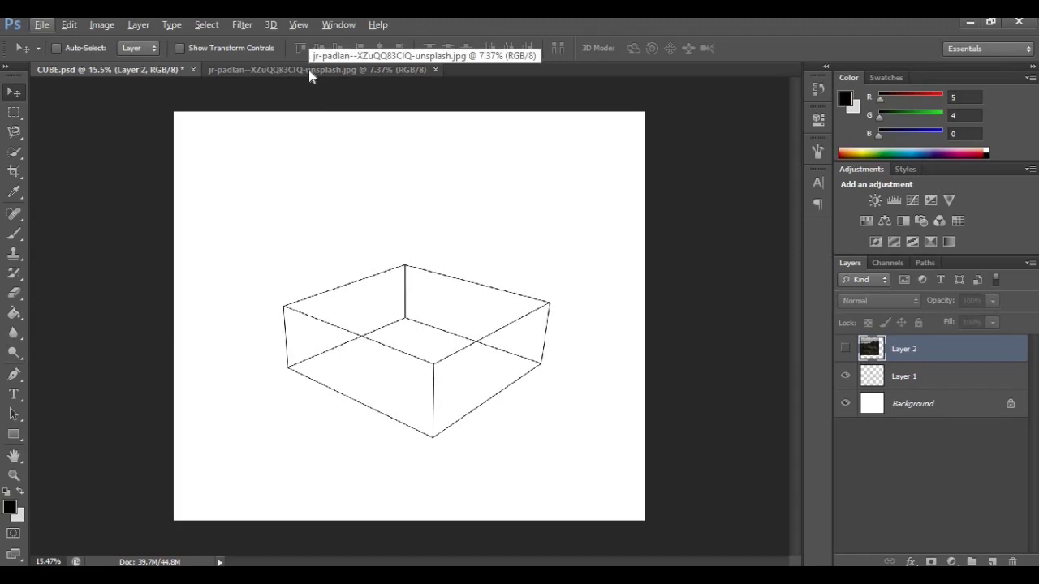
Examine the cube wireframe in CUBE.psd and the lighthouse landscape photo in the other open document
scroll(383, 281, up, 3)
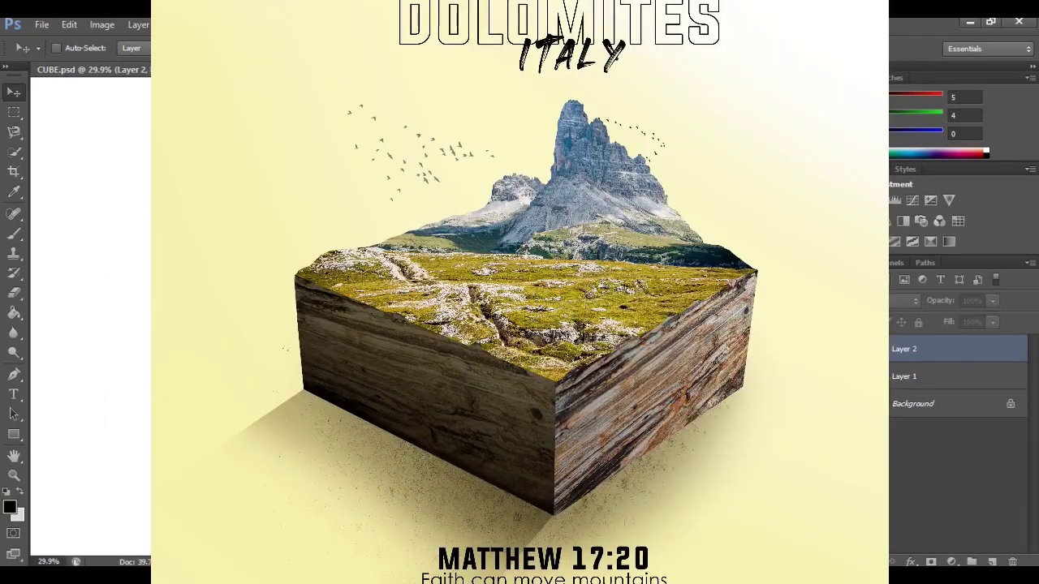
scroll(382, 282, down, 3)
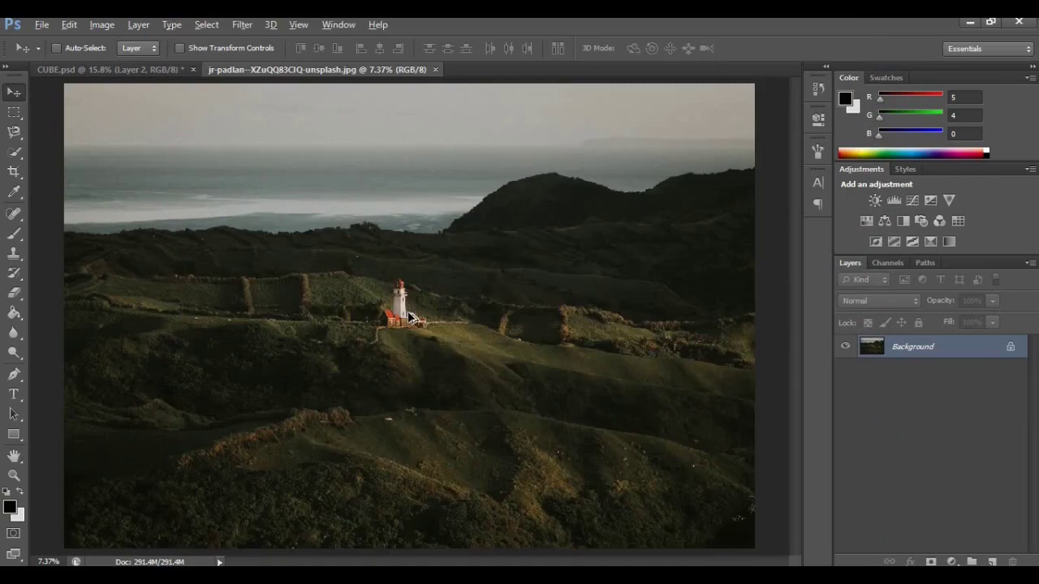
scroll(403, 323, up, 5)
scroll(355, 318, down, 4)
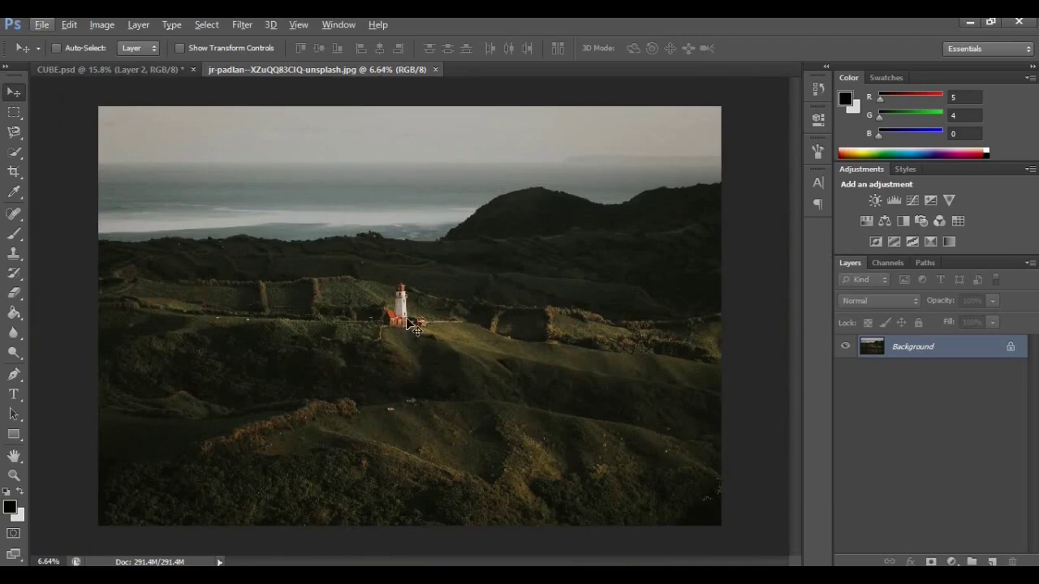
scroll(413, 325, up, 5)
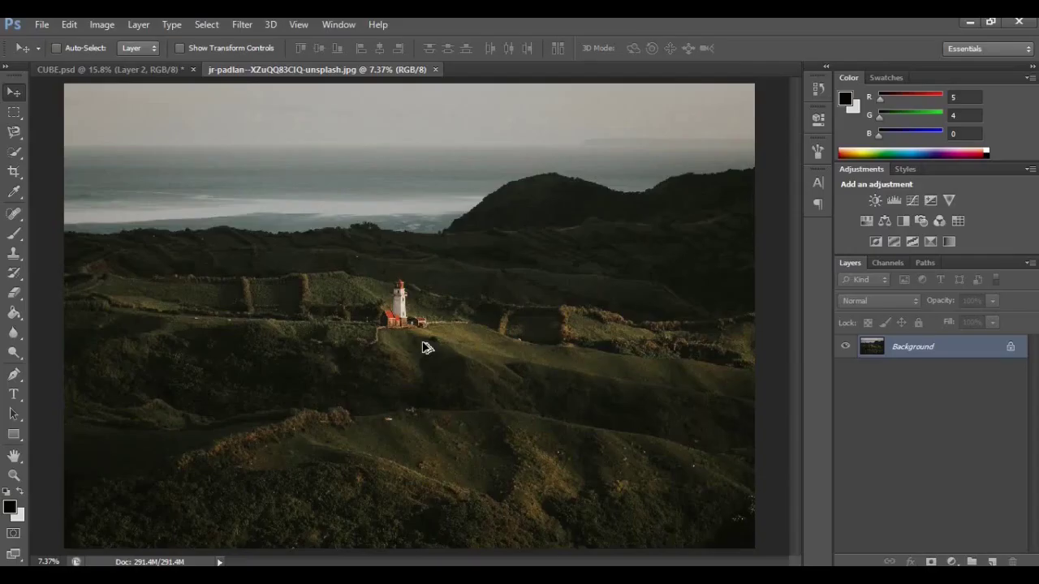
scroll(422, 347, down, 1)
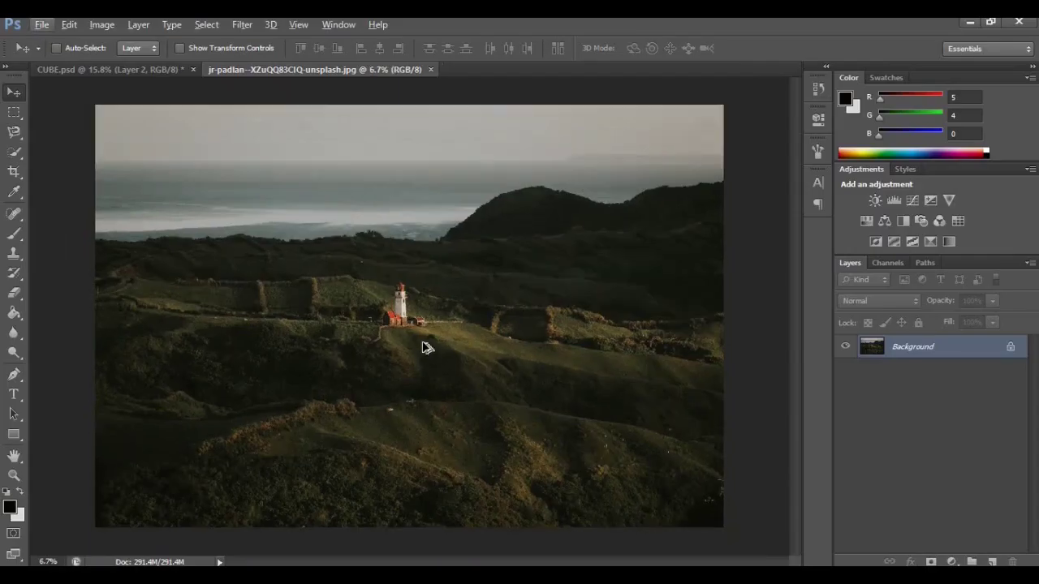
click(138, 71)
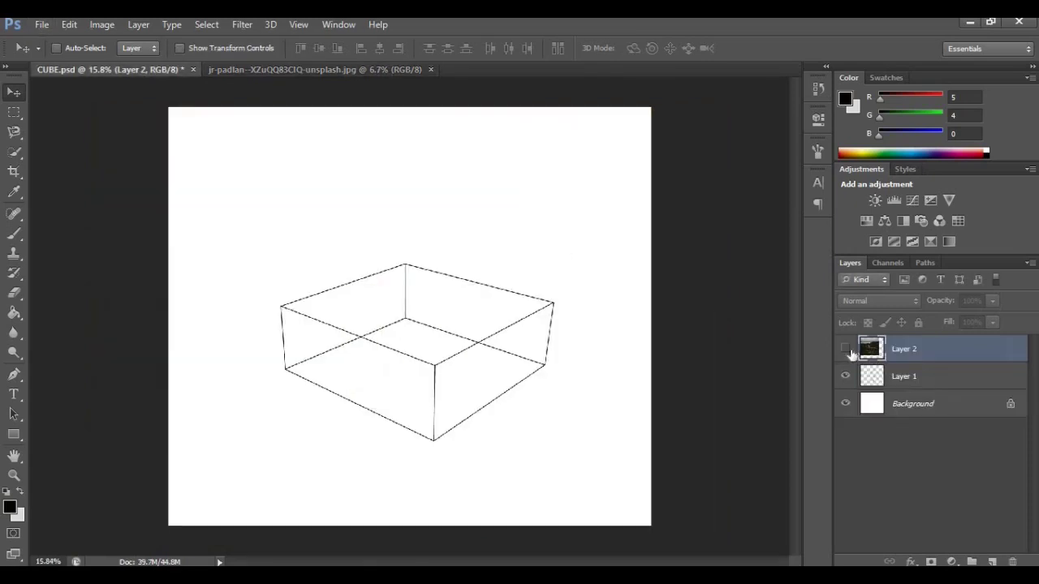
click(379, 69)
click(162, 70)
Show the landscape photo on Layer 2 and lower the layer's opacity to 47%
click(845, 348)
scroll(336, 320, up, 4)
scroll(385, 287, down, 4)
scroll(384, 289, up, 3)
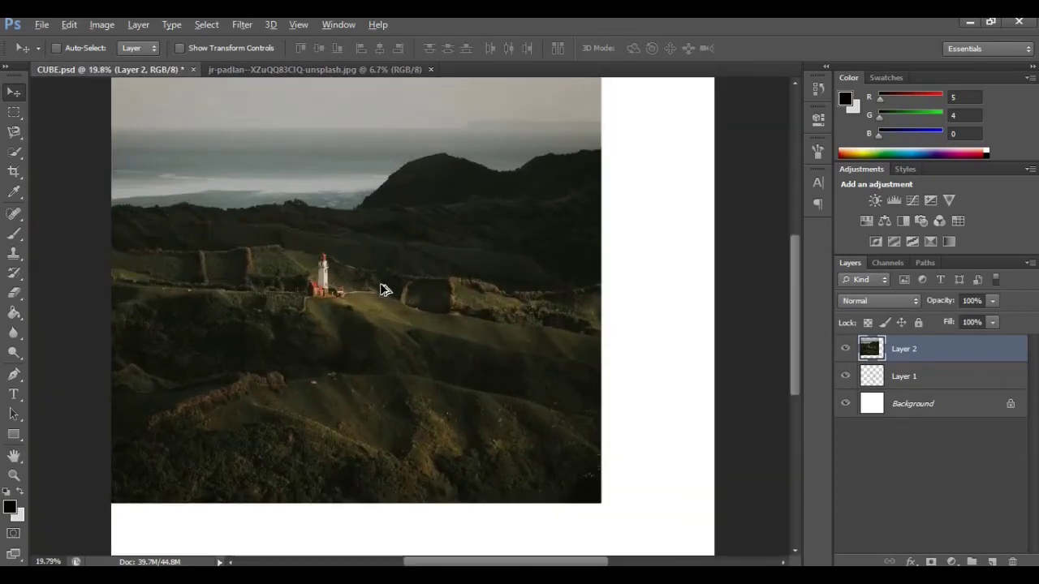
click(991, 301)
click(960, 317)
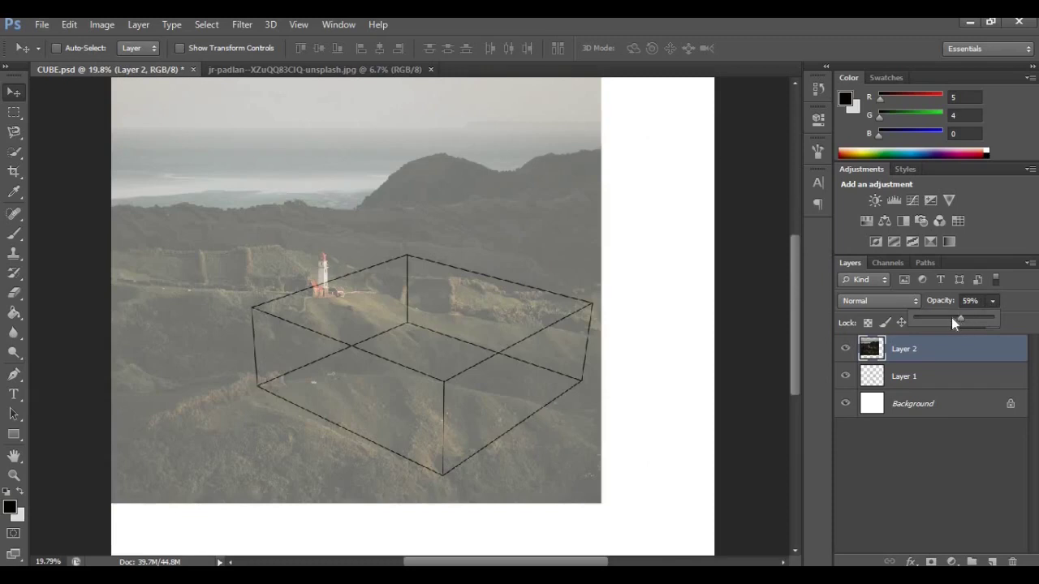
drag(952, 319, 951, 318)
Examine how the semi-transparent photo and its lighthouse line up with the cube wireframe's top face
scroll(381, 322, up, 4)
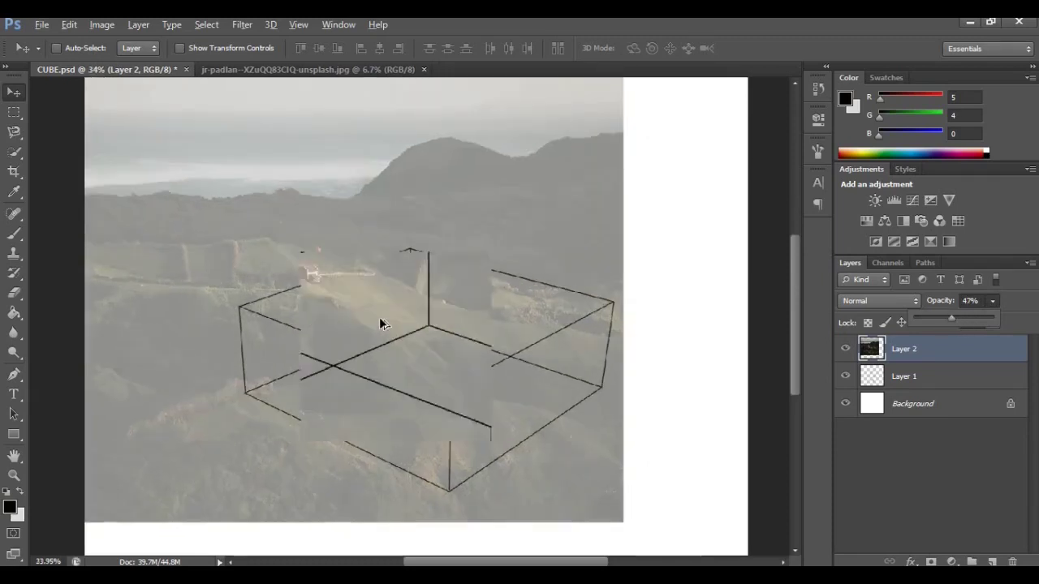
scroll(327, 295, down, 3)
scroll(329, 286, up, 3)
scroll(355, 268, up, 2)
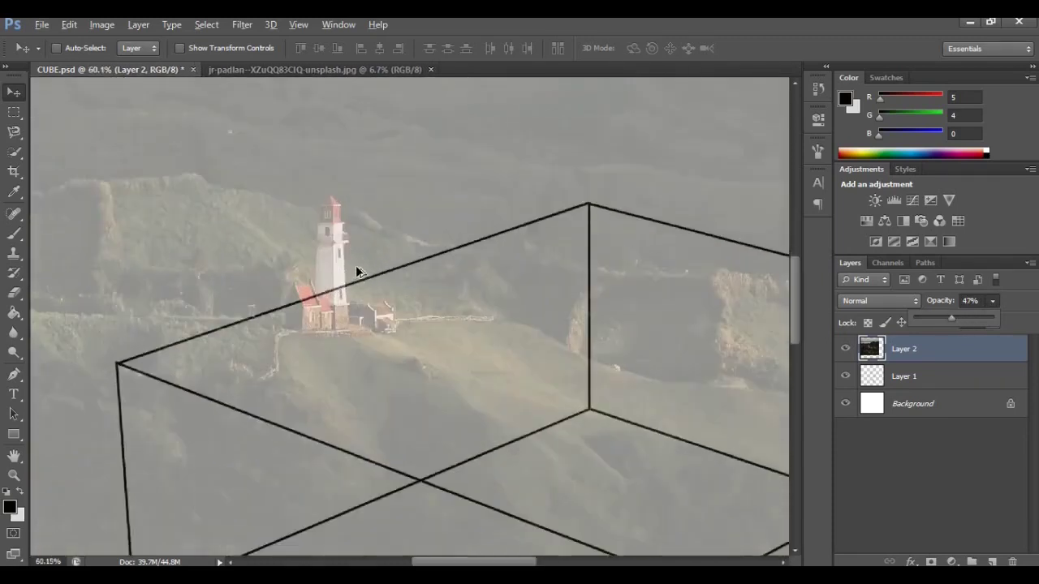
scroll(457, 290, down, 5)
scroll(459, 294, up, 1)
scroll(458, 293, up, 1)
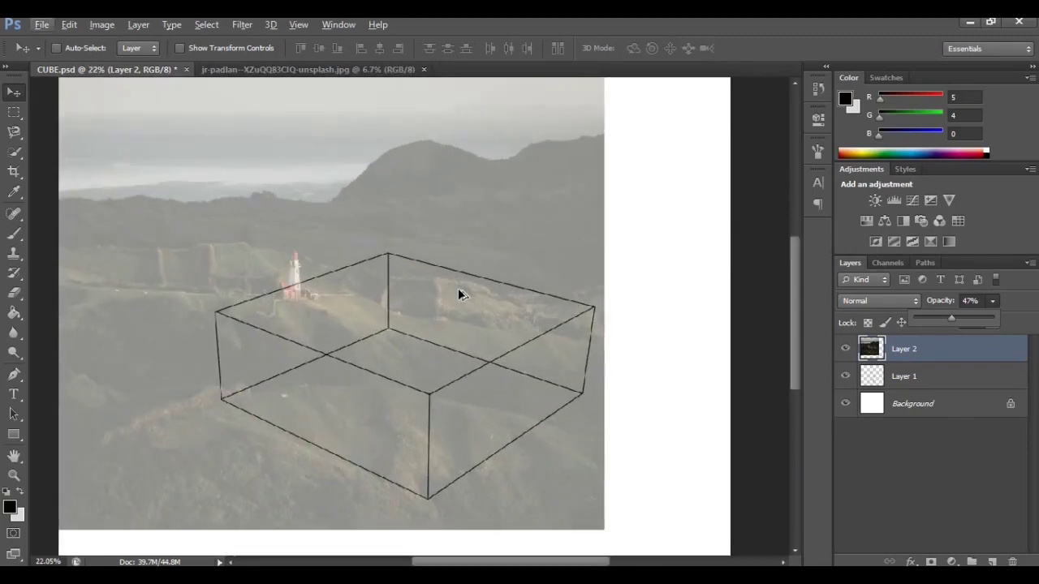
scroll(460, 294, up, 1)
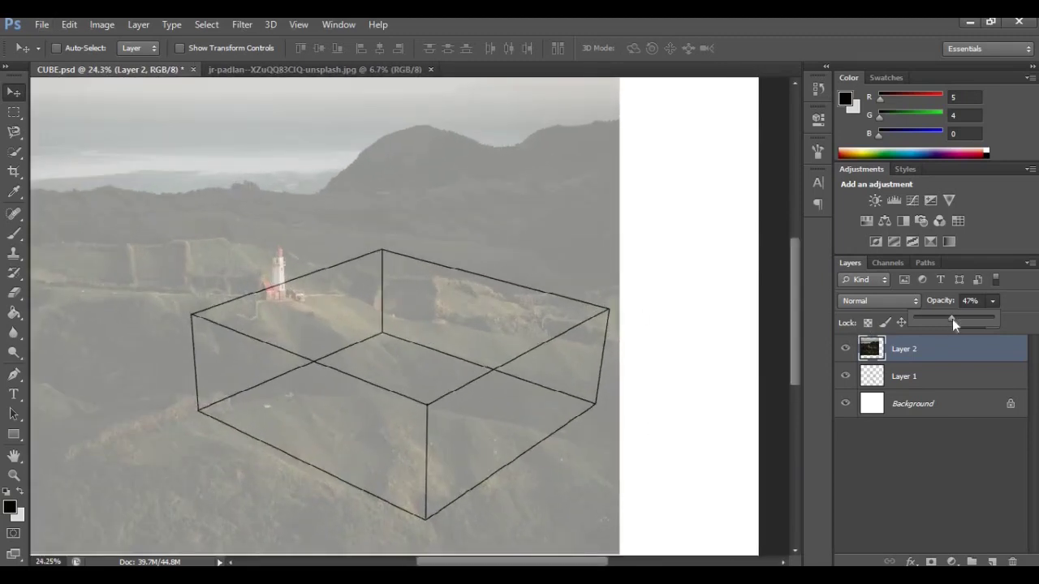
Restore Layer 2's opacity to 100% and hide the layer
drag(952, 319, 993, 318)
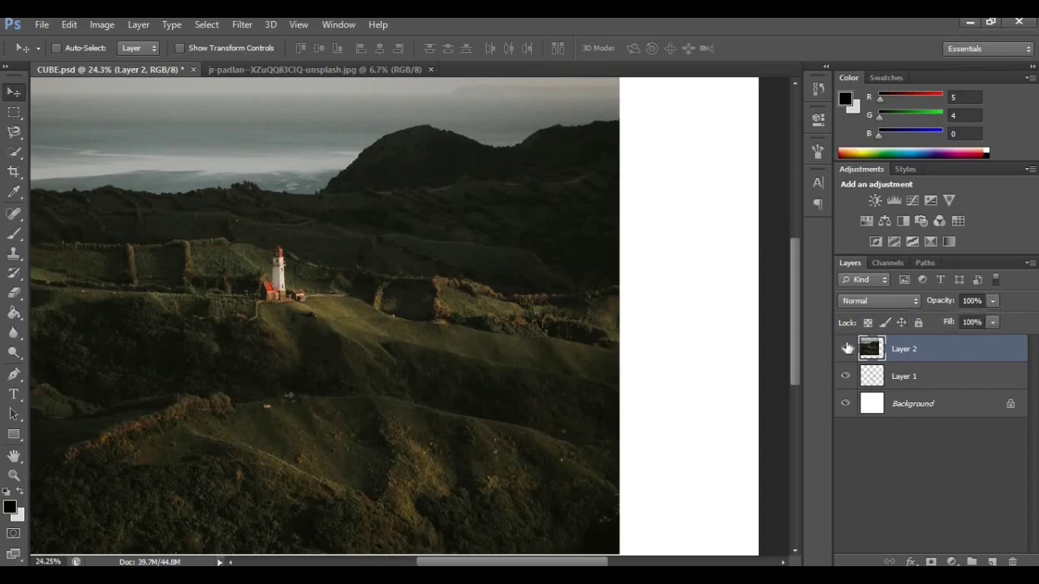
click(846, 348)
Select the cube wireframe's top face with the Polygonal Lasso tool by tracing its four corners
scroll(316, 360, up, 3)
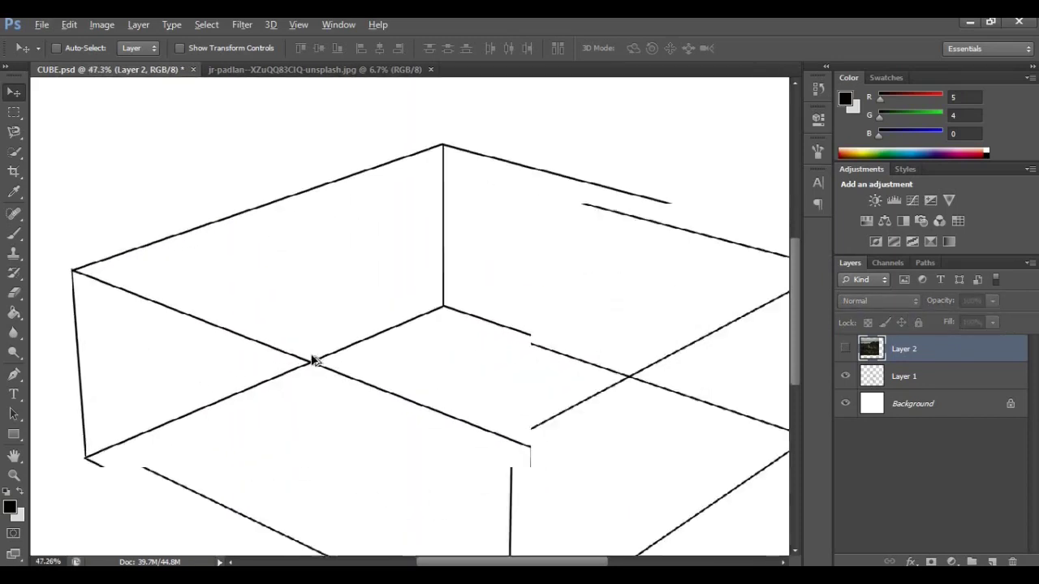
click(11, 134)
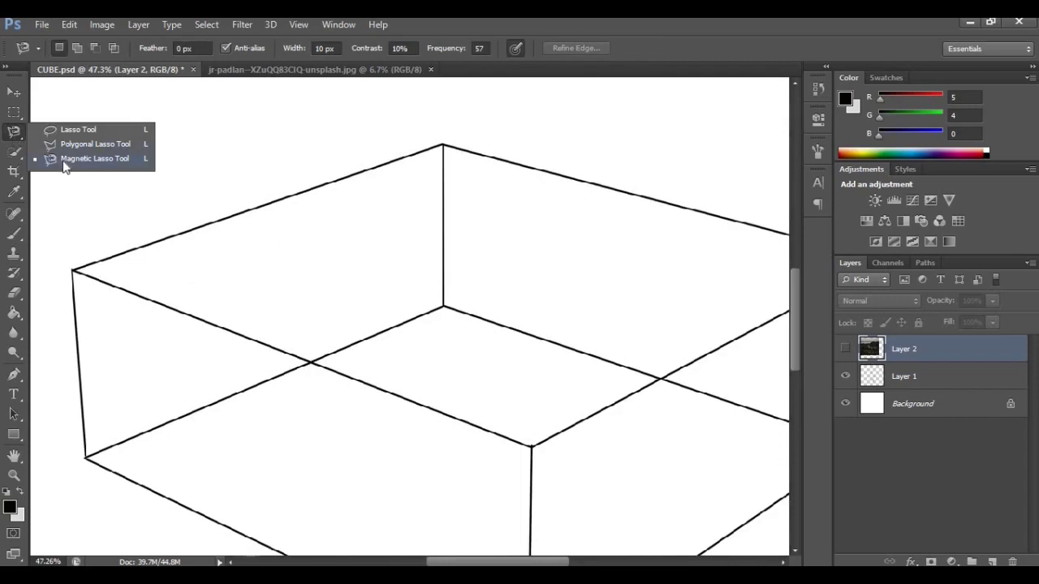
click(70, 144)
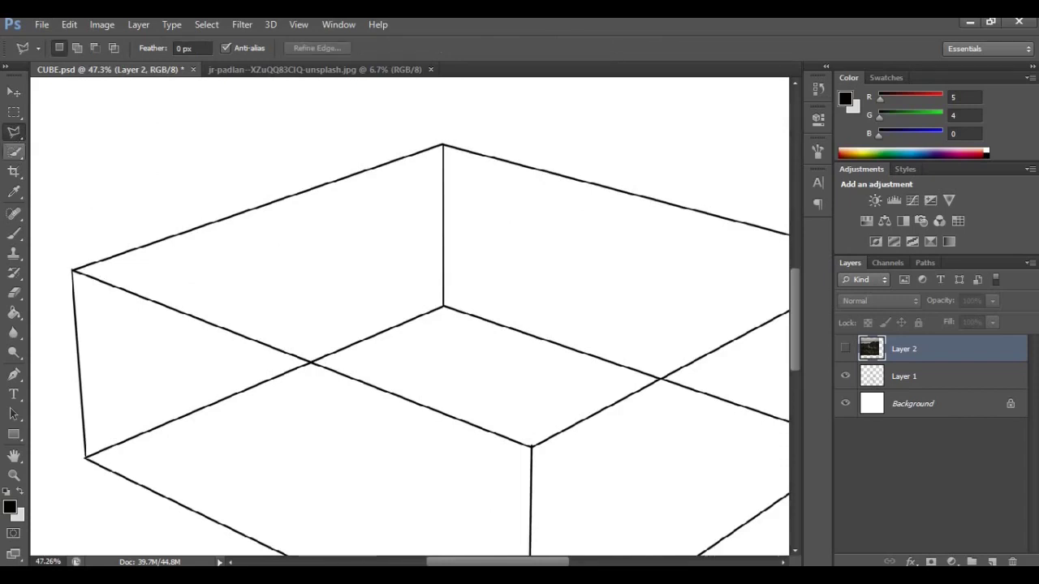
click(11, 135)
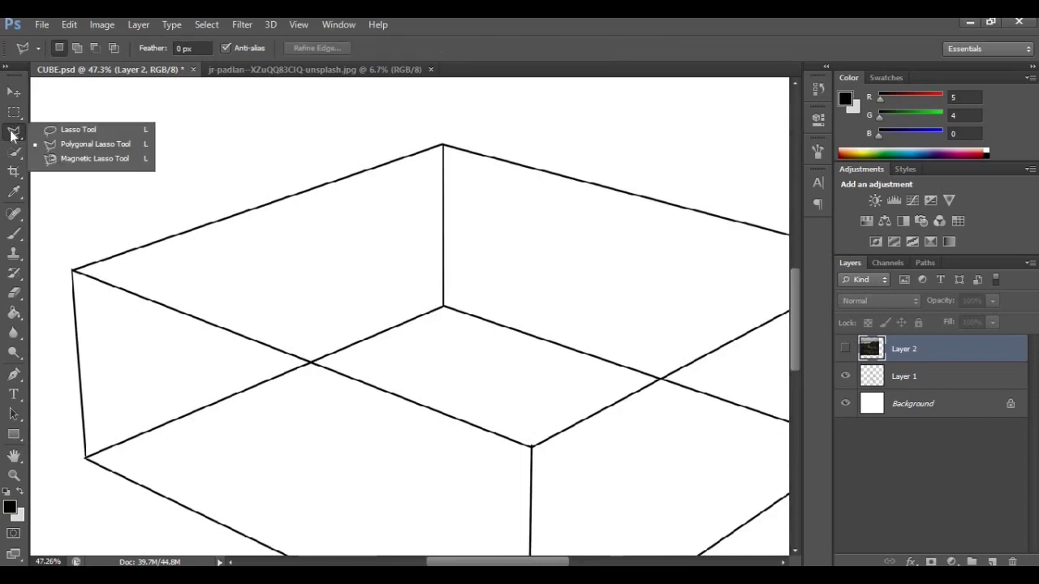
click(11, 135)
scroll(114, 302, up, 3)
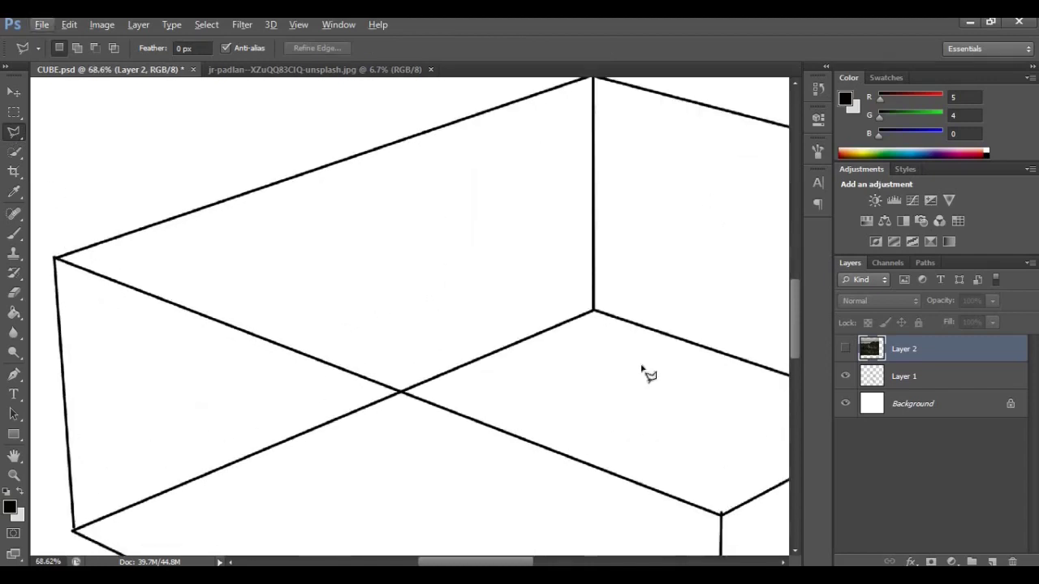
click(55, 258)
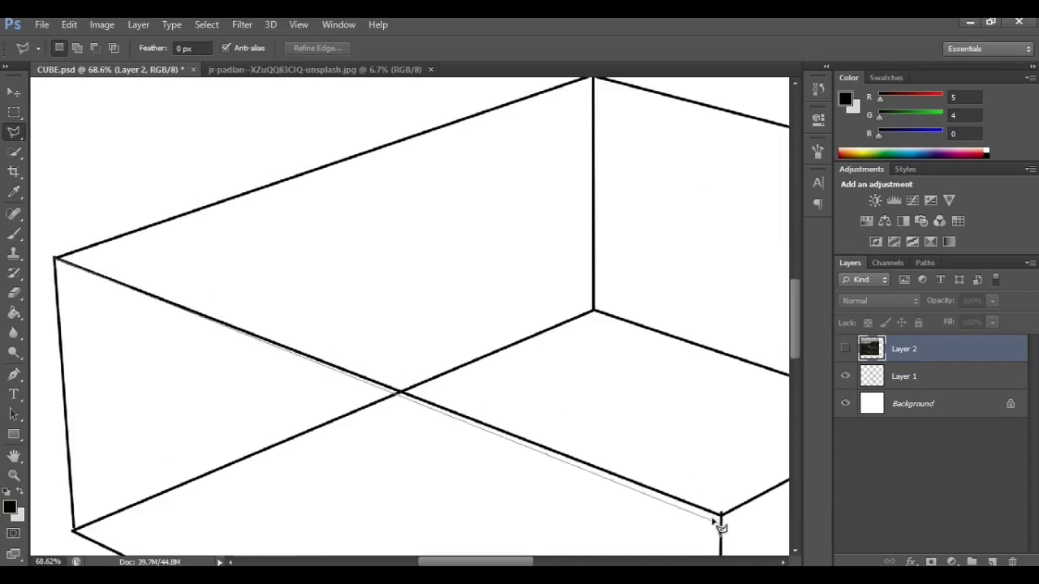
click(663, 243)
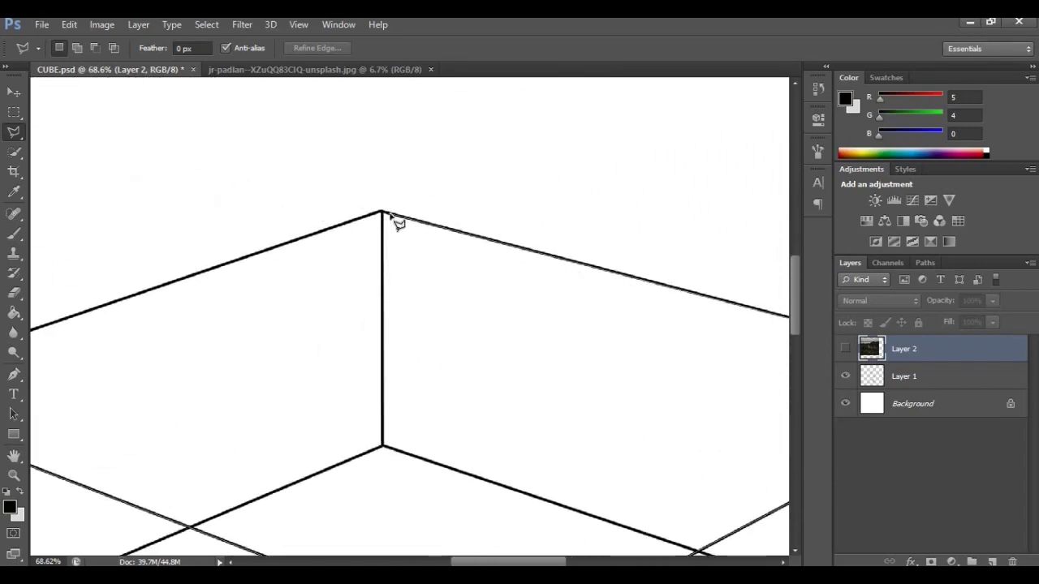
click(382, 214)
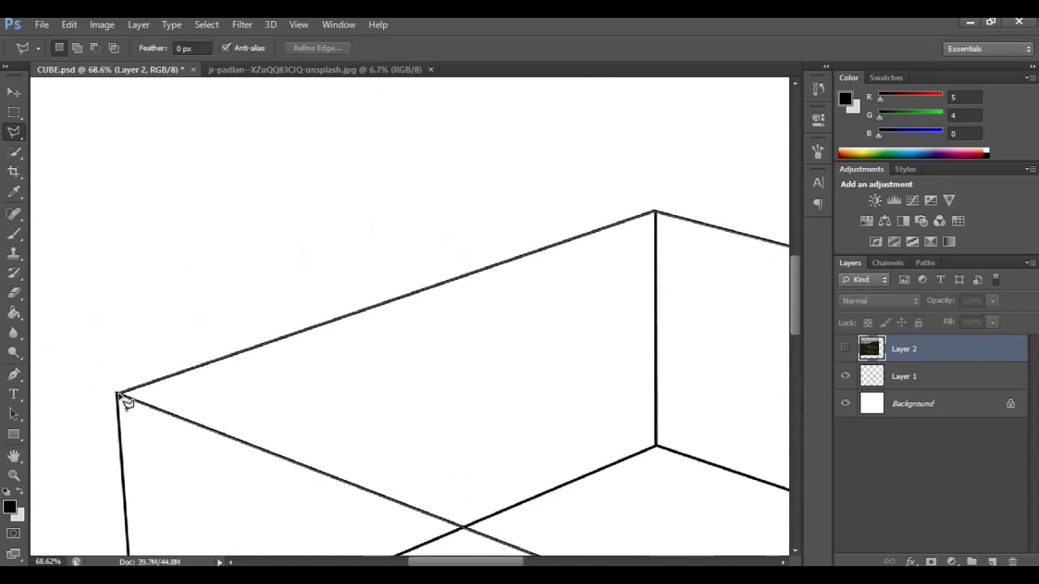
click(118, 397)
scroll(413, 336, down, 5)
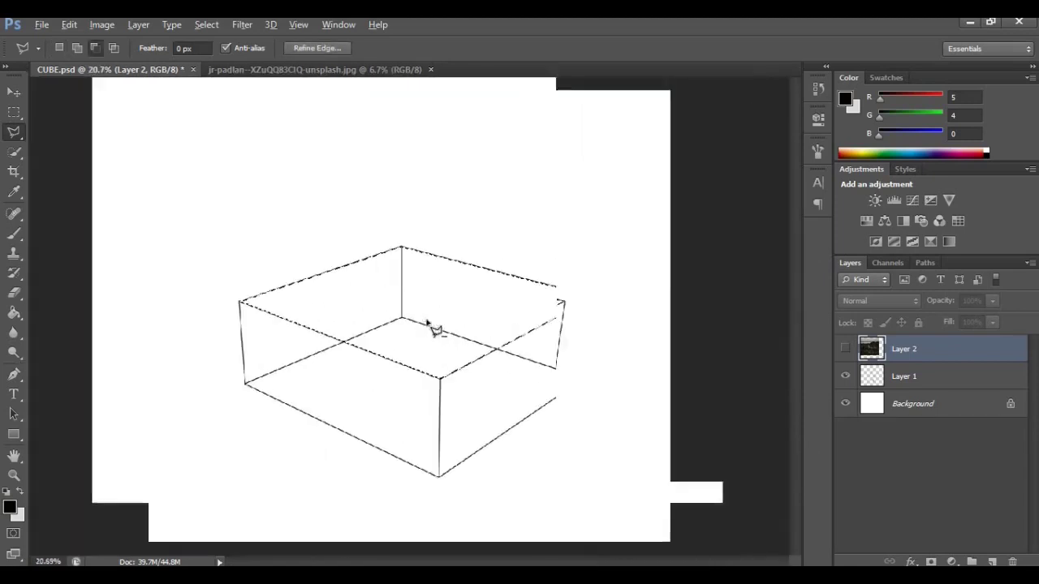
Show Layer 2 and add a layer mask that limits the photo to the selected top face
click(845, 348)
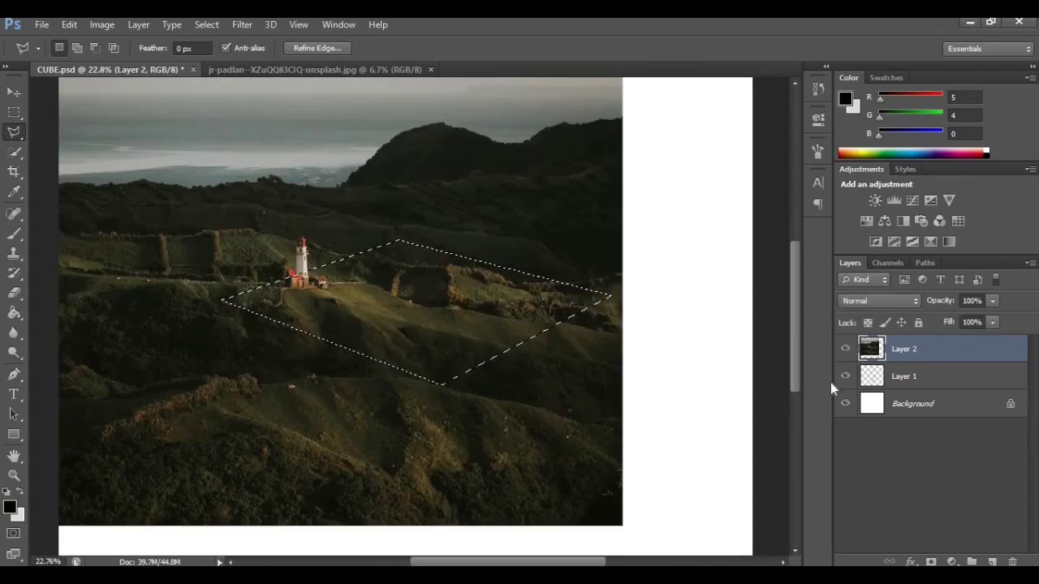
click(931, 560)
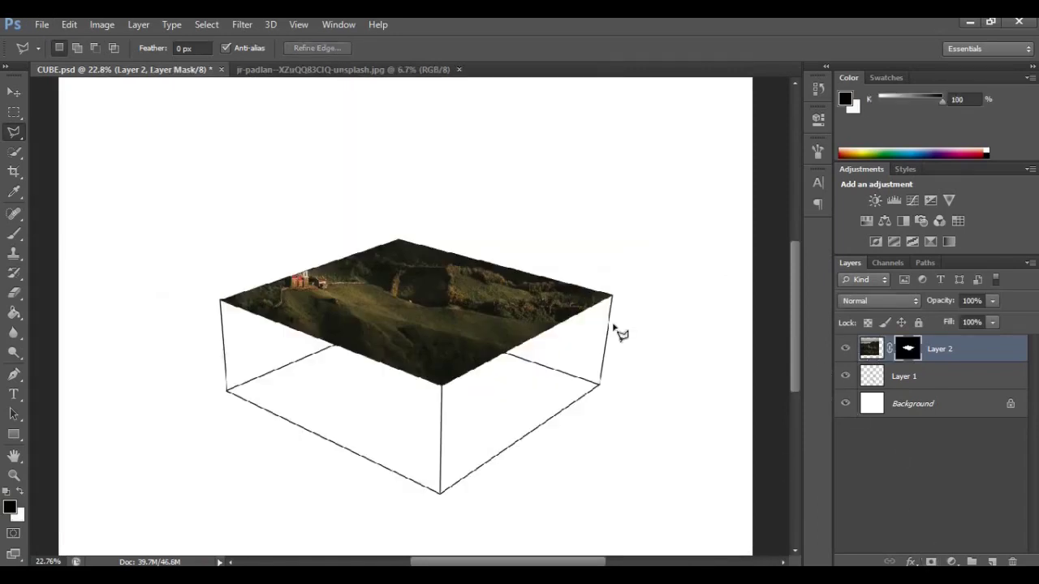
scroll(324, 271, up, 2)
scroll(390, 271, down, 3)
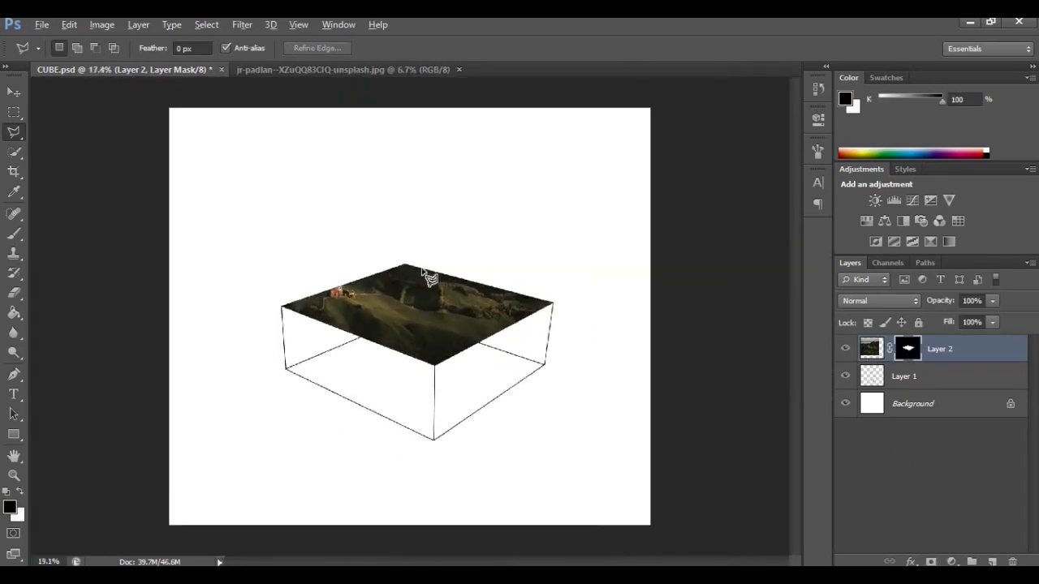
scroll(389, 324, up, 2)
Set up the Brush tool with a round tip at size 300, white foreground colour and 100% opacity
click(14, 235)
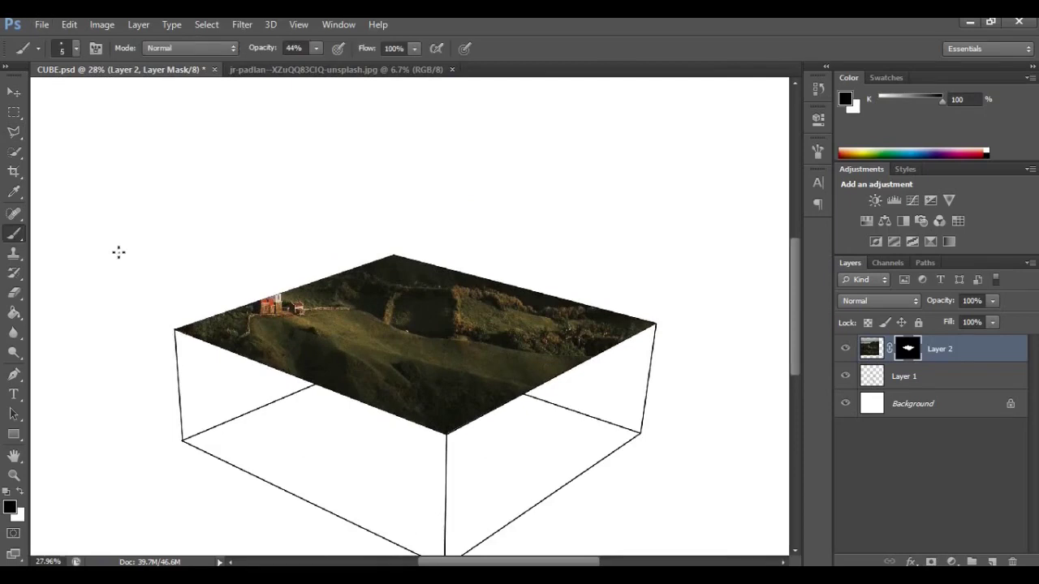
click(76, 49)
double_click(106, 168)
key(bracketright)
key(bracketright)
key(bracketright)
click(296, 296)
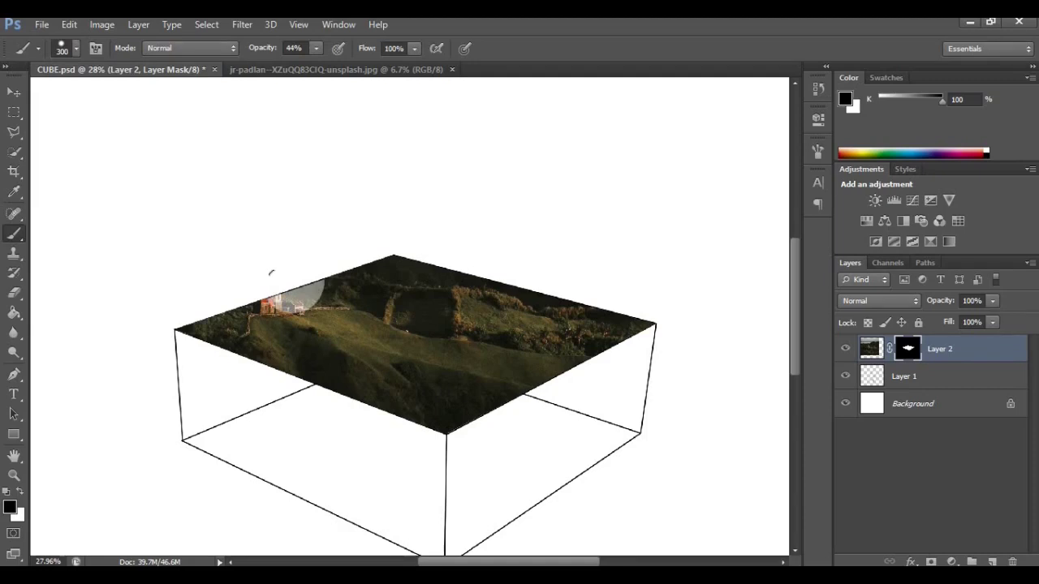
key(ctrl+z)
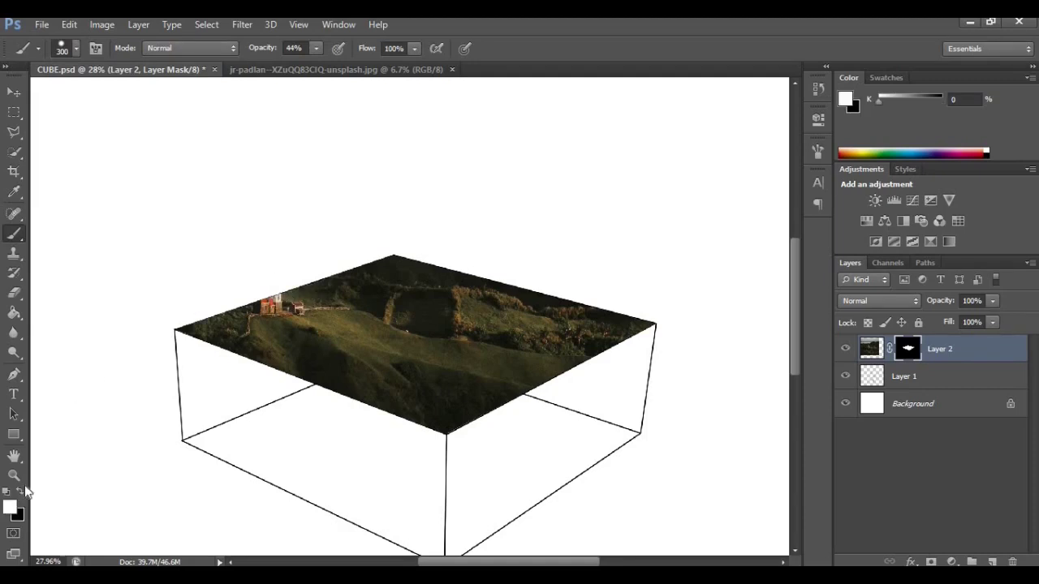
click(317, 49)
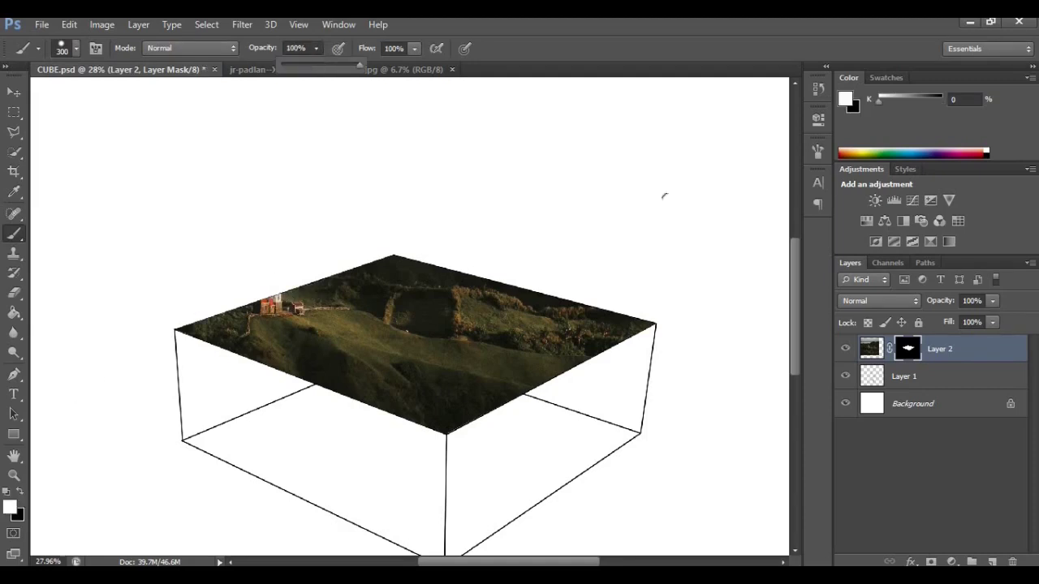
Paint white on Layer 2's mask to reveal the lighthouse and the hills around and behind it
click(908, 351)
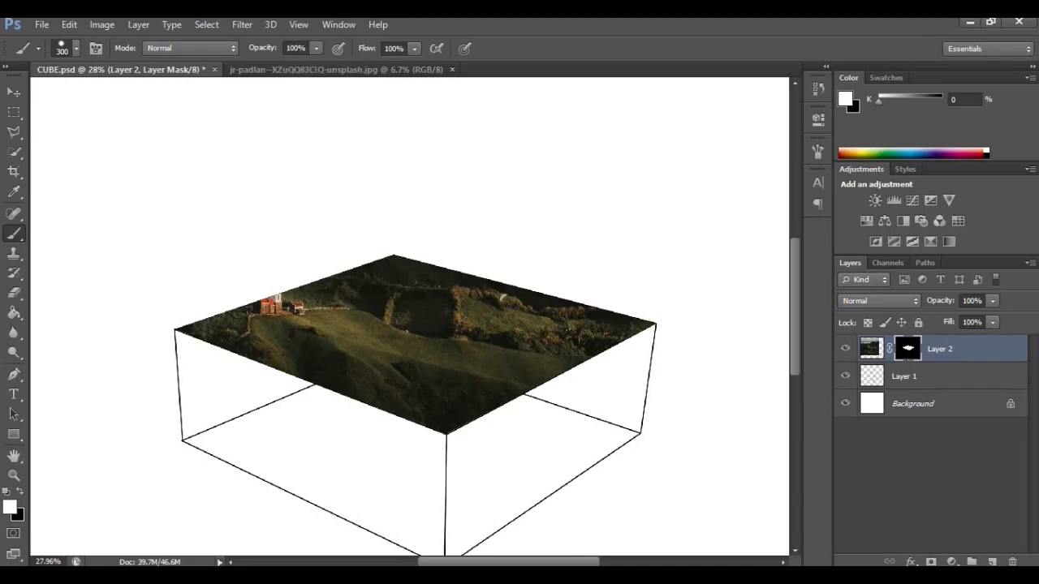
mouse_move(262, 278)
mouse_down()
mouse_move(247, 261)
mouse_move(247, 274)
mouse_up()
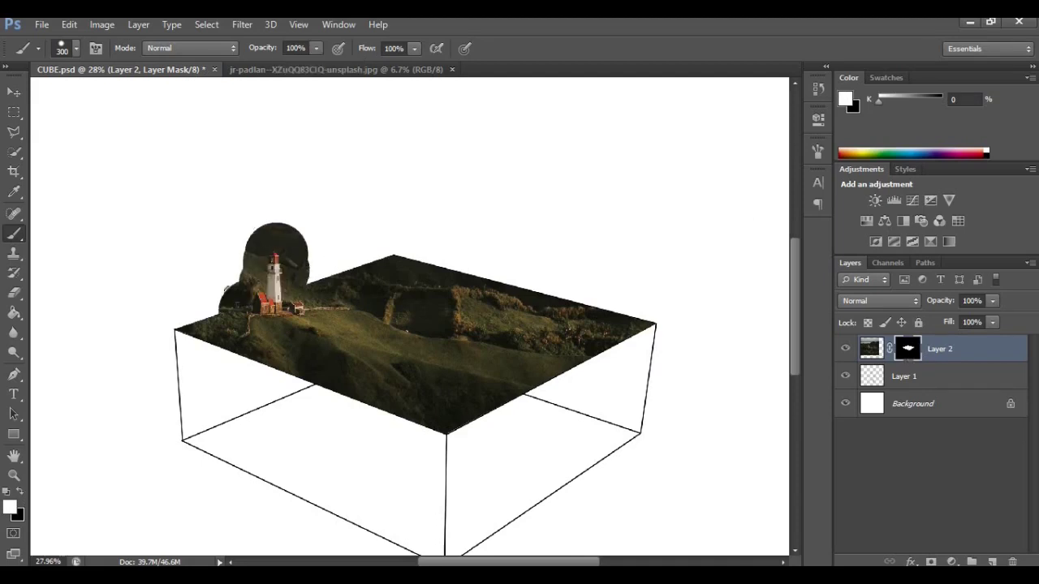
drag(222, 306, 207, 310)
drag(301, 235, 307, 242)
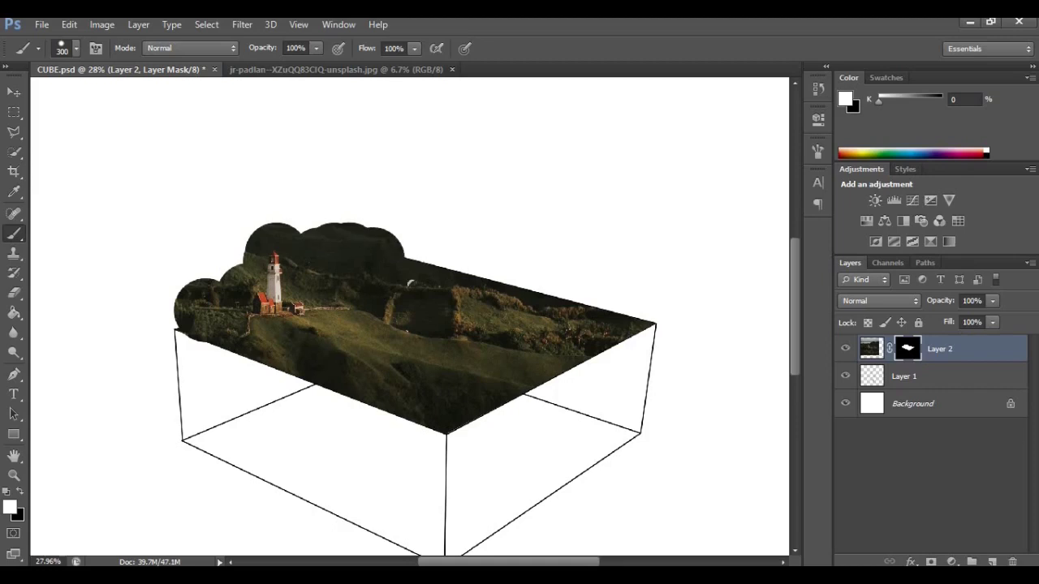
Undo the last mask strokes that revealed the hills beyond the lighthouse along the cube's back edge
scroll(422, 312, up, 3)
scroll(357, 320, down, 3)
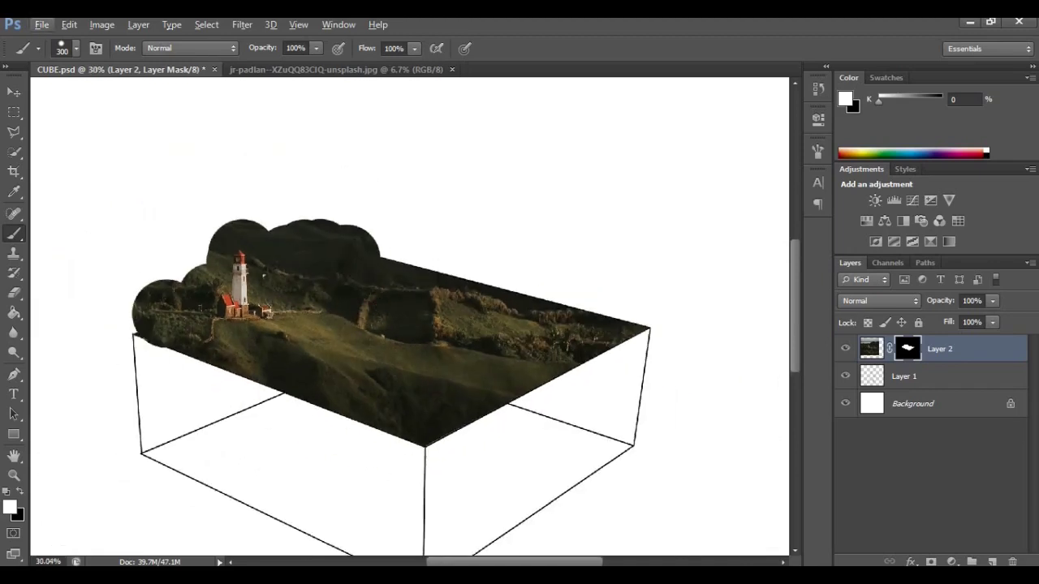
scroll(134, 302, up, 5)
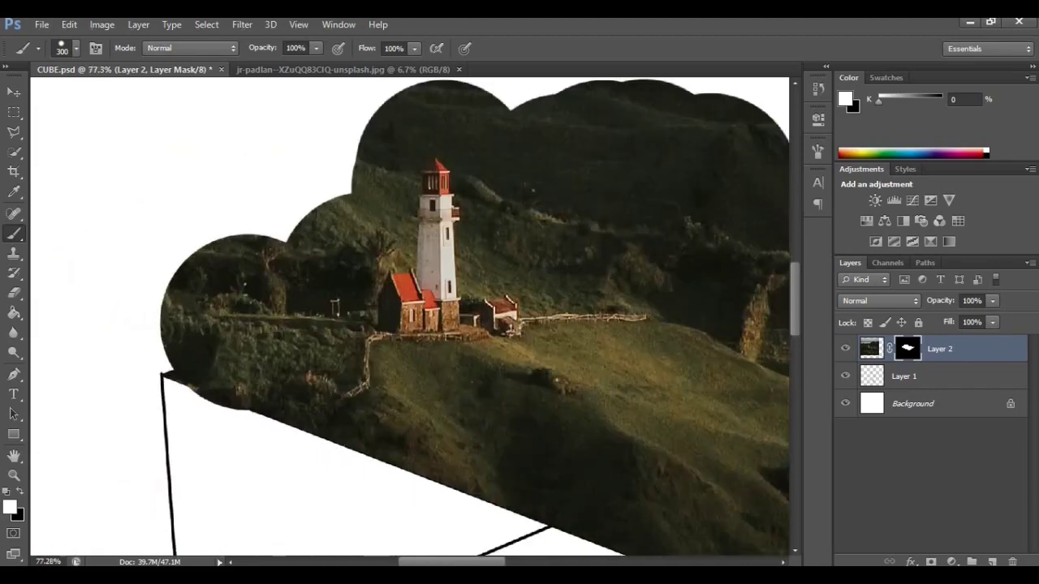
key(ctrl+alt+z)
key(ctrl+alt+z)
key(ctrl+alt+z)
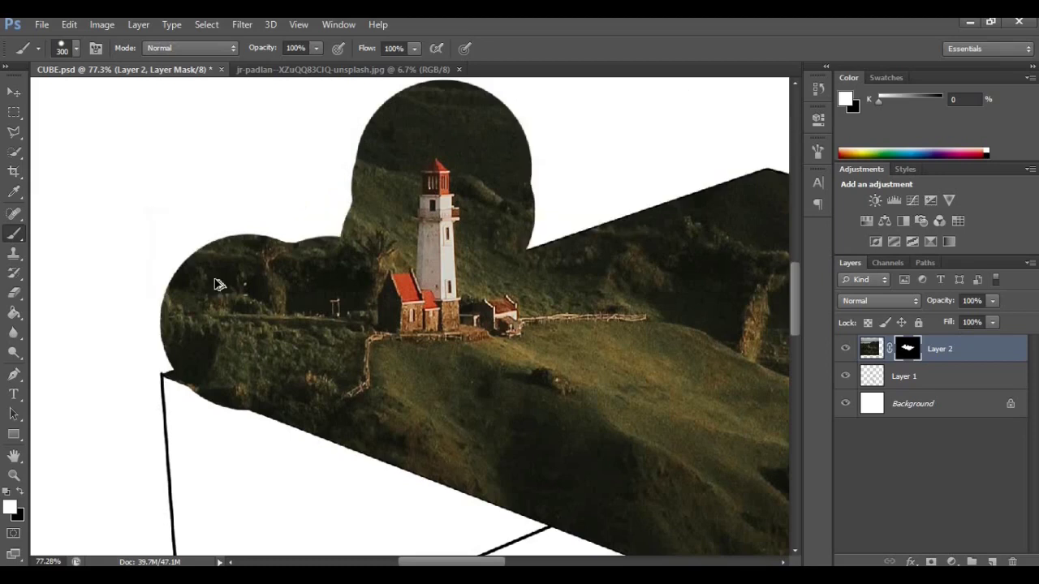
Paint white on Layer 2's mask with the brush at size 90 to reveal the hills closely around and behind the lighthouse
key(bracketleft)
key(bracketleft)
mouse_move(203, 332)
mouse_down()
mouse_move(167, 344)
mouse_move(190, 311)
mouse_move(271, 306)
mouse_move(395, 219)
mouse_move(408, 139)
mouse_move(430, 187)
mouse_move(472, 223)
mouse_move(565, 209)
mouse_move(475, 201)
mouse_move(503, 199)
mouse_move(448, 213)
mouse_up()
scroll(475, 225, down, 5)
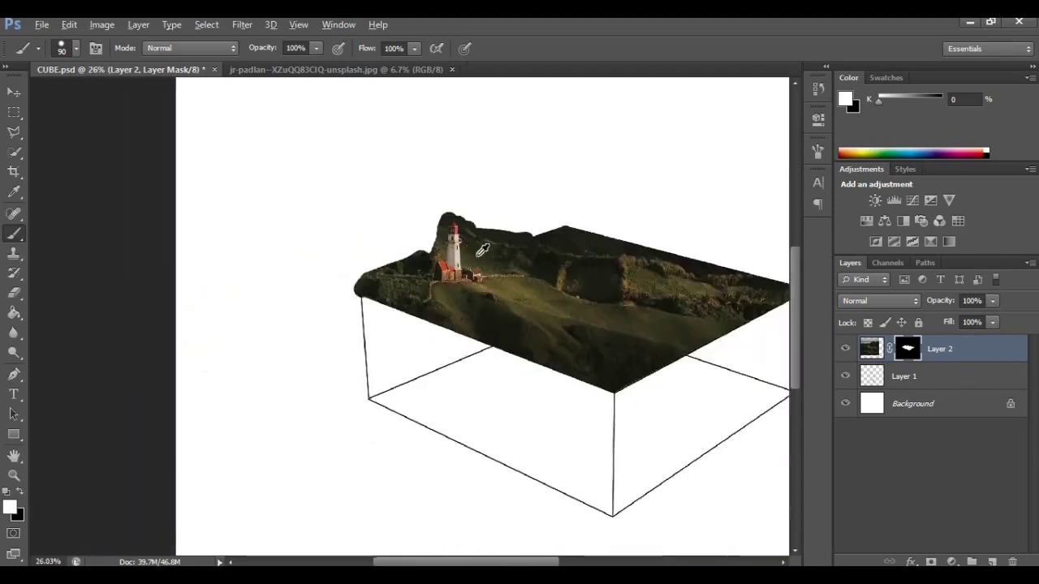
scroll(511, 259, up, 3)
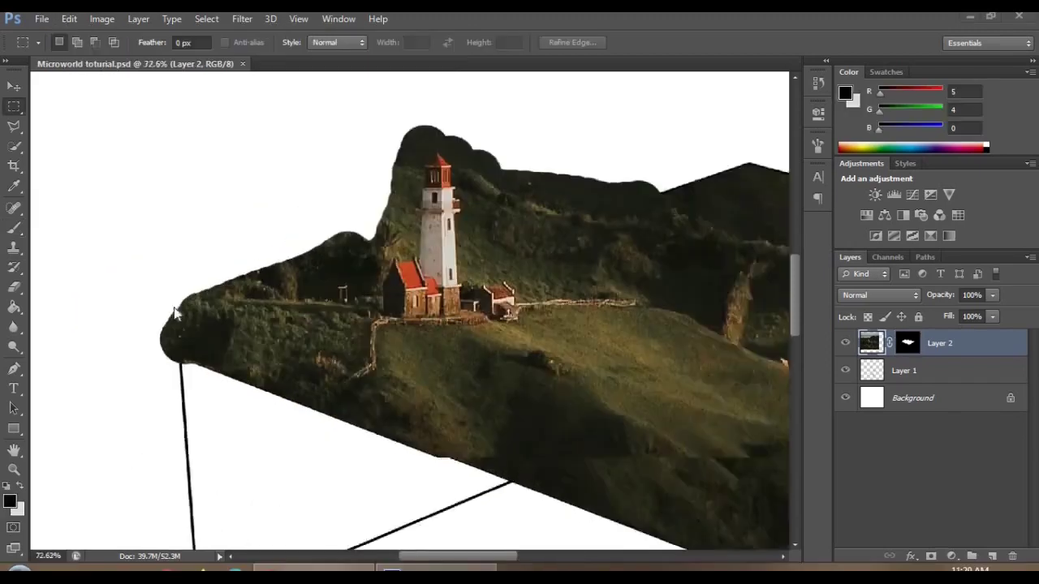
Choose an angled flat brush tip at size 45 with black foreground and trim the rounded overhang at the landscape's left corner on the mask
scroll(160, 288, up, 3)
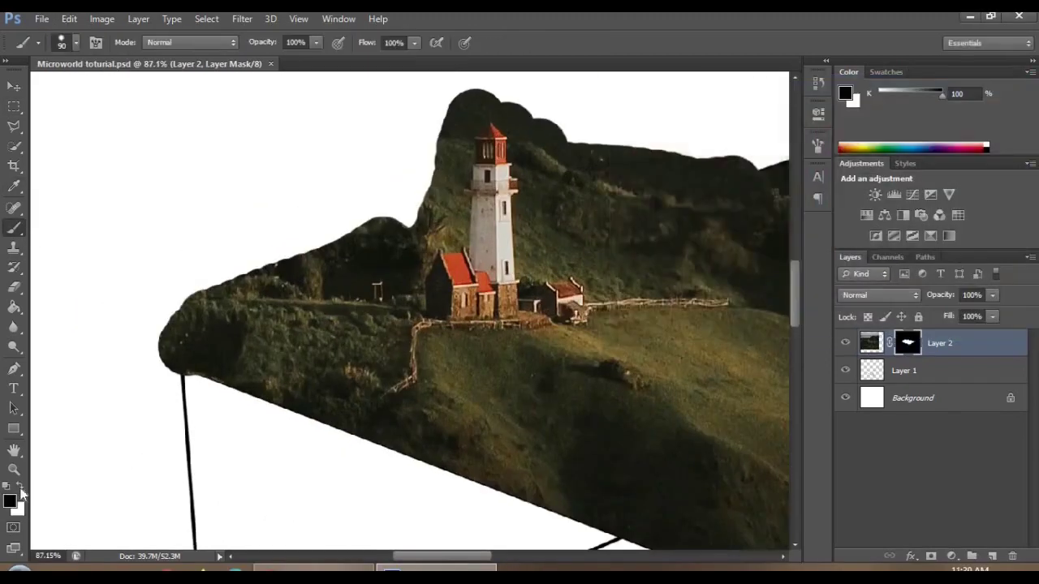
click(20, 487)
scroll(162, 351, up, 3)
click(818, 146)
scroll(646, 219, down, 5)
click(772, 218)
click(818, 146)
mouse_move(164, 383)
mouse_down()
mouse_move(201, 398)
mouse_move(156, 364)
mouse_up()
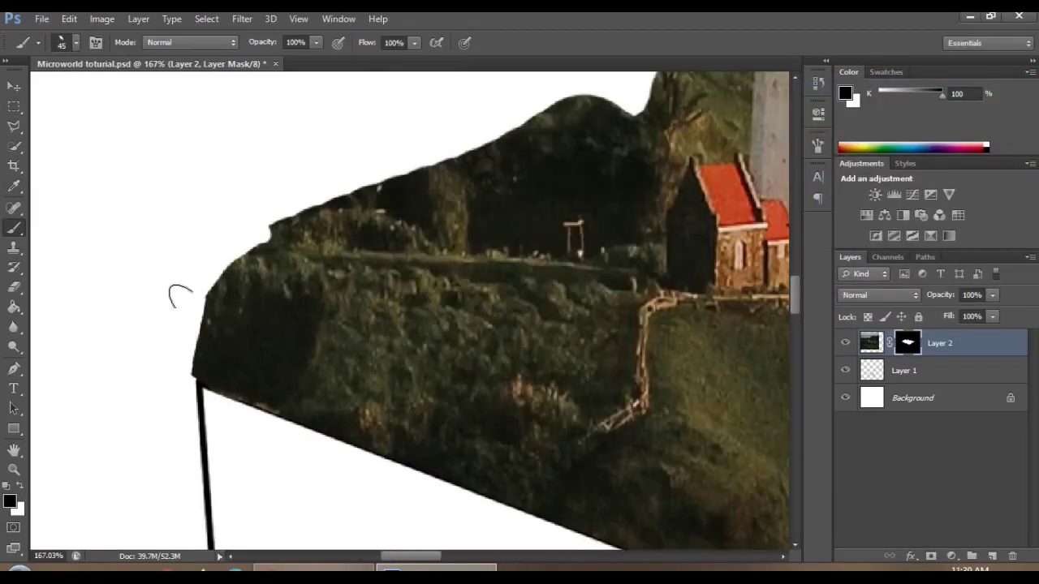
Paint black on the mask to cut away the dark hill left of the house down to the grassy ridge, undoing the last stroke
scroll(487, 90, up, 2)
mouse_move(626, 109)
mouse_down()
mouse_move(213, 313)
mouse_move(338, 299)
mouse_up()
scroll(339, 299, up, 3)
drag(170, 381, 569, 382)
key(ctrl+z)
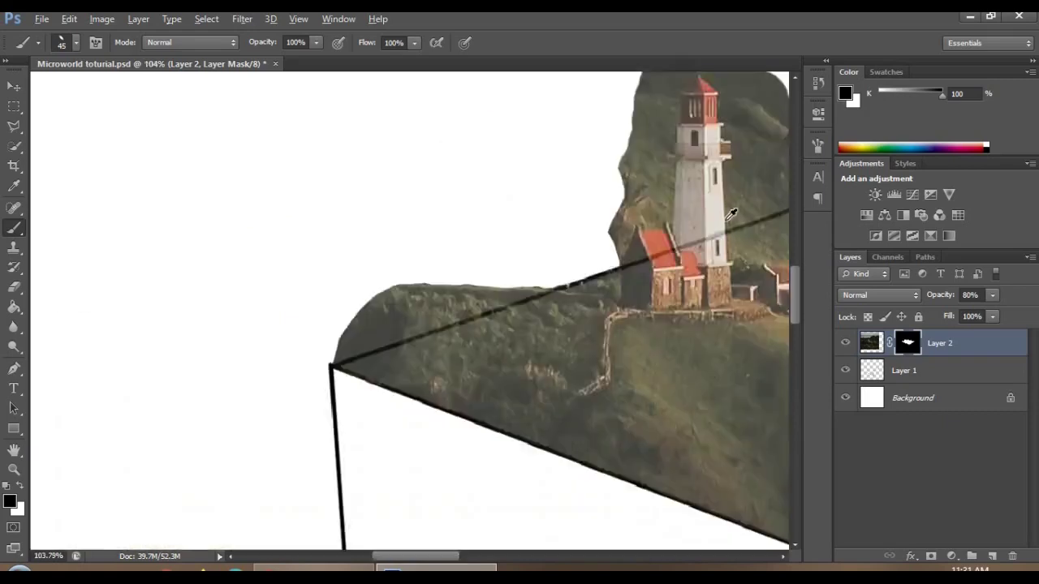
Mask out the hillside along the left wall and red roof of the house with a fine black brush at size 7
scroll(674, 255, up, 5)
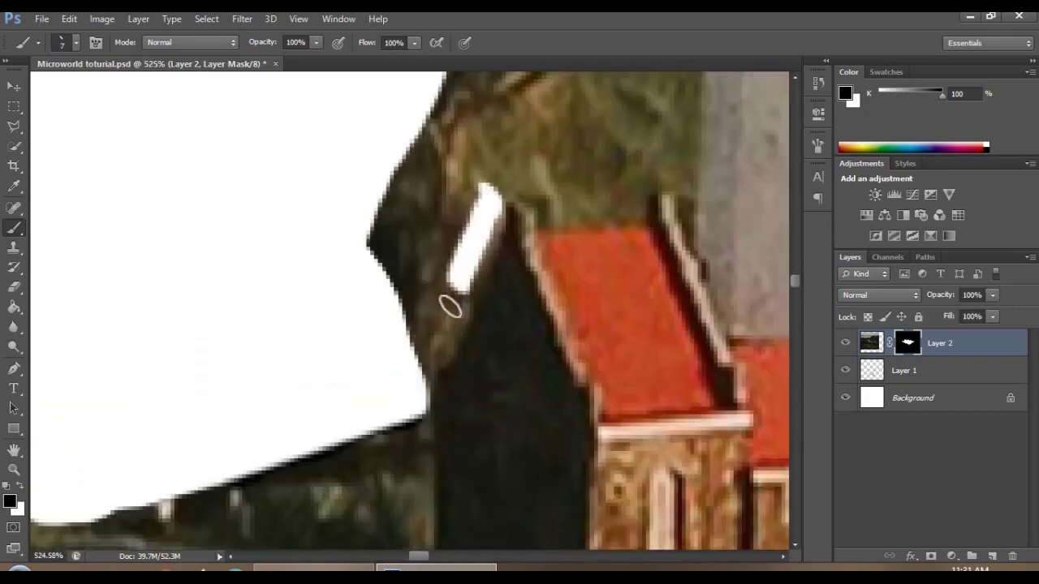
mouse_move(414, 341)
mouse_down()
mouse_move(533, 213)
mouse_move(681, 195)
mouse_move(688, 230)
mouse_up()
scroll(680, 195, up, 2)
mouse_move(661, 232)
mouse_down()
mouse_move(538, 281)
mouse_move(605, 252)
mouse_up()
scroll(520, 268, down, 2)
drag(466, 312, 466, 341)
scroll(470, 244, up, 2)
mouse_move(487, 161)
mouse_down()
mouse_move(479, 343)
mouse_move(483, 180)
mouse_move(443, 293)
mouse_move(324, 390)
mouse_up()
Enlarge the brush to size 25 and mask out the hillside left of the lighthouse tower
scroll(479, 187, up, 1)
key(bracketright)
key(bracketright)
key(bracketright)
key(bracketright)
scroll(357, 341, up, 1)
drag(389, 325, 301, 243)
scroll(365, 227, up, 2)
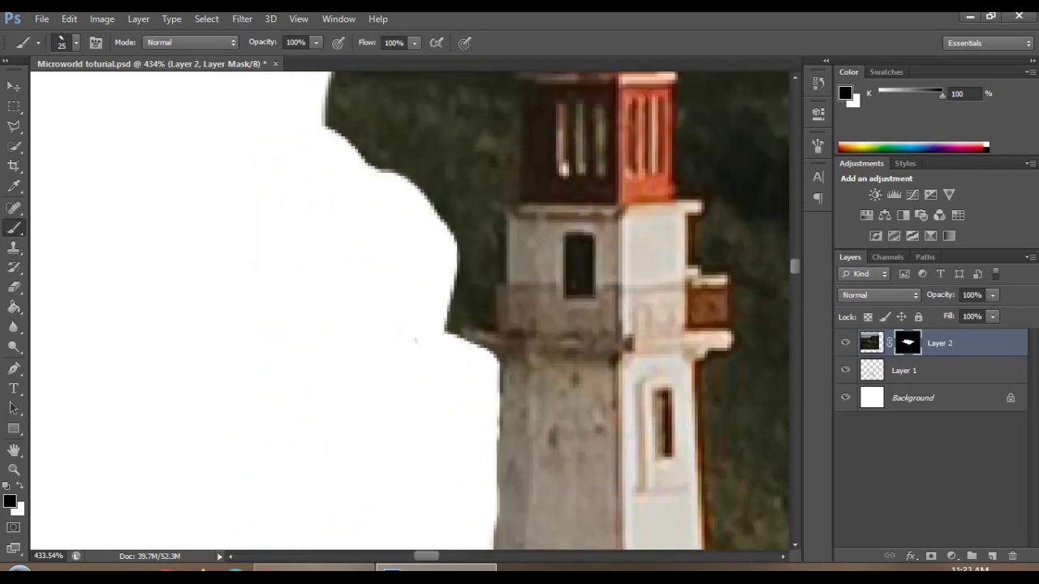
Reduce the brush to size 15 and mask closely along the left side of the lighthouse's gallery and lantern room
key(bracketleft)
key(bracketleft)
key(bracketleft)
key(bracketleft)
scroll(440, 366, up, 2)
mouse_move(441, 366)
mouse_down()
mouse_move(487, 372)
mouse_move(457, 232)
mouse_up()
scroll(457, 232, up, 3)
drag(498, 382, 514, 320)
scroll(514, 319, up, 1)
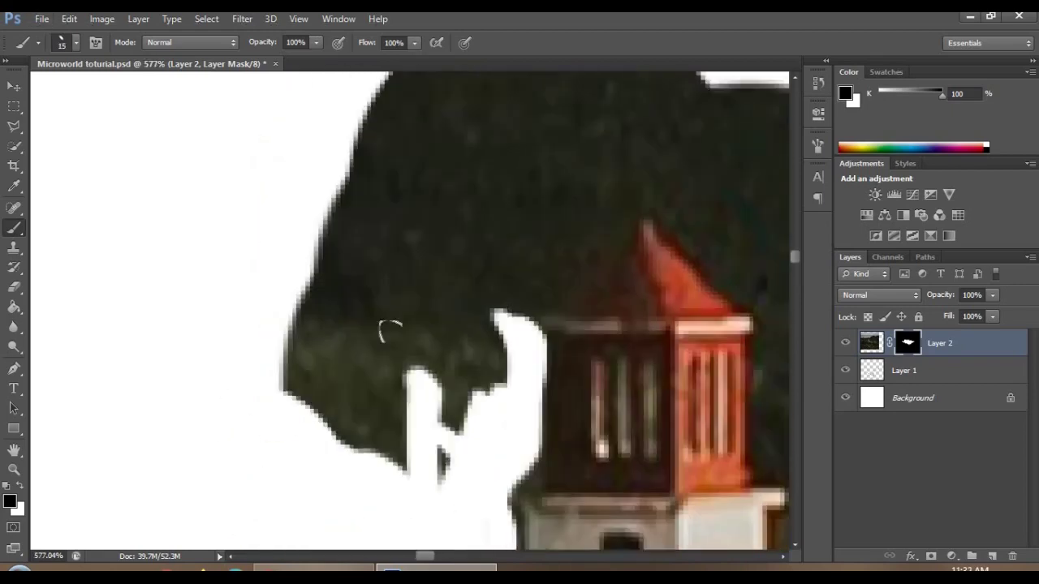
Enlarge the brush to size 30 and mask out the dark hill left of the lantern room and above the roof's peak
key(bracketright)
key(bracketright)
key(bracketright)
key(bracketright)
key(bracketright)
drag(410, 329, 345, 341)
scroll(454, 309, down, 4)
mouse_move(481, 382)
mouse_down()
mouse_move(479, 303)
mouse_move(585, 199)
mouse_up()
scroll(480, 304, up, 5)
scroll(568, 211, up, 2)
drag(406, 316, 601, 235)
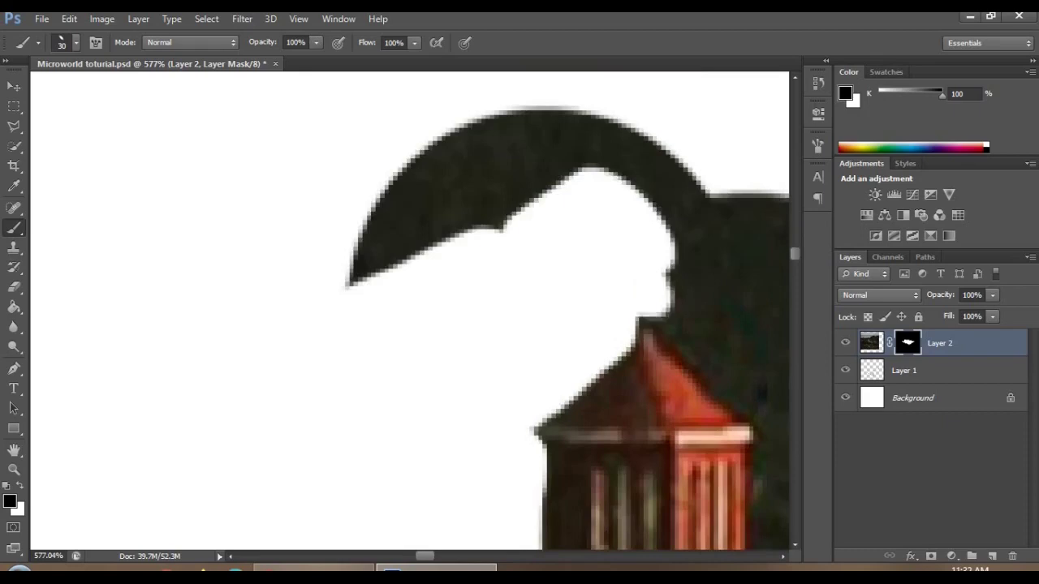
drag(649, 316, 676, 256)
Mask out the dark hill to the right of the lighthouse roof and lantern room, using a smaller brush near the edges
scroll(479, 183, right, 4)
scroll(480, 184, right, 3)
mouse_move(211, 219)
mouse_down()
mouse_move(186, 189)
mouse_move(276, 268)
mouse_up()
scroll(325, 179, down, 1)
key(bracketleft)
key(bracketleft)
key(bracketleft)
key(bracketleft)
key(bracketleft)
key(bracketleft)
mouse_move(280, 232)
mouse_down()
mouse_move(266, 327)
mouse_move(336, 308)
mouse_move(357, 211)
mouse_move(288, 331)
mouse_move(353, 235)
mouse_move(366, 341)
mouse_up()
Mask out the hillside along the right side of the lighthouse tower with black at brush size 15
scroll(297, 241, down, 2)
scroll(365, 325, down, 2)
scroll(406, 244, left, 2)
key(bracketright)
key(bracketright)
key(bracketright)
drag(487, 81, 455, 225)
scroll(455, 235, up, 2)
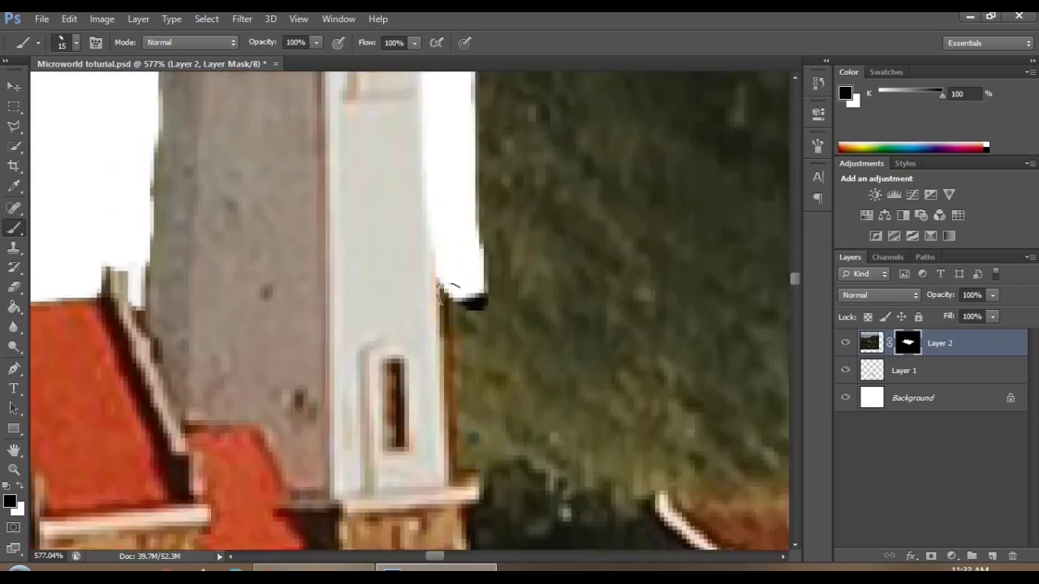
scroll(463, 255, down, 8)
scroll(441, 214, up, 6)
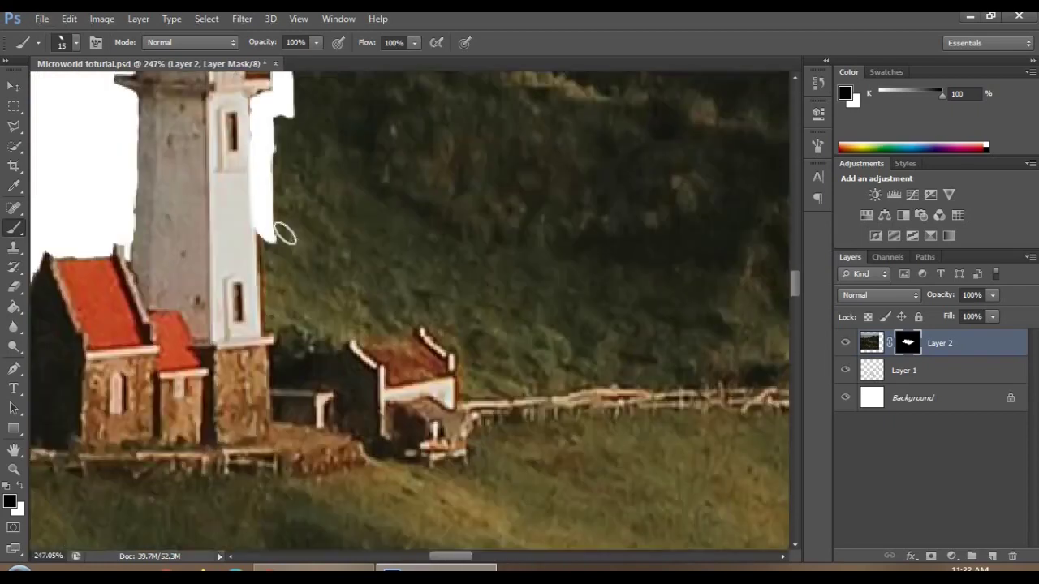
scroll(297, 224, up, 5)
mouse_move(297, 216)
mouse_down()
mouse_move(237, 293)
mouse_move(243, 337)
mouse_up()
Start cutting the hill's new outline on the mask with a black stroke rising from the tower's right side toward the back ridge
scroll(311, 206, down, 7)
key(bracketright)
key(bracketright)
key(bracketright)
key(bracketright)
key(bracketright)
key(bracketleft)
key(bracketleft)
key(bracketleft)
scroll(238, 290, up, 4)
scroll(243, 289, down, 4)
drag(355, 213, 422, 162)
scroll(268, 244, up, 2)
key(bracketright)
key(bracketright)
drag(183, 264, 258, 246)
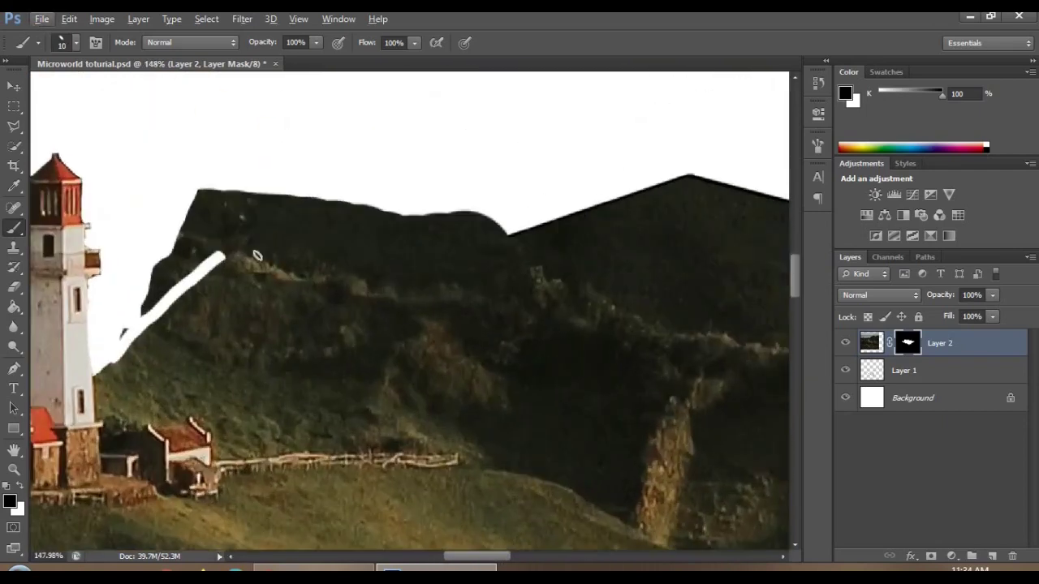
Trace the bushy ridge line across the back of the landscape with small black strokes on the mask to separate the far hills
mouse_move(382, 278)
mouse_down()
mouse_move(550, 262)
mouse_move(660, 306)
mouse_up()
key(bracketright)
mouse_move(146, 309)
mouse_down()
mouse_move(290, 232)
mouse_move(384, 219)
mouse_up()
scroll(384, 220, up, 3)
scroll(306, 295, down, 1)
key(bracketleft)
mouse_move(306, 294)
mouse_down()
mouse_move(505, 349)
mouse_move(235, 267)
mouse_move(471, 287)
mouse_move(563, 327)
mouse_up()
drag(563, 327, 371, 236)
key(bracketleft)
key(bracketleft)
mouse_move(313, 203)
mouse_down()
mouse_move(399, 233)
mouse_move(601, 360)
mouse_up()
mouse_move(601, 360)
mouse_down()
mouse_move(339, 272)
mouse_move(568, 250)
mouse_move(308, 247)
mouse_up()
key(bracketright)
key(bracketright)
mouse_move(309, 247)
mouse_down()
mouse_move(448, 237)
mouse_move(579, 253)
mouse_up()
mouse_move(580, 253)
mouse_down()
mouse_move(324, 235)
mouse_move(435, 225)
mouse_move(730, 333)
mouse_move(714, 243)
mouse_up()
Enlarge the brush to size 70 and paint black over the remaining far hills behind the traced ridge
key(x)
key(bracketright)
key(bracketright)
key(bracketright)
key(bracketright)
key(bracketright)
key(x)
mouse_move(276, 211)
mouse_down()
mouse_move(347, 207)
mouse_move(698, 268)
mouse_up()
scroll(227, 139, down, 5)
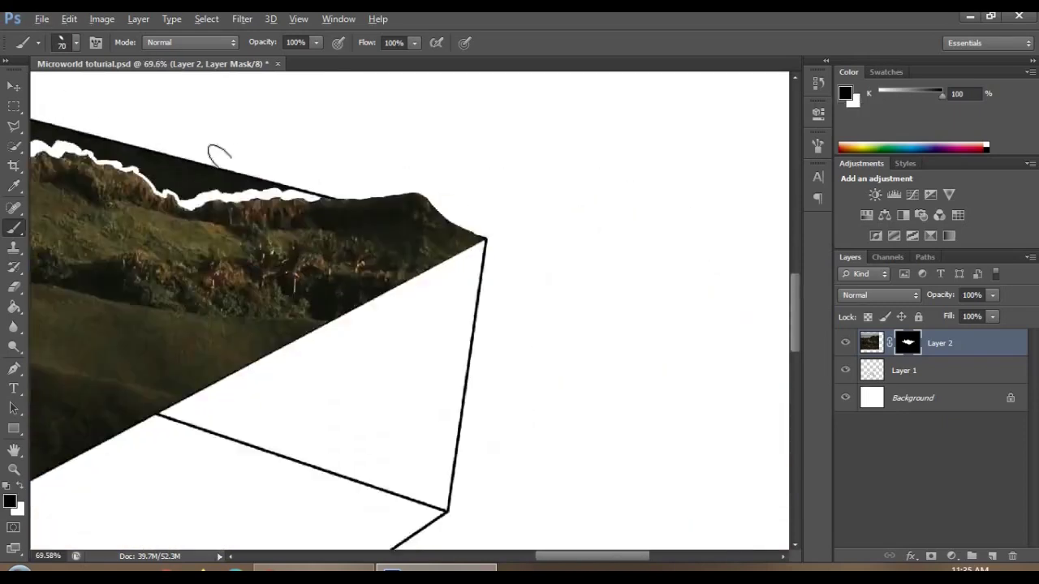
Mask out the leftover dark strip between the ridge and the cube's back right edge, with the brush at size 40
scroll(262, 302, up, 5)
key(bracketleft)
key(bracketleft)
key(bracketleft)
key(bracketleft)
mouse_move(279, 315)
mouse_down()
mouse_move(445, 342)
mouse_move(519, 251)
mouse_up()
key(bracketright)
mouse_move(471, 362)
mouse_down()
mouse_move(178, 314)
mouse_move(253, 327)
mouse_move(613, 336)
mouse_up()
mouse_move(612, 337)
mouse_down()
mouse_move(353, 339)
mouse_move(633, 365)
mouse_up()
mouse_move(633, 366)
mouse_down()
mouse_move(225, 220)
mouse_move(424, 239)
mouse_move(325, 308)
mouse_up()
mouse_move(325, 308)
mouse_down()
mouse_move(214, 227)
mouse_move(463, 333)
mouse_up()
drag(463, 333, 306, 294)
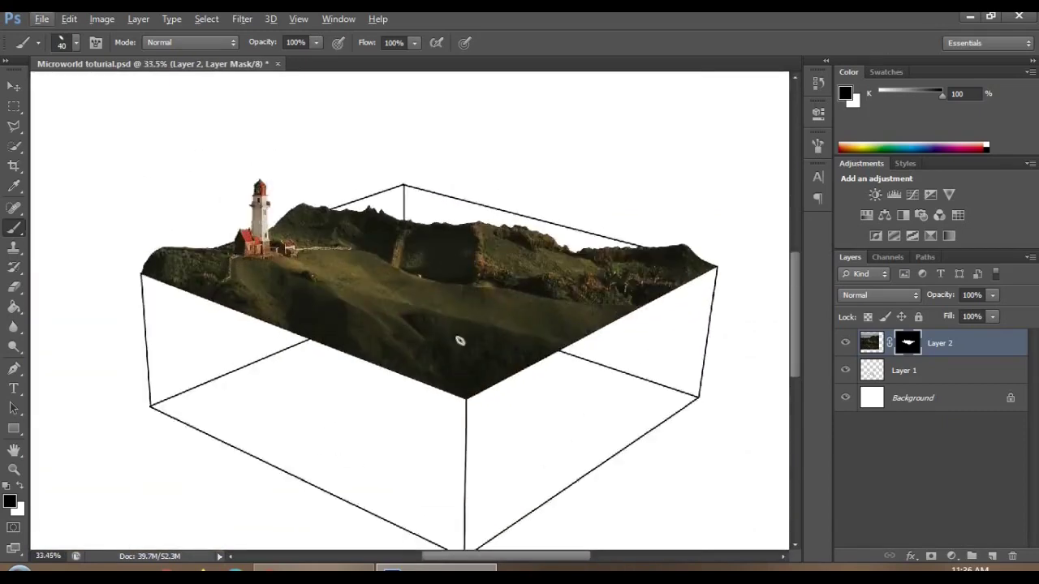
Carve a shallow notch near the left corner and a larger rounded hollow beside it into the landscape's front-left edge on the mask
scroll(123, 257, up, 5)
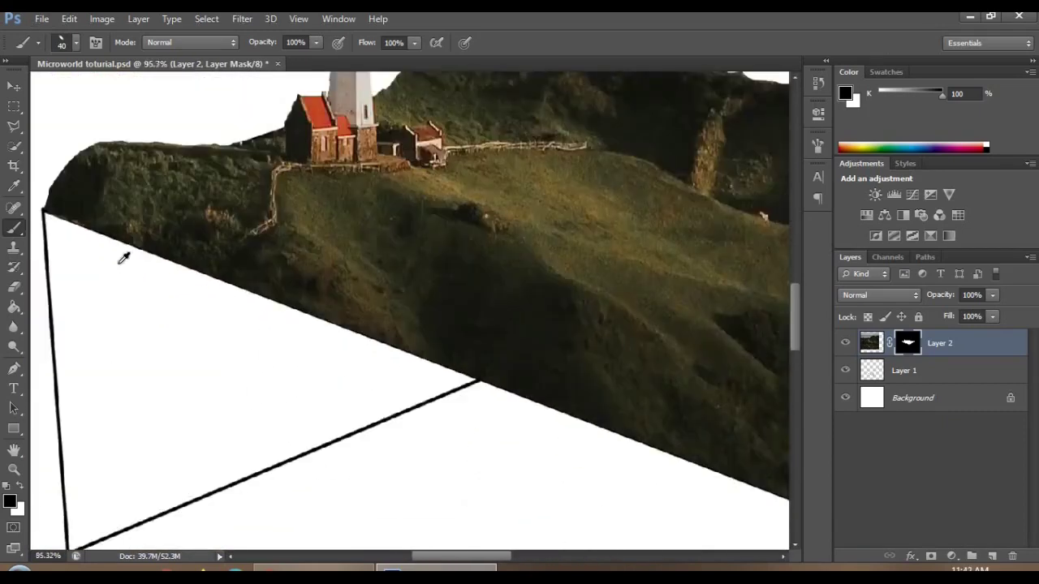
scroll(105, 255, up, 1)
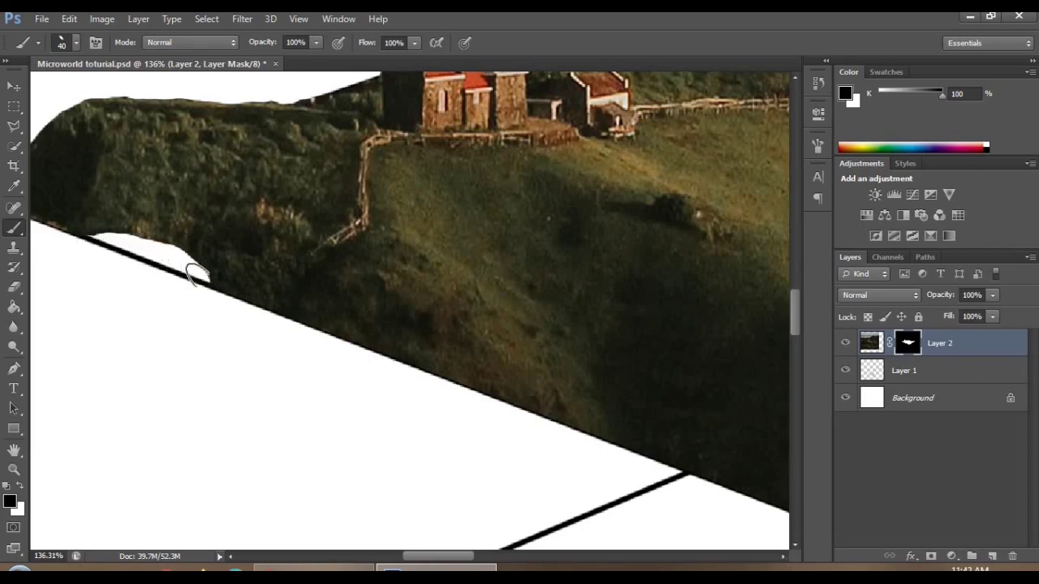
scroll(243, 349, right, 5)
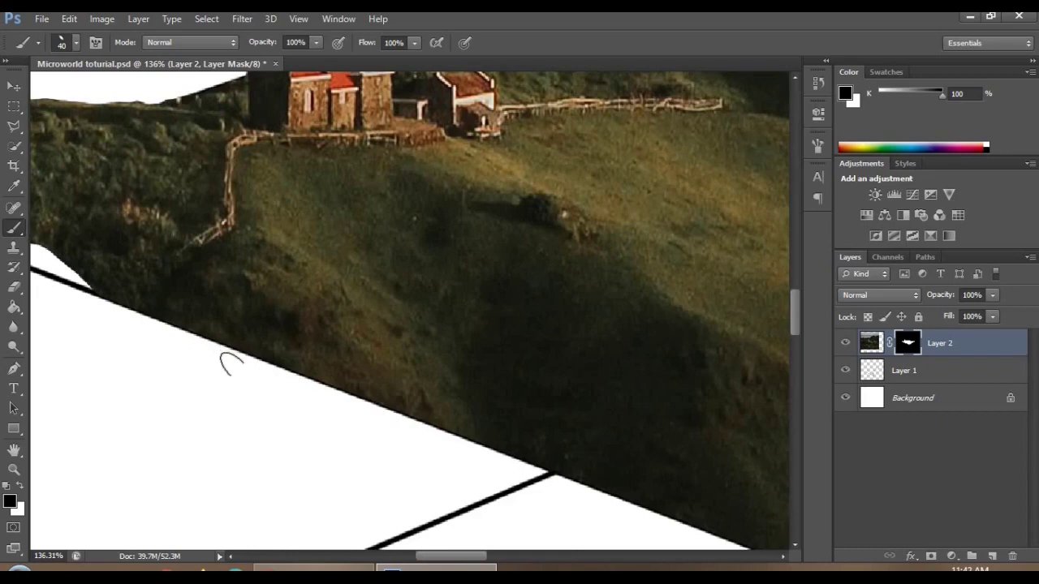
drag(227, 354, 275, 346)
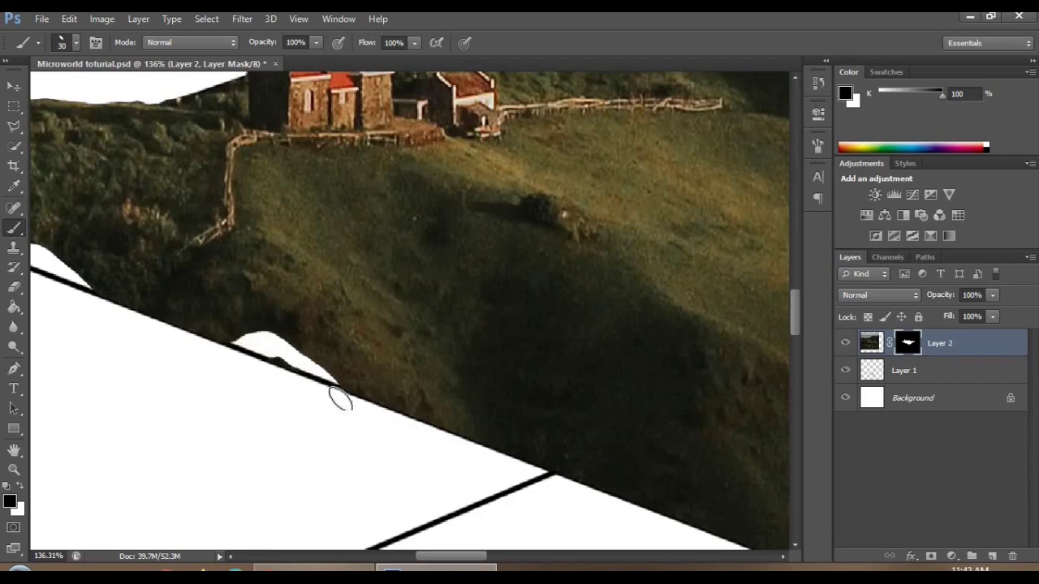
mouse_move(206, 362)
mouse_down()
mouse_move(289, 325)
mouse_move(373, 417)
mouse_up()
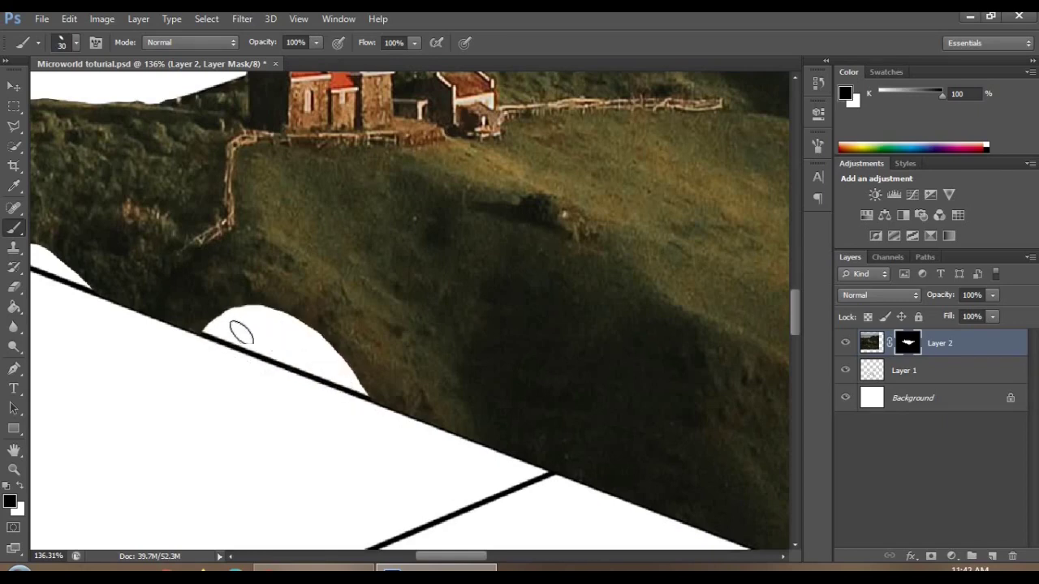
drag(266, 333, 191, 341)
mouse_move(219, 315)
mouse_down()
mouse_move(220, 301)
mouse_move(278, 310)
mouse_up()
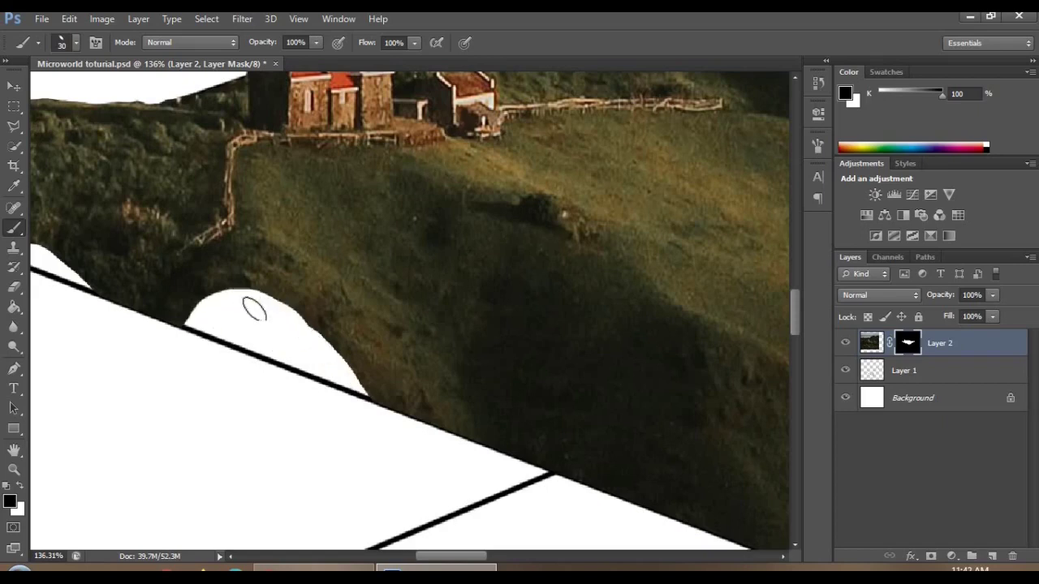
Paint a black stroke at size 30 on the mask along the hill contour, inward from the cube's front-right edge
scroll(254, 338, right, 6)
scroll(276, 339, down, 5)
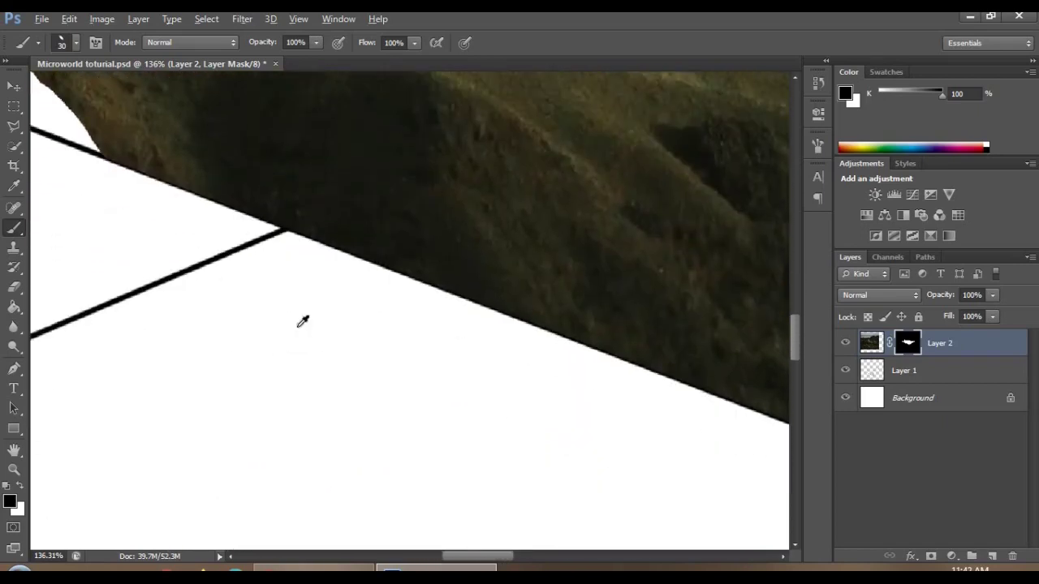
scroll(301, 322, down, 5)
scroll(457, 358, up, 2)
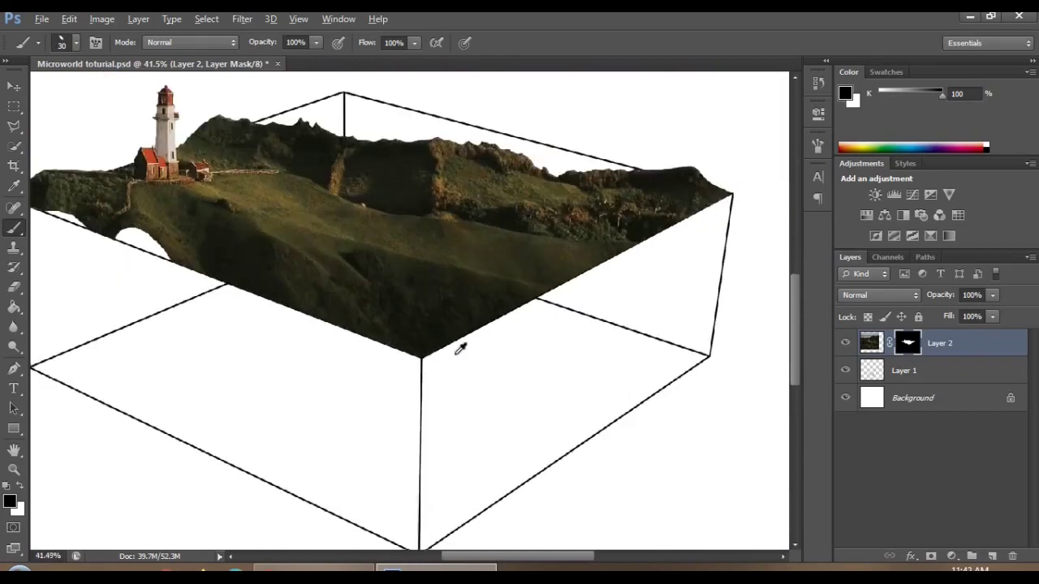
scroll(500, 321, up, 5)
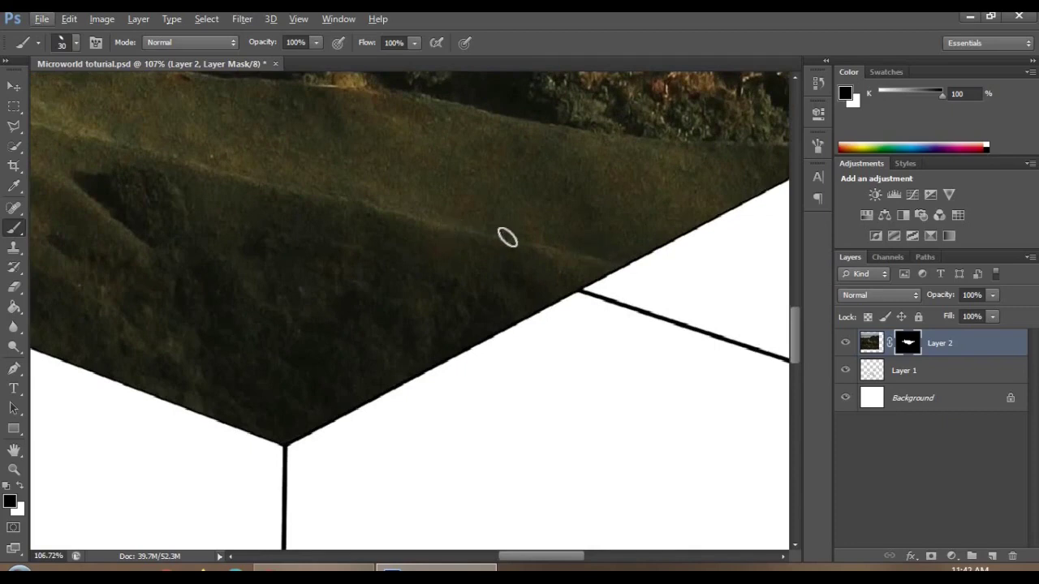
scroll(551, 253, up, 1)
drag(629, 276, 483, 244)
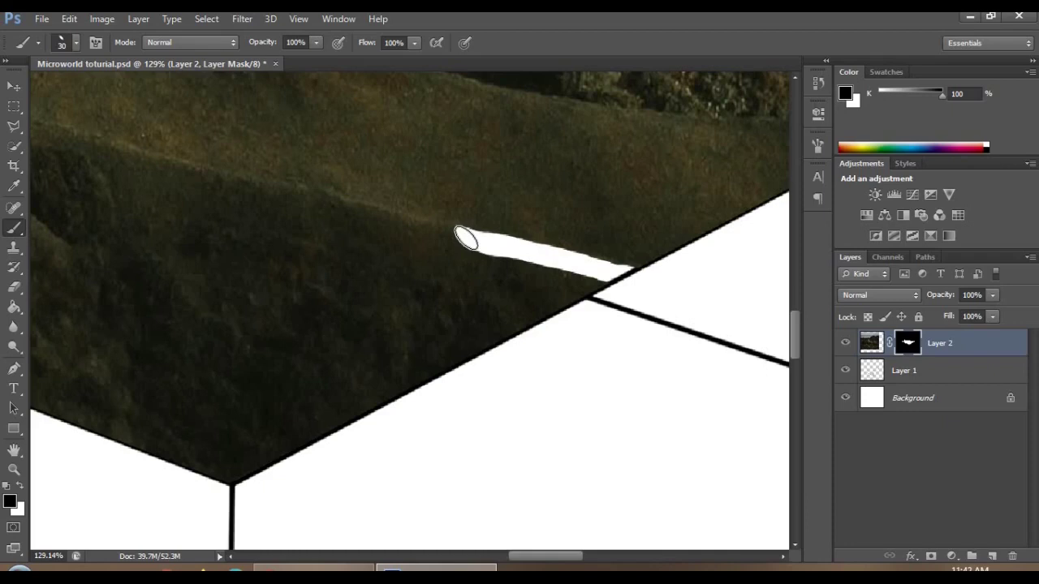
mouse_move(466, 252)
mouse_down()
mouse_move(448, 307)
mouse_move(387, 417)
mouse_move(333, 461)
mouse_move(411, 406)
mouse_move(441, 350)
mouse_move(465, 249)
mouse_move(387, 386)
mouse_move(347, 427)
mouse_move(280, 465)
mouse_up()
key(ctrl+z)
mouse_move(466, 242)
mouse_down()
mouse_move(428, 331)
mouse_move(376, 395)
mouse_move(308, 455)
mouse_up()
key(ctrl+z)
Paint black from the contour stroke's inner end down to the front-right edge and fill the enclosed area to finish the curved notch
mouse_move(465, 239)
mouse_down()
mouse_move(444, 305)
mouse_move(365, 434)
mouse_up()
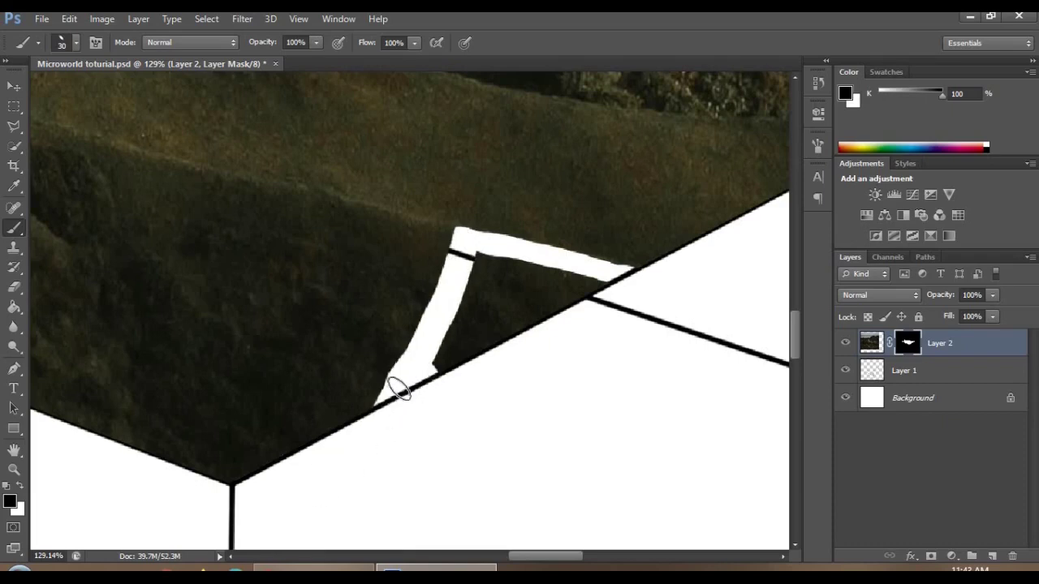
mouse_move(397, 379)
mouse_down()
mouse_move(344, 451)
mouse_move(442, 343)
mouse_move(401, 379)
mouse_move(490, 255)
mouse_move(617, 290)
mouse_move(524, 274)
mouse_move(452, 353)
mouse_move(520, 274)
mouse_up()
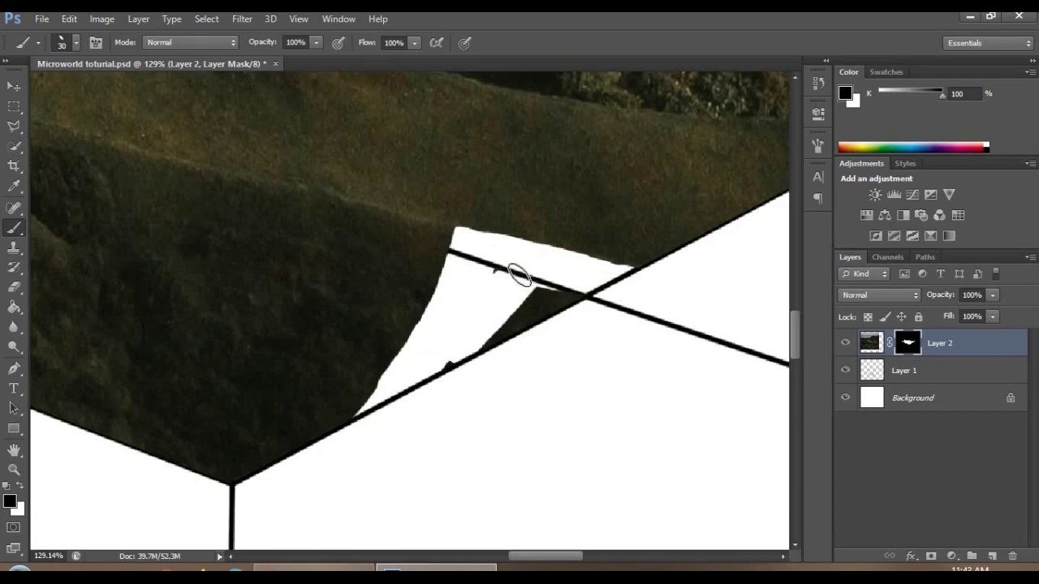
drag(541, 312, 583, 300)
scroll(550, 323, down, 5)
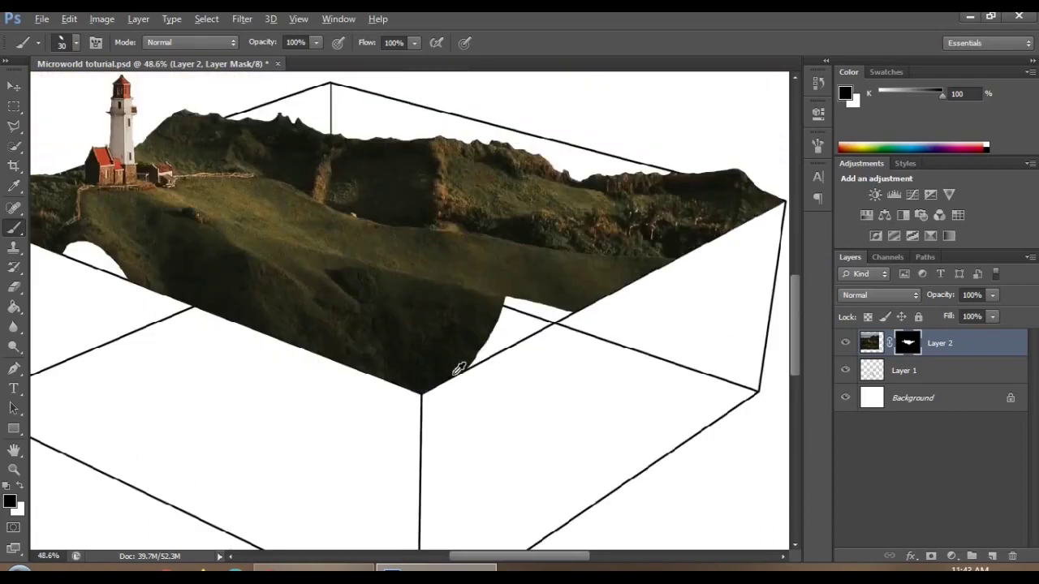
Paint a black stroke on the mask inward from the cube's front-right edge, along the base of the bushes
scroll(552, 302, up, 5)
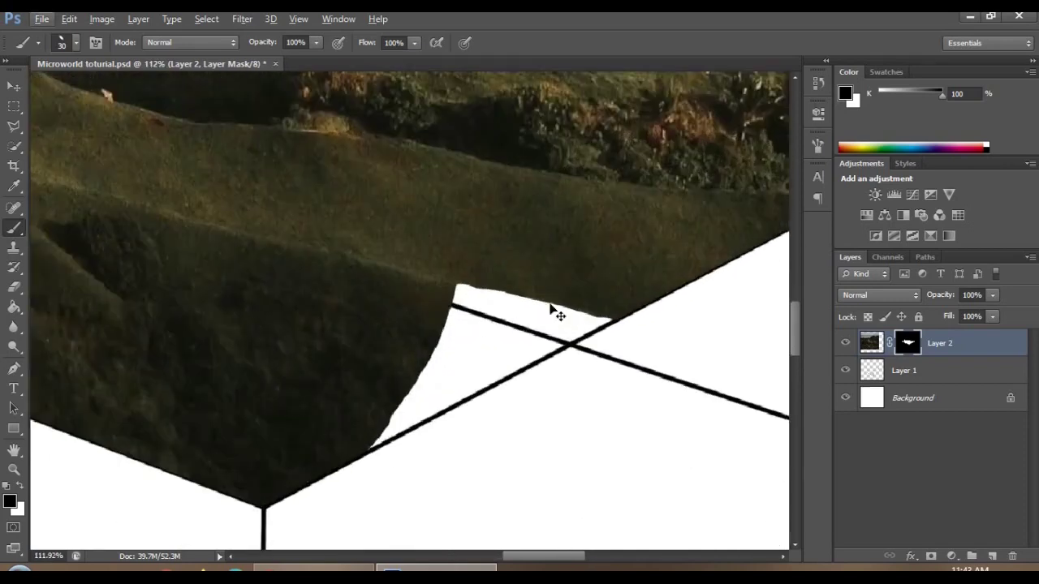
scroll(601, 258, up, 2)
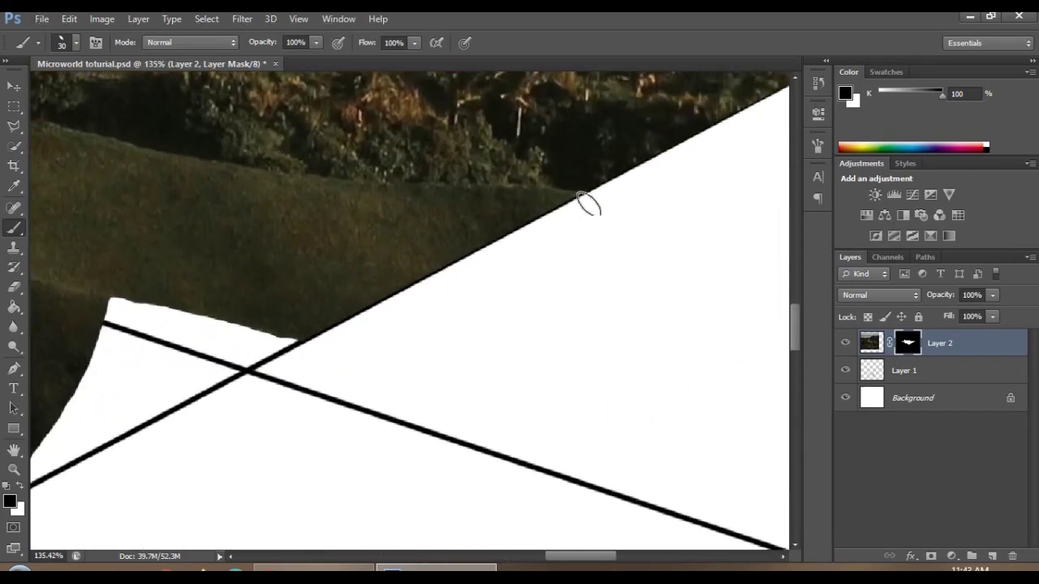
drag(558, 203, 448, 197)
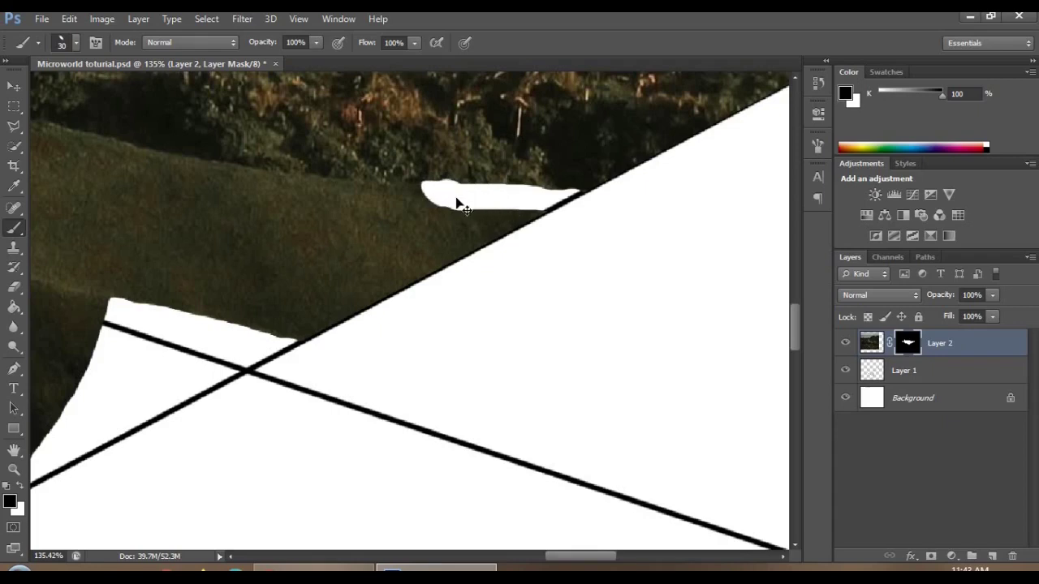
click(20, 486)
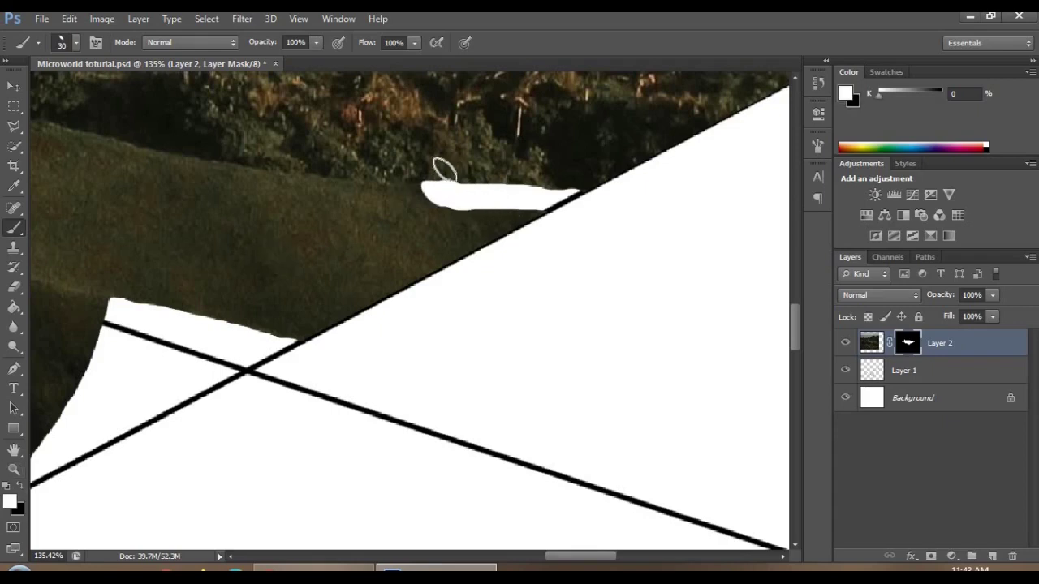
click(19, 485)
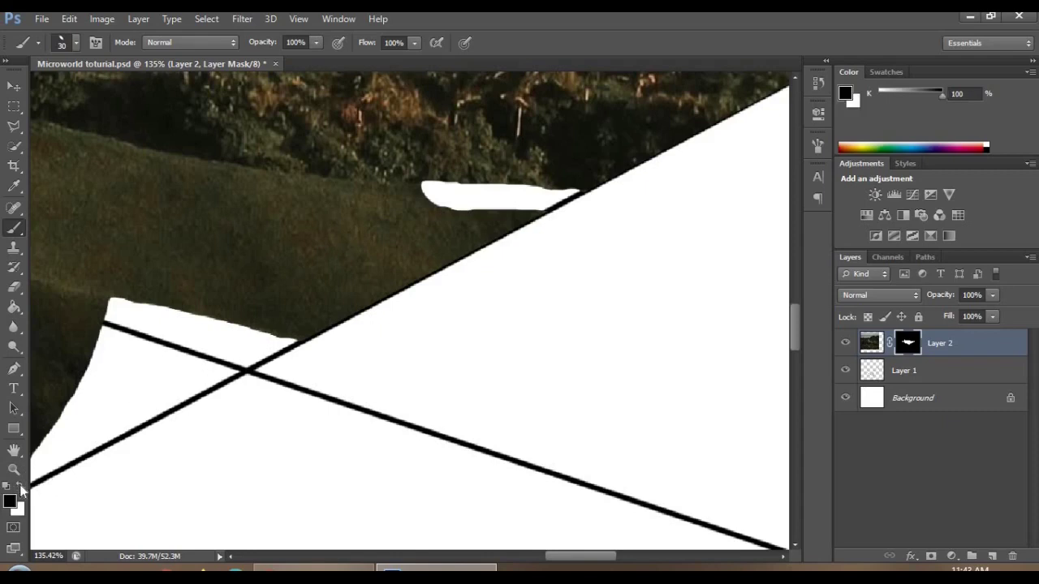
Paint black from the stroke's inner end down to the front-right edge and clear the enclosed area to form a second notch
mouse_move(433, 197)
mouse_down()
mouse_move(406, 271)
mouse_move(355, 344)
mouse_move(380, 326)
mouse_move(467, 191)
mouse_move(453, 231)
mouse_up()
key(ctrl+z)
drag(432, 195, 365, 331)
mouse_move(429, 209)
mouse_down()
mouse_move(395, 324)
mouse_move(422, 263)
mouse_move(411, 268)
mouse_move(386, 314)
mouse_move(453, 243)
mouse_move(463, 204)
mouse_up()
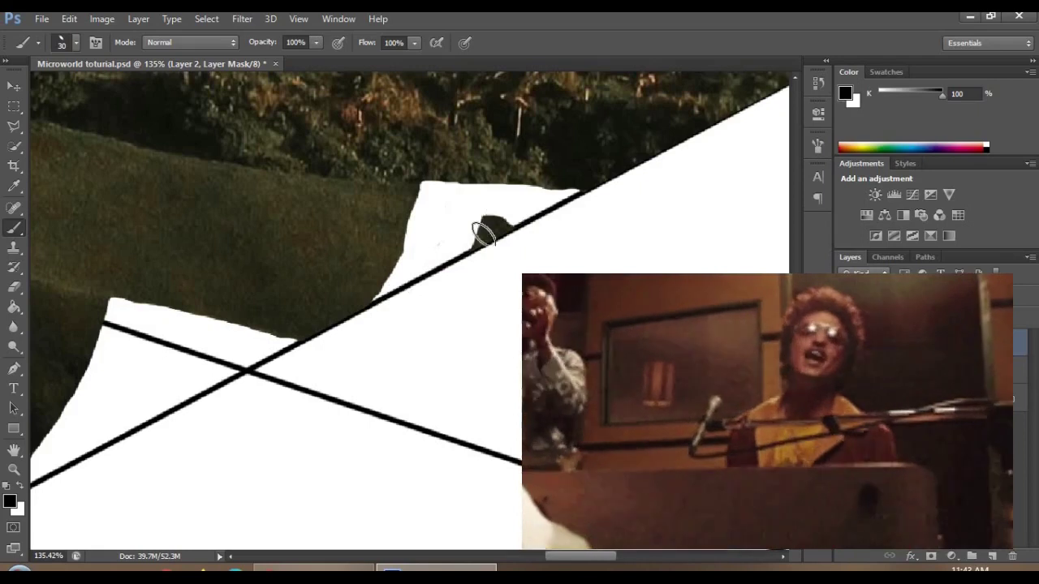
Carve a curved notch with black into the landscape's front edge beside the cube's right corner on the mask
scroll(476, 273, down, 3)
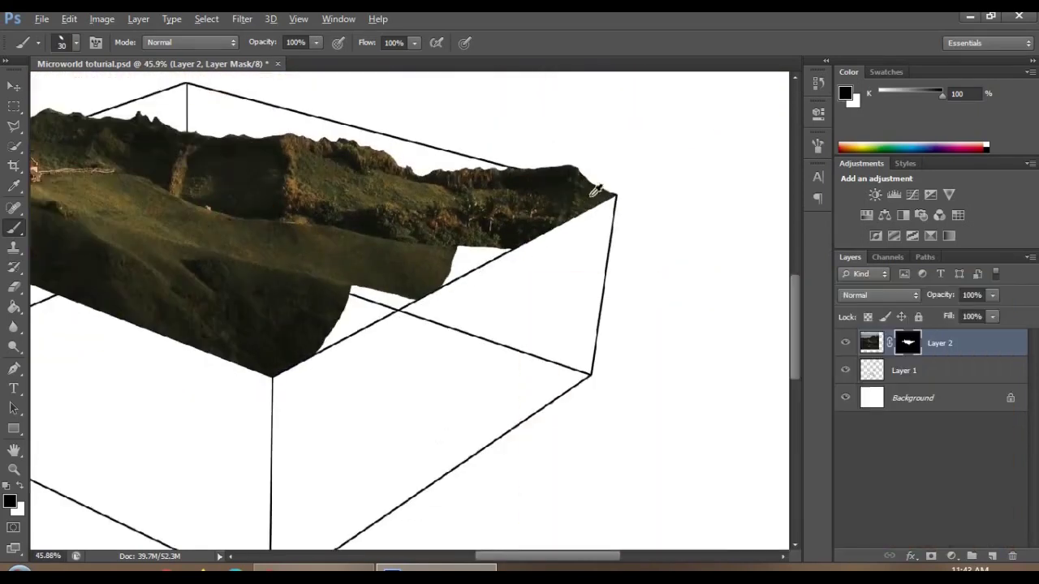
scroll(600, 188, up, 4)
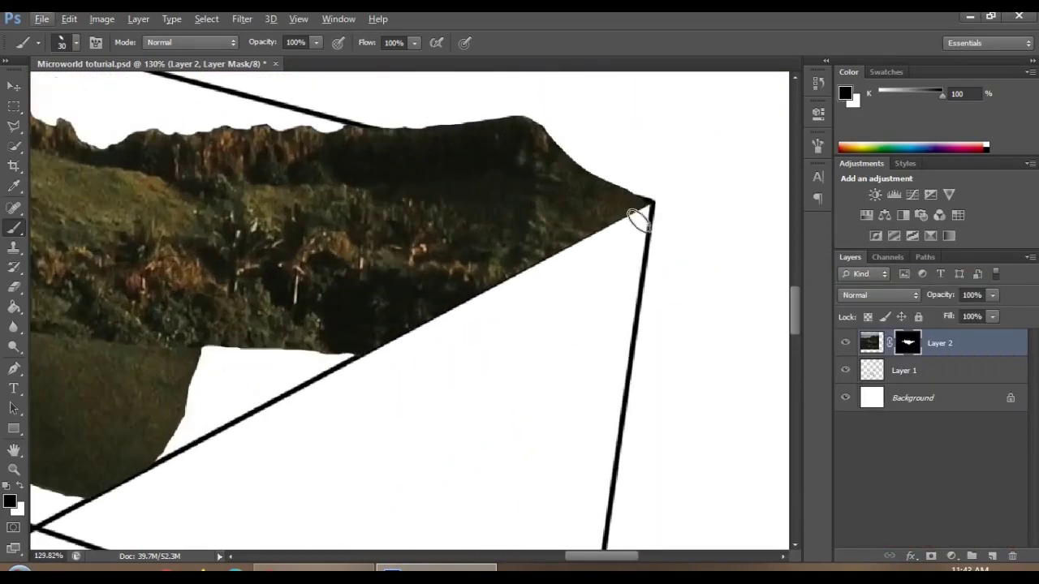
mouse_move(639, 207)
mouse_down()
mouse_move(552, 204)
mouse_move(542, 239)
mouse_up()
mouse_move(509, 273)
mouse_down()
mouse_move(459, 335)
mouse_move(551, 240)
mouse_move(637, 207)
mouse_up()
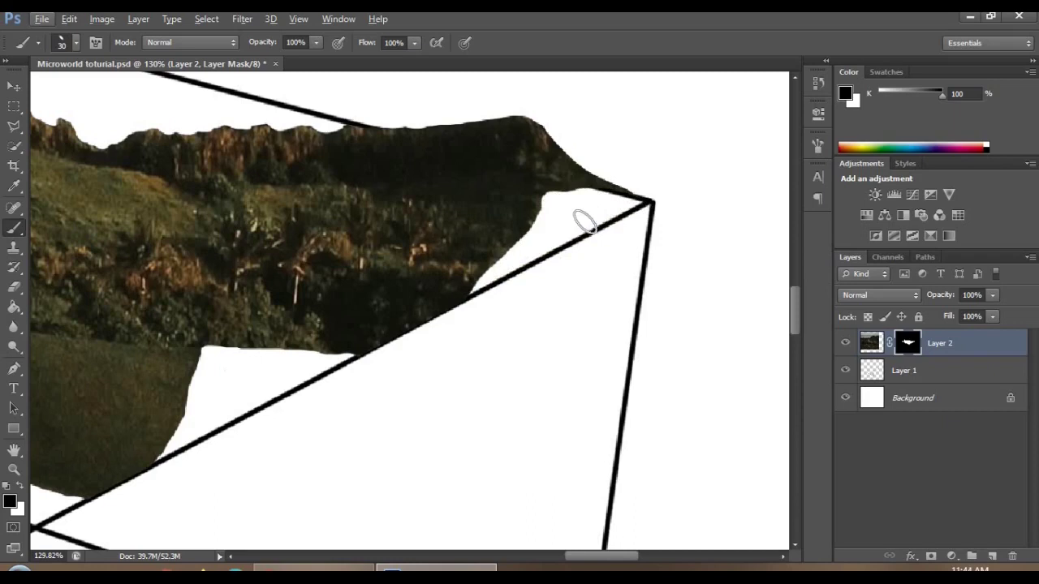
Hide Layer 1 and show it again to check the carved landscape edges without the cube lines
scroll(596, 225, down, 4)
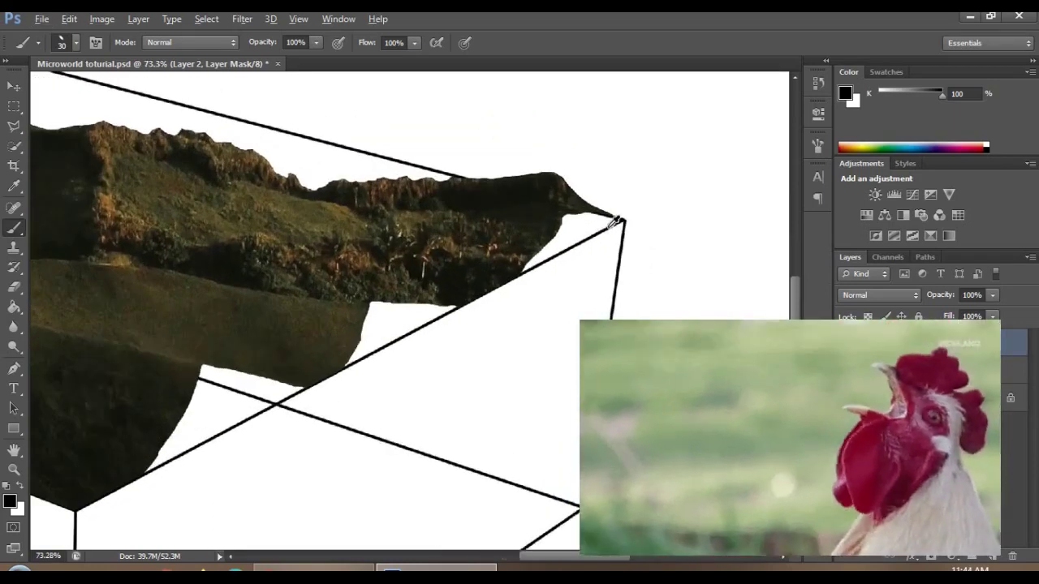
scroll(617, 221, down, 6)
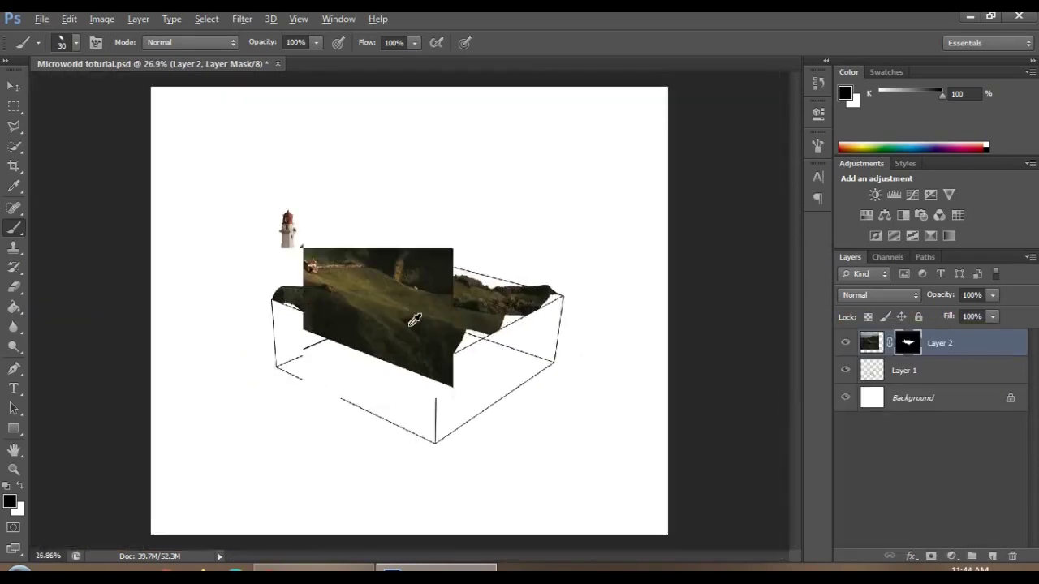
scroll(414, 319, up, 2)
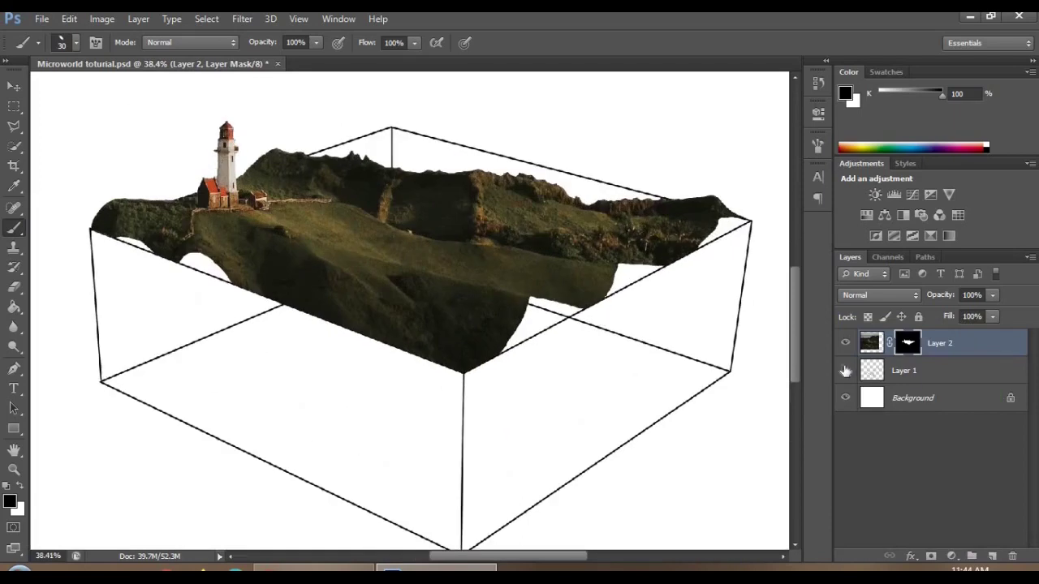
click(846, 370)
click(846, 370)
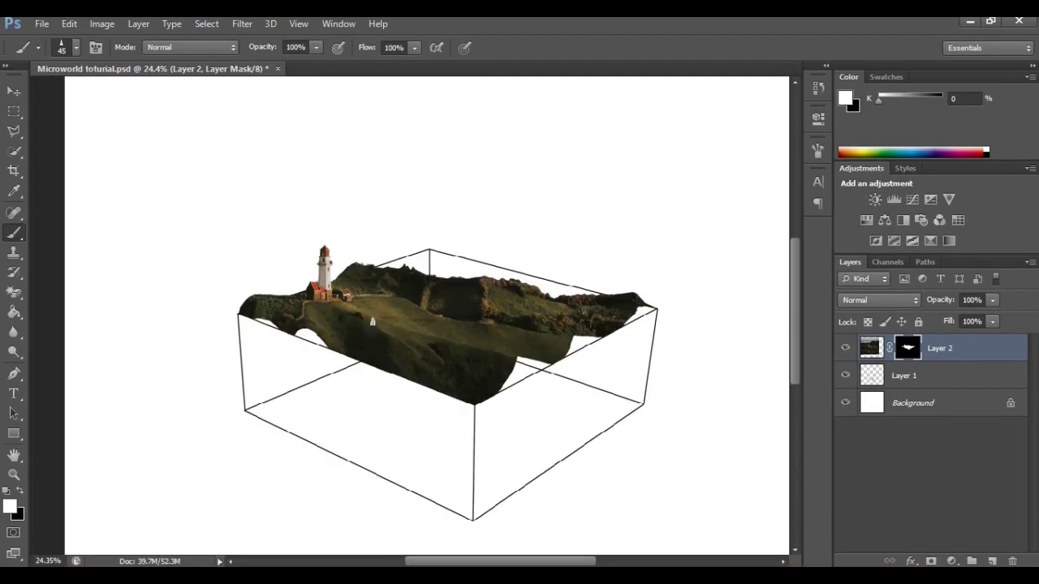
Try painting a row of pine trees in white at brush size 45 along the ridge beside the lighthouse
scroll(365, 262, up, 8)
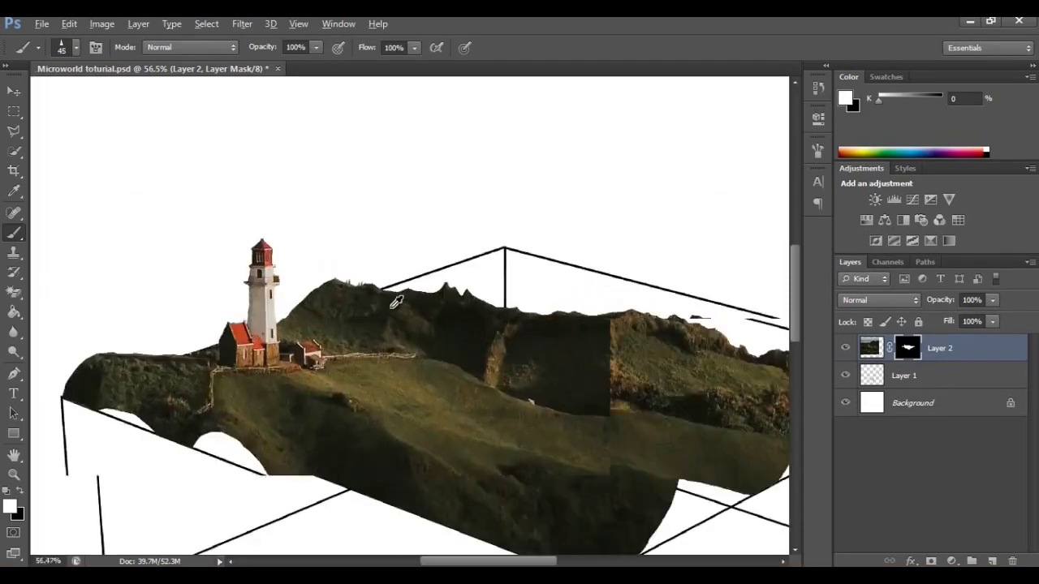
drag(319, 235, 460, 244)
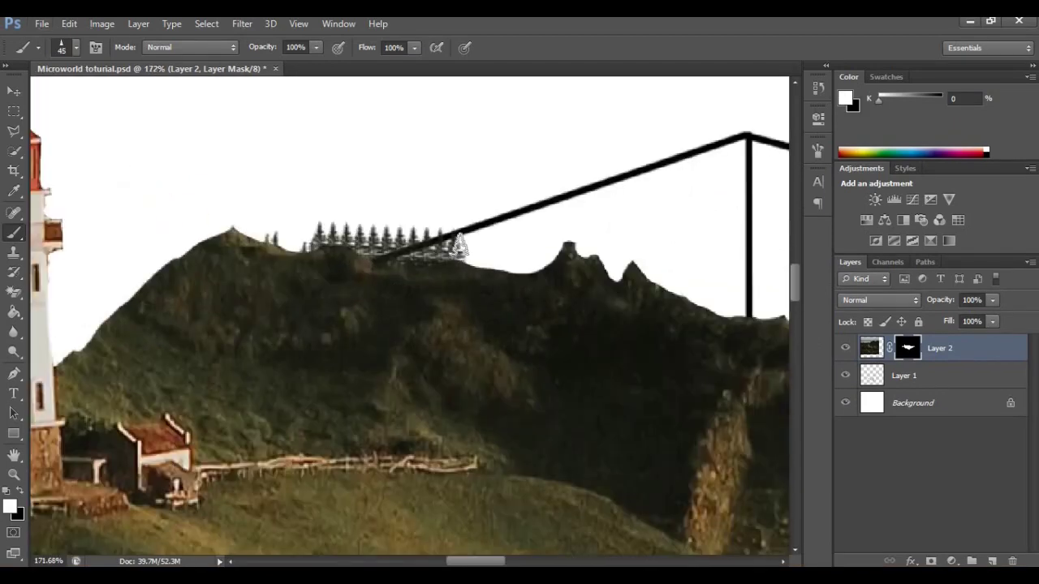
key(ctrl+z)
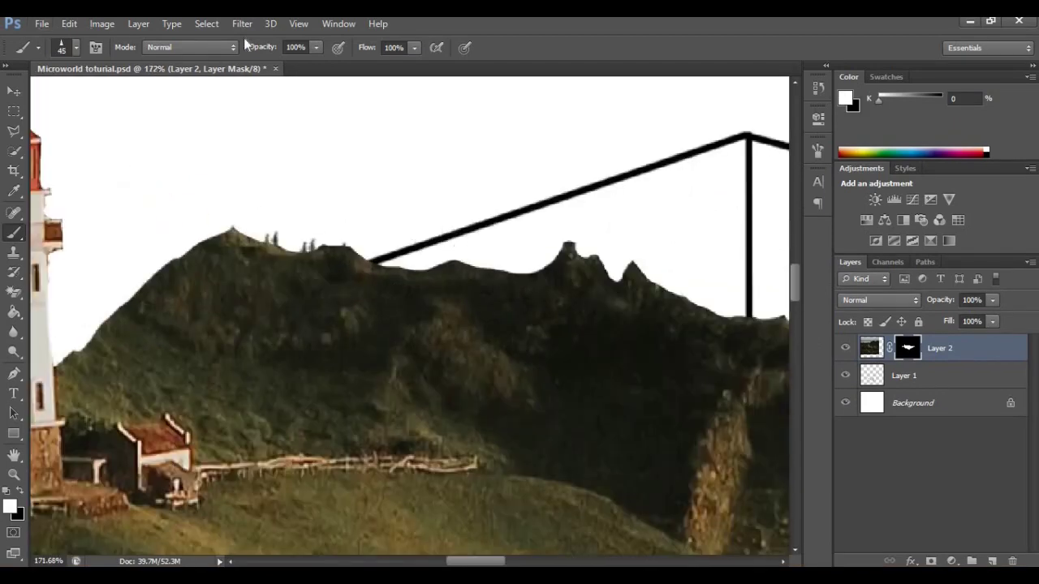
Open the image 145209536-silhouette-of-pine-tree-hand-made-.jpg from the Stock photos folder
click(46, 24)
click(60, 56)
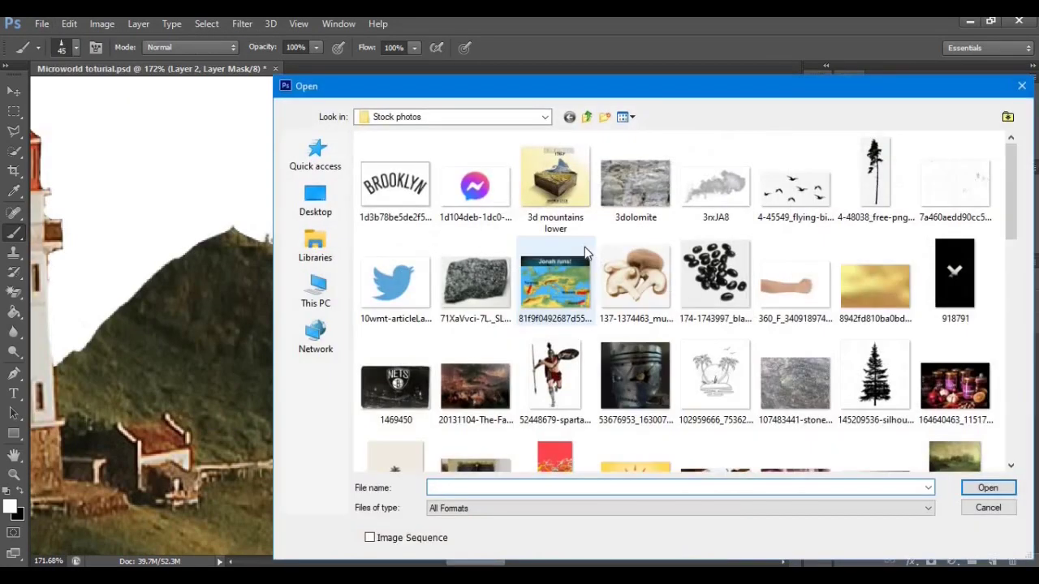
drag(1017, 222, 1021, 401)
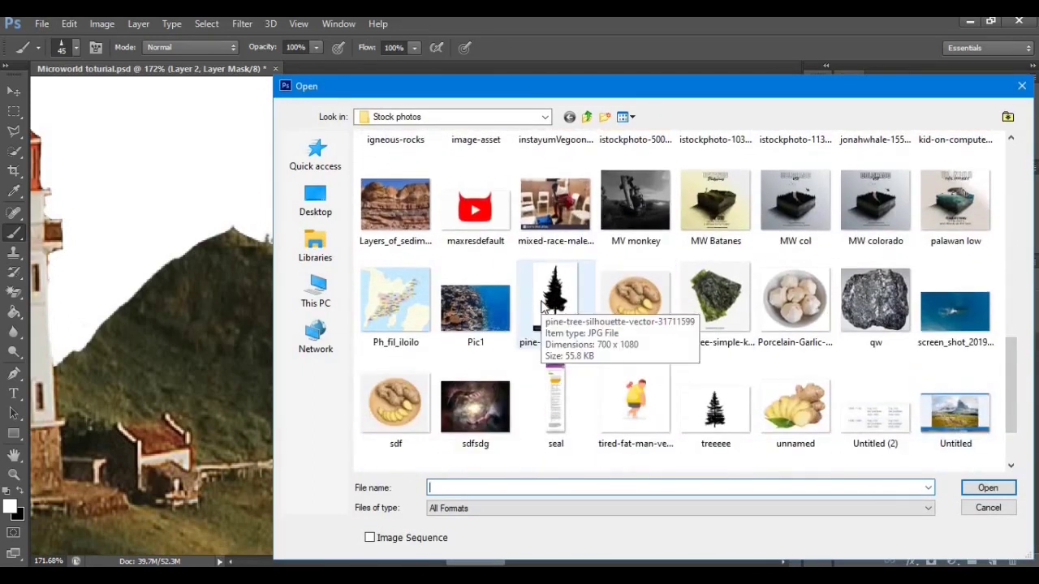
drag(1006, 371, 1022, 207)
double_click(875, 260)
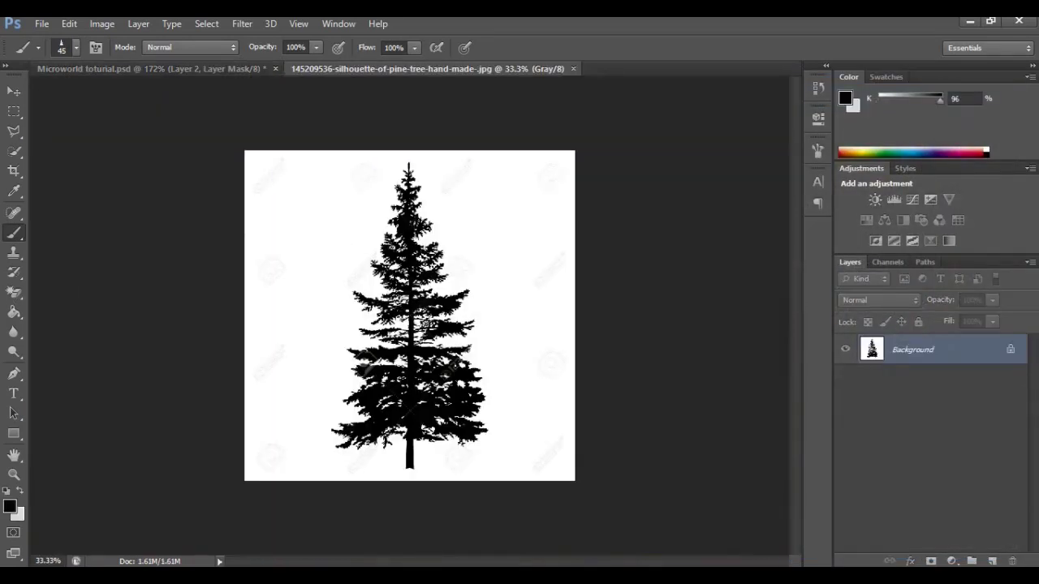
Erase the white background around the pine tree silhouette with the Magic Eraser at tolerance 32
drag(13, 292, 38, 302)
click(328, 244)
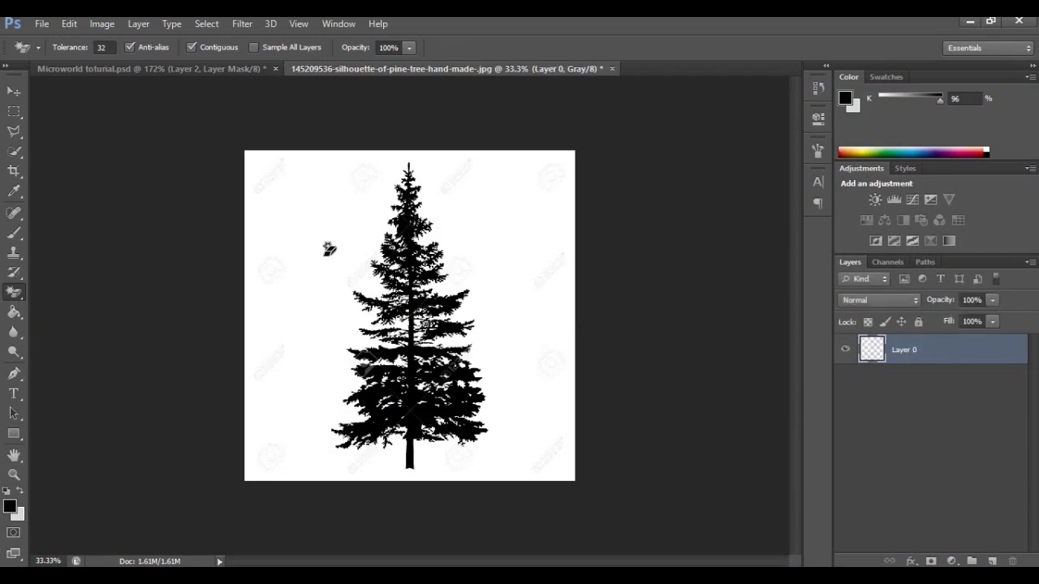
scroll(418, 284, up, 5)
scroll(418, 284, down, 3)
scroll(410, 317, down, 2)
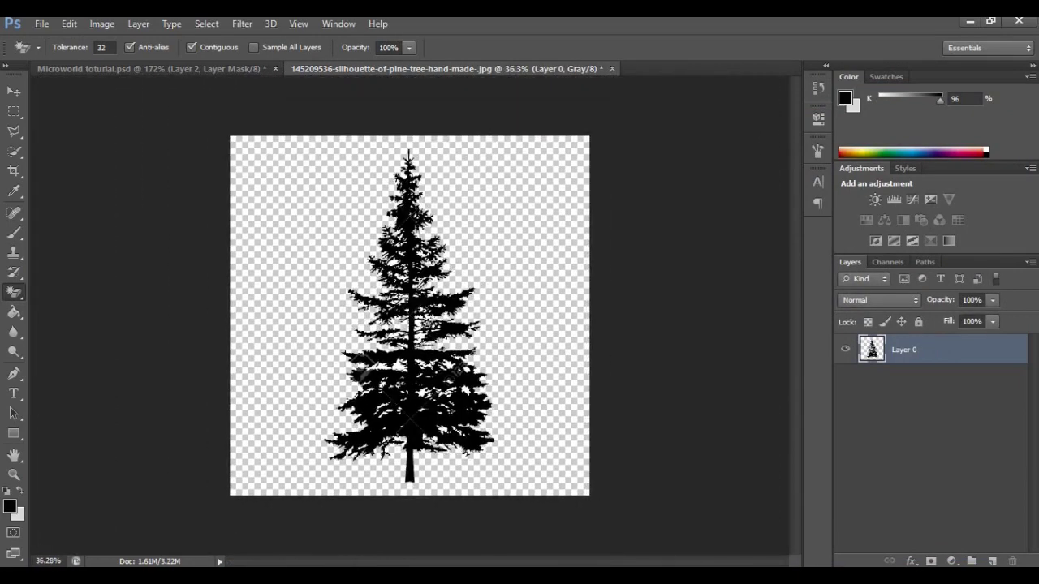
Start defining the pine tree as a brush preset, cancel the naming, and close the tree image without saving
click(76, 30)
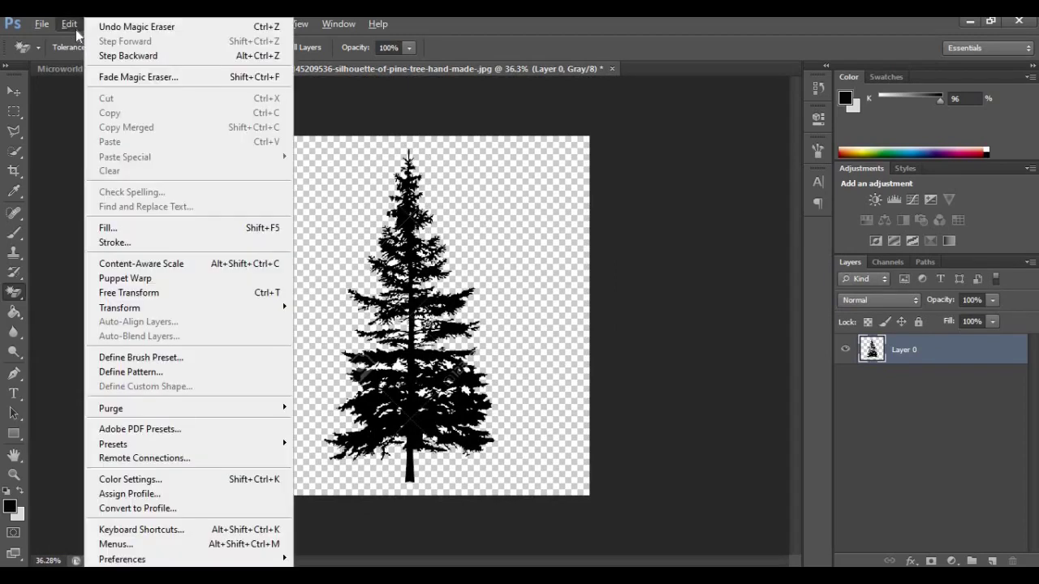
click(179, 357)
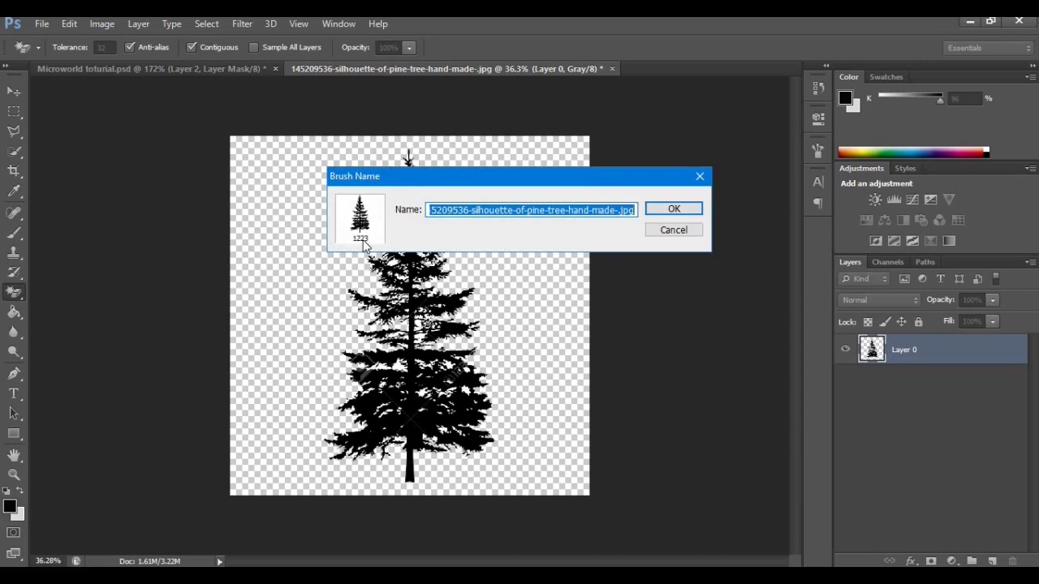
click(677, 231)
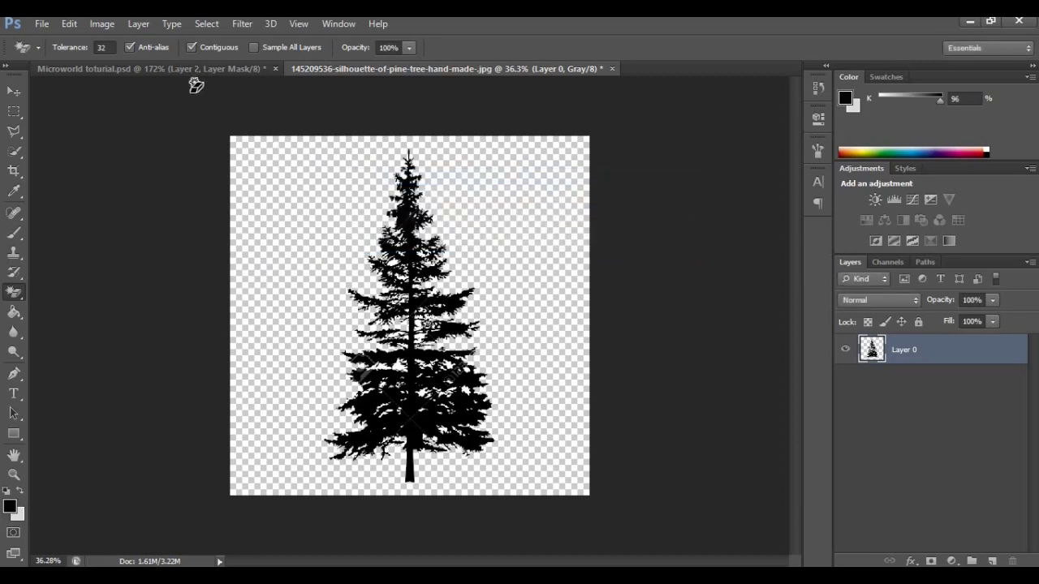
click(612, 69)
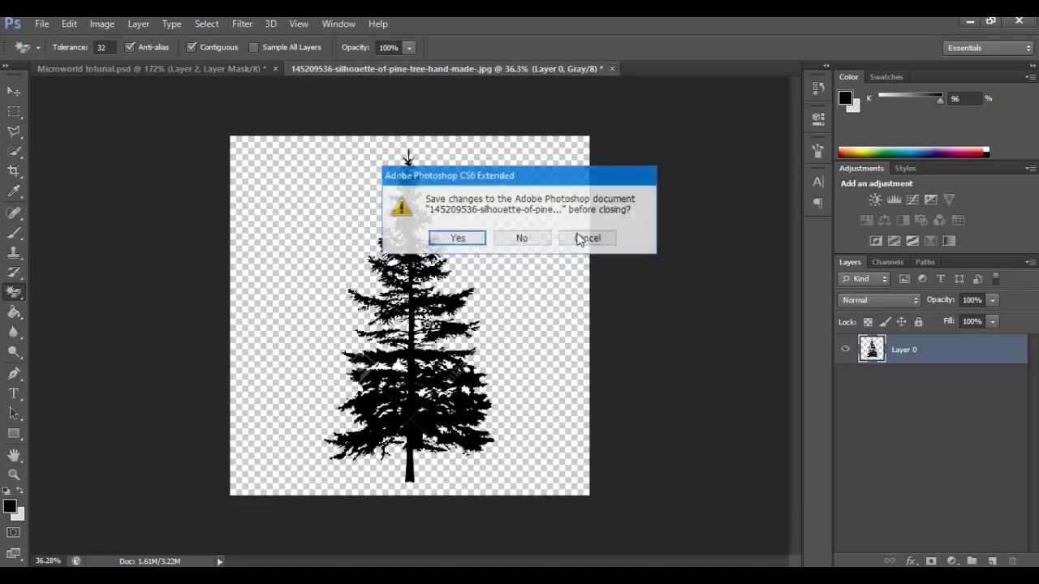
click(536, 239)
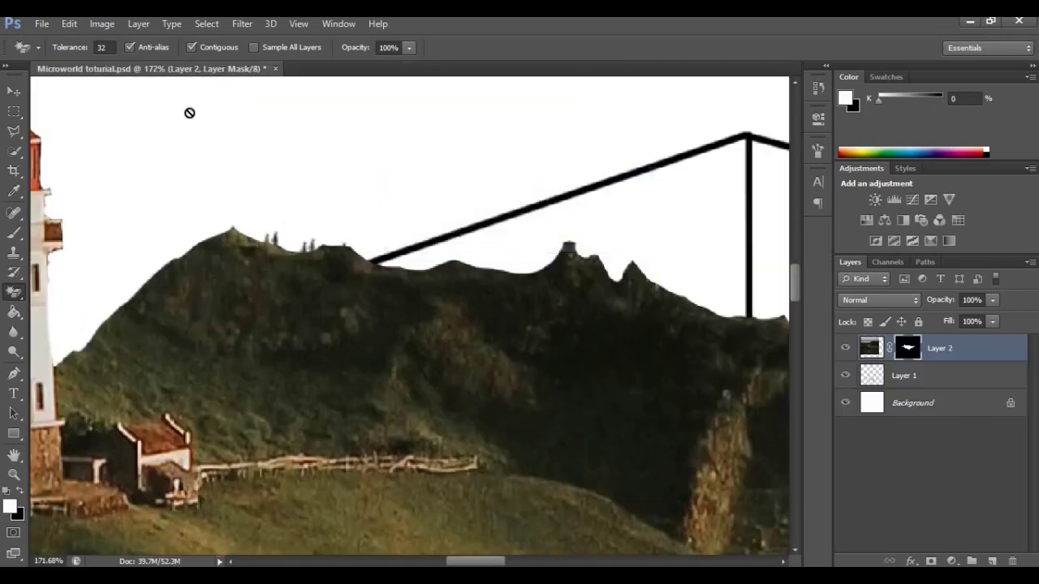
Choose the 2408 px pine tree brush tip, reduce it to size 25, and try a test stroke on the hilltop
click(14, 233)
click(76, 47)
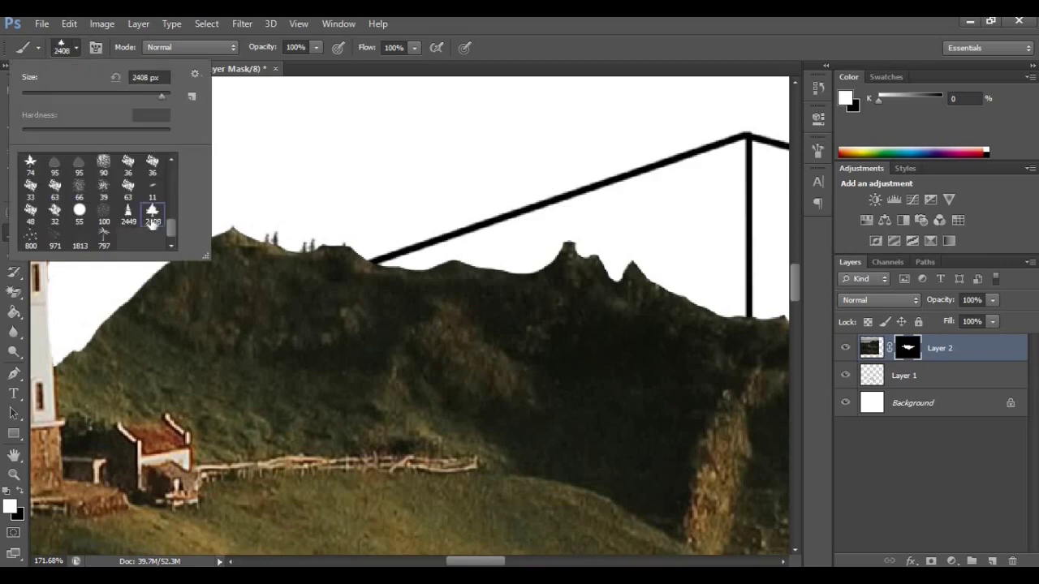
double_click(152, 223)
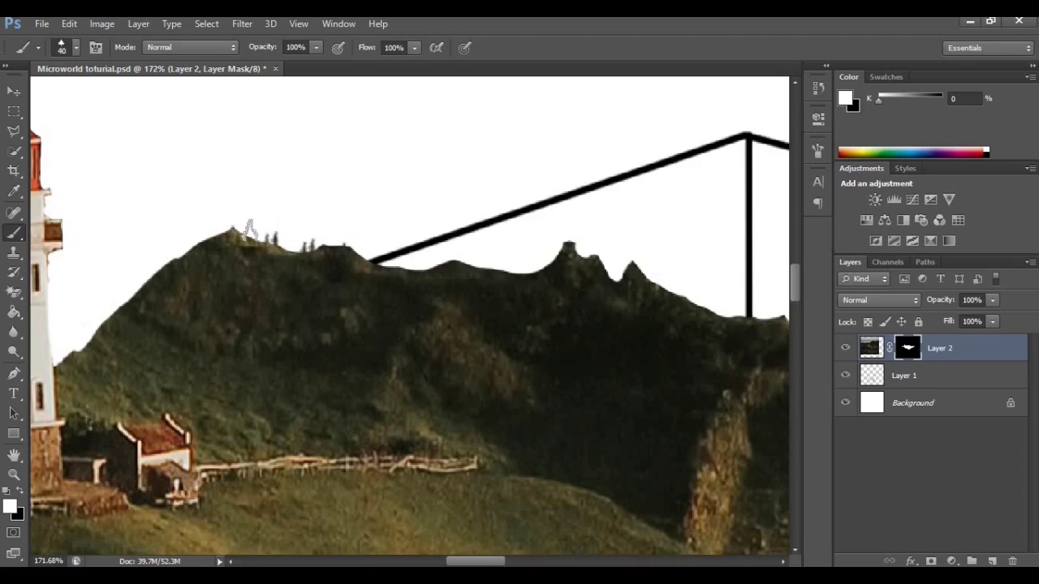
drag(242, 233, 214, 241)
key(ctrl+z)
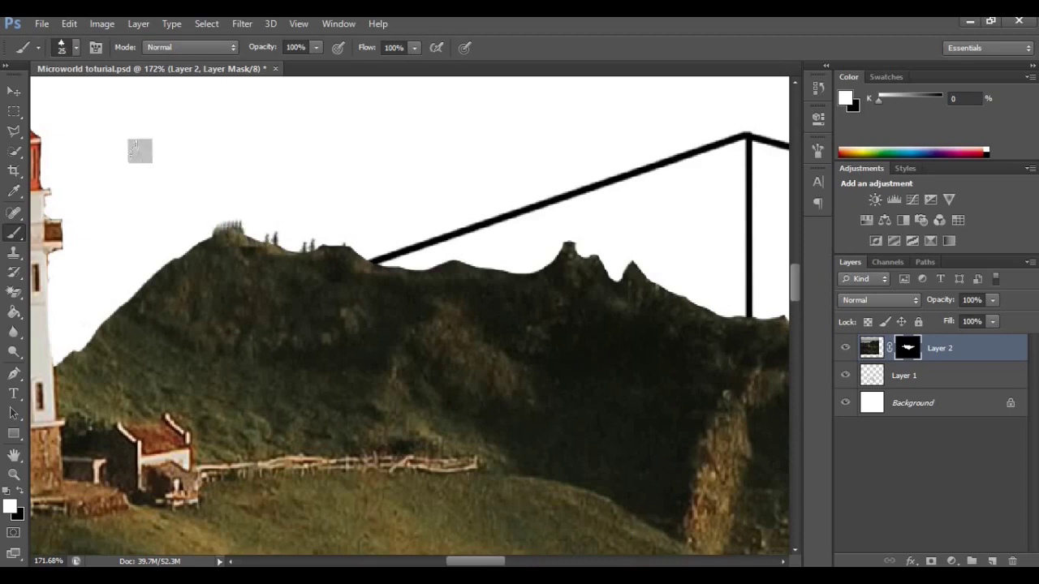
Enable Shape Dynamics for the pine tree brush and increase the brush tip spacing so the trees separate
click(95, 49)
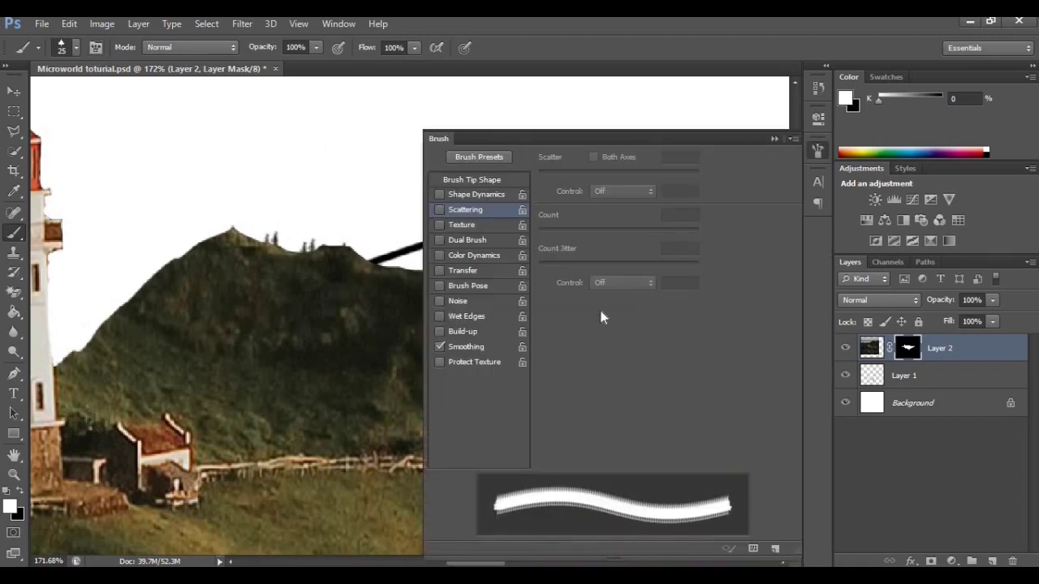
click(478, 191)
click(479, 183)
mouse_move(591, 428)
mouse_down()
mouse_move(622, 426)
mouse_move(622, 414)
mouse_up()
Enable Scattering for the pine tree brush with Scatter at 48% and Count at 1
click(457, 210)
mouse_move(541, 173)
mouse_down()
mouse_move(552, 186)
mouse_move(546, 174)
mouse_up()
mouse_move(568, 233)
mouse_down()
mouse_move(592, 232)
mouse_move(550, 239)
mouse_up()
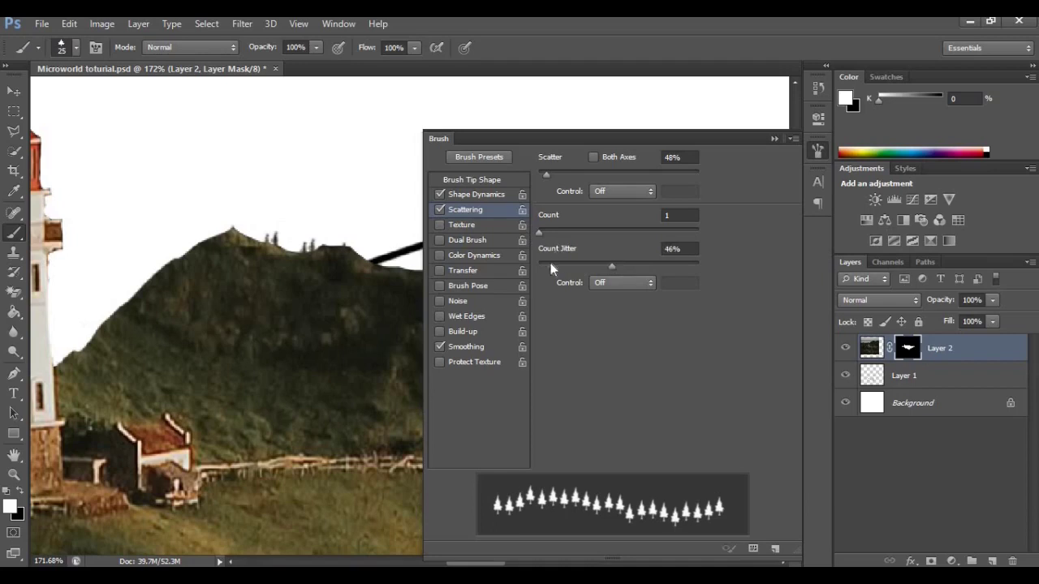
click(817, 150)
Paint white pine tree shapes at size 25 on the mask along the ridge, from the lighthouse hilltop past the cube's back corner
mouse_move(269, 239)
mouse_down()
mouse_move(223, 233)
mouse_move(207, 249)
mouse_move(249, 226)
mouse_move(182, 261)
mouse_move(122, 327)
mouse_move(169, 274)
mouse_move(261, 226)
mouse_move(411, 265)
mouse_move(538, 280)
mouse_move(566, 251)
mouse_move(370, 239)
mouse_move(539, 310)
mouse_up()
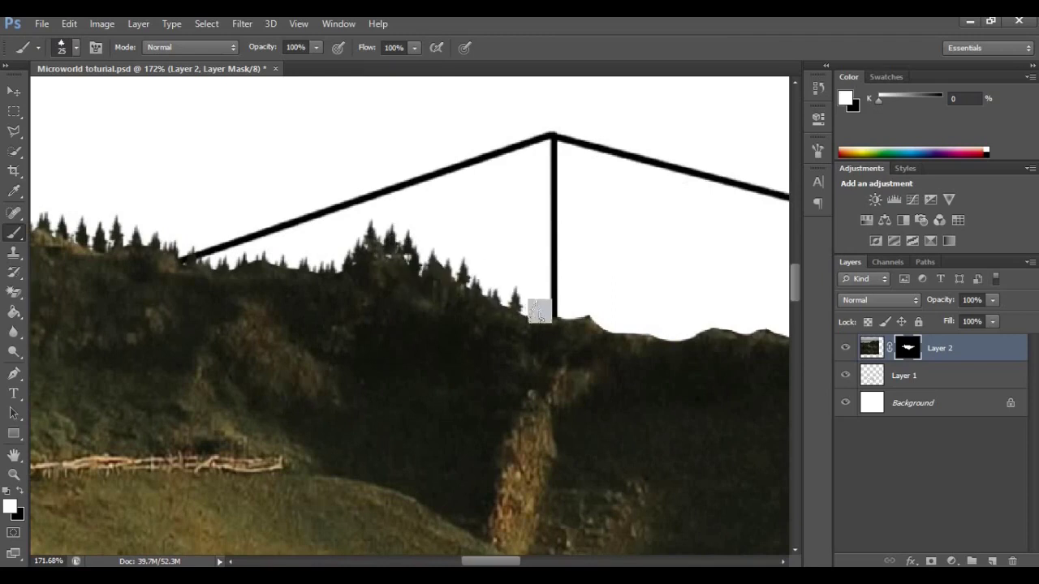
scroll(471, 340, down, 5)
scroll(225, 303, up, 2)
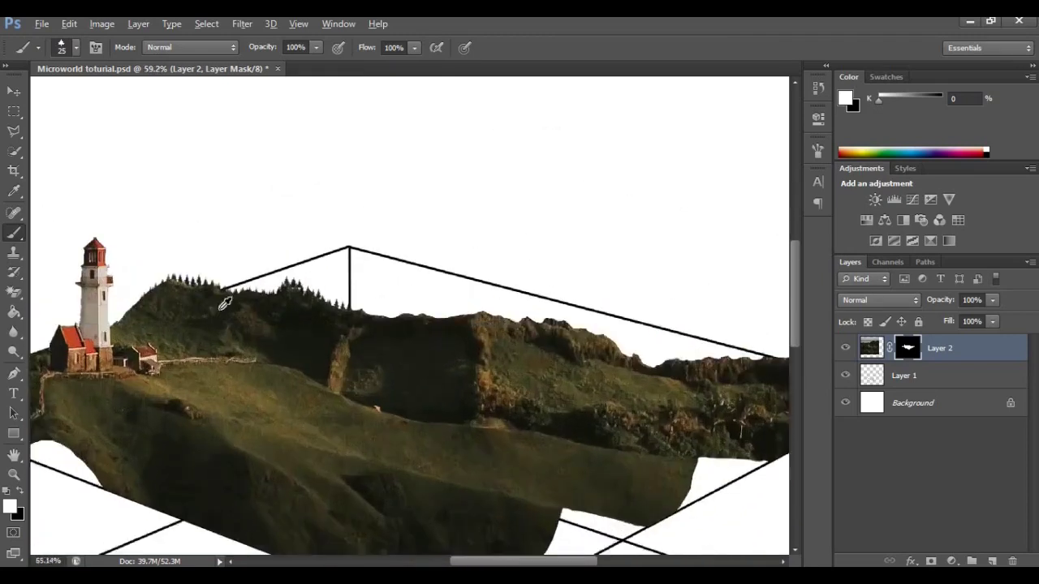
scroll(349, 310, up, 6)
mouse_move(385, 322)
mouse_down()
mouse_move(576, 362)
mouse_move(367, 349)
mouse_move(499, 368)
mouse_move(422, 360)
mouse_move(510, 382)
mouse_move(417, 357)
mouse_move(487, 363)
mouse_up()
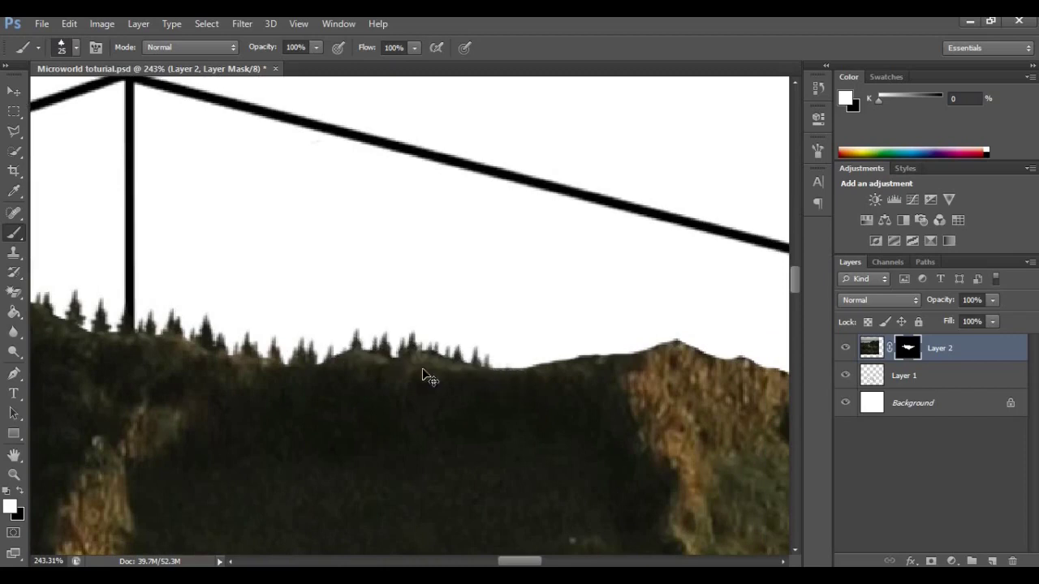
Enlarge the pine tree brush to size 30 and paint trees on the mask along the crest of the orange-brown cliff
scroll(422, 375, right, 5)
mouse_move(225, 355)
mouse_down()
mouse_move(316, 365)
mouse_move(392, 354)
mouse_move(348, 341)
mouse_move(464, 339)
mouse_move(559, 375)
mouse_up()
key(ctrl+z)
key(bracketright)
scroll(558, 375, right, 3)
drag(406, 365, 542, 381)
scroll(503, 377, right, 3)
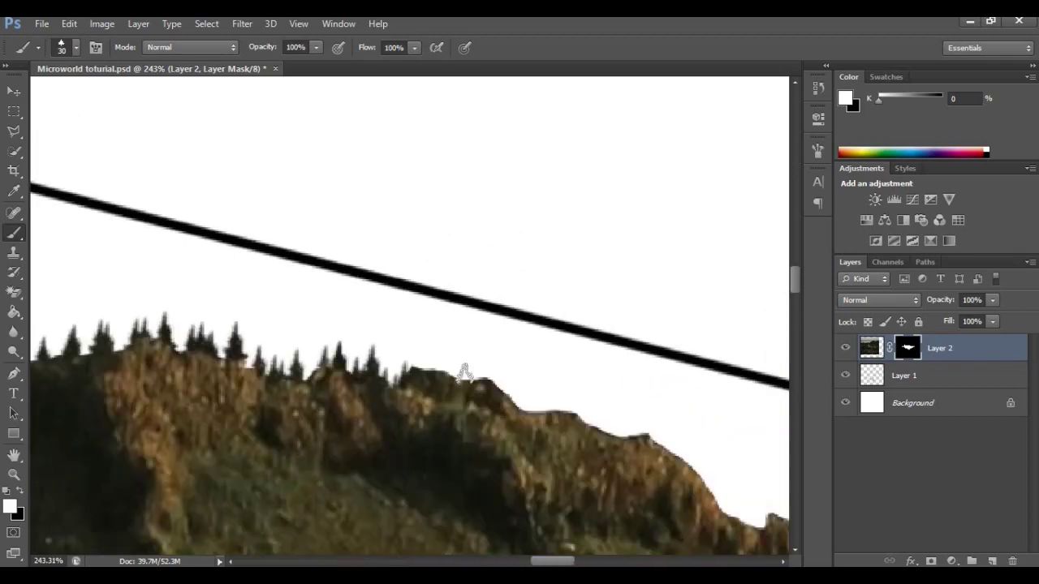
Paint white pine tree shapes at size 30 on the mask along the remaining ridge to its far peak at the cube's corner
scroll(464, 373, down, 3)
drag(503, 304, 605, 345)
scroll(479, 385, right, 2)
mouse_move(479, 385)
mouse_down()
mouse_move(539, 426)
mouse_move(601, 434)
mouse_up()
scroll(486, 406, right, 6)
mouse_move(436, 409)
mouse_down()
mouse_move(717, 396)
mouse_move(558, 392)
mouse_move(682, 390)
mouse_up()
scroll(563, 433, right, 6)
scroll(316, 408, right, 3)
mouse_move(317, 407)
mouse_down()
mouse_move(601, 388)
mouse_move(688, 363)
mouse_move(678, 388)
mouse_move(683, 371)
mouse_move(588, 373)
mouse_up()
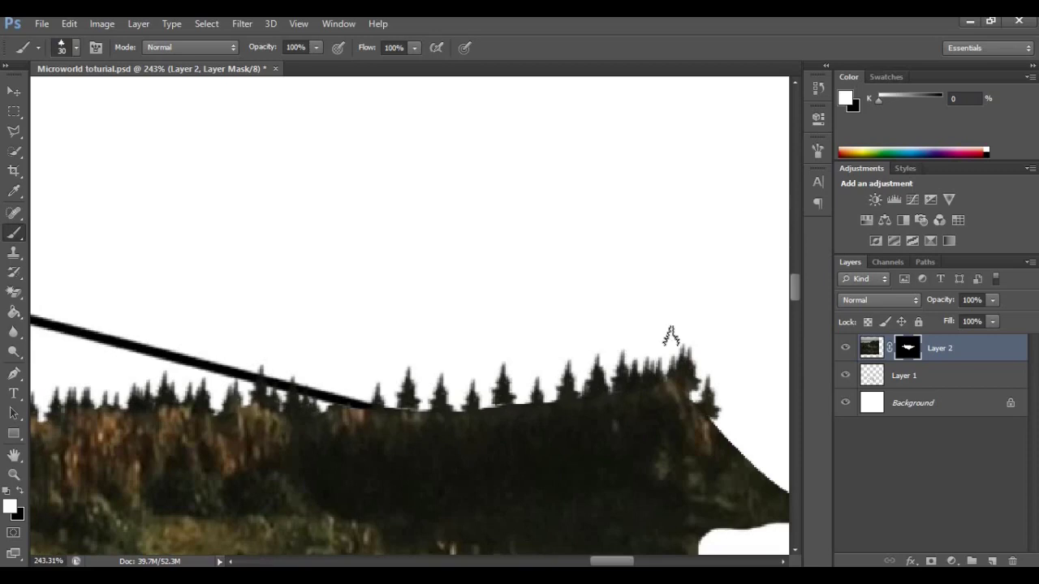
alt+scroll(633, 429, down, 10)
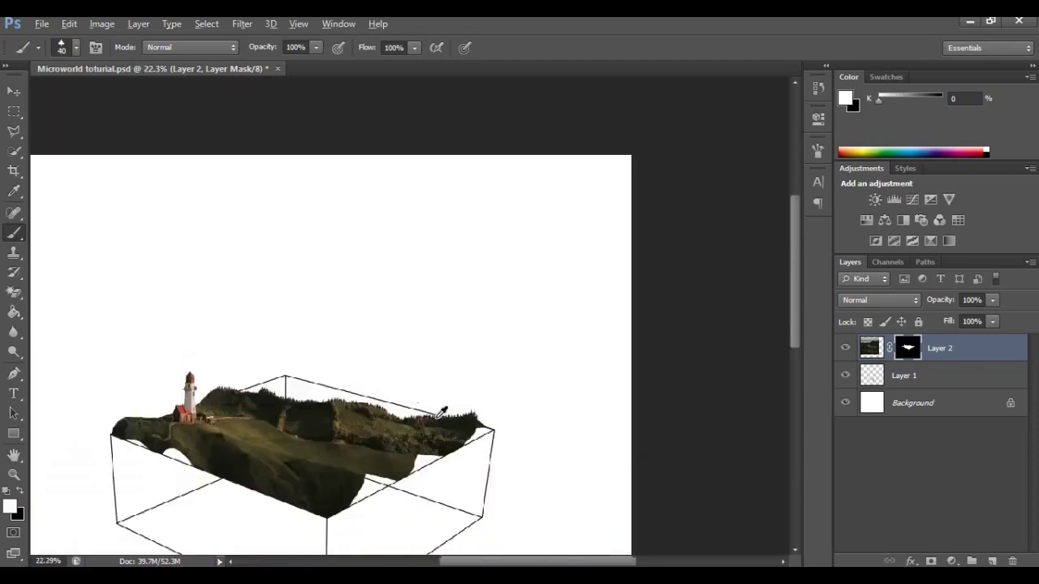
alt+scroll(366, 294, up, 5)
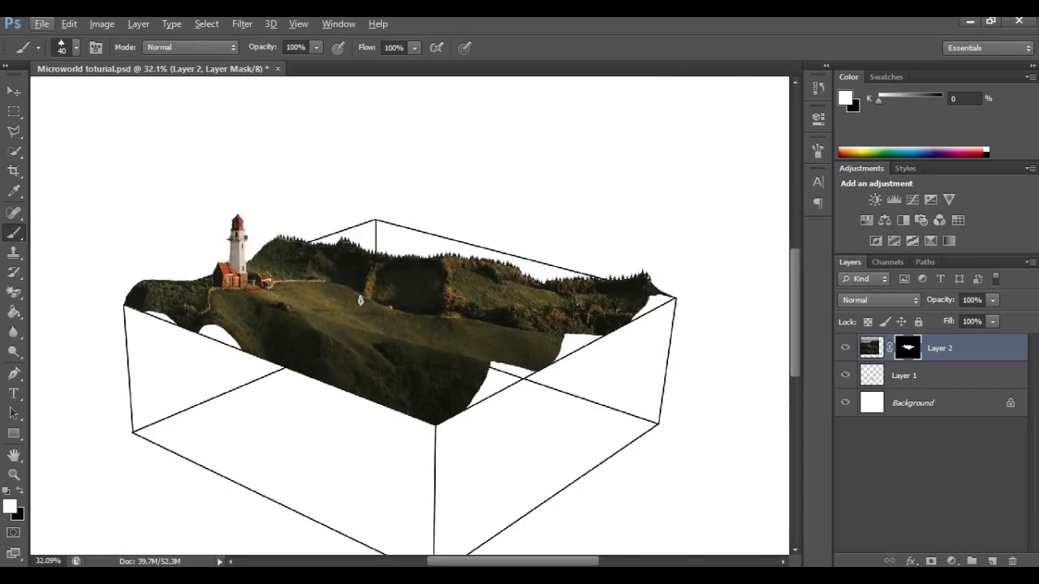
alt+scroll(573, 231, up, 2)
alt+scroll(494, 257, down, 4)
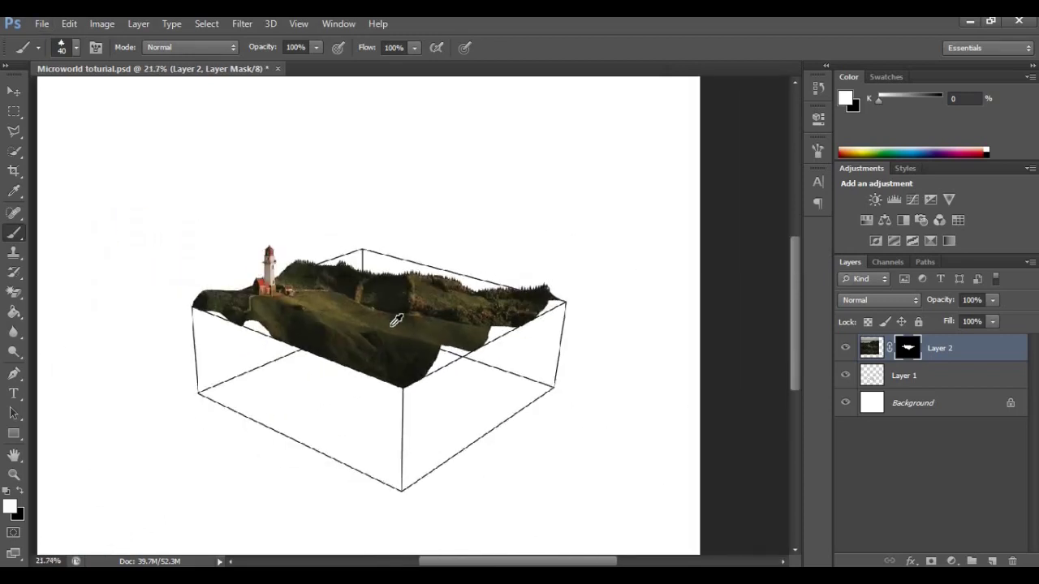
scroll(396, 321, up, 1)
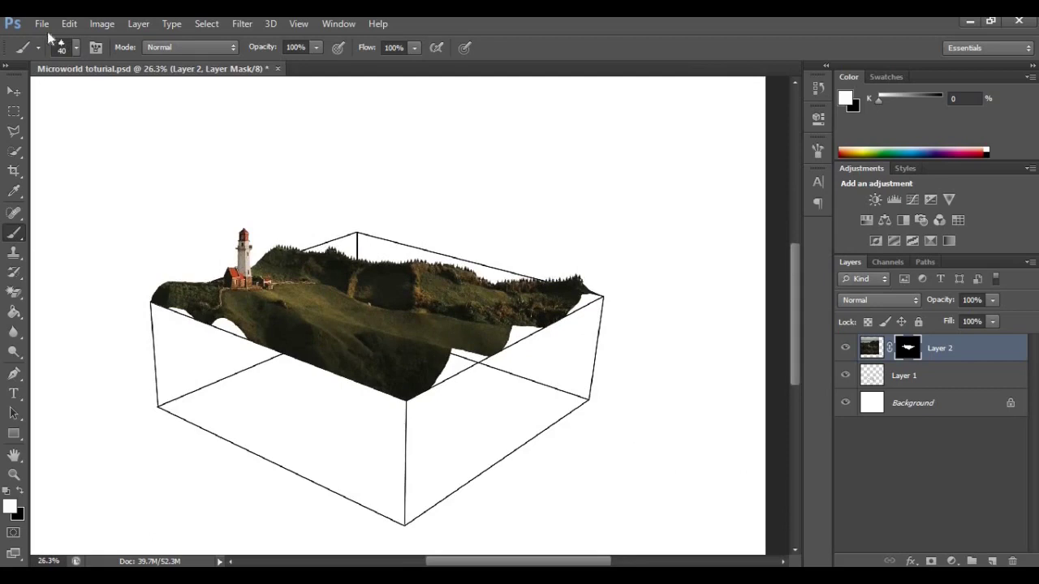
Open Igneous Rock.jpg from the Microworld folder in Pictures
click(15, 92)
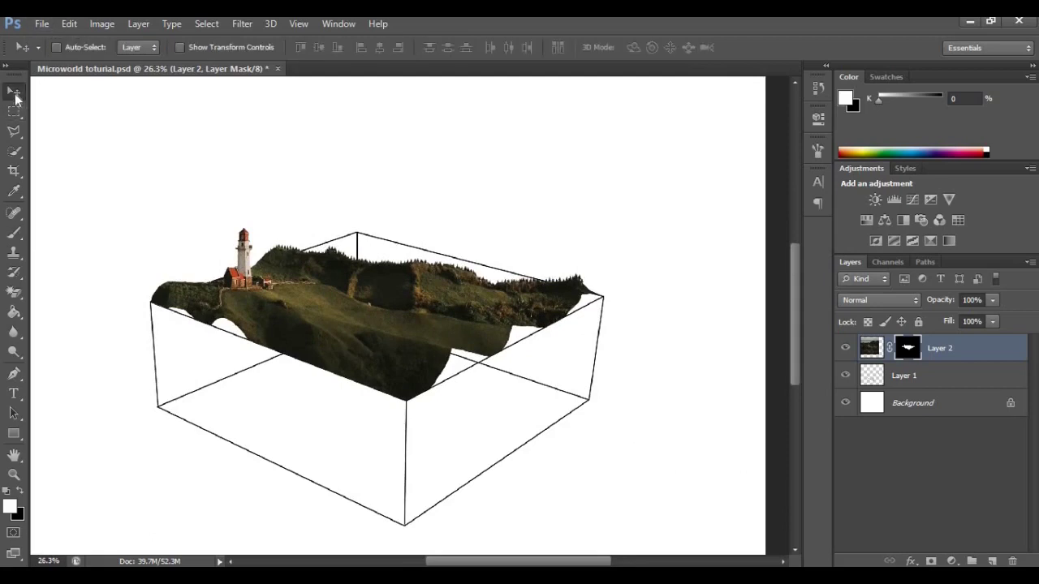
click(42, 26)
click(59, 55)
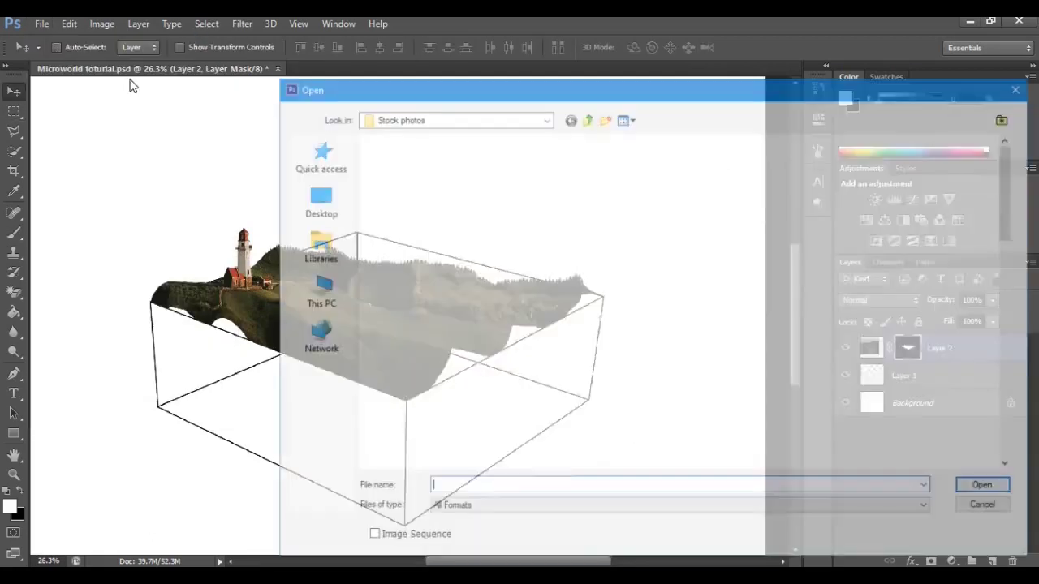
scroll(747, 292, down, 5)
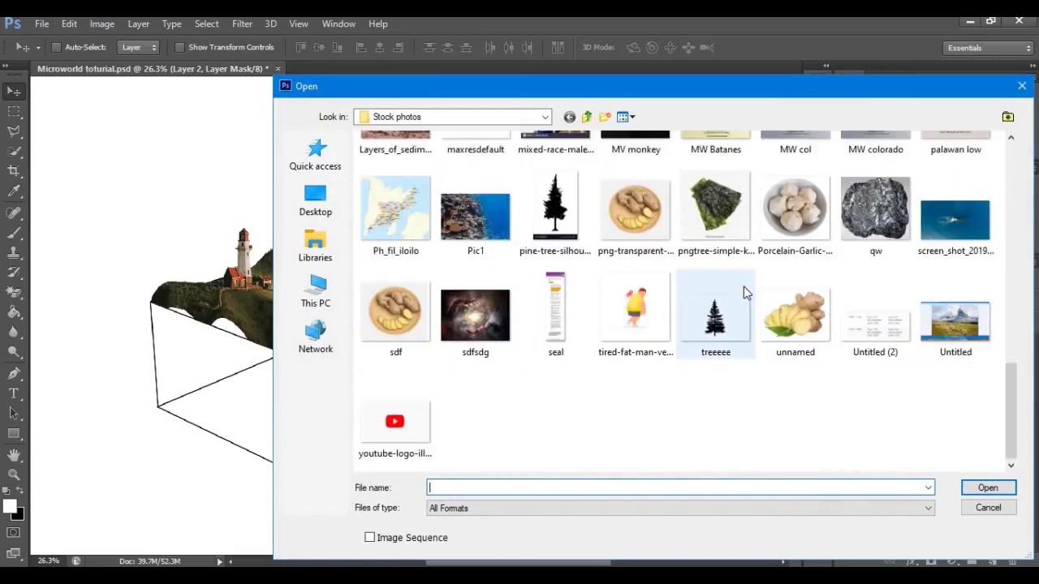
drag(1012, 394, 1027, 225)
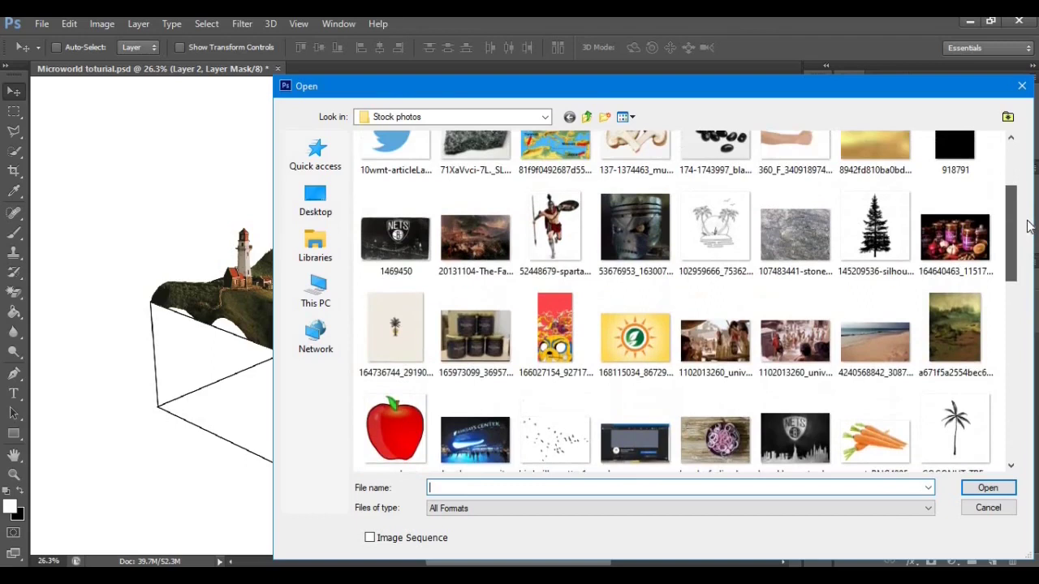
click(800, 304)
key(BackSpace)
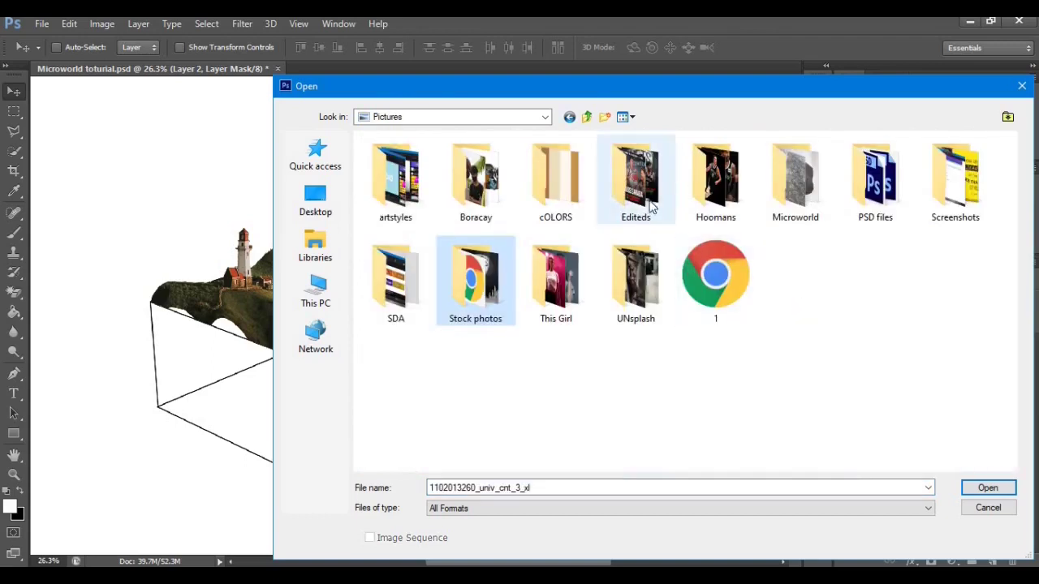
double_click(791, 188)
double_click(412, 190)
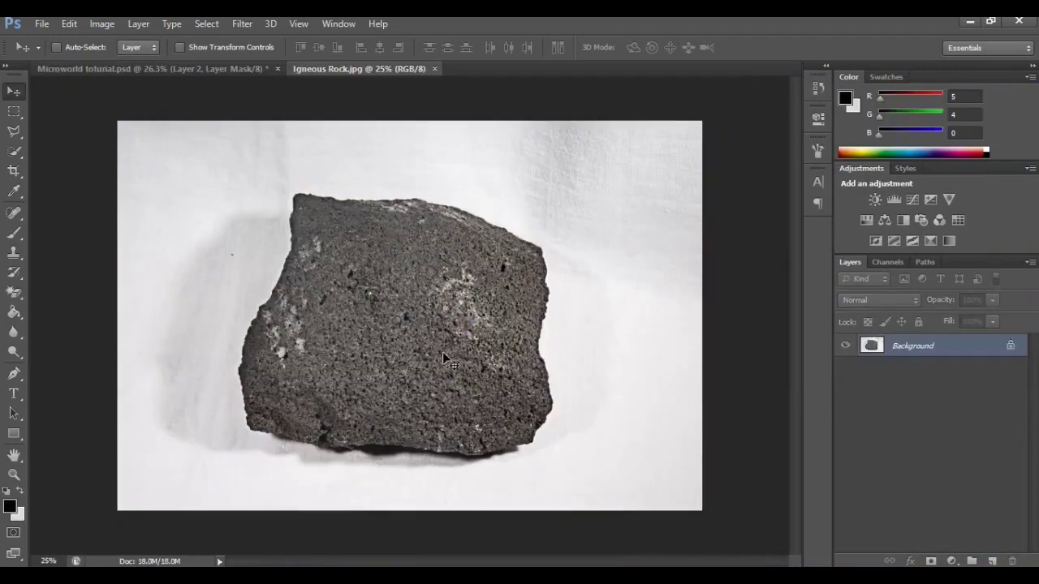
Copy a wide rectangular area from the middle of the rock onto a new layer
click(14, 112)
drag(286, 280, 533, 385)
key(ctrl+j)
click(16, 91)
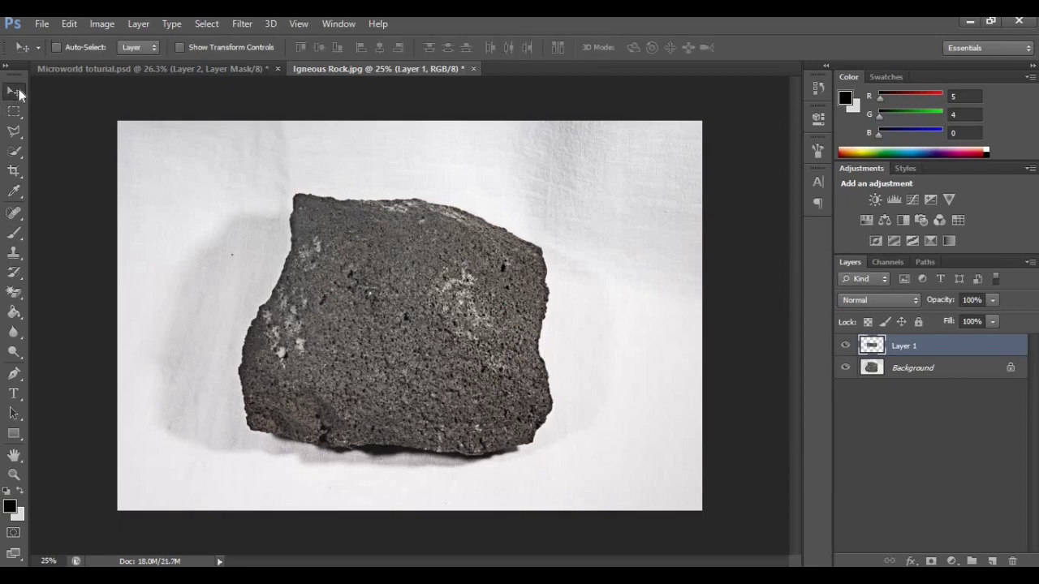
Bring the rock texture into Microworld toturial.psd beneath Layer 2 and align it with the lower left corner of the cube
drag(415, 363, 254, 372)
drag(938, 348, 939, 391)
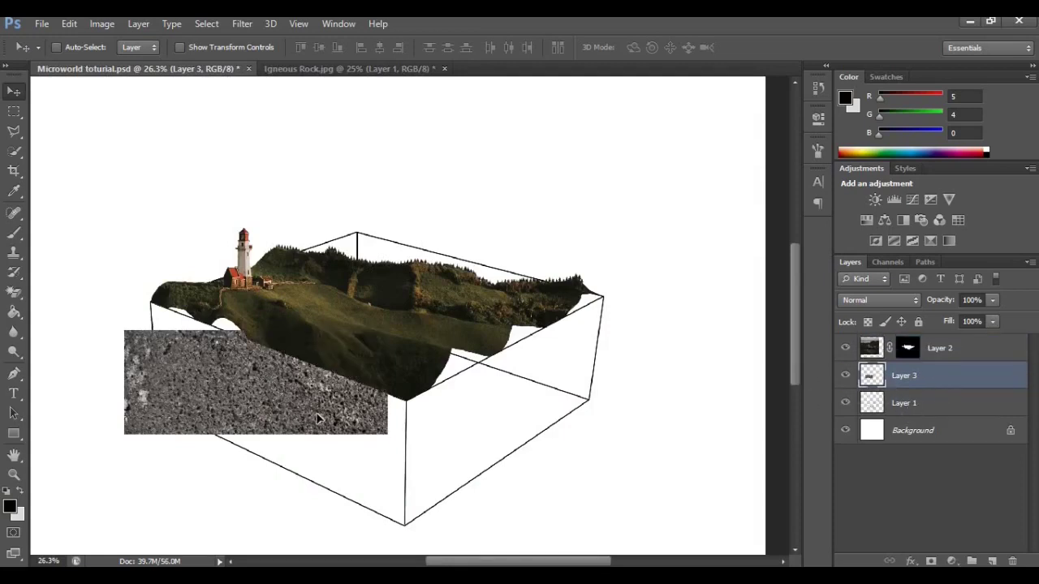
drag(154, 420, 371, 275)
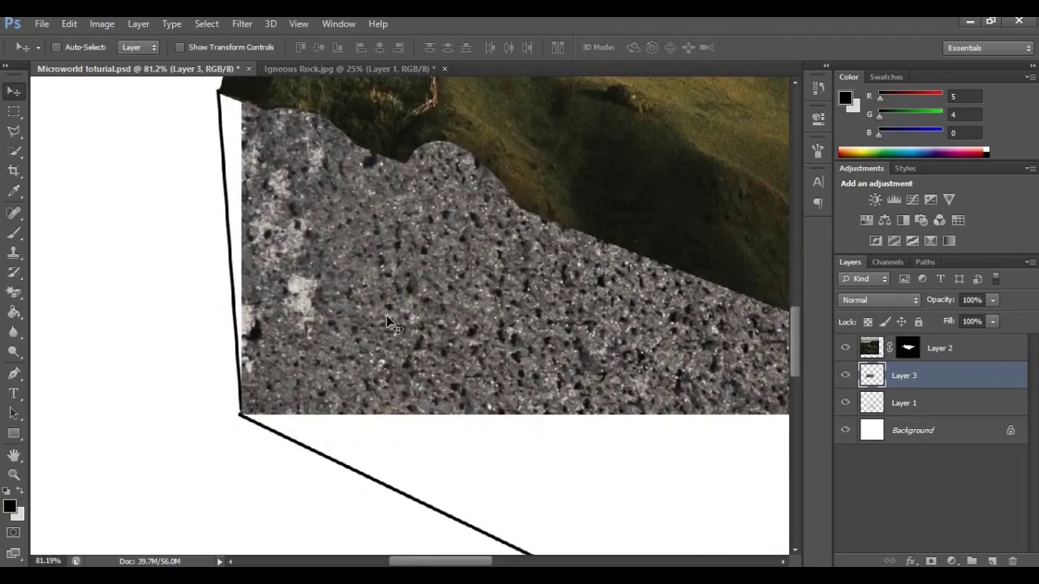
Distort the rock texture so its corners match the outline of the cube's left front face
key(ctrl+t)
right_click(387, 317)
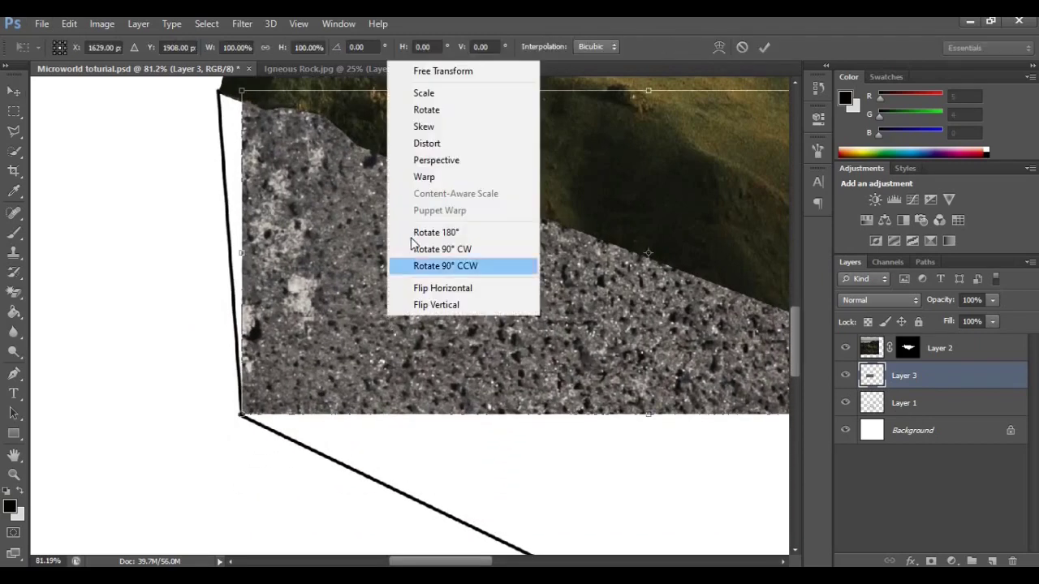
click(442, 143)
drag(242, 91, 216, 90)
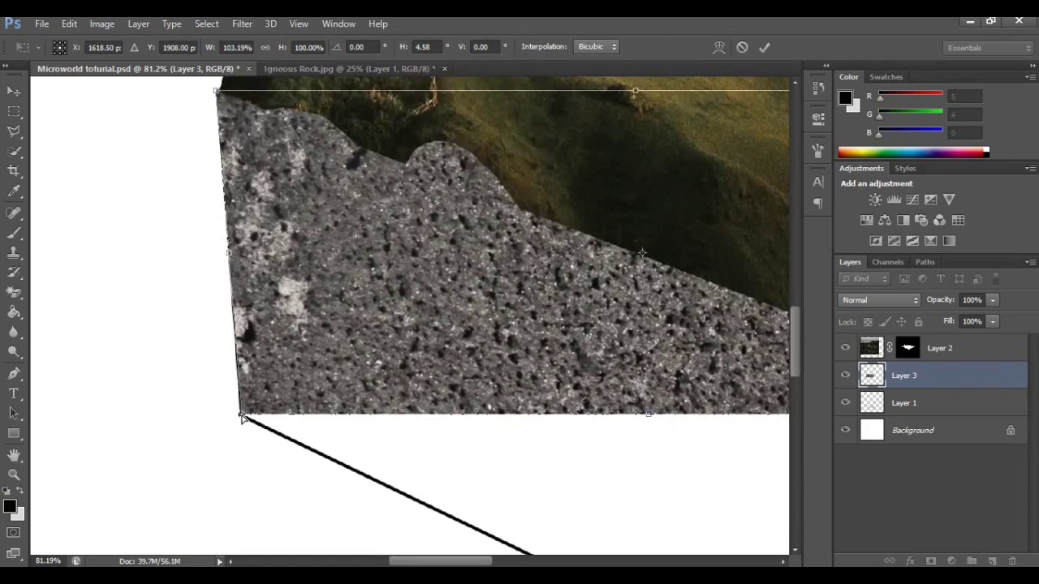
scroll(248, 413, down, 6)
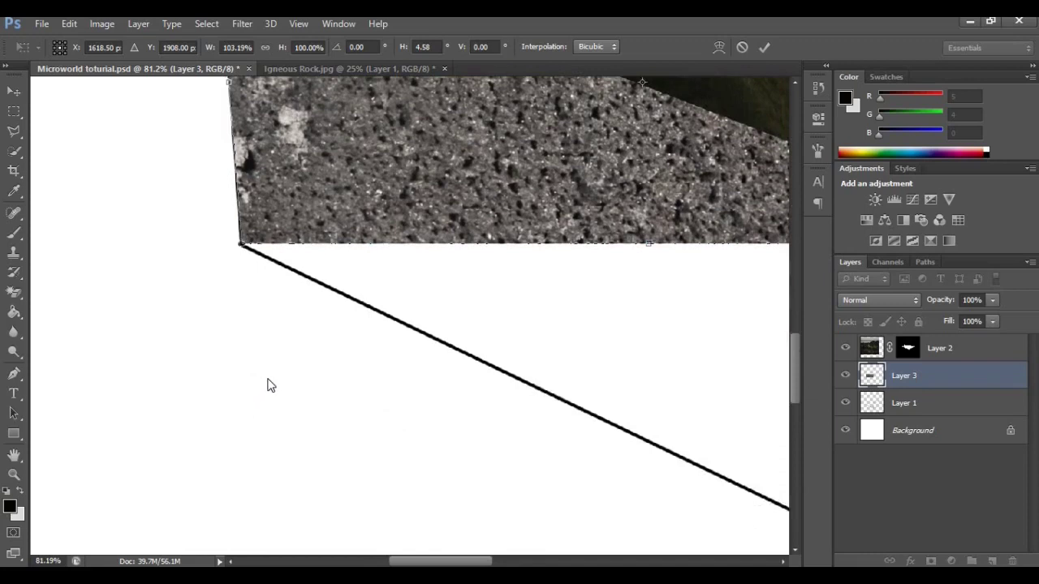
scroll(280, 385, right, 3)
drag(557, 114, 504, 479)
scroll(559, 174, up, 5)
drag(556, 130, 504, 432)
key(ctrl+0)
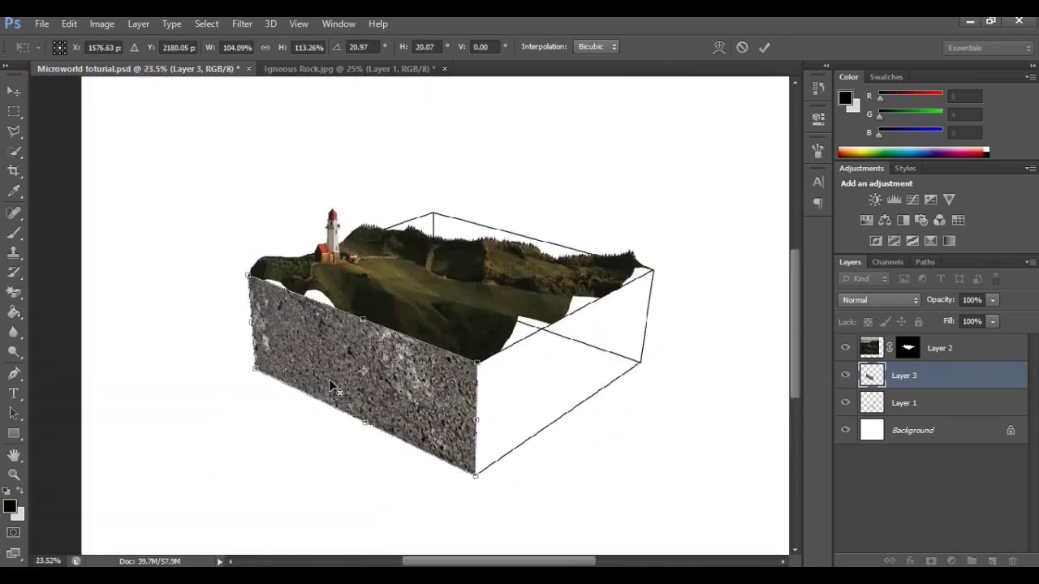
Raise the top edge of the distorted rock to fill the carved gaps beneath the landscape and apply the transform
scroll(329, 379, up, 2)
mouse_move(382, 296)
mouse_down()
mouse_move(387, 267)
mouse_move(383, 278)
mouse_up()
key(Return)
scroll(209, 252, up, 4)
scroll(248, 225, down, 4)
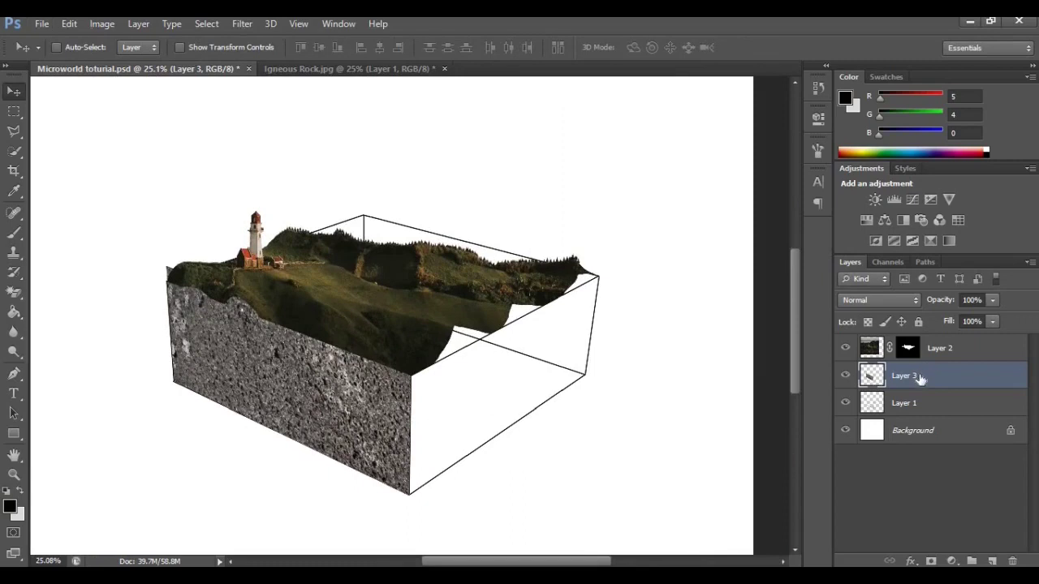
Duplicate the rock texture layer, flip the copy horizontally and place it over the cube's right front face
drag(353, 396, 590, 380)
key(ctrl+t)
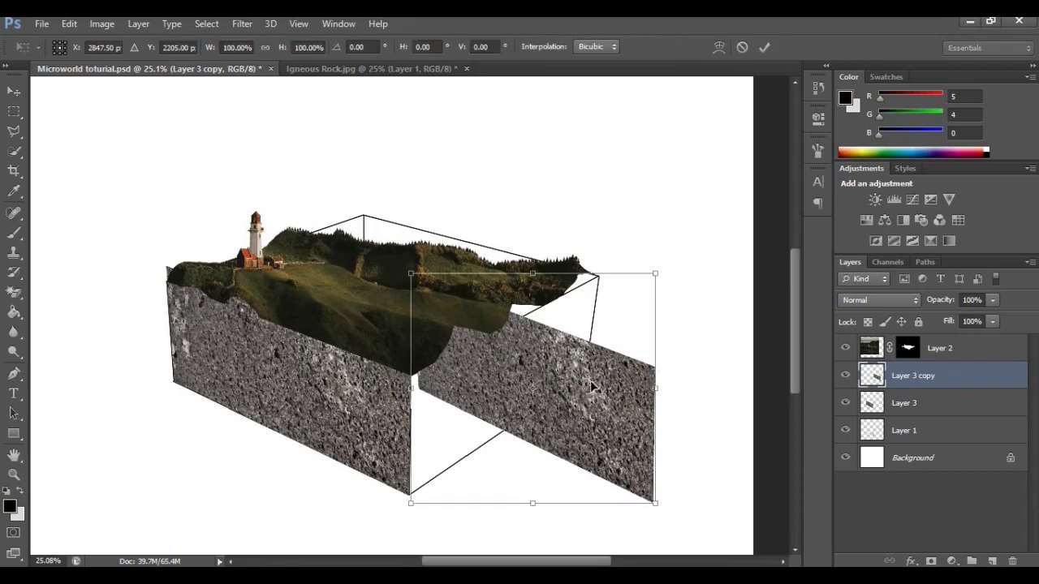
right_click(574, 383)
click(629, 353)
drag(597, 383, 543, 409)
Distort the flipped rock copy so its inner side meets the cube's front vertical edge
scroll(539, 402, up, 2)
right_click(539, 386)
click(568, 214)
drag(410, 381, 373, 375)
scroll(382, 454, up, 5)
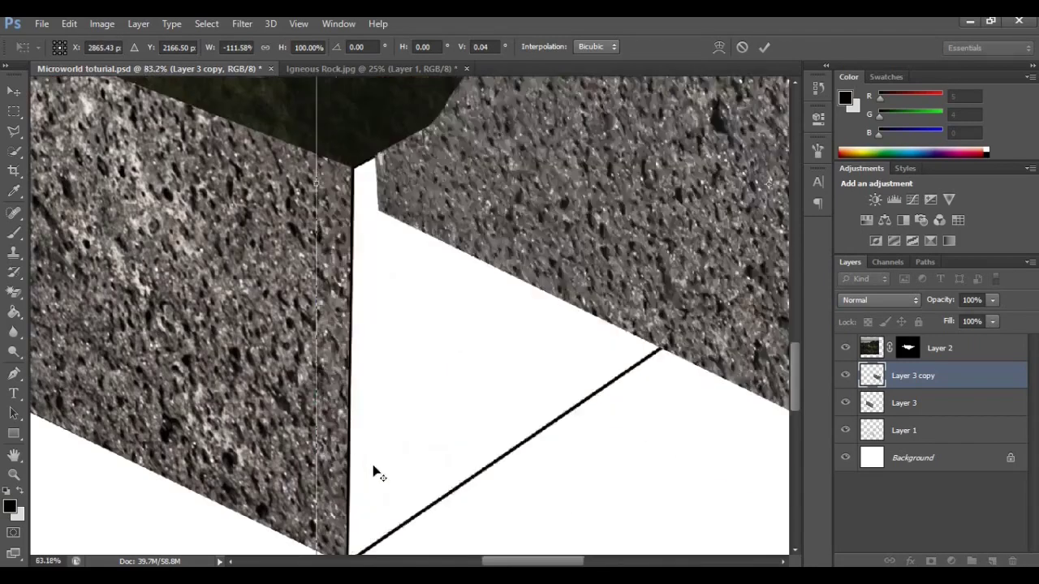
scroll(322, 463, down, 1)
scroll(390, 438, down, 5)
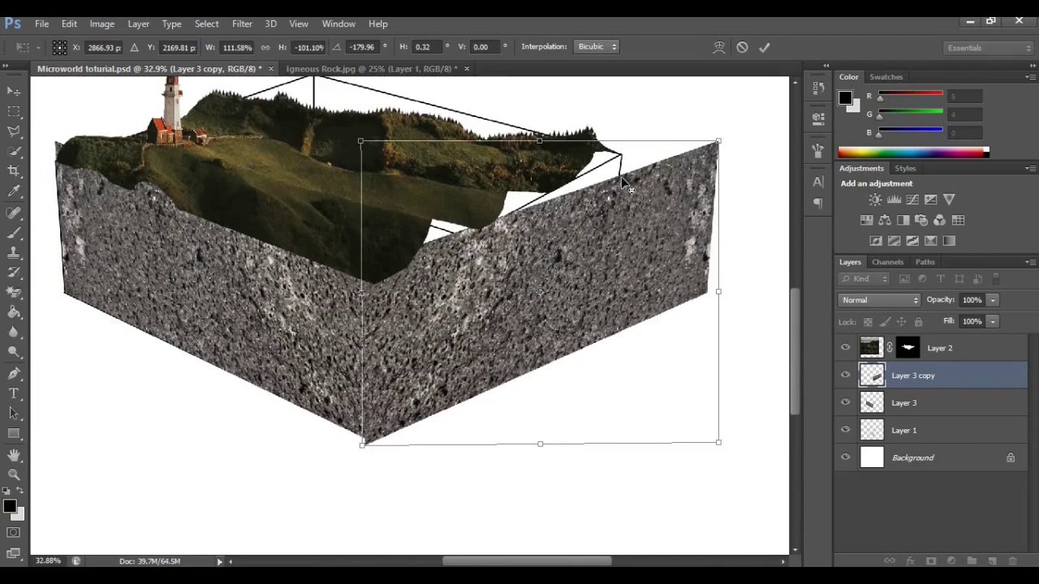
Pull the rock copy's outer corners in to the cube's right front face and raise its top edge beneath the landscape
drag(722, 144, 638, 131)
drag(718, 442, 625, 412)
drag(633, 270, 612, 281)
drag(611, 142, 622, 140)
drag(486, 141, 491, 108)
Fine-tune the rock copy's outer and lower edges against the cube outline and apply the distortion
scroll(590, 297, up, 1)
scroll(654, 225, up, 4)
drag(654, 224, 654, 248)
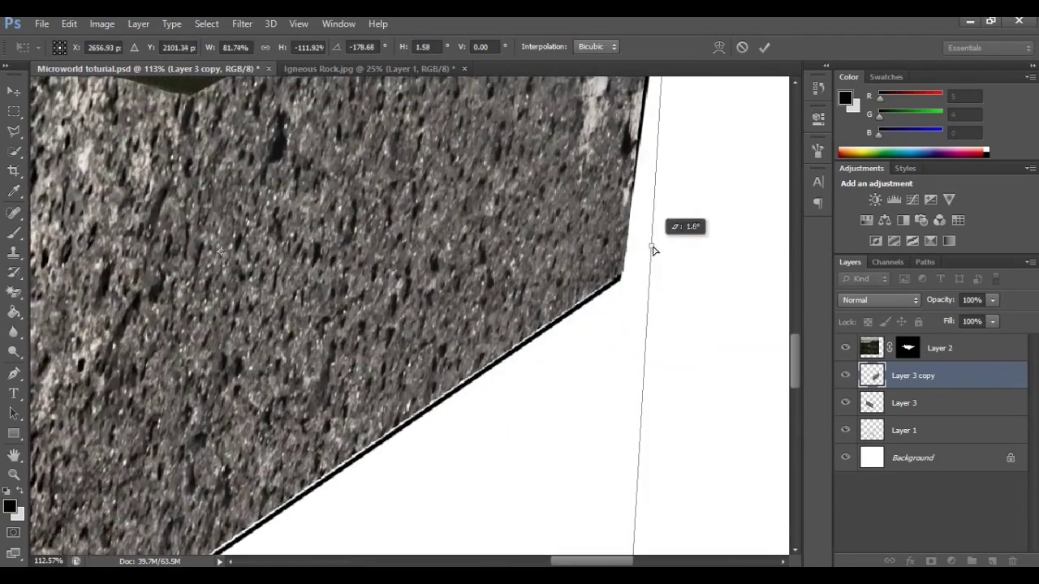
scroll(293, 442, down, 4)
scroll(292, 442, down, 1)
scroll(426, 414, up, 3)
drag(428, 414, 430, 418)
scroll(584, 248, down, 3)
key(alt+space)
key(Escape)
key(Return)
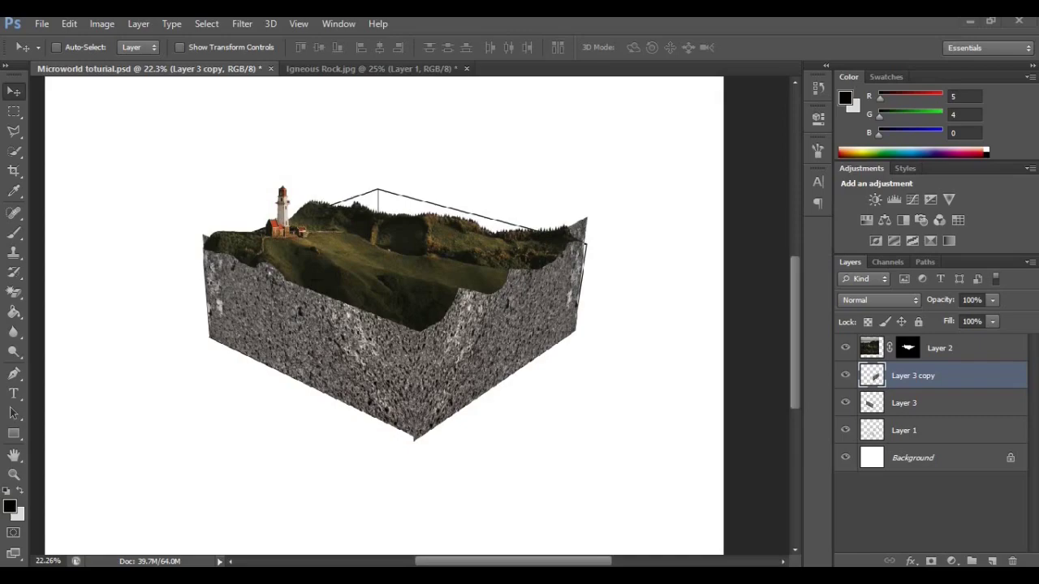
Transform Layer 3 copy again, stretching its outer side to cover the cube's right vertical edge
scroll(640, 223, up, 5)
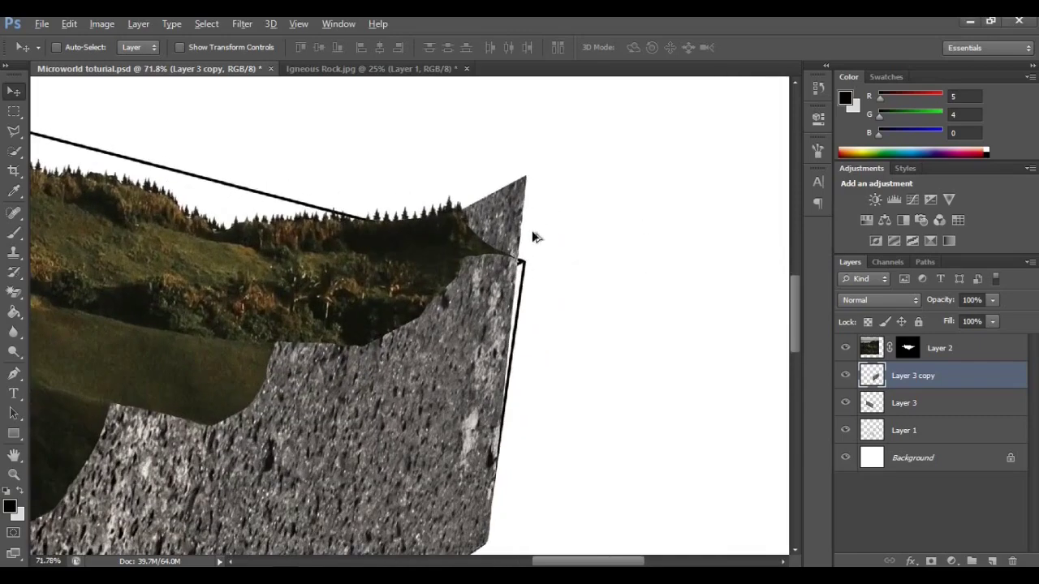
key(ctrl+t)
drag(524, 175, 533, 176)
key(Return)
scroll(453, 241, down, 5)
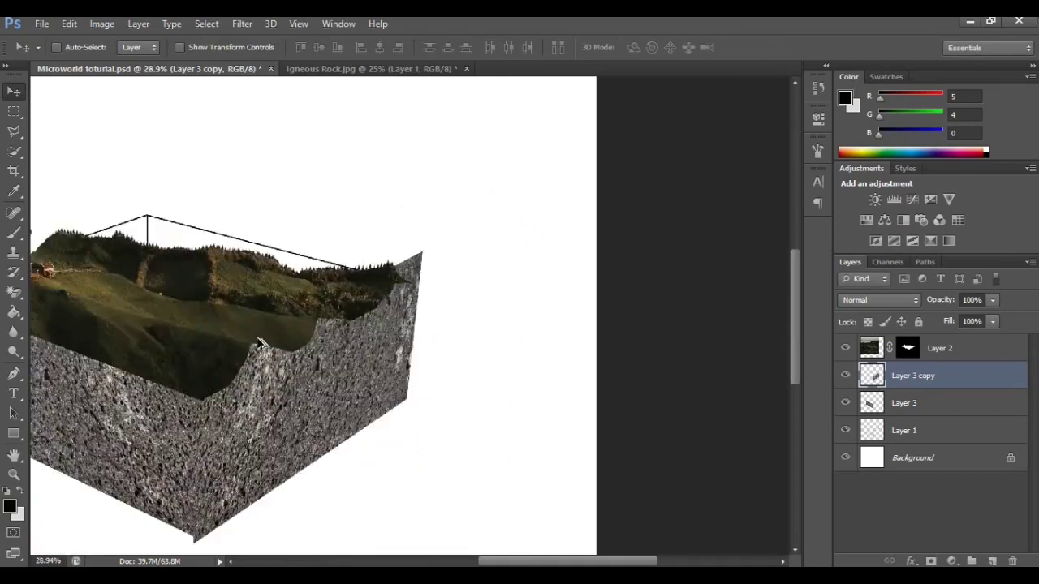
Choose the Eraser tool with a round brush tip and target the left rock face on Layer 3
scroll(215, 333, up, 4)
scroll(231, 333, up, 4)
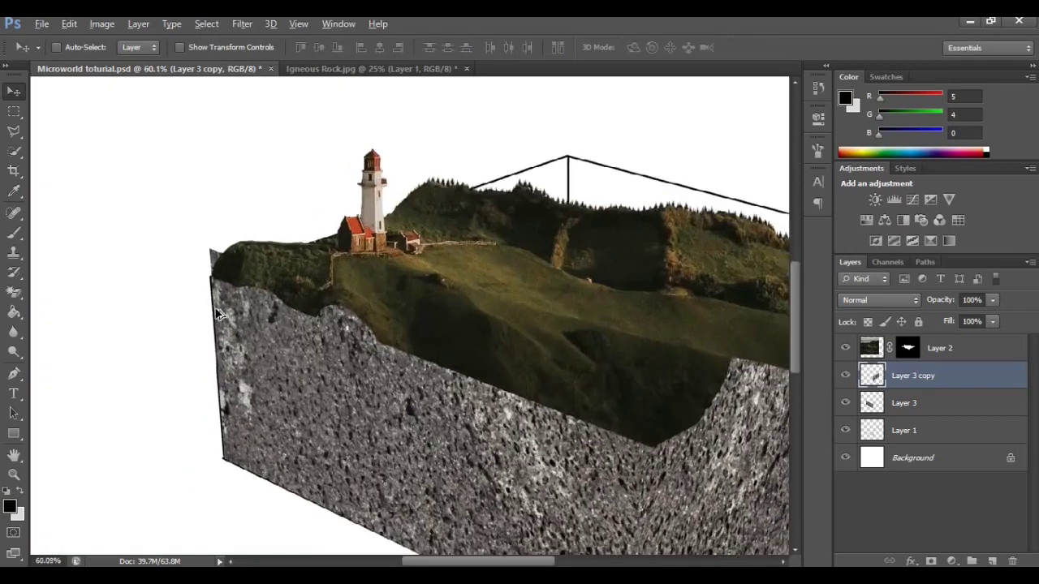
scroll(217, 270, up, 1)
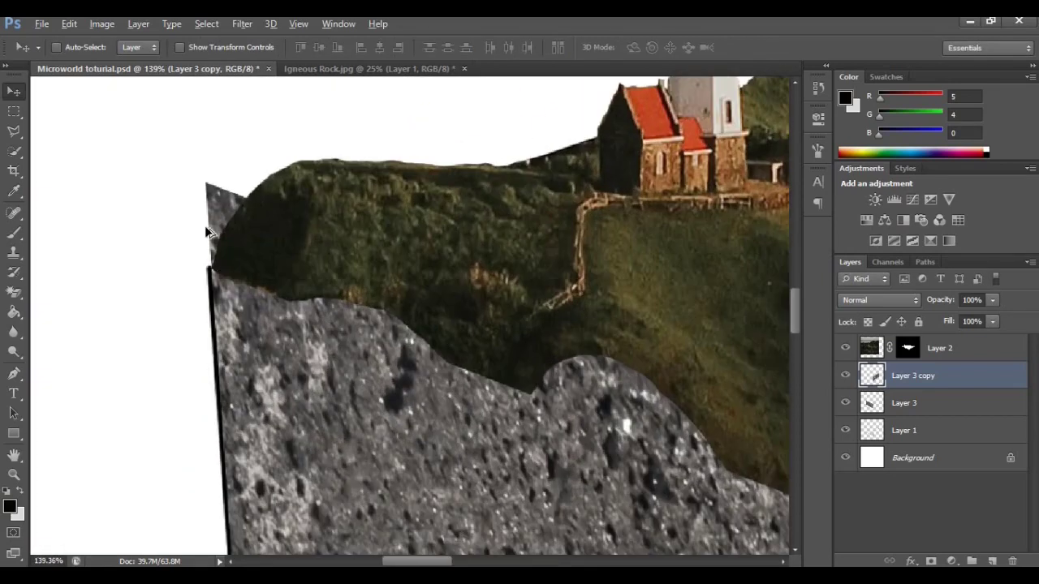
right_click(20, 292)
click(61, 290)
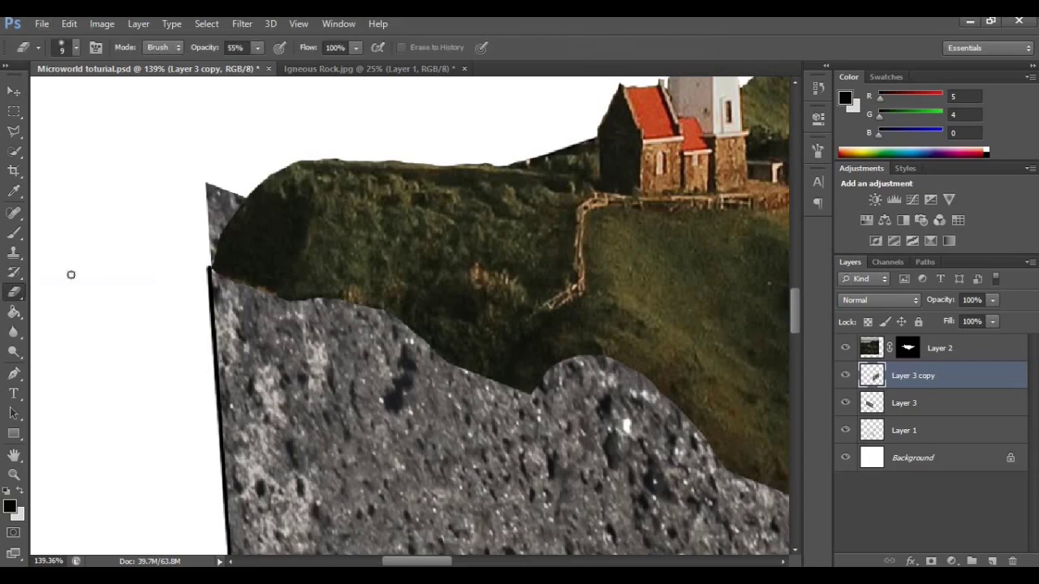
click(970, 403)
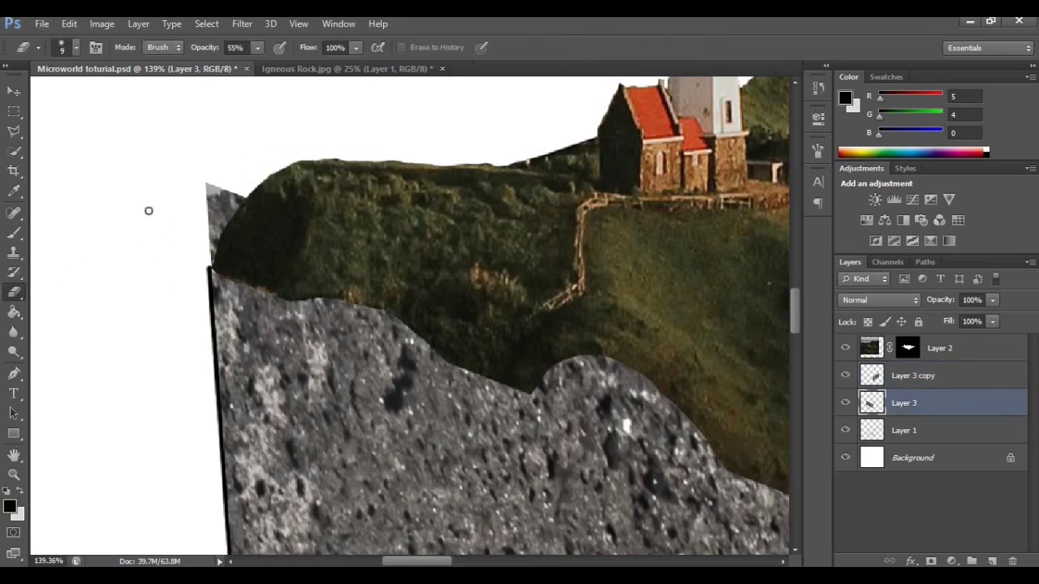
click(78, 86)
click(77, 48)
double_click(99, 168)
Erase the rock sticking out beyond the hill at the cube's left corner, using eraser size 50 at 100% opacity
key(bracketright)
key(bracketright)
key(bracketright)
key(bracketright)
drag(244, 162, 223, 208)
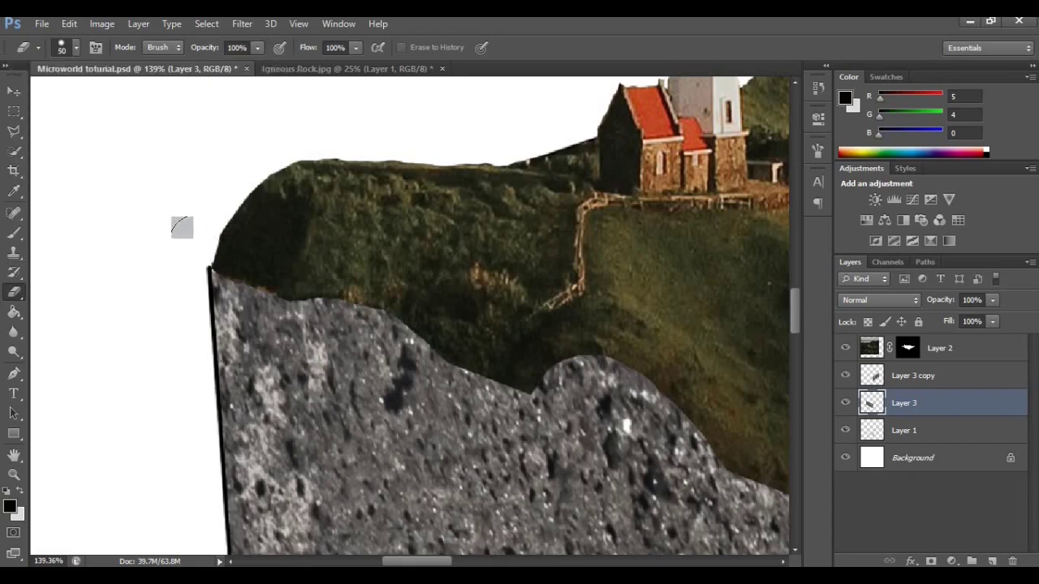
Erase the rock on Layer 3 copy that sticks out above the ridge at the cube's right corner
scroll(243, 260, down, 6)
key(ctrl+0)
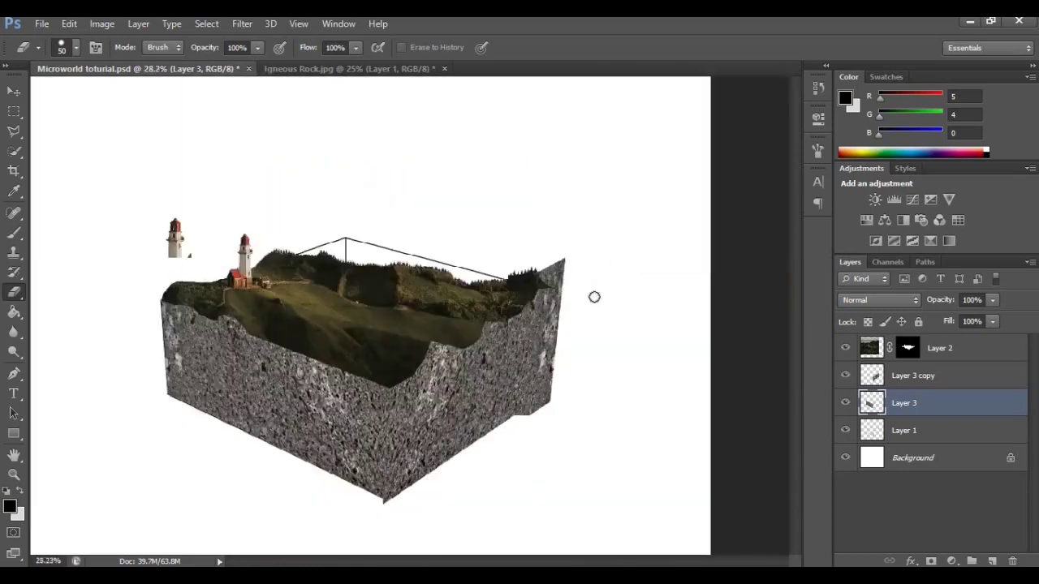
scroll(594, 297, up, 5)
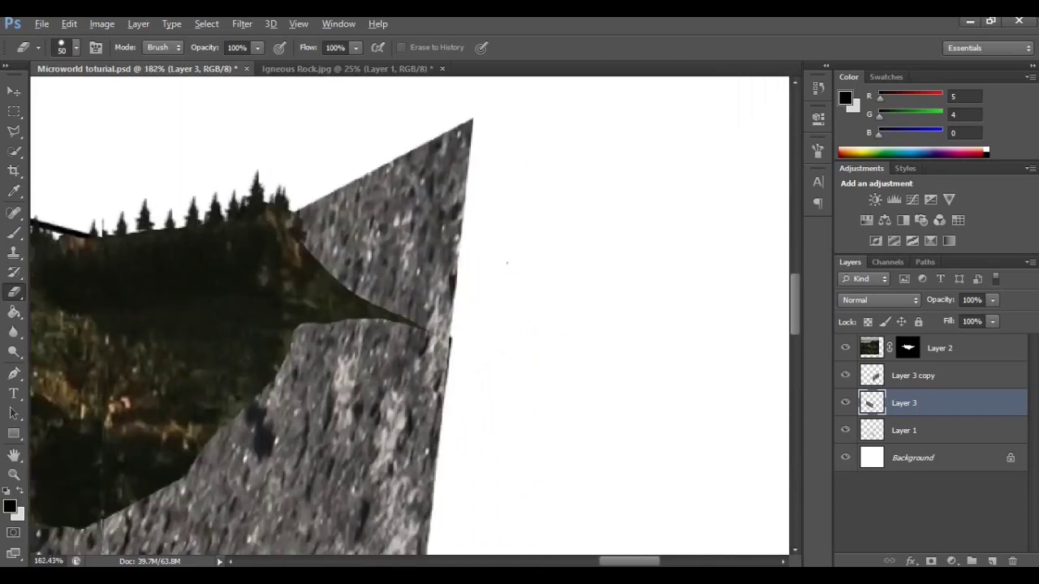
click(913, 376)
scroll(447, 227, up, 1)
mouse_move(466, 162)
mouse_down()
mouse_move(451, 142)
mouse_move(378, 186)
mouse_move(422, 244)
mouse_move(268, 227)
mouse_move(390, 284)
mouse_move(325, 317)
mouse_up()
drag(394, 335, 446, 347)
drag(390, 333, 446, 352)
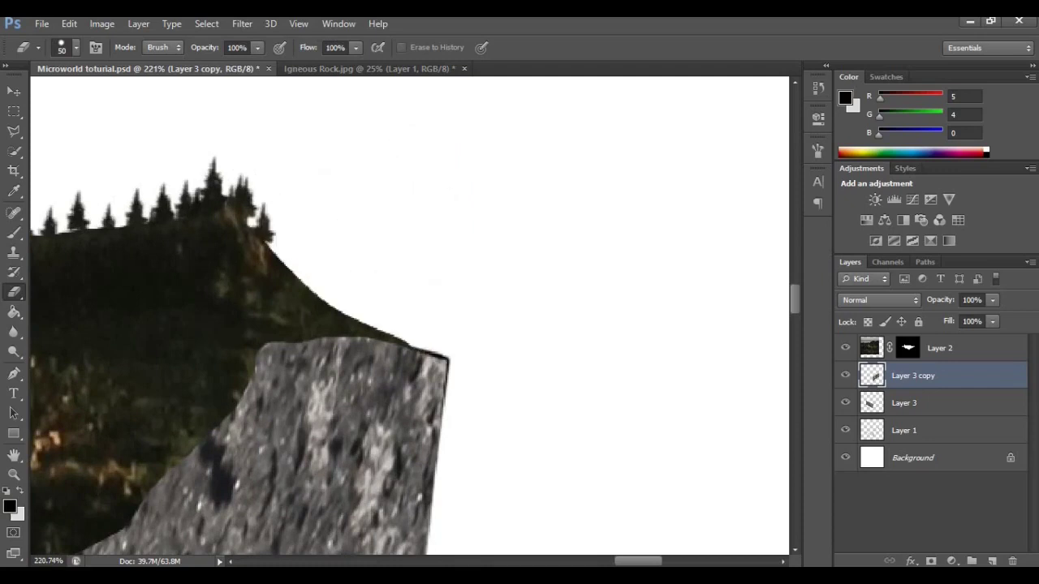
Erase irregular notches along the right vertical edge of the rock on Layer 3 copy with the size 50 eraser
scroll(116, 350, down, 6)
scroll(284, 361, up, 3)
mouse_move(214, 316)
mouse_down()
mouse_move(227, 364)
mouse_move(204, 319)
mouse_move(241, 458)
mouse_up()
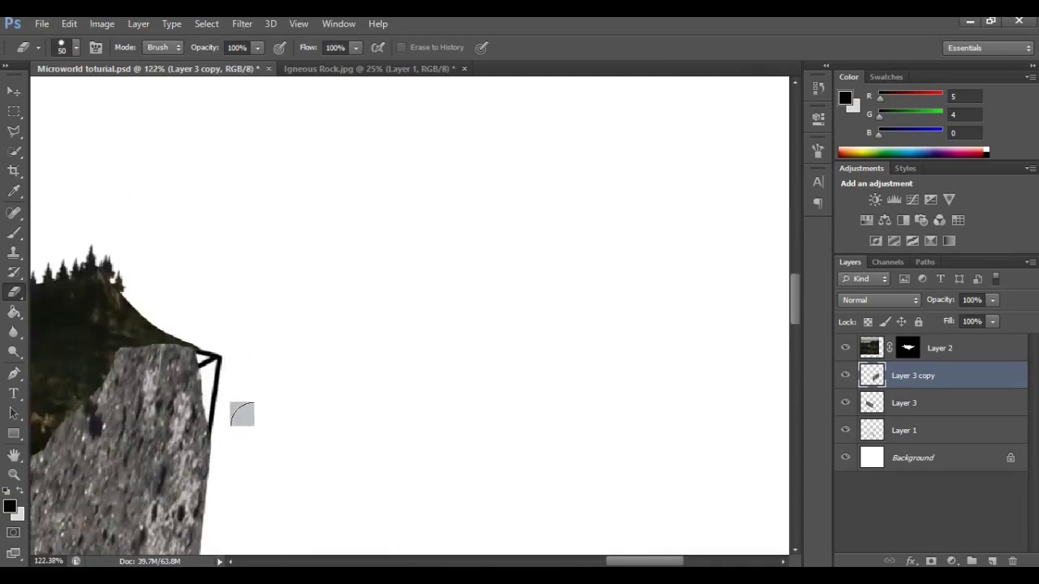
scroll(227, 393, up, 1)
mouse_move(214, 379)
mouse_down()
mouse_move(309, 332)
mouse_move(339, 252)
mouse_move(321, 380)
mouse_up()
scroll(333, 268, down, 3)
drag(333, 268, 276, 424)
scroll(328, 292, down, 4)
key(ctrl+z)
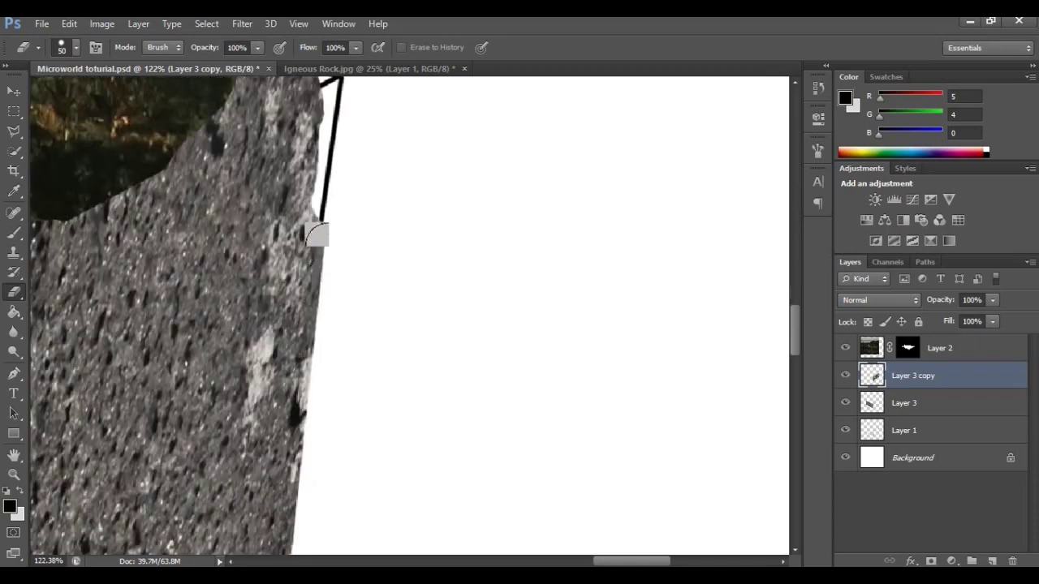
mouse_move(328, 190)
mouse_down()
mouse_move(297, 343)
mouse_move(332, 492)
mouse_up()
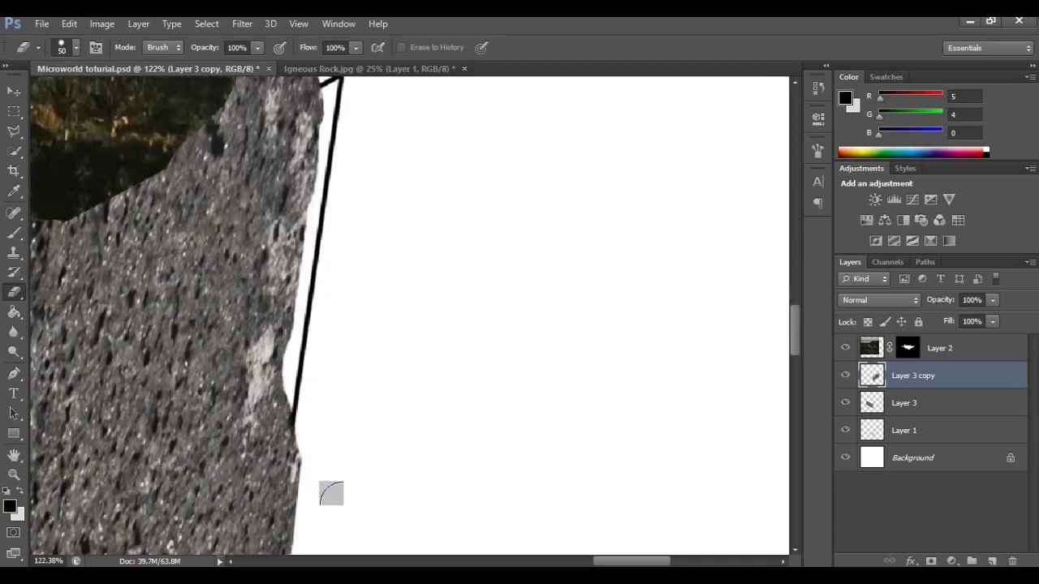
scroll(336, 329, down, 5)
scroll(301, 380, down, 10)
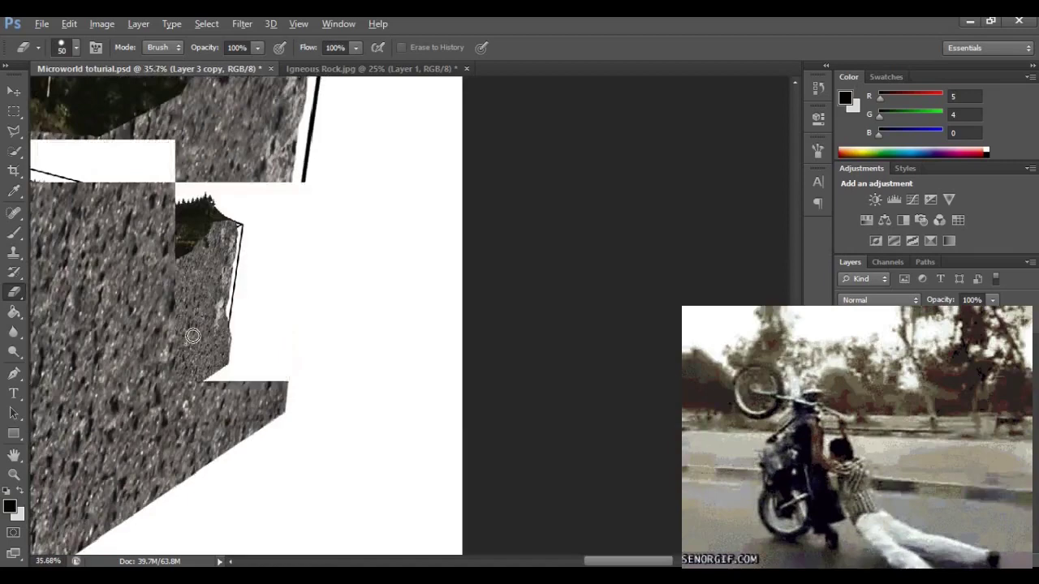
Erase irregular notches along the left vertical edge of the rock on Layer 3 with eraser size 20
scroll(301, 379, up, 8)
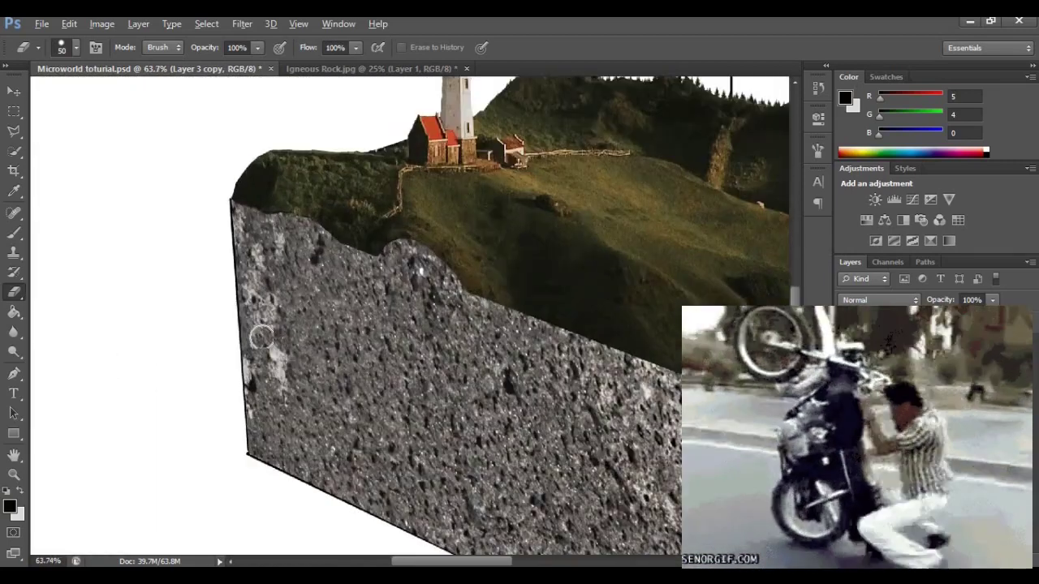
scroll(242, 323, up, 2)
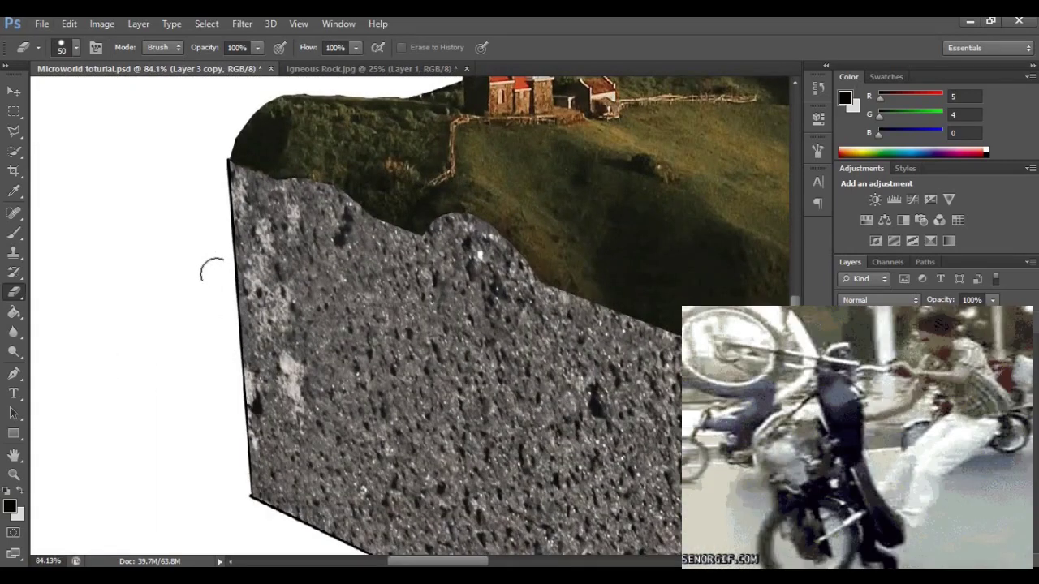
mouse_move(324, 245)
mouse_down()
mouse_move(342, 296)
mouse_move(342, 363)
mouse_up()
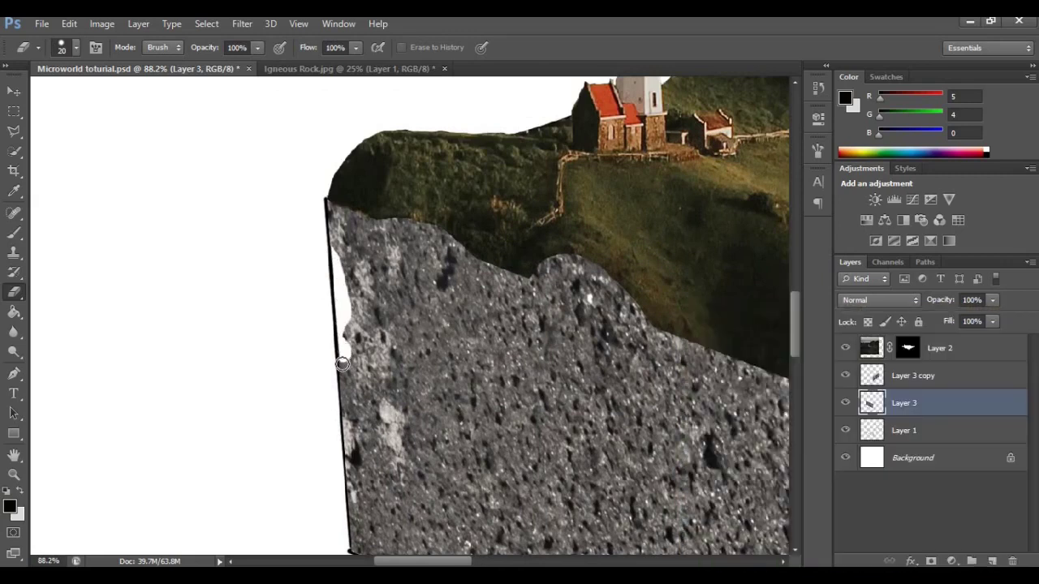
scroll(352, 403, down, 3)
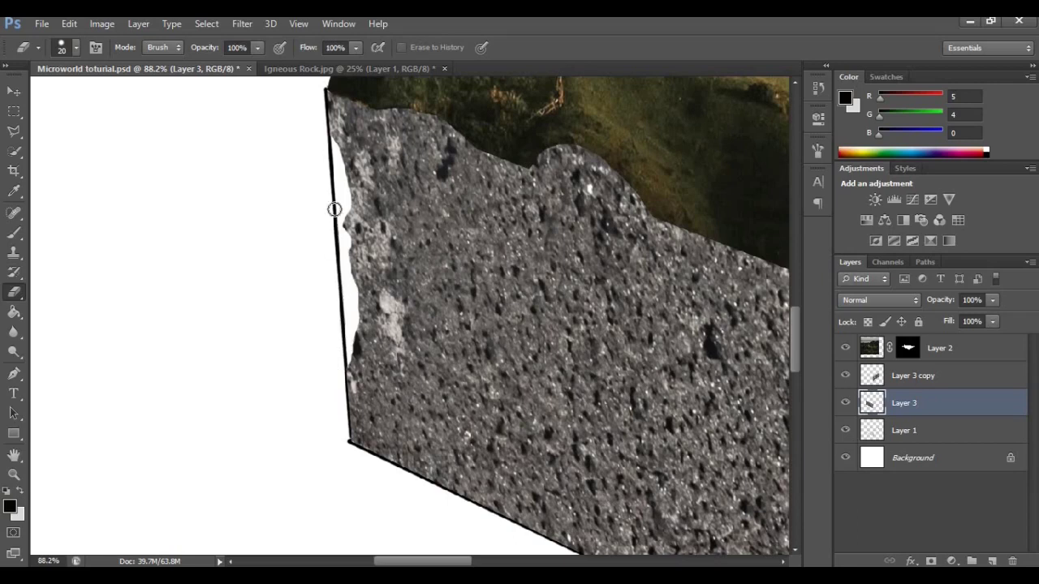
scroll(333, 210, up, 1)
Examine the whole cube, checking both roughened outer edges and the front corner of the rock
scroll(333, 202, down, 5)
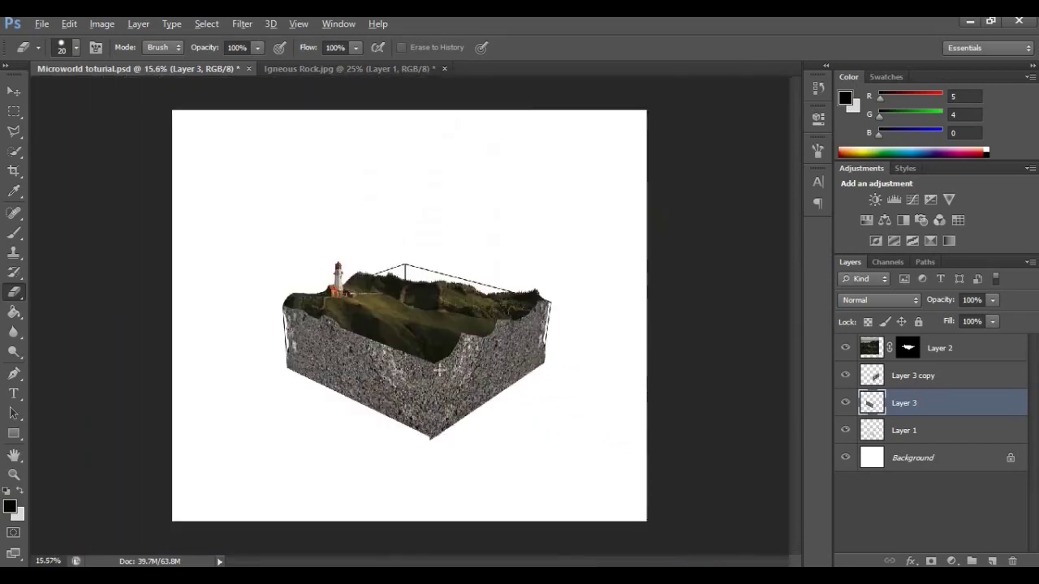
scroll(427, 373, up, 2)
scroll(424, 354, up, 1)
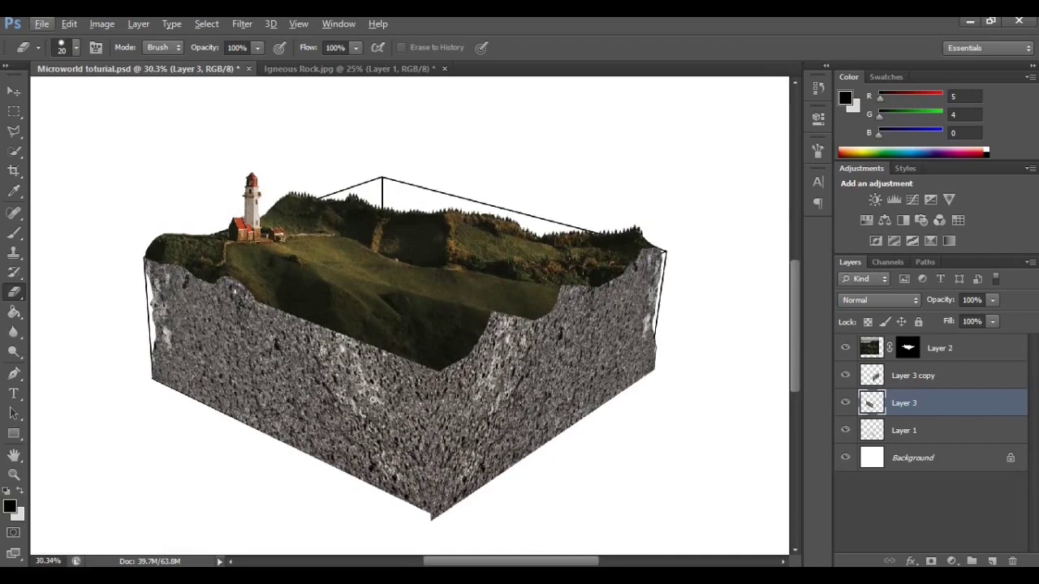
scroll(410, 447, up, 2)
scroll(411, 447, down, 4)
scroll(411, 446, up, 2)
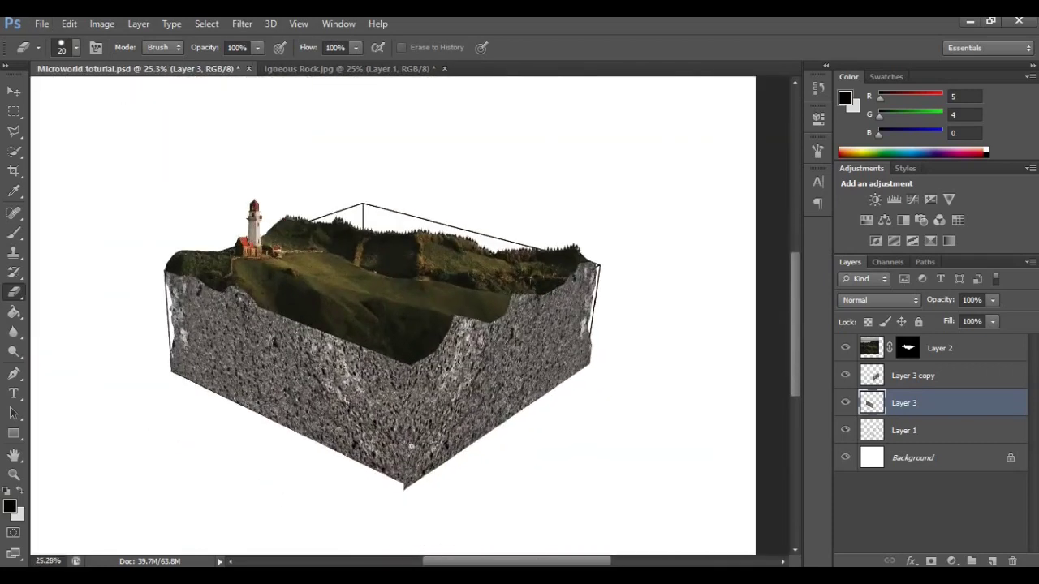
scroll(411, 446, up, 4)
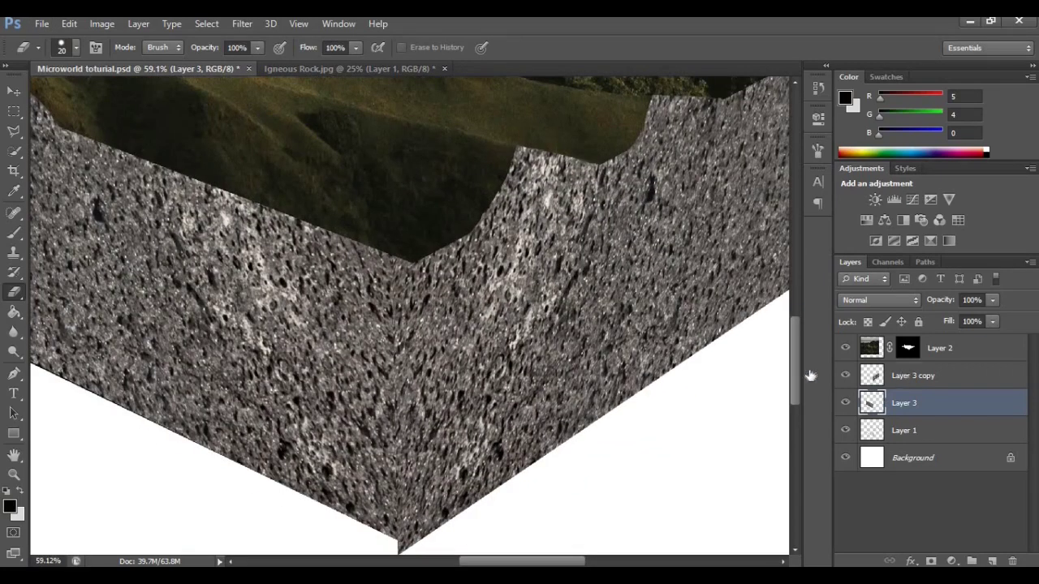
Add an Exposure adjustment clipped to Layer 3 and set its exposure to -3.75
click(912, 375)
scroll(655, 411, down, 3)
click(916, 402)
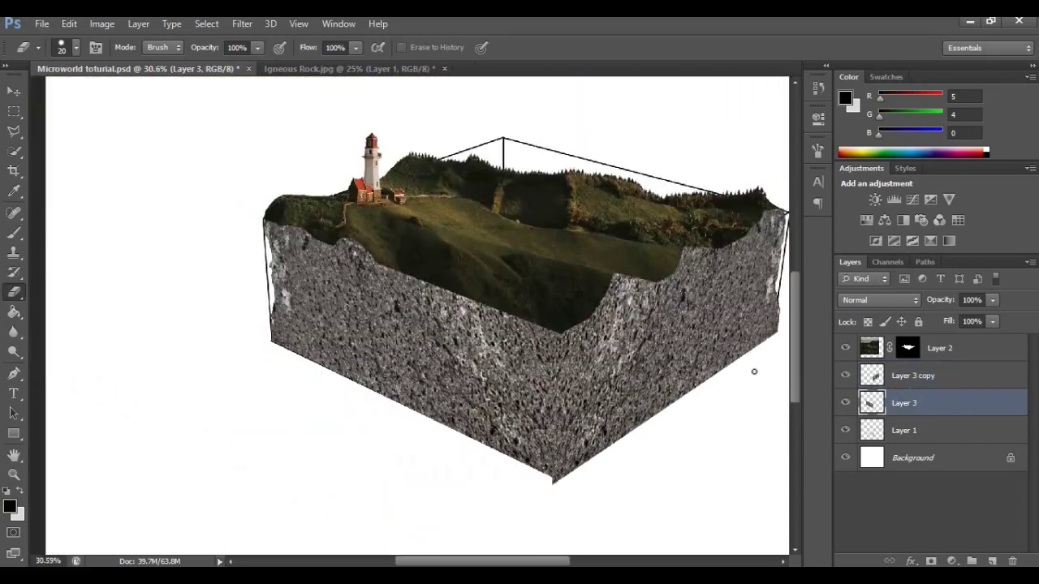
scroll(582, 324, down, 2)
scroll(403, 367, up, 1)
scroll(403, 366, up, 1)
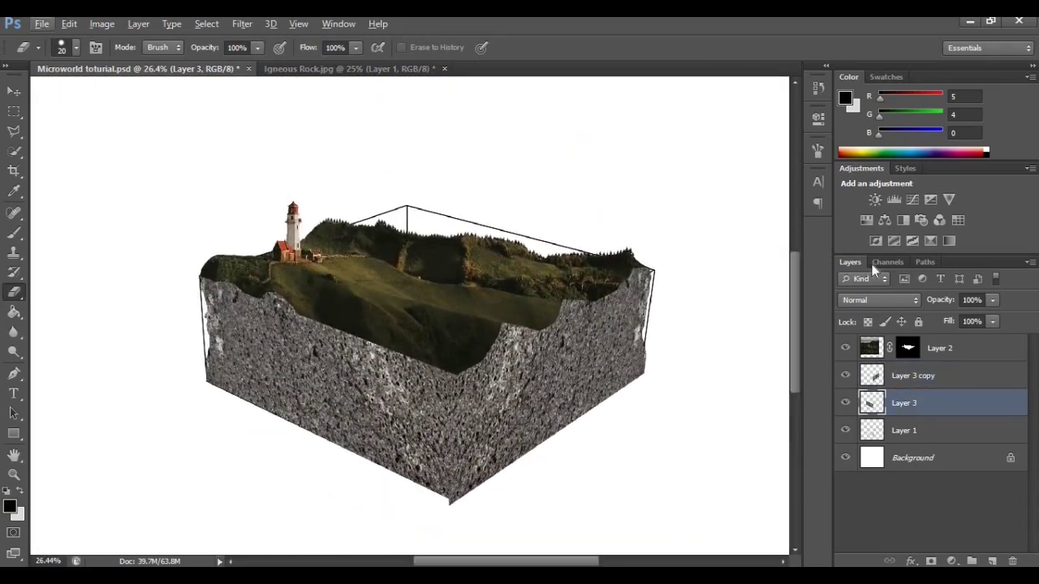
click(930, 200)
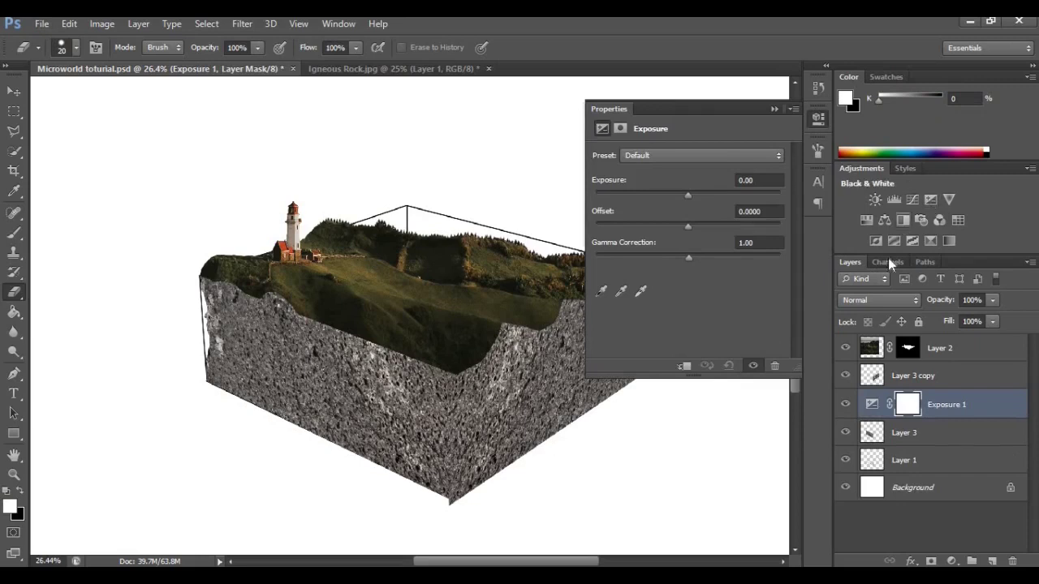
alt+click(936, 414)
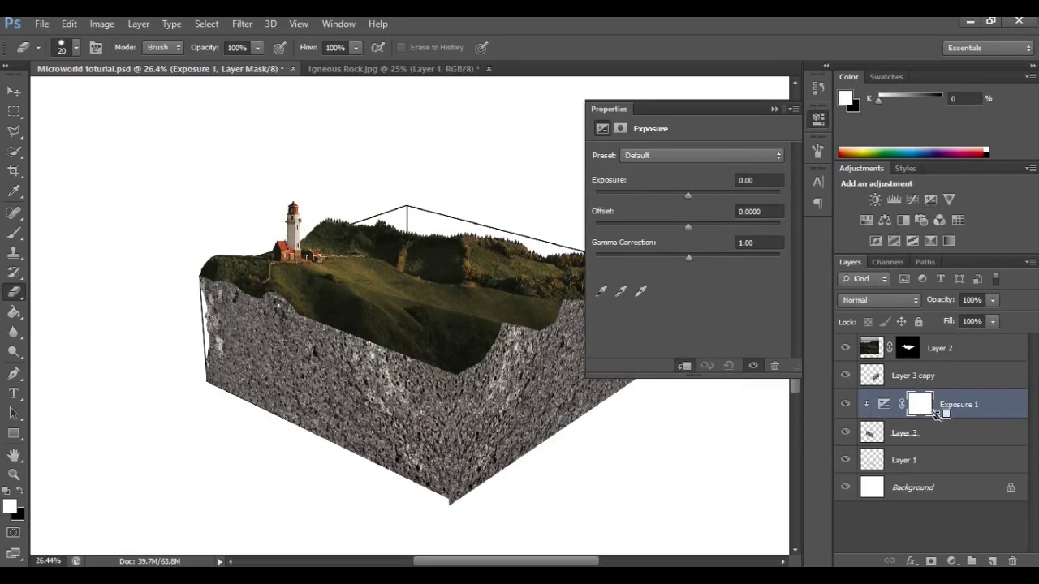
click(636, 195)
mouse_move(633, 195)
mouse_down()
mouse_move(644, 195)
mouse_move(636, 200)
mouse_up()
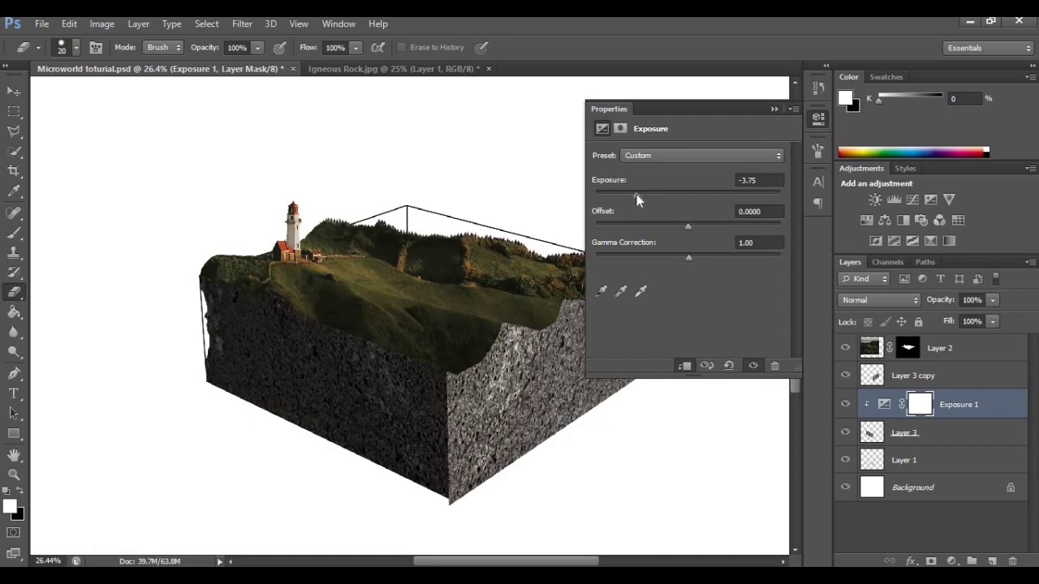
click(775, 109)
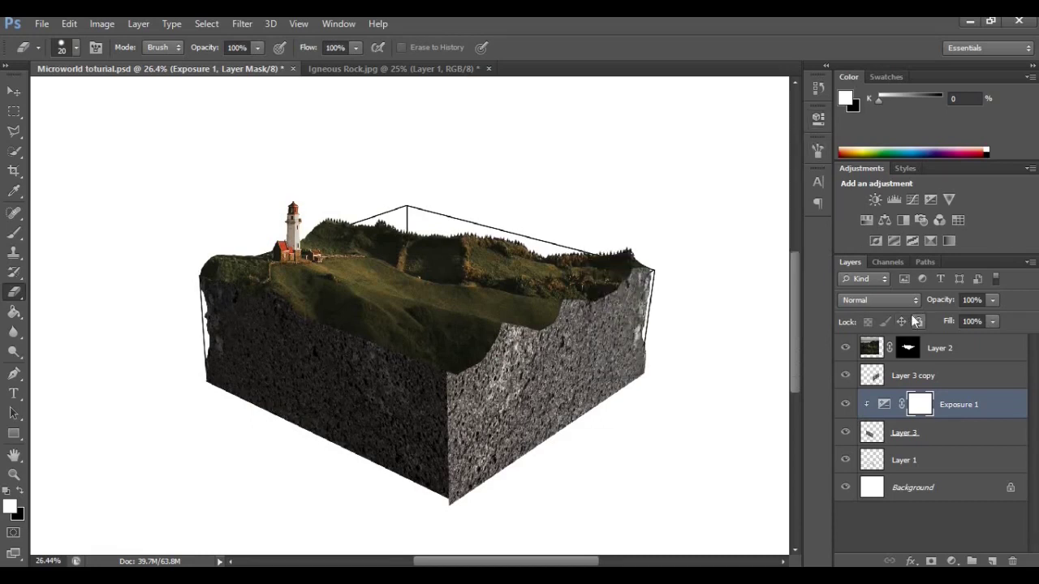
Add a Color Balance adjustment clipped to Layer 3 and shift its midtones slightly toward yellow
click(885, 216)
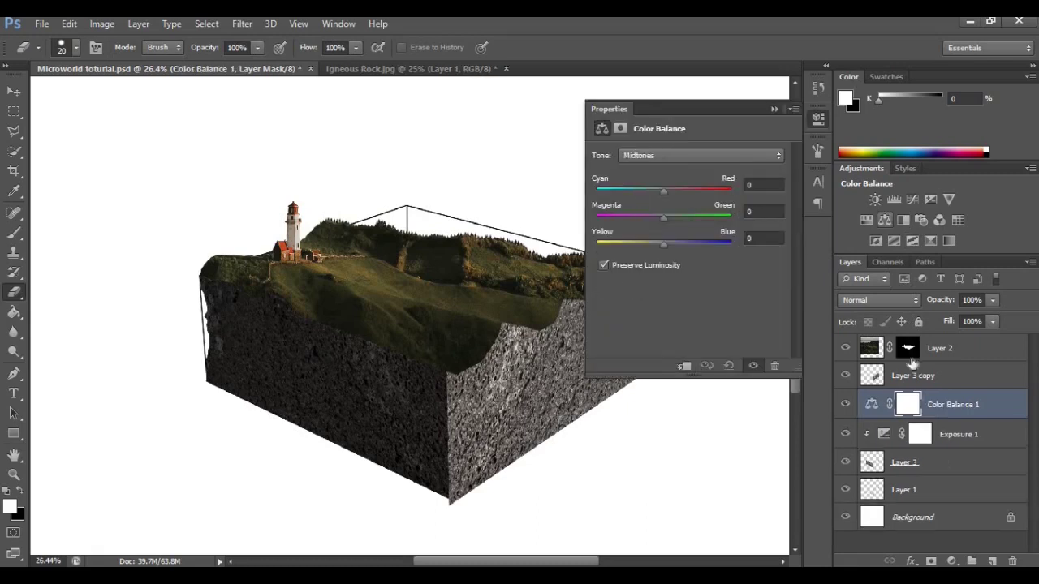
alt+click(931, 416)
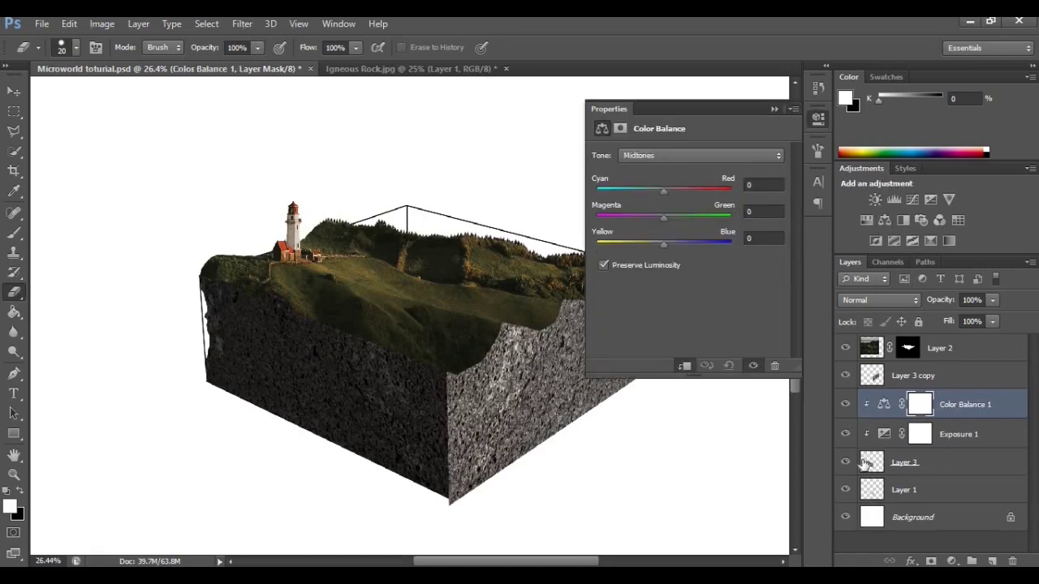
drag(659, 193, 661, 242)
click(774, 109)
Fine-tune the exposure value of Exposure 1 on the left rock face and check the shading on the whole cube
double_click(884, 436)
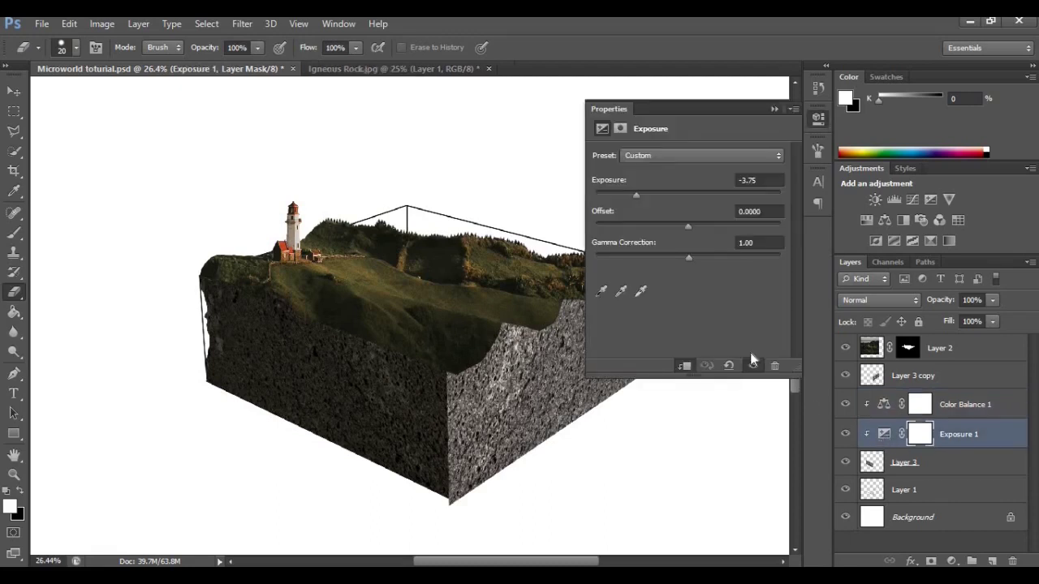
drag(634, 197, 635, 197)
click(774, 108)
scroll(362, 405, up, 3)
scroll(364, 404, down, 5)
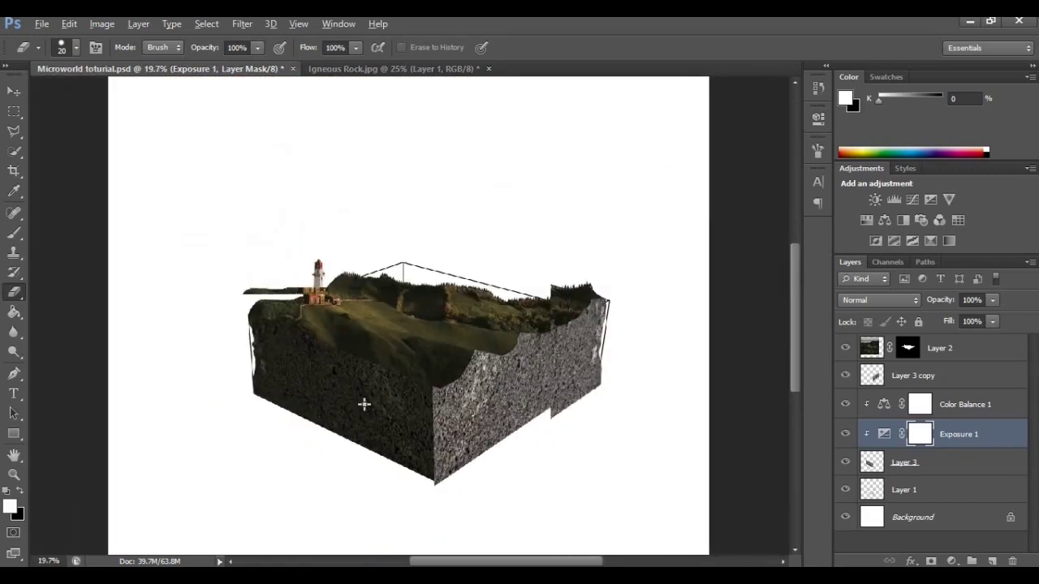
scroll(380, 381, up, 3)
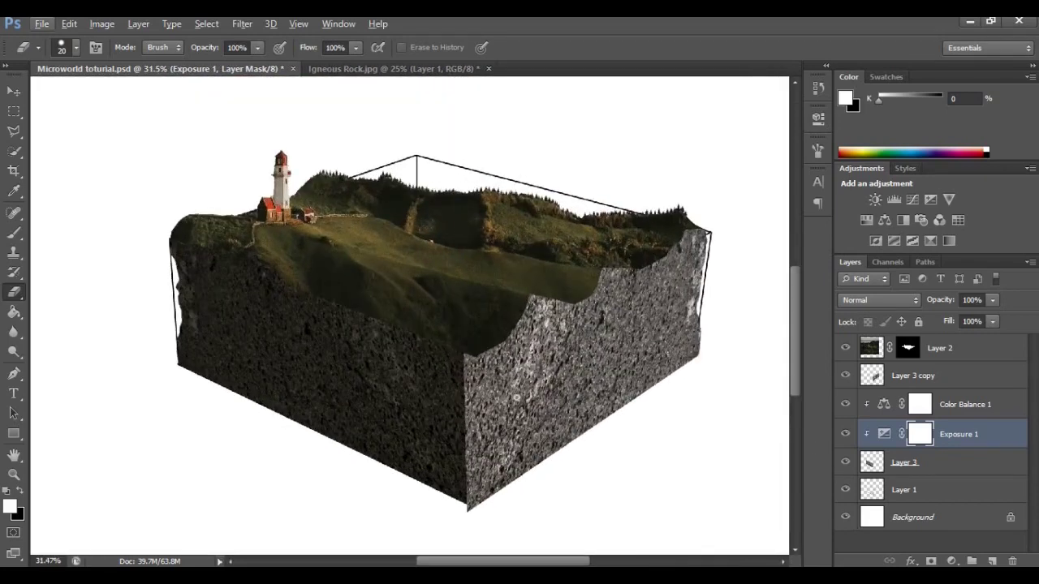
Add a second Exposure adjustment above Layer 3 copy, reset its exposure to 0.00, and clip it to that layer
click(925, 199)
click(673, 193)
double_click(674, 193)
click(625, 194)
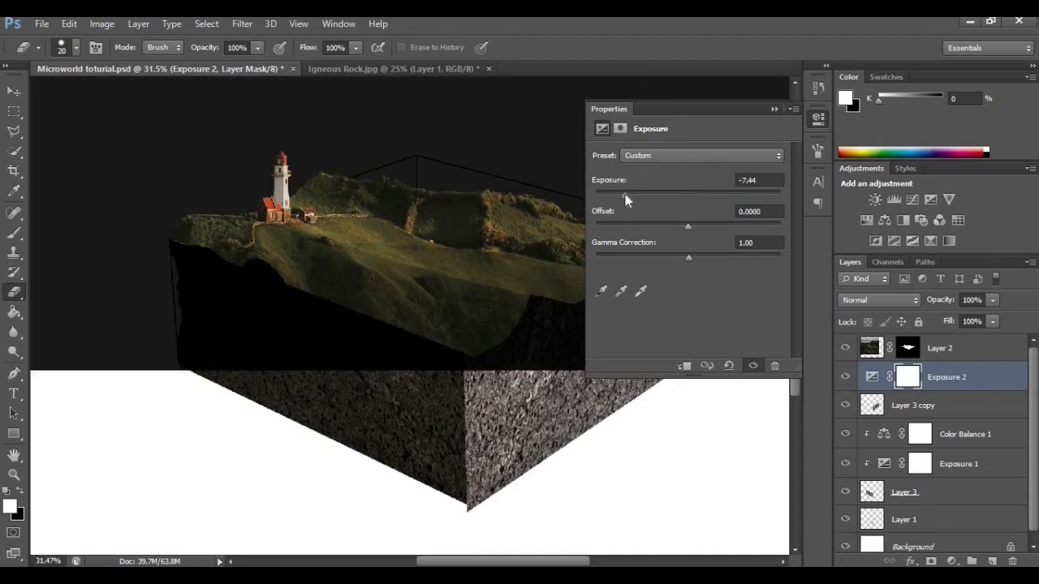
click(687, 195)
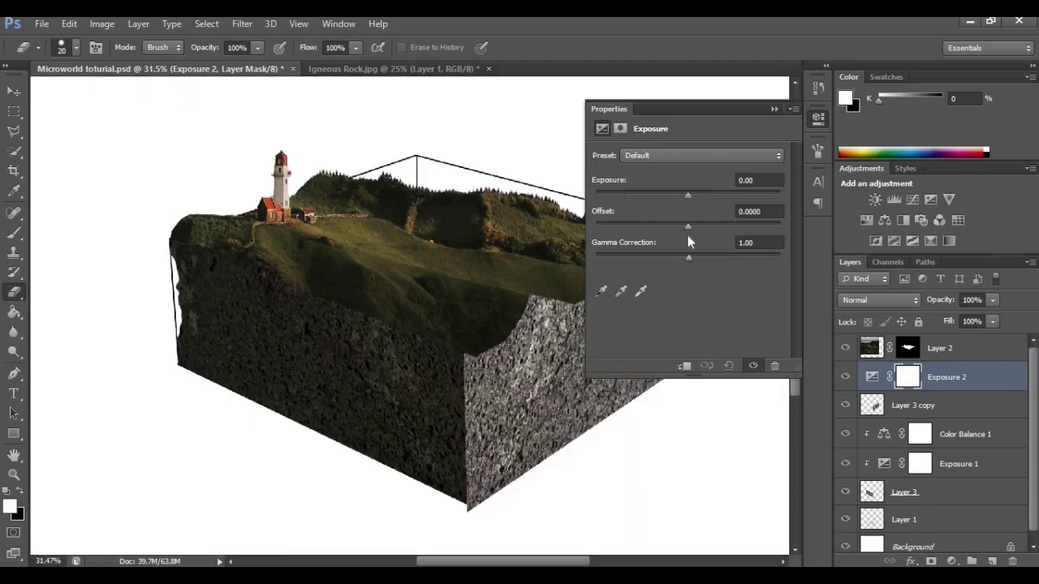
alt+click(925, 386)
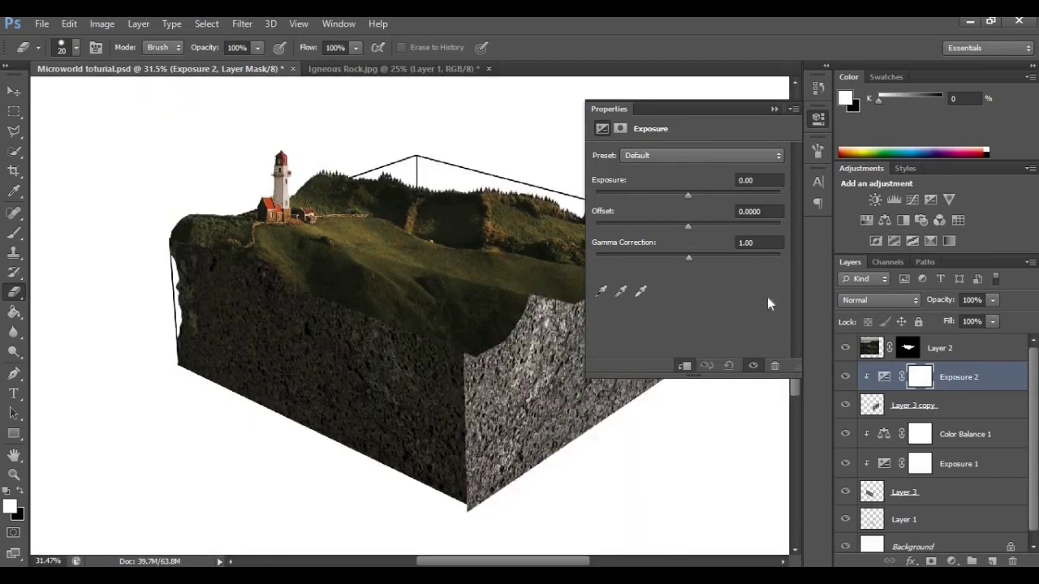
Set the exposure of Exposure 2 to -0.77 to darken the right rock face
click(658, 195)
scroll(450, 308, right, 5)
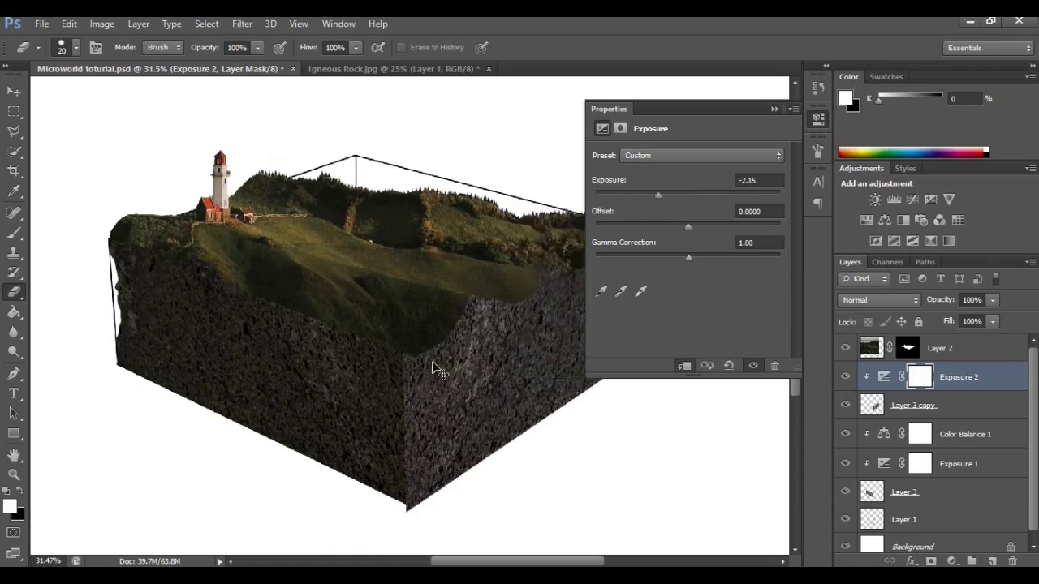
click(671, 194)
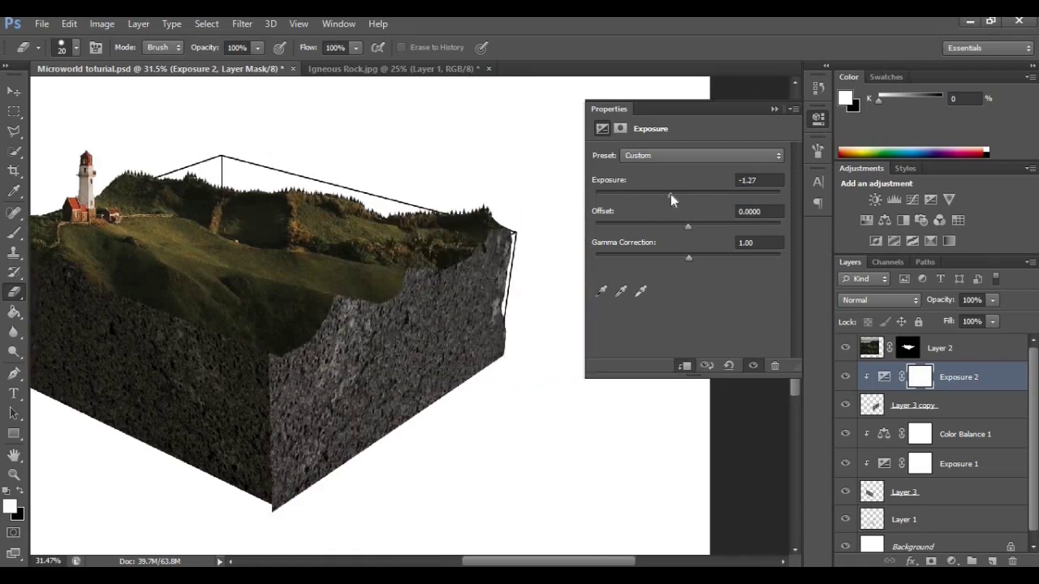
click(676, 195)
mouse_move(676, 196)
mouse_down()
mouse_move(706, 195)
mouse_move(676, 195)
mouse_up()
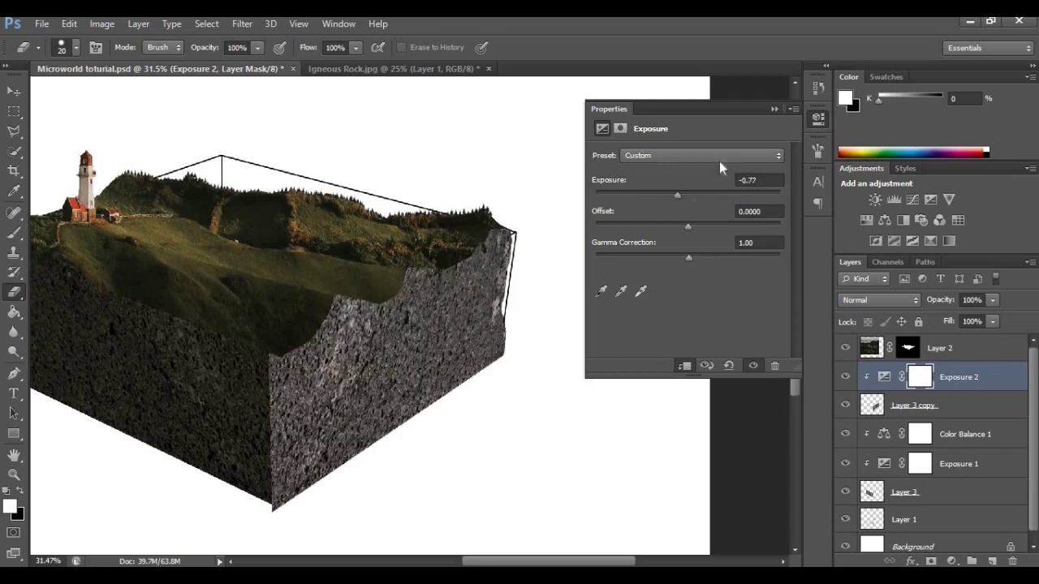
click(773, 111)
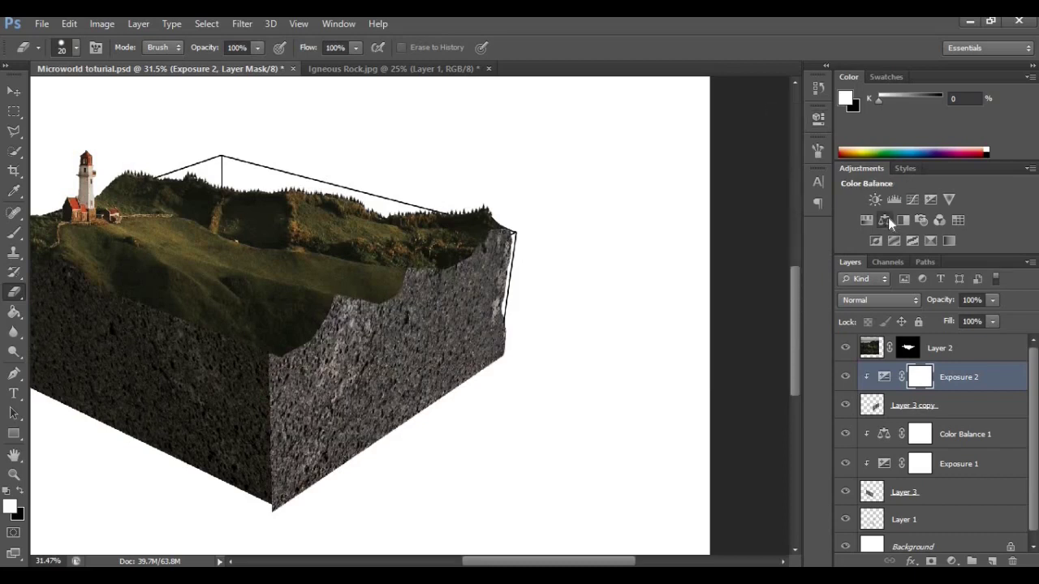
Add a Color Balance adjustment clipped to Layer 3 copy and shift its midtones slightly toward yellow
click(885, 220)
alt+click(943, 390)
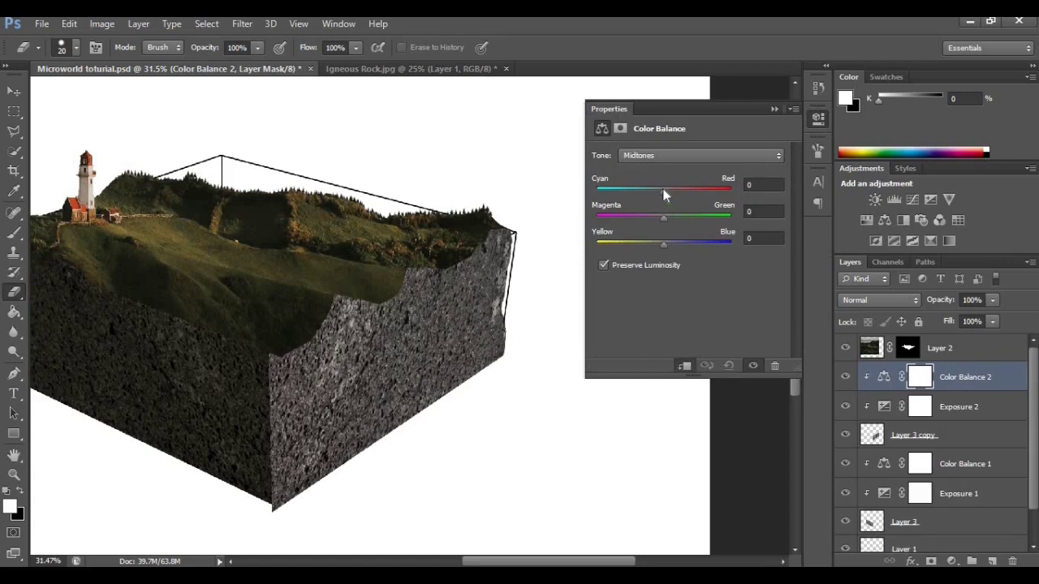
click(666, 190)
click(660, 218)
drag(667, 221, 669, 191)
drag(658, 241, 656, 246)
click(774, 109)
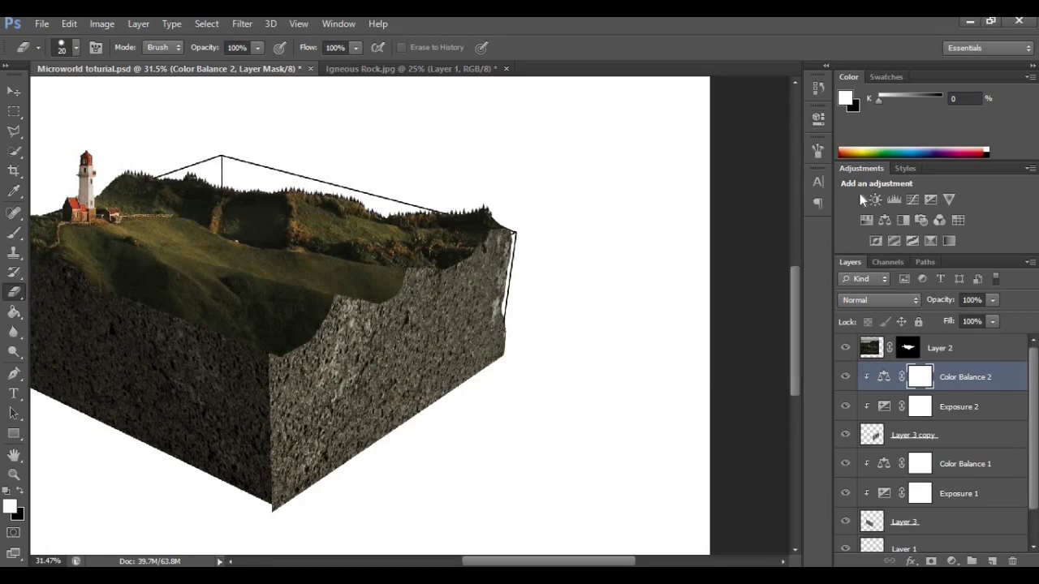
Select Layer 3 copy and lower the eraser opacity to 34% for work on the cube's front corner
scroll(882, 452, down, 1)
click(901, 397)
scroll(236, 389, up, 4)
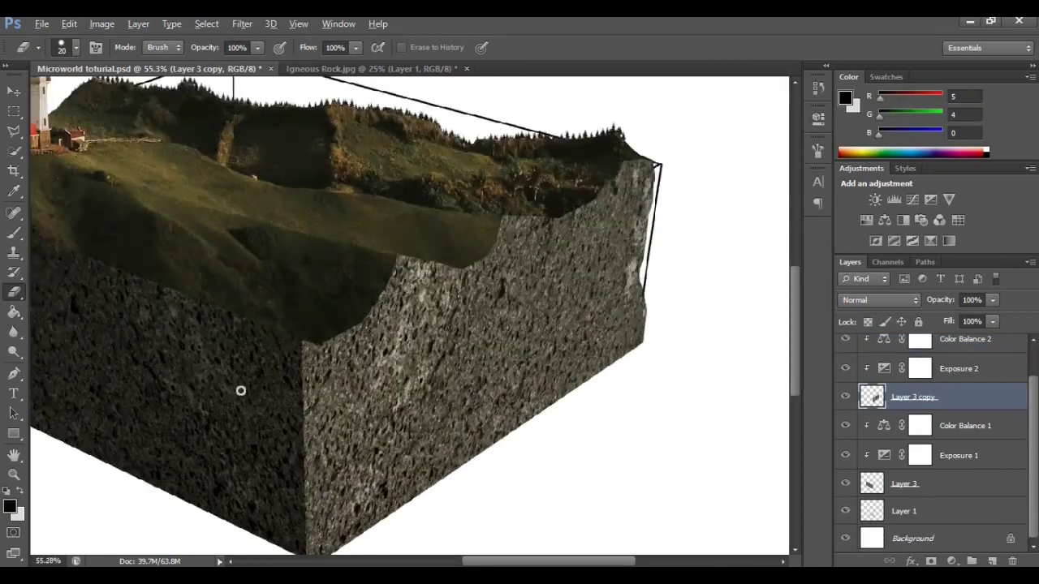
scroll(333, 363, down, 2)
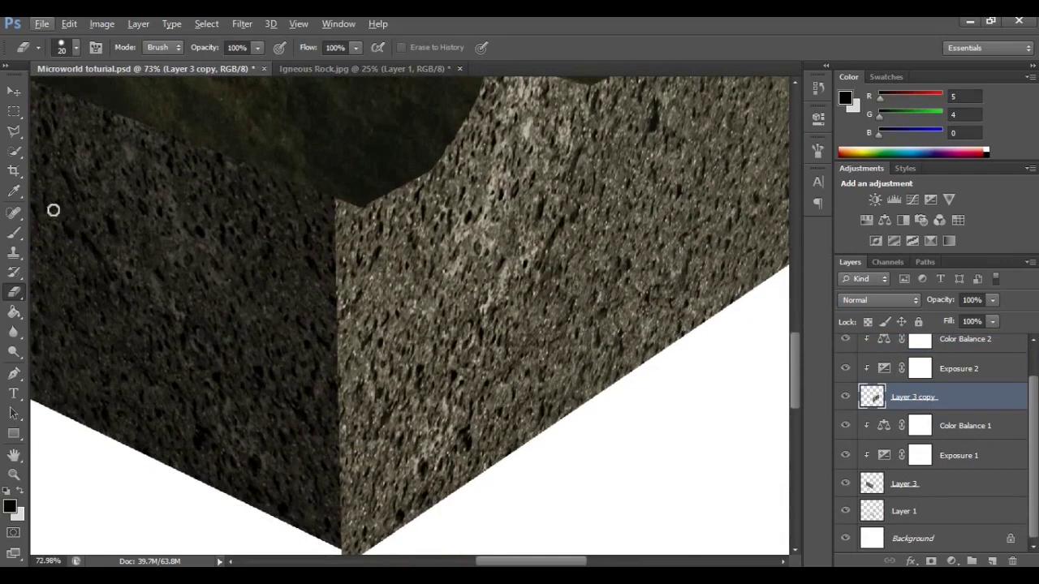
click(258, 48)
drag(208, 64, 198, 61)
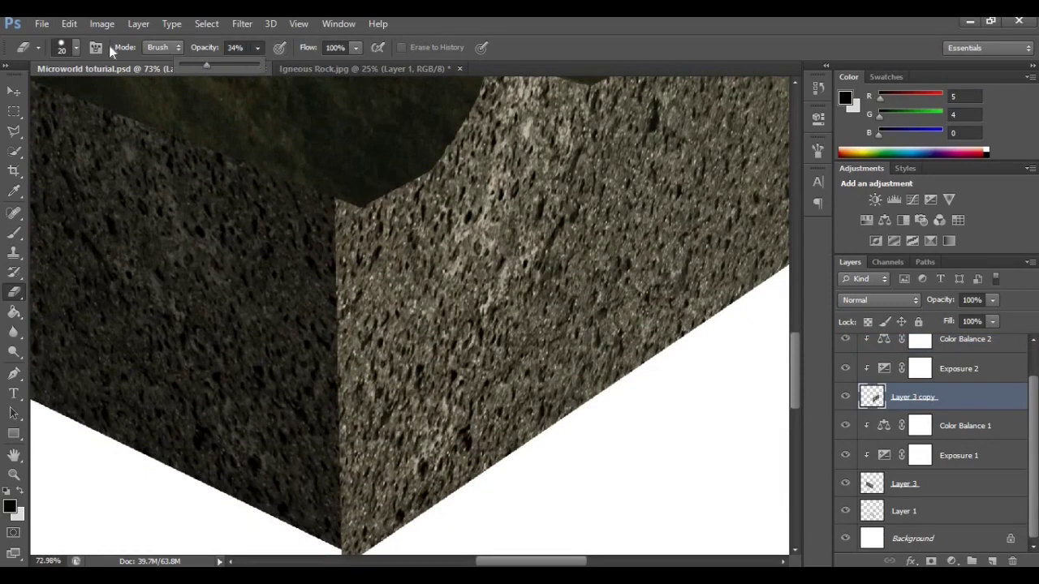
Choose a soft eraser tip, enlarge it to 80, and soften the upper part of Layer 3 copy's edge along the cube's front corner
click(76, 48)
double_click(78, 166)
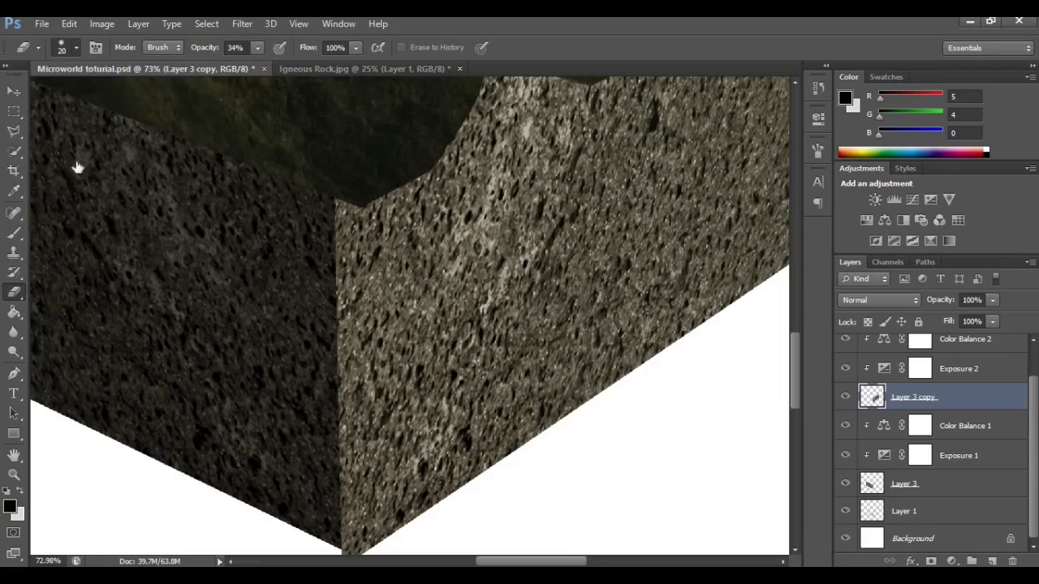
key(bracketright)
key(bracketright)
key(bracketright)
key(bracketright)
key(bracketright)
key(bracketright)
key(bracketright)
key(bracketright)
mouse_move(347, 183)
mouse_down()
mouse_move(317, 255)
mouse_move(329, 195)
mouse_move(335, 304)
mouse_up()
scroll(329, 276, down, 2)
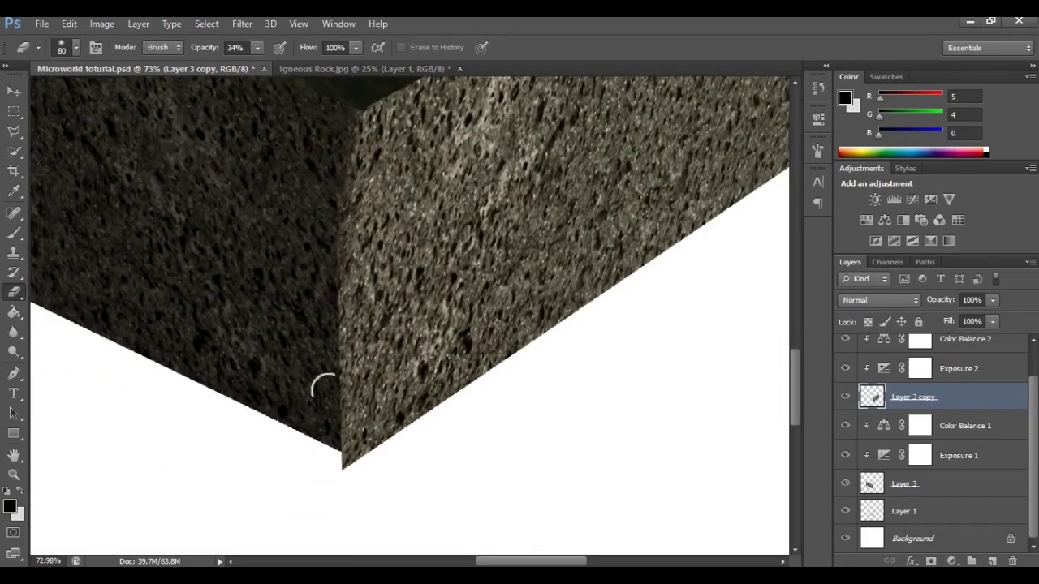
Erase the protruding bottom tip of Layer 3 copy and blend the lower part of its edge into the left rock face
click(345, 470)
click(343, 476)
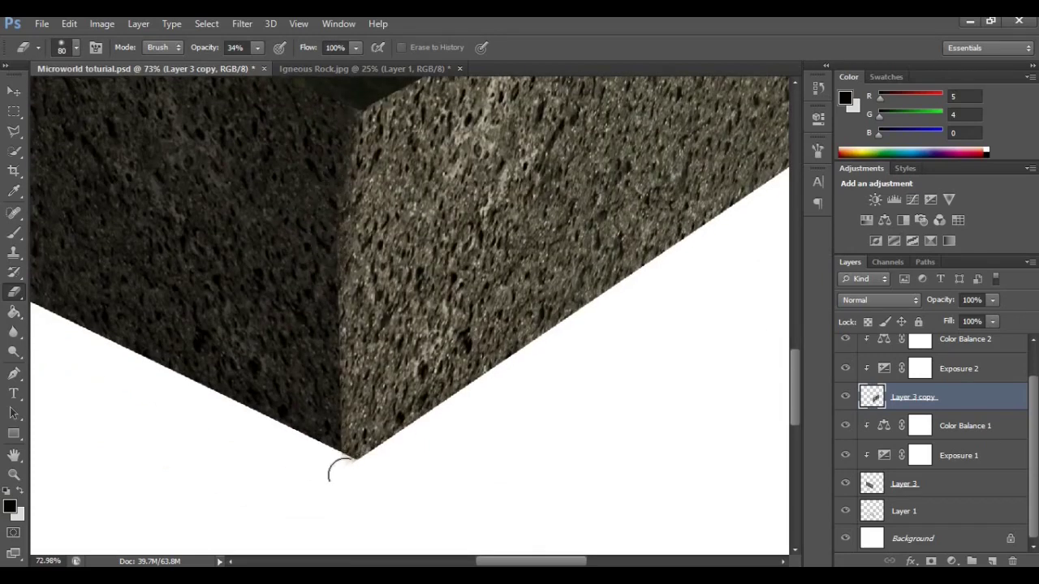
drag(332, 424, 336, 390)
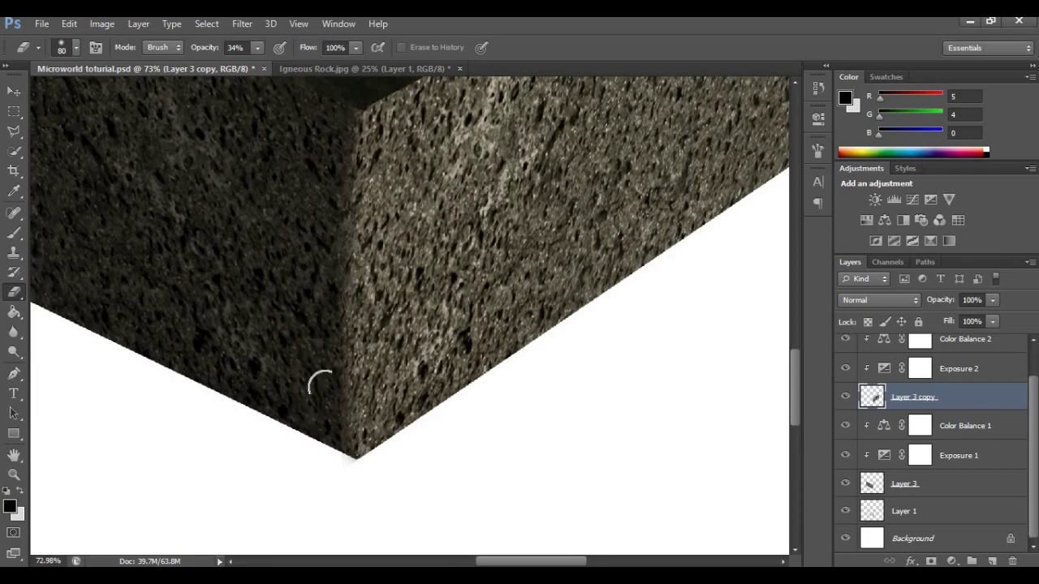
scroll(322, 298, down, 2)
scroll(322, 297, down, 6)
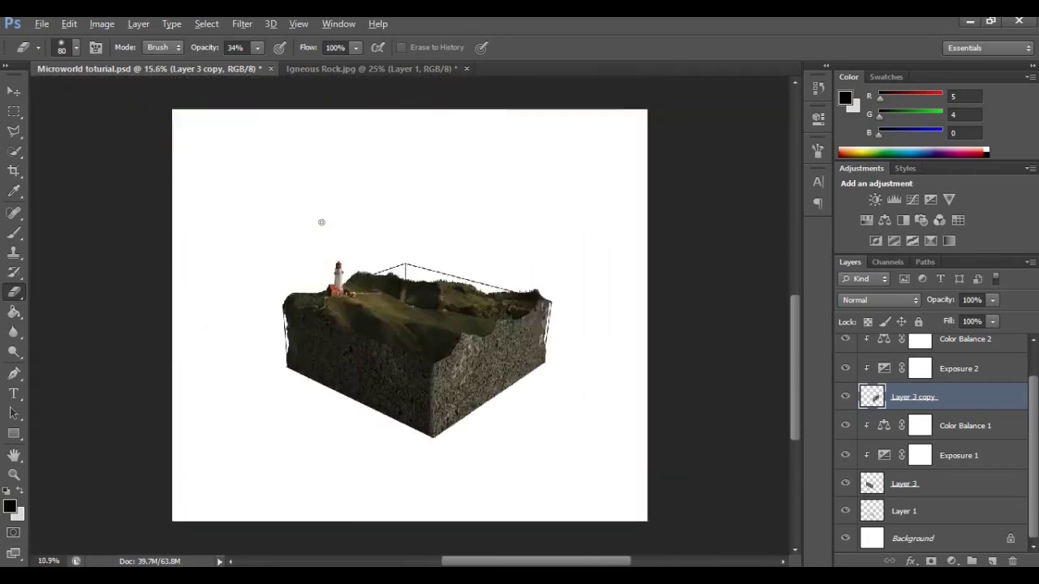
scroll(479, 313, up, 1)
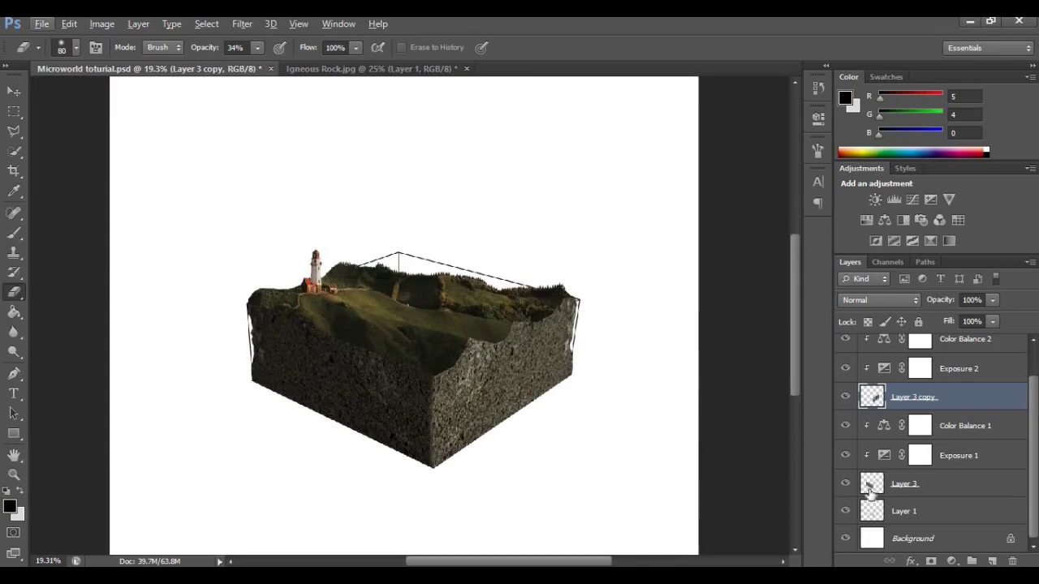
Hide Layer 1 with the cube's guide lines and inspect the rock faces and the boundary between grass and rock
click(845, 512)
scroll(455, 326, up, 3)
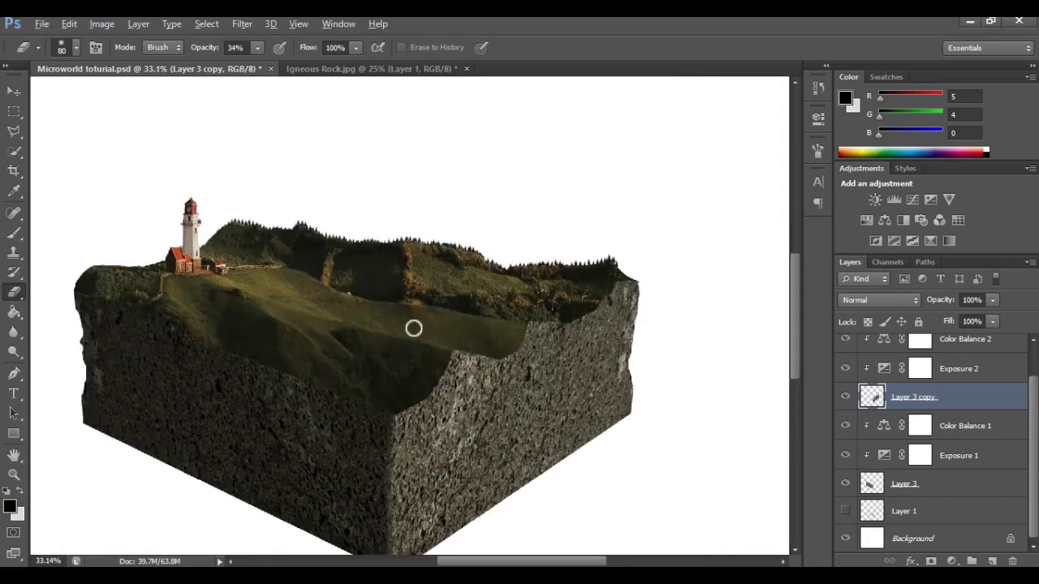
scroll(322, 324, down, 4)
scroll(442, 353, up, 1)
scroll(442, 353, down, 2)
scroll(443, 353, up, 2)
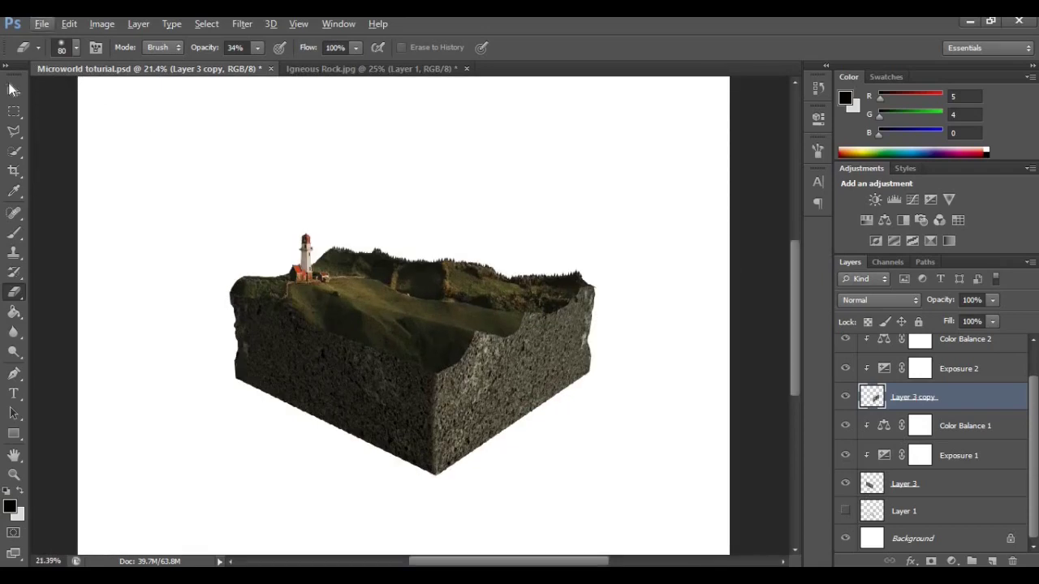
click(14, 92)
scroll(392, 385, up, 5)
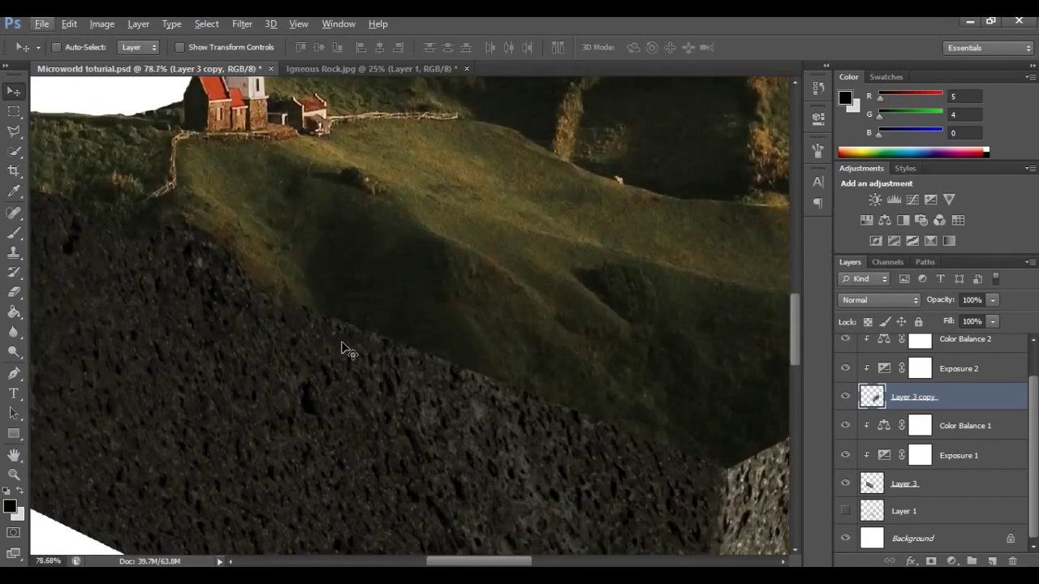
scroll(218, 258, up, 4)
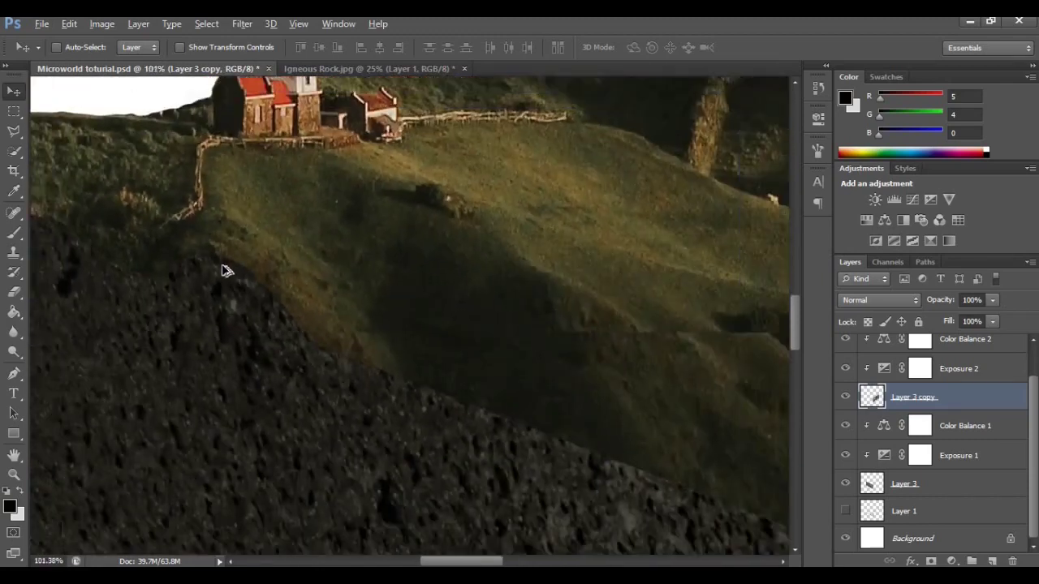
scroll(226, 271, down, 6)
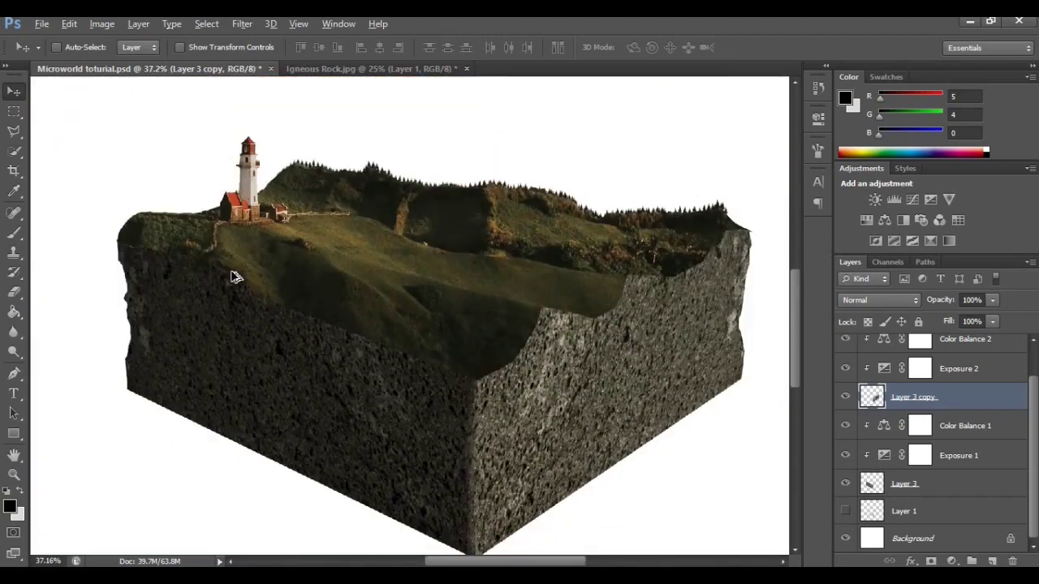
Close the Igneous Rock.jpg document
click(382, 69)
click(467, 69)
click(511, 236)
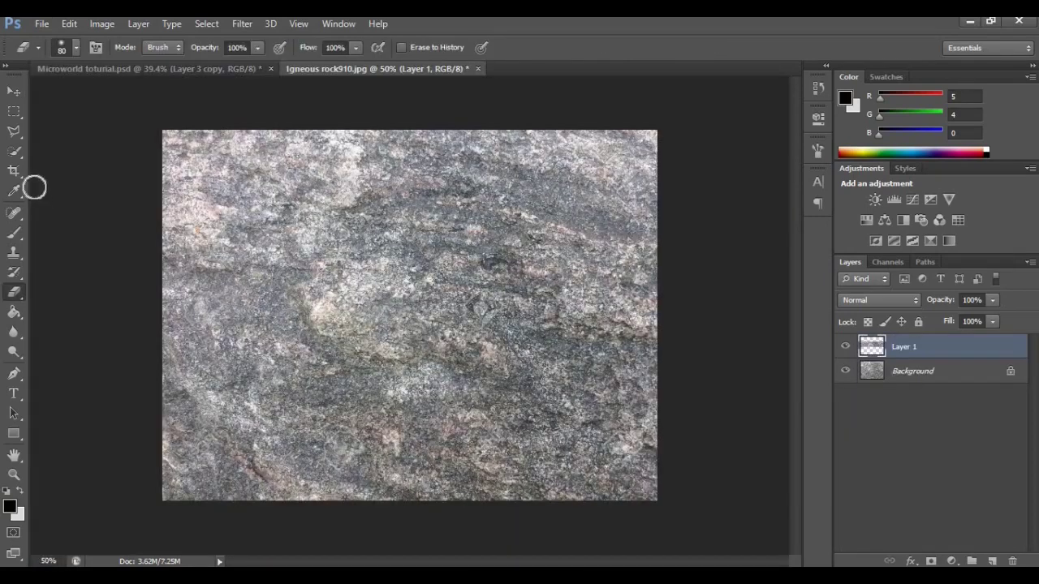
Copy a wide horizontal strip of Igneous rock910.jpg to a new layer and bring it into Microworld toturial.psd
click(15, 112)
drag(158, 211, 732, 359)
key(ctrl+j)
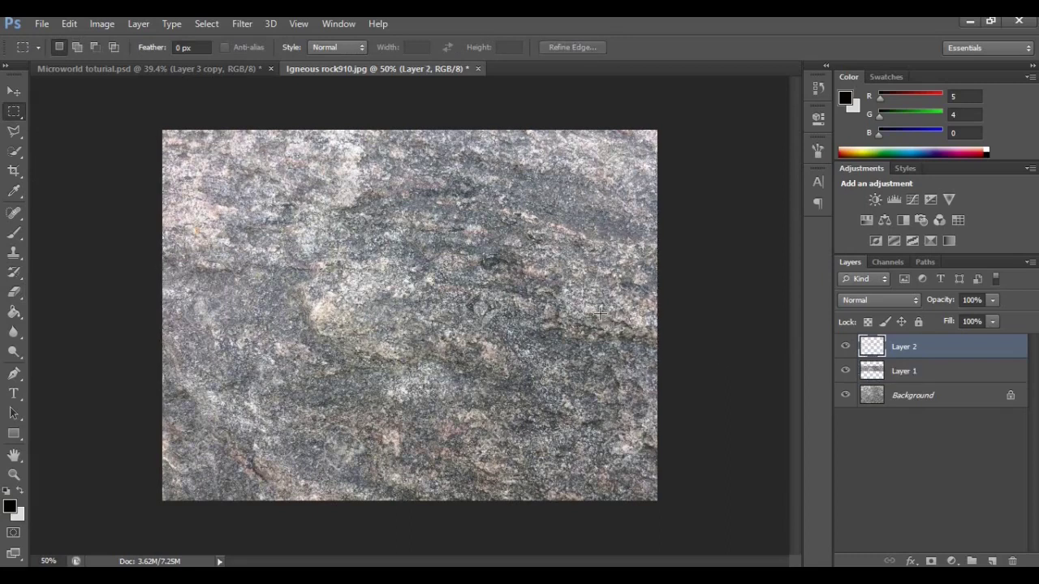
click(13, 91)
drag(405, 280, 452, 349)
scroll(452, 348, down, 3)
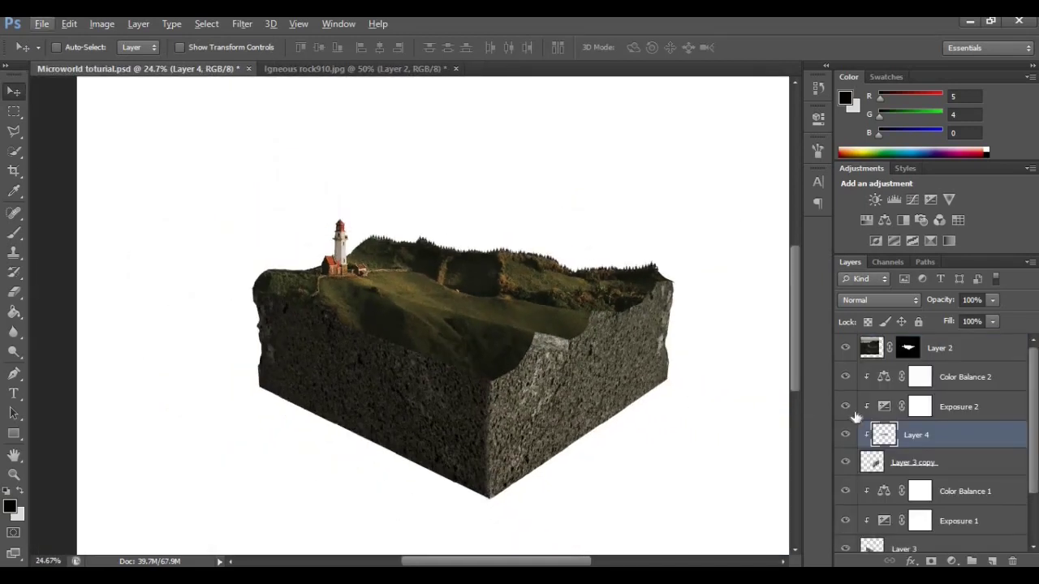
Move Layer 4 directly above Color Balance 2 and release it from the clipping group
drag(933, 438, 919, 370)
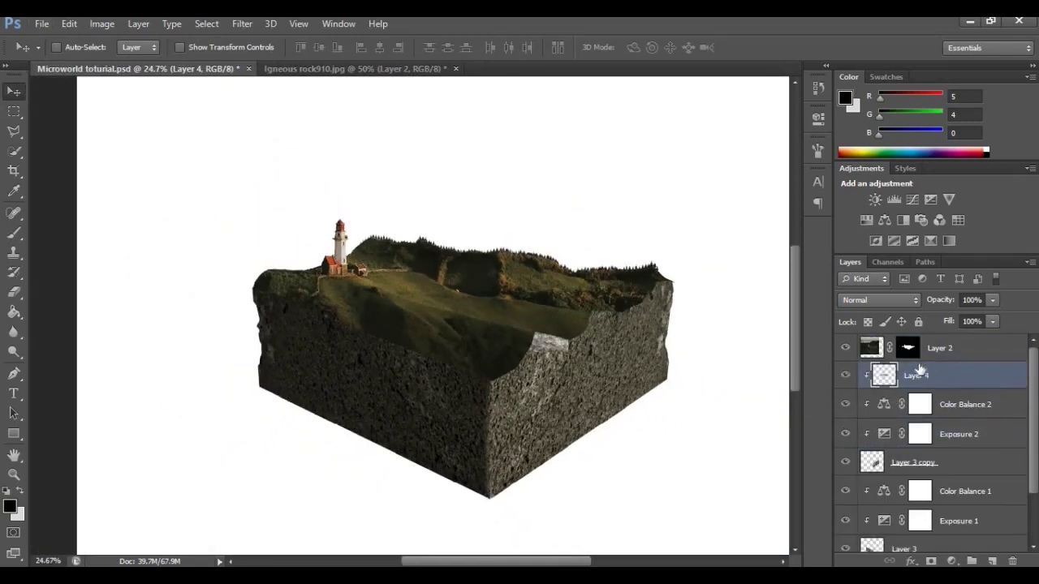
alt+click(941, 382)
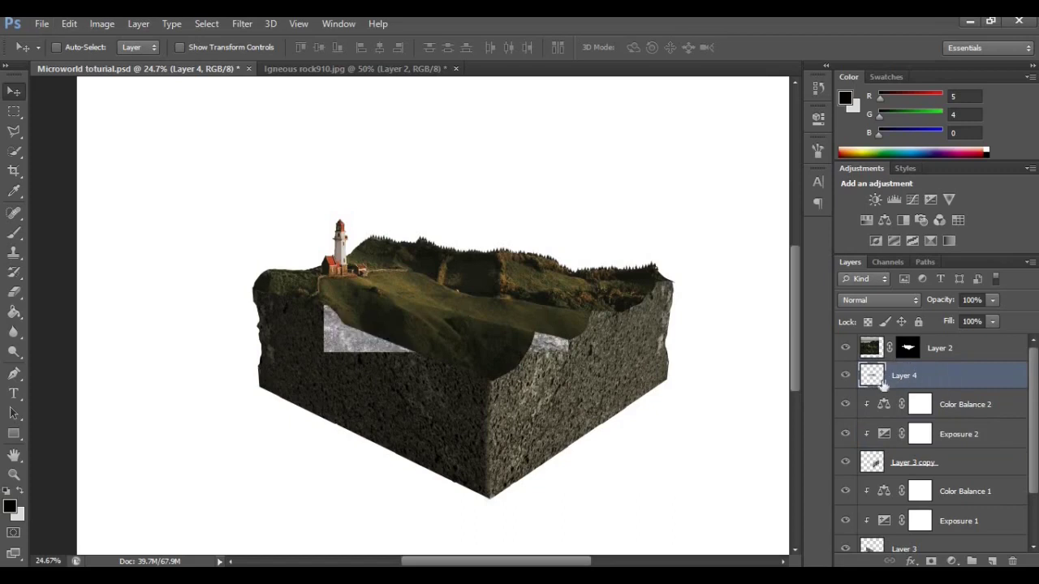
Position Layer 4's rock strip along the left face's upper edge, rotate it to 21.64° and stretch its width to 110.26%
scroll(459, 350, up, 3)
drag(406, 359, 272, 331)
key(ctrl+t)
drag(533, 237, 596, 335)
drag(449, 350, 459, 380)
drag(222, 169, 168, 155)
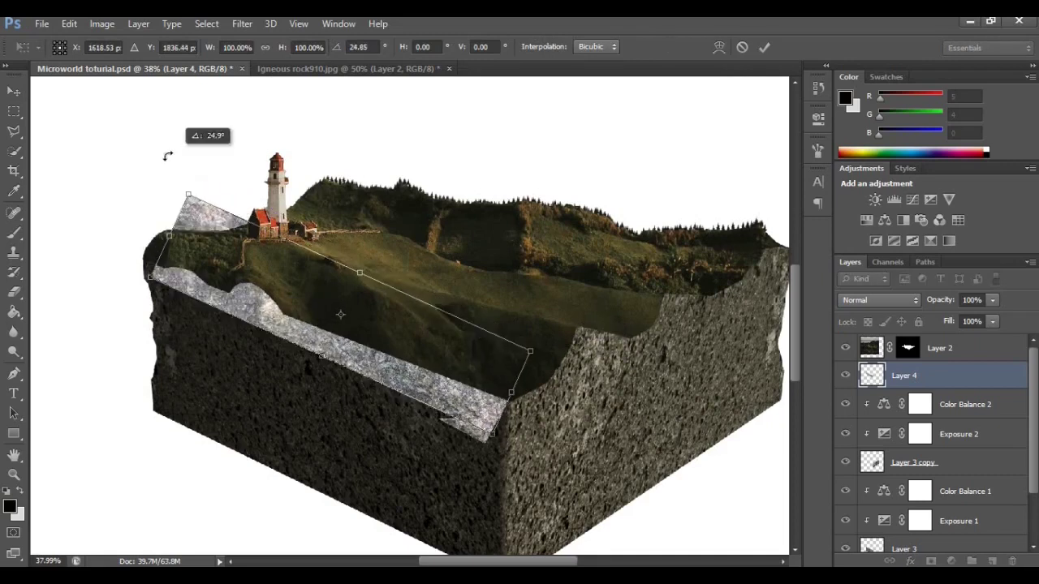
drag(244, 297, 224, 291)
drag(492, 383, 532, 397)
drag(568, 359, 572, 357)
Pull in the outer end of the rock strip to a width of 108.98% and check its fit along the face
scroll(130, 268, up, 6)
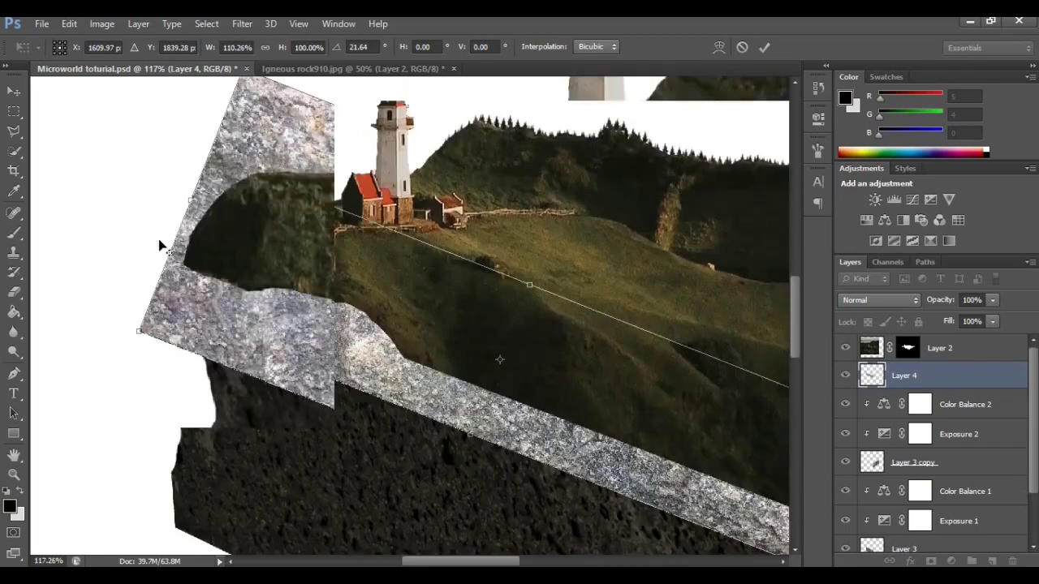
drag(192, 201, 207, 207)
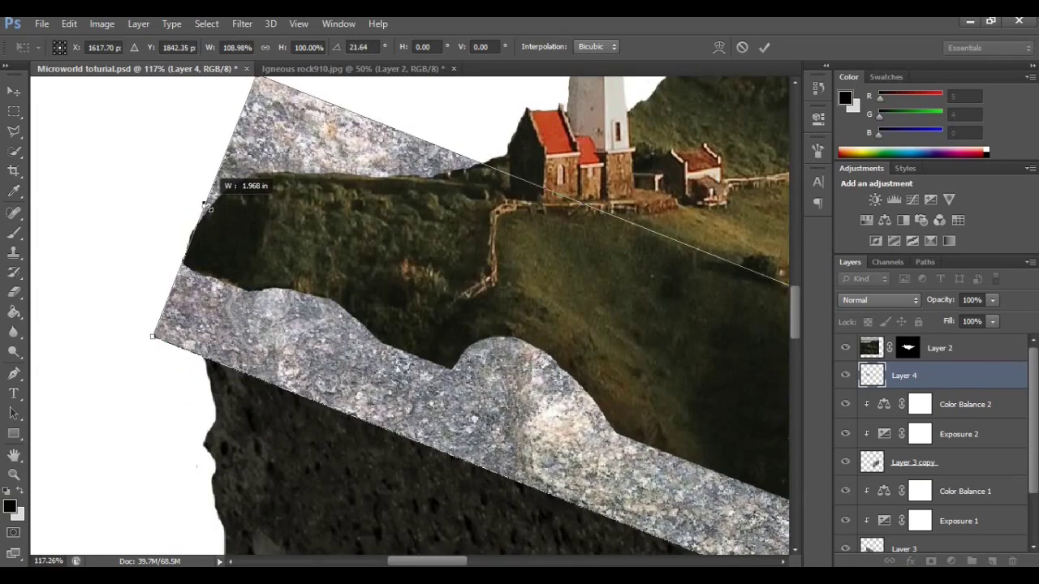
scroll(293, 271, down, 6)
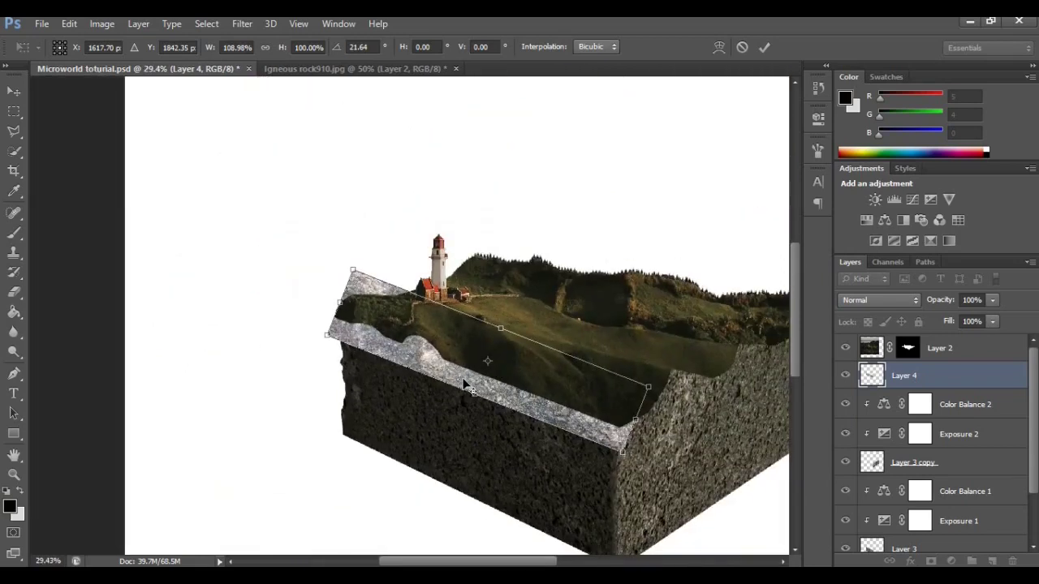
scroll(466, 388, up, 3)
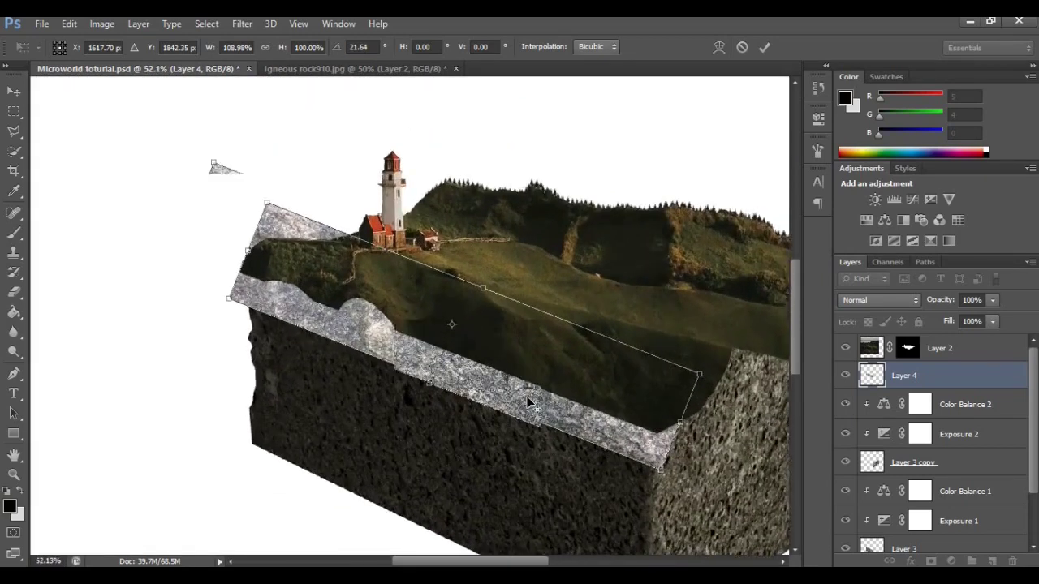
scroll(529, 403, up, 1)
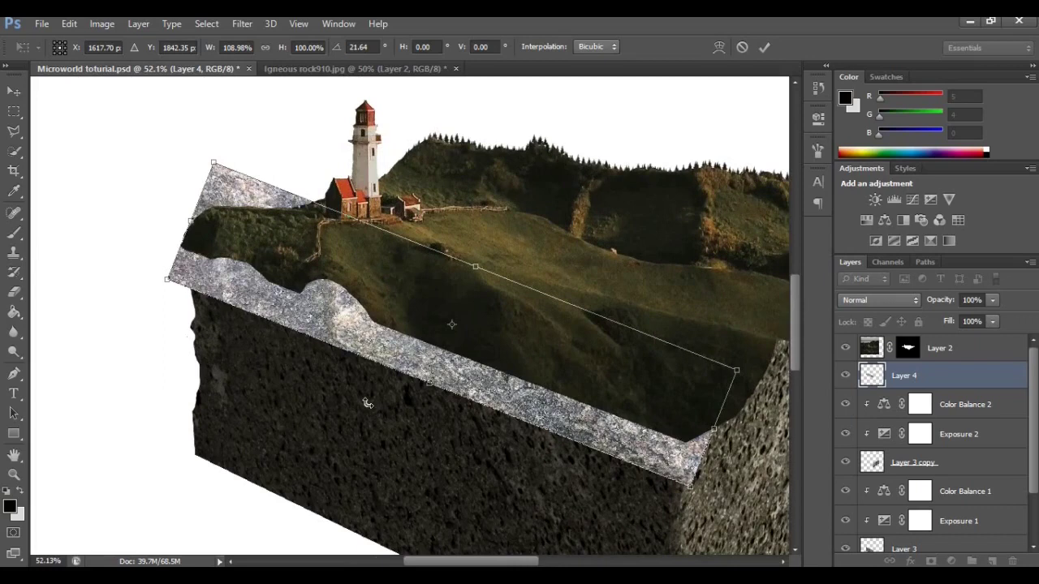
scroll(367, 402, right, 1)
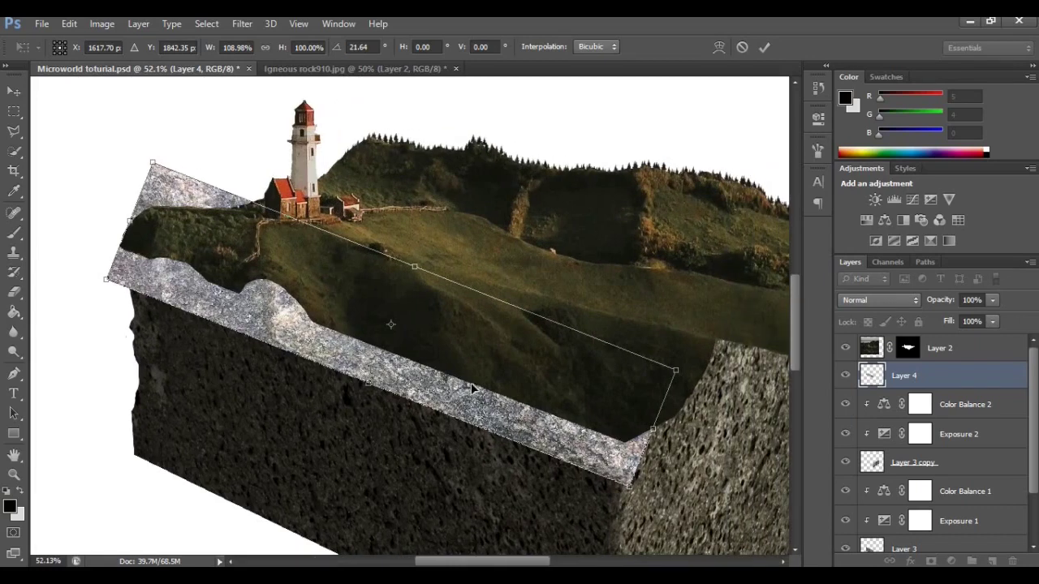
Shift the rock strip slightly down the left face, set its width to 109.22%, and apply the transformation
drag(368, 381, 390, 374)
key(ctrl+z)
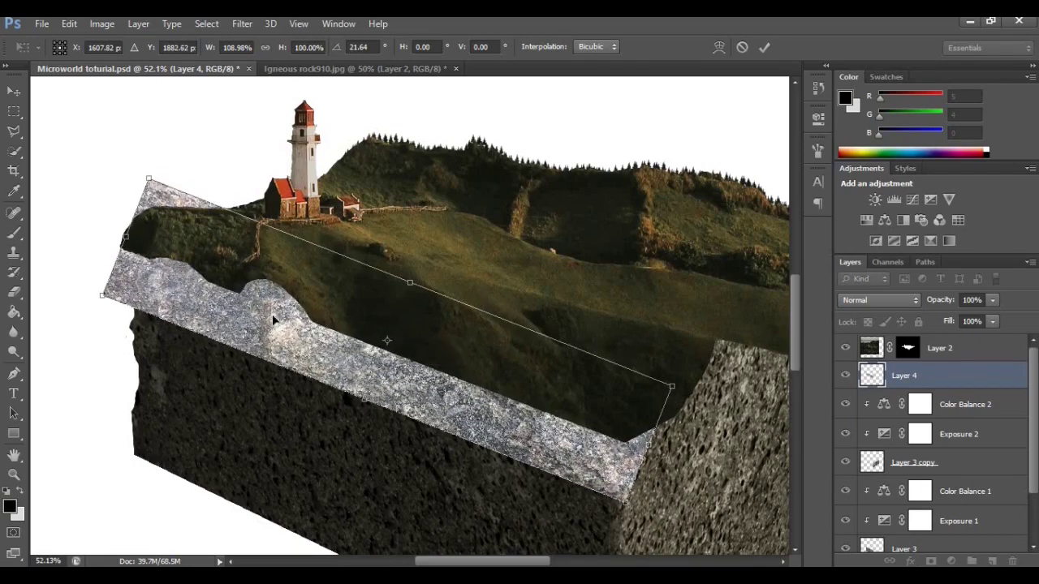
scroll(272, 314, up, 5)
drag(162, 246, 166, 243)
scroll(371, 349, down, 8)
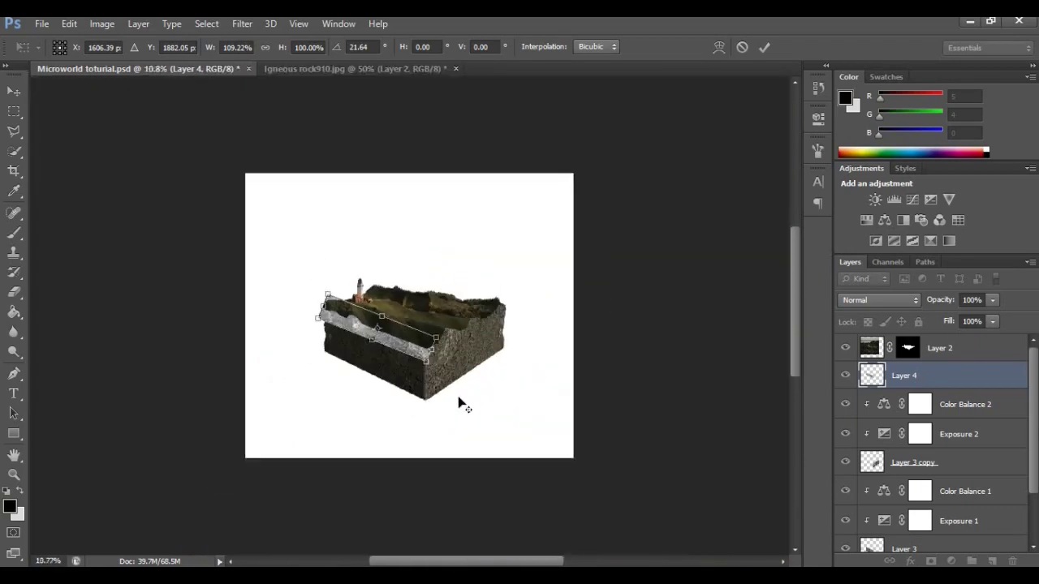
scroll(459, 403, up, 6)
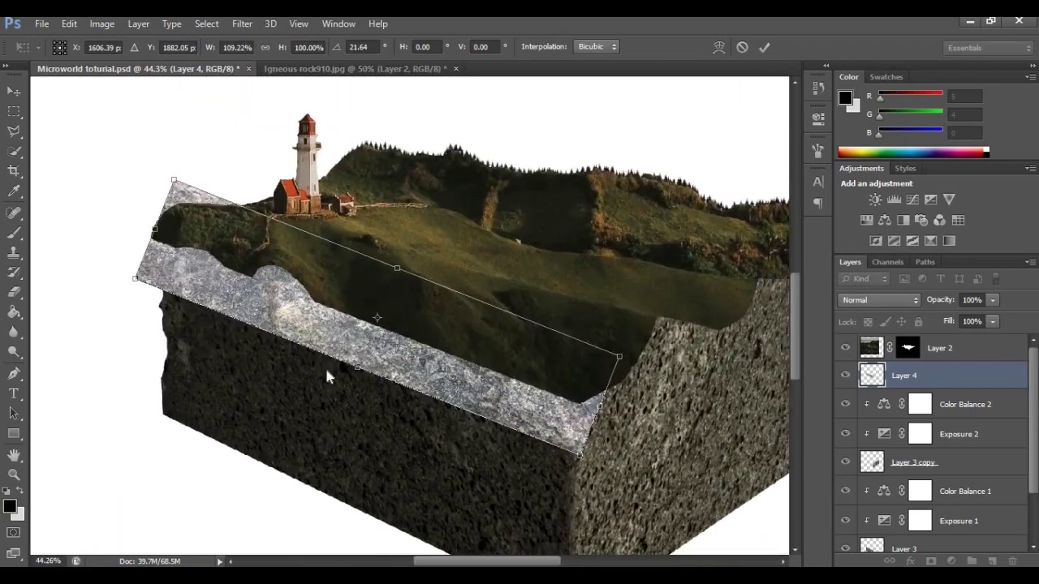
key(alt+space)
key(Escape)
key(Return)
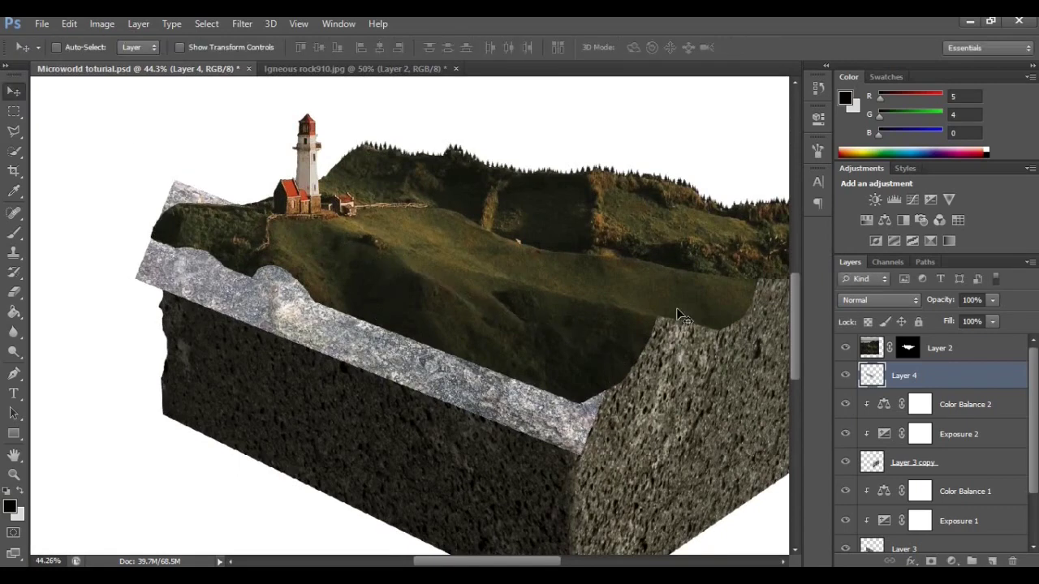
Add an Exposure adjustment clipped to Layer 4 and set its exposure to -3.97
click(930, 199)
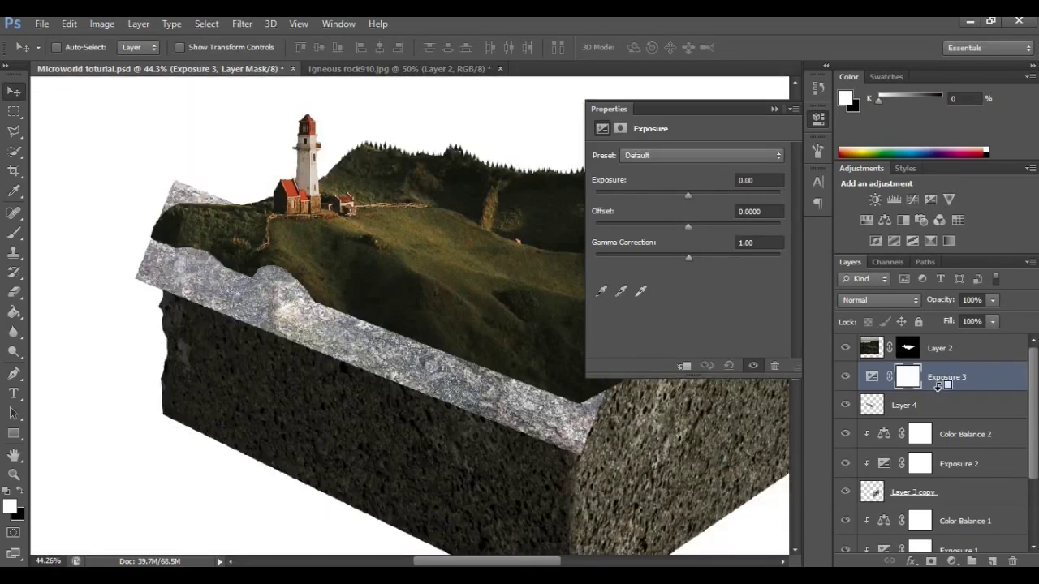
alt+click(938, 388)
mouse_move(653, 199)
mouse_down()
mouse_move(629, 192)
mouse_move(638, 197)
mouse_up()
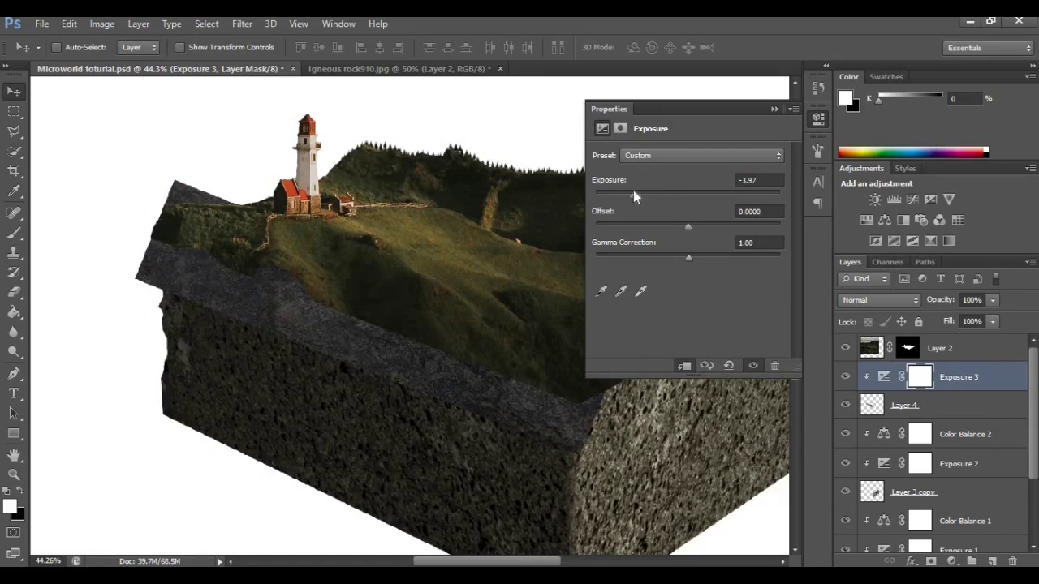
Add a Color Balance adjustment clipped to Layer 4 with midtones at +4 red and +7 green, shifted toward yellow
click(884, 222)
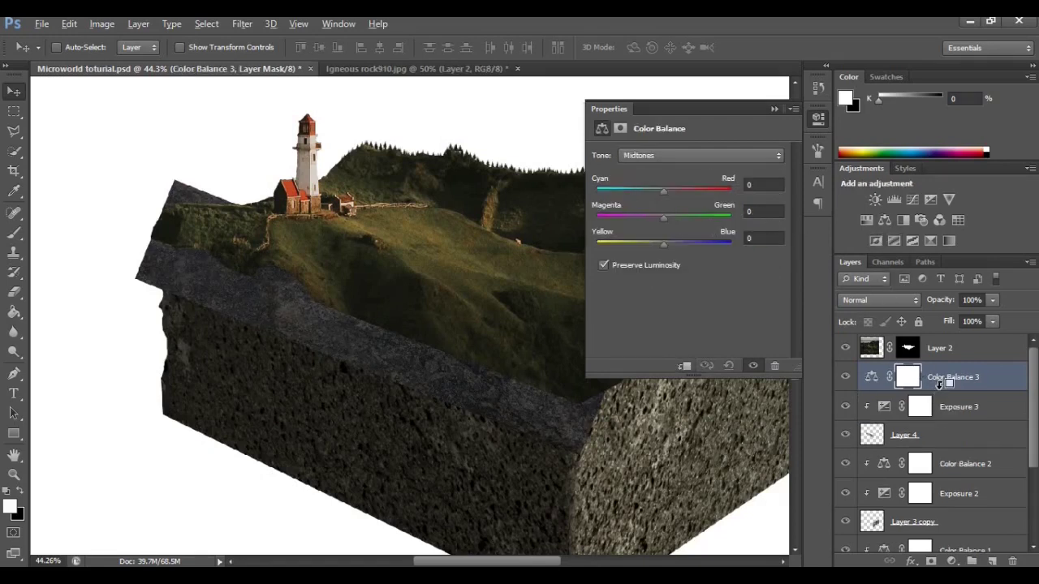
alt+click(940, 383)
drag(661, 193, 663, 245)
click(657, 241)
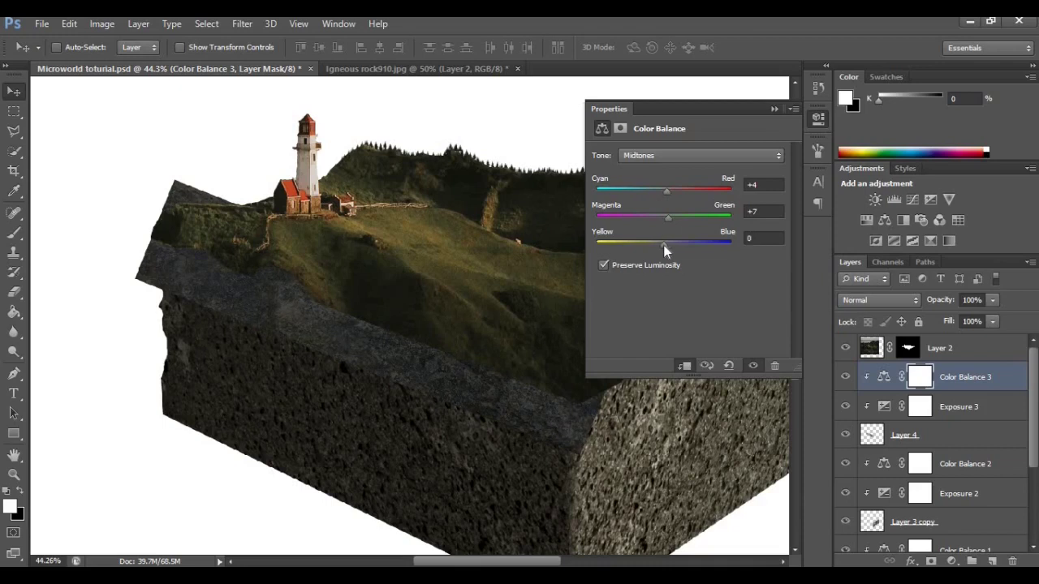
click(774, 109)
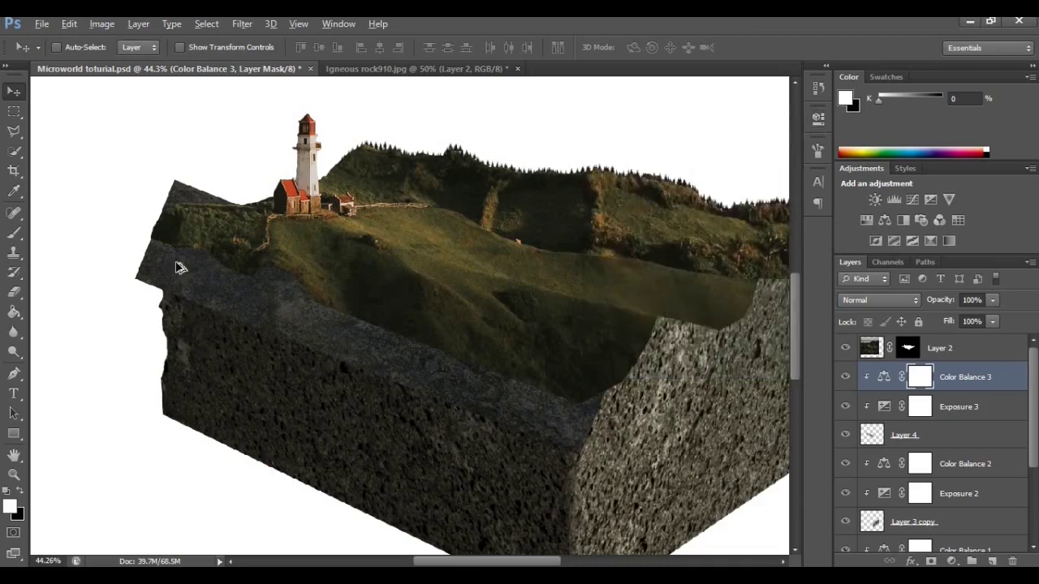
Erase the part of Layer 4's rock strip overhanging the cube's left edge, using a hard round 80 px eraser
scroll(178, 239, up, 5)
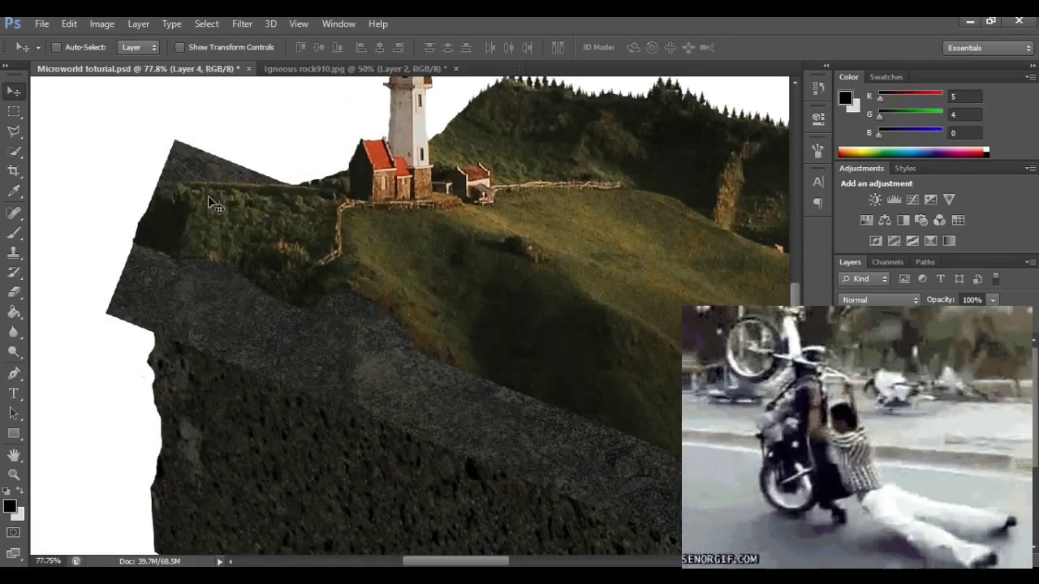
ctrl+click(208, 203)
key(e)
mouse_move(161, 128)
mouse_down()
mouse_move(62, 199)
mouse_move(143, 188)
mouse_move(91, 202)
mouse_move(117, 220)
mouse_move(144, 207)
mouse_move(101, 253)
mouse_move(101, 363)
mouse_move(117, 353)
mouse_move(105, 280)
mouse_move(113, 288)
mouse_move(117, 252)
mouse_move(119, 296)
mouse_move(160, 363)
mouse_move(147, 324)
mouse_move(125, 313)
mouse_move(148, 341)
mouse_up()
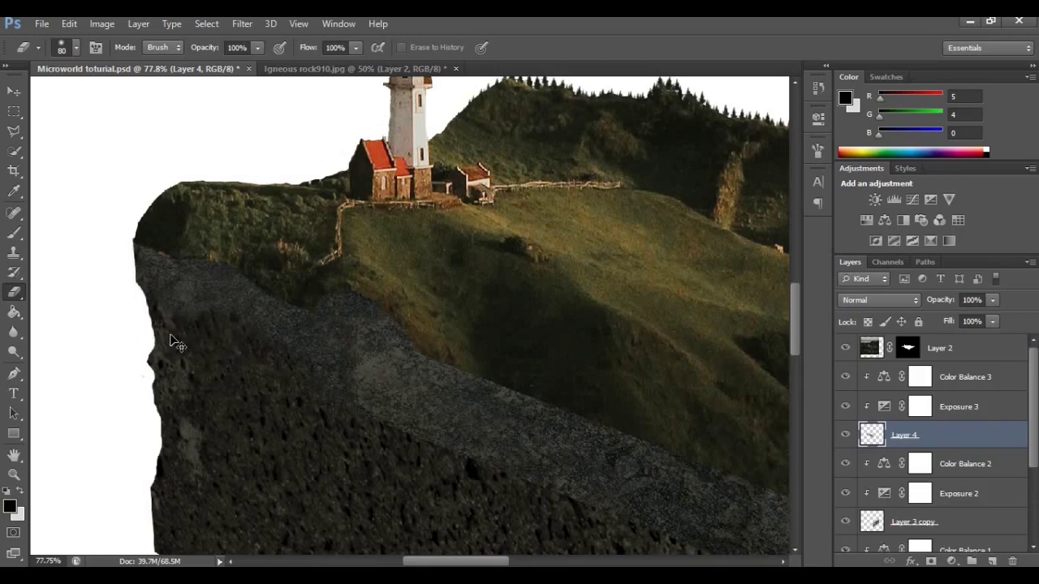
key(ctrl+z)
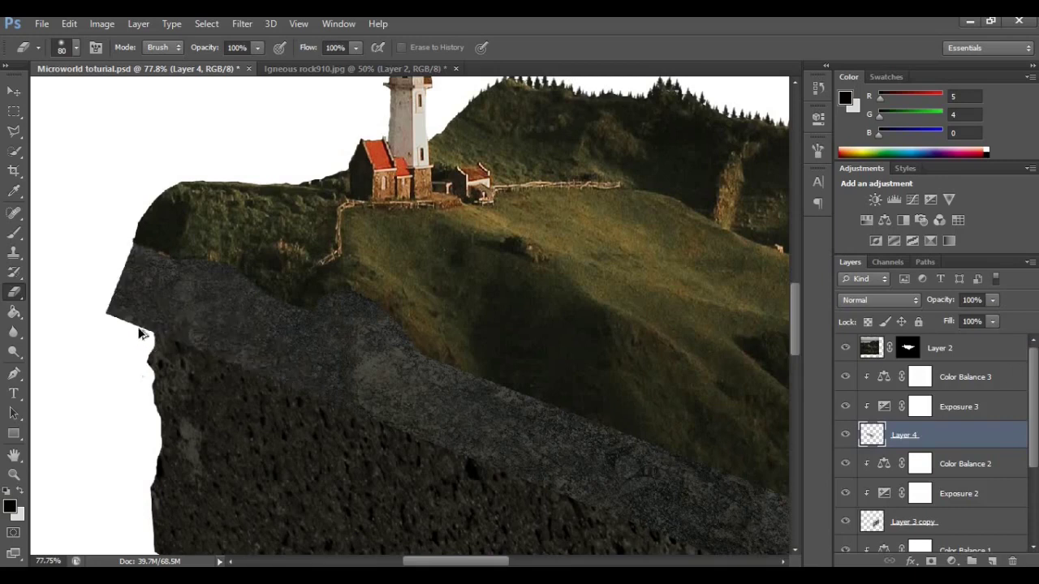
click(77, 49)
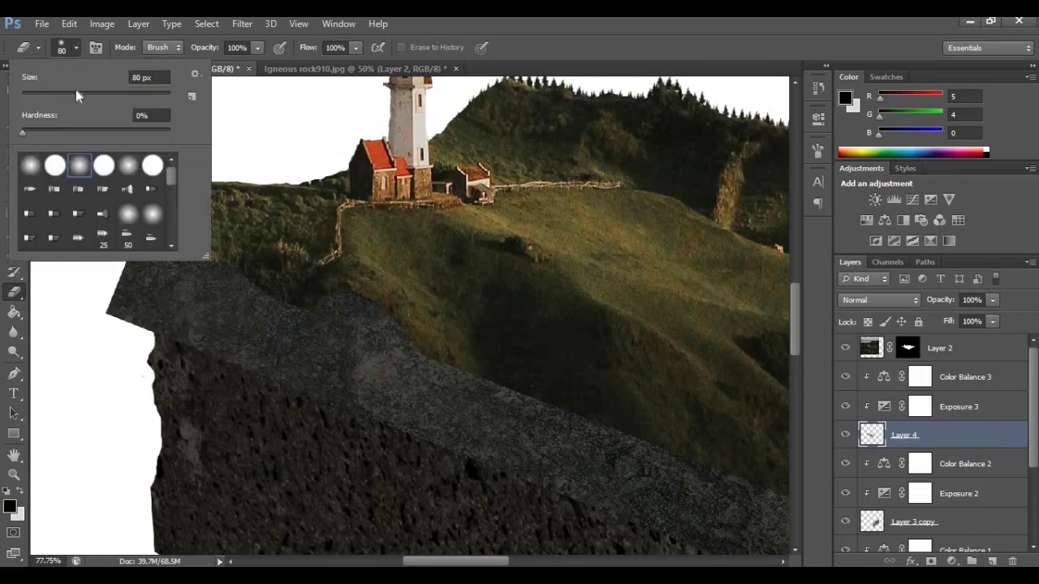
double_click(100, 165)
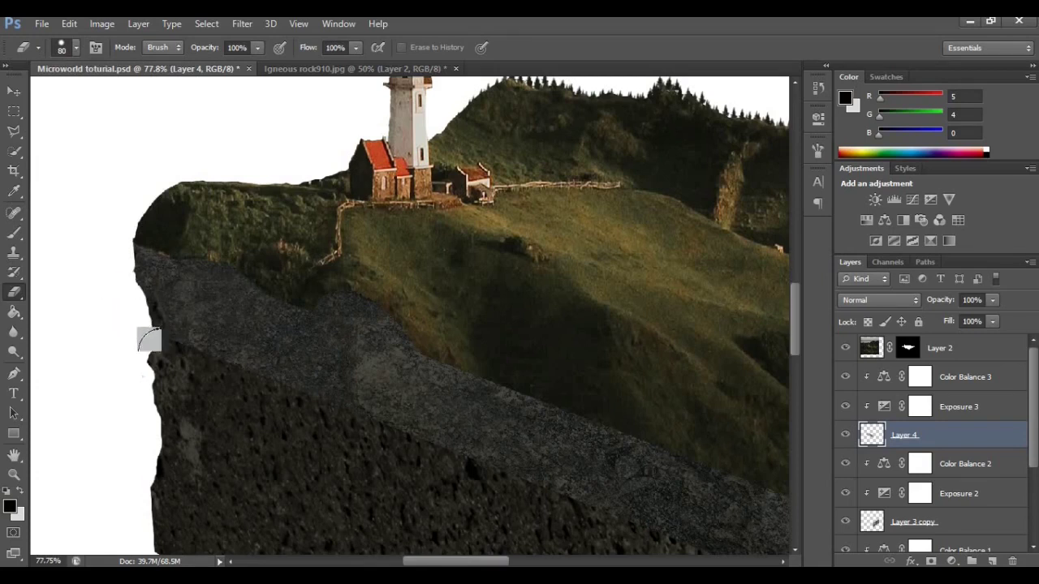
Switch the eraser to a soft round brush and enlarge it to 125 px
click(76, 49)
double_click(92, 166)
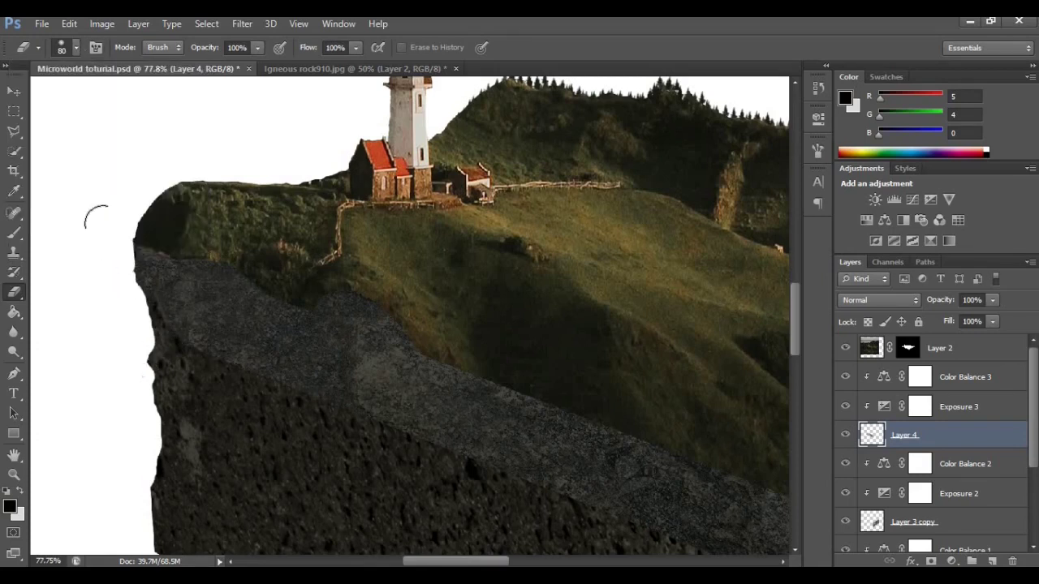
key(bracketright)
key(bracketright)
key(bracketright)
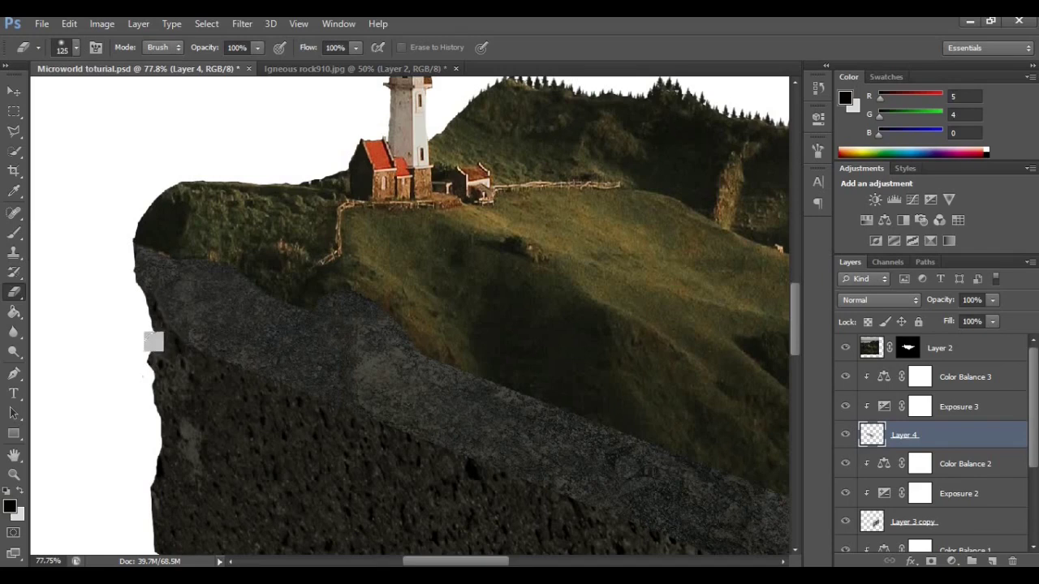
scroll(224, 355, down, 1)
scroll(460, 413, down, 3)
scroll(491, 468, up, 1)
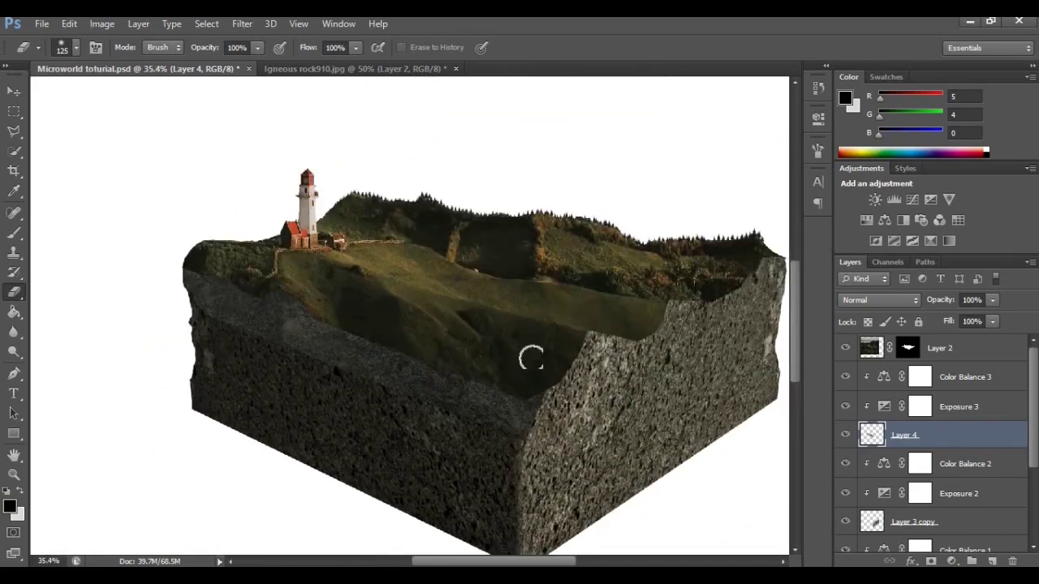
Fade the lower edge of Layer 4's rock strip into the left rock face with the eraser at 56% opacity
scroll(535, 455, up, 2)
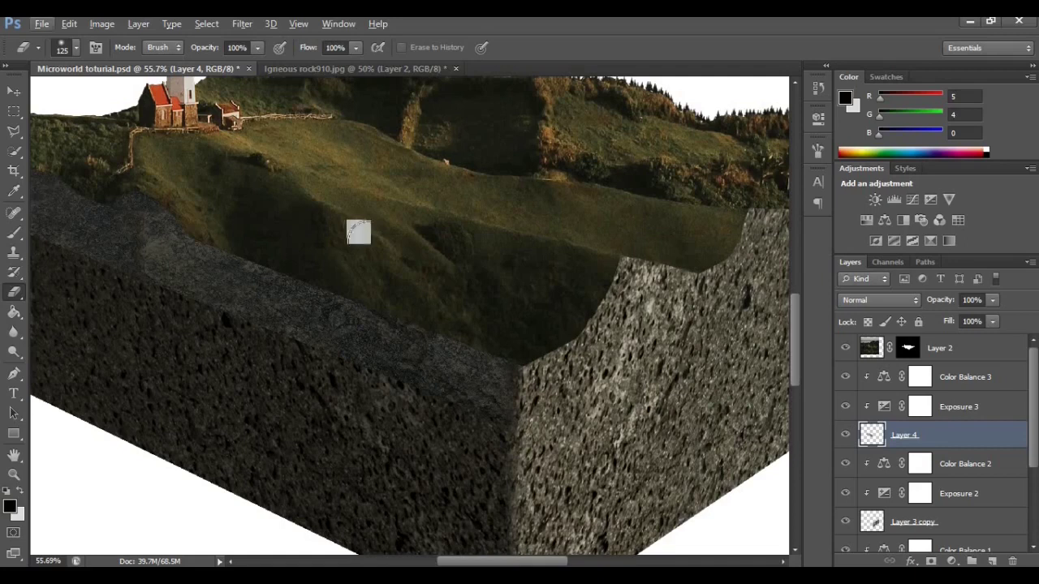
click(258, 47)
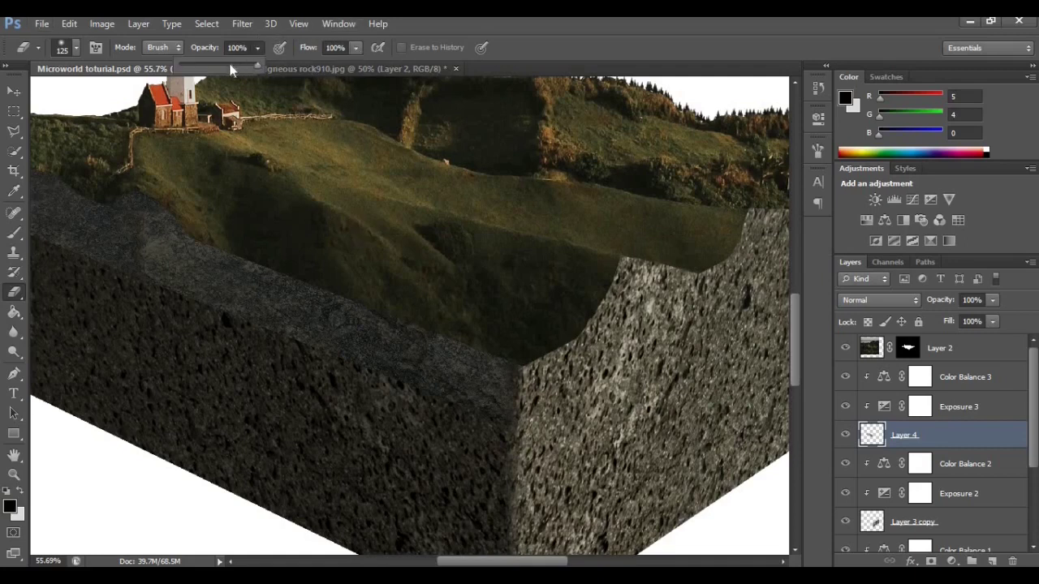
click(511, 414)
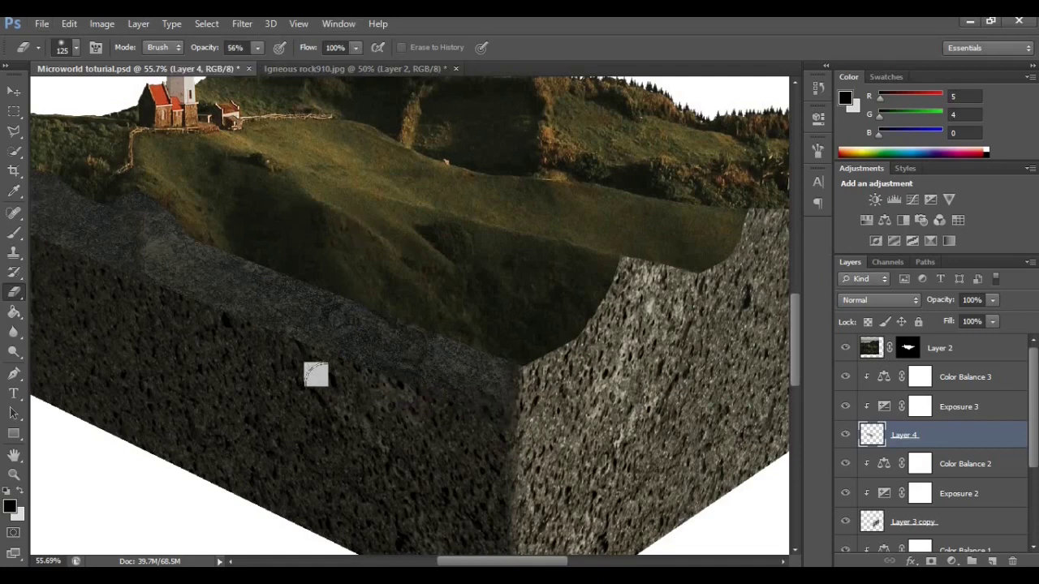
scroll(224, 305, left, 5)
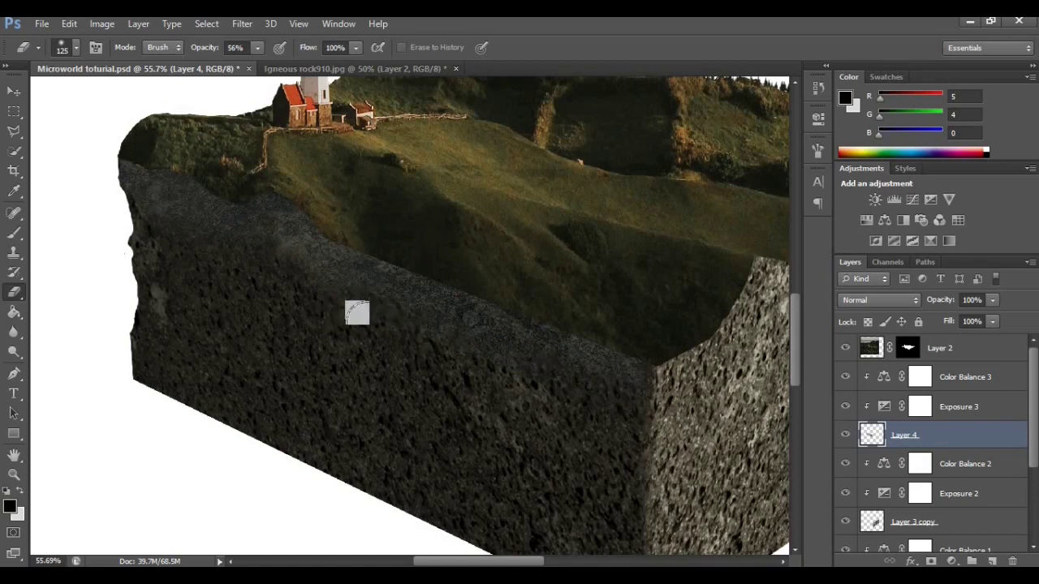
scroll(322, 338, down, 3)
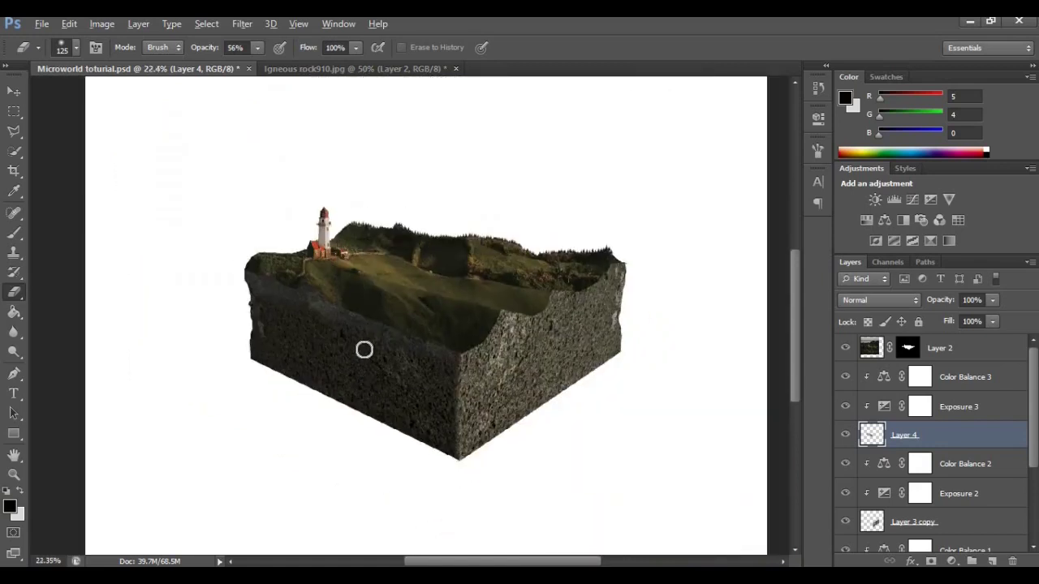
scroll(348, 317, up, 3)
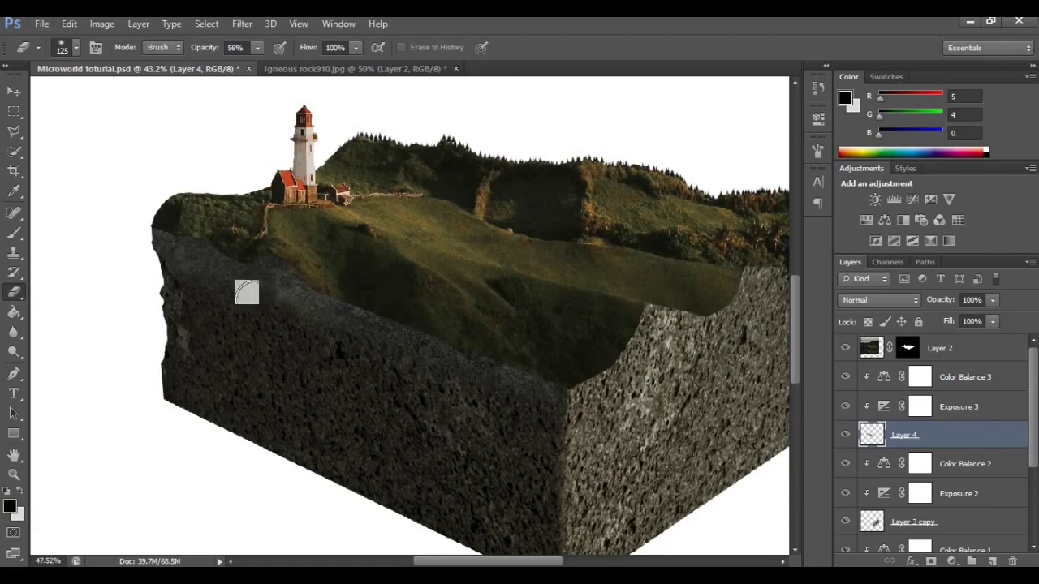
scroll(248, 292, up, 1)
Set the exposure of the adjustment clipped to Layer 4 to -5.12 and check the whole cube
click(964, 379)
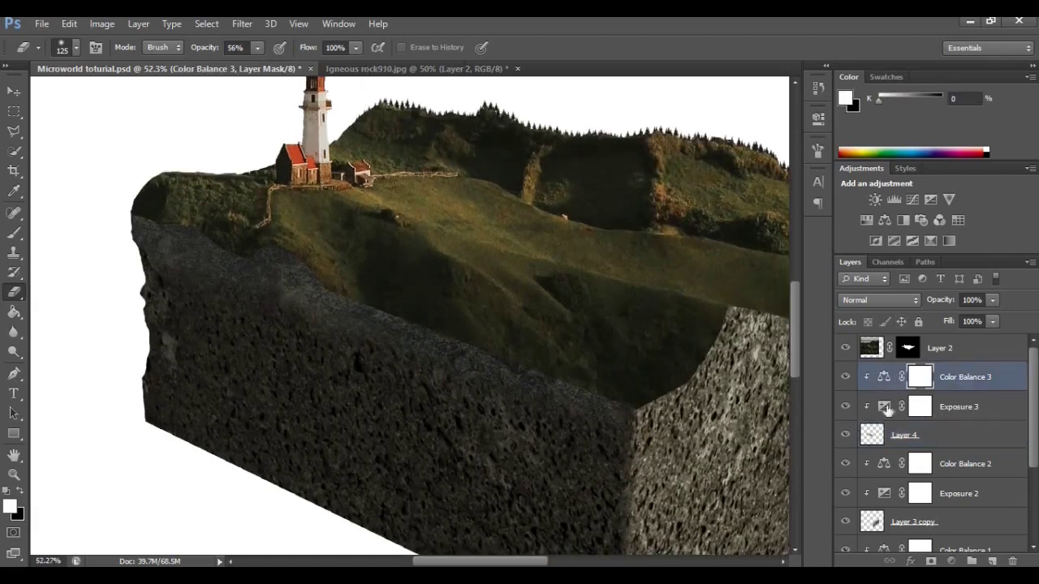
double_click(884, 407)
drag(627, 195, 631, 194)
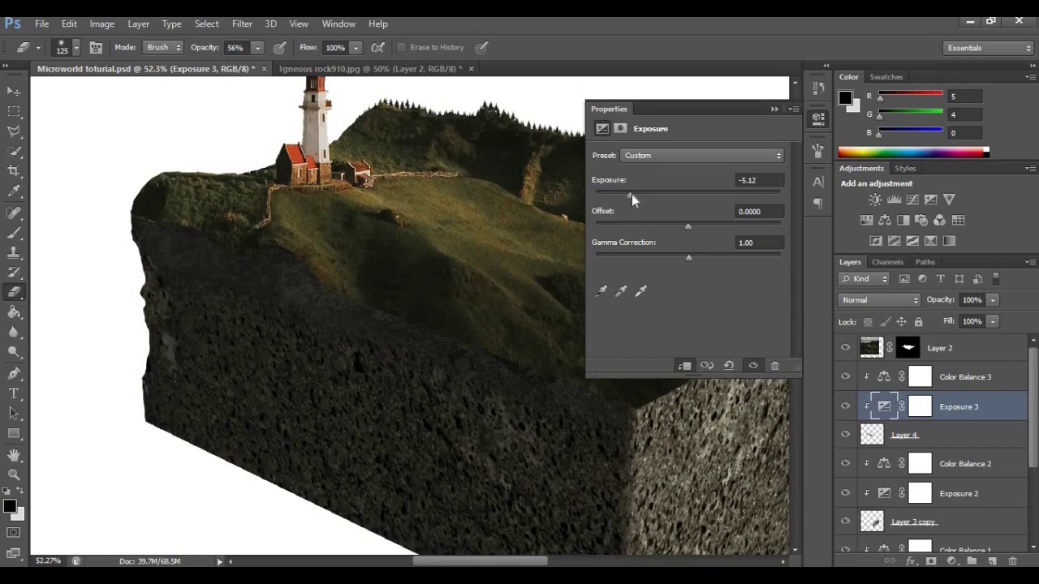
click(771, 109)
scroll(476, 273, down, 5)
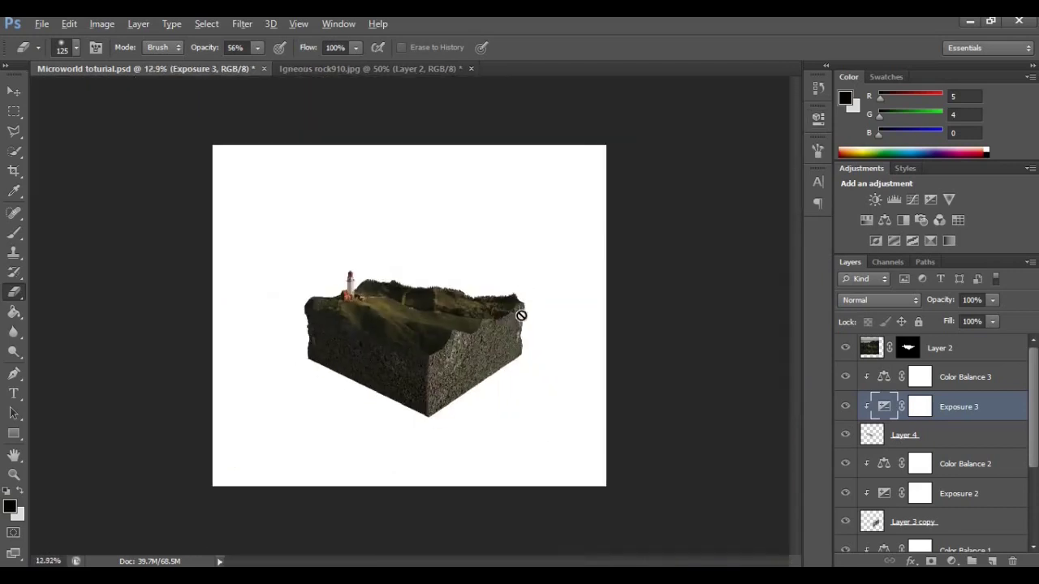
scroll(524, 342, up, 2)
scroll(524, 342, up, 2)
scroll(525, 347, down, 1)
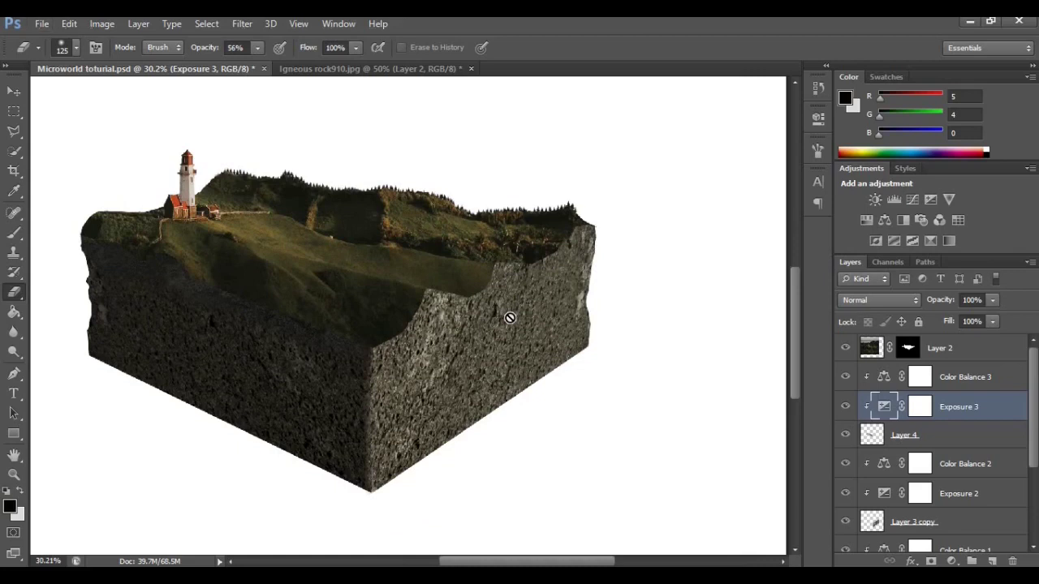
scroll(510, 317, up, 1)
Move the Layer 5 rock strip below Layer 4, rotate it to -26.74°, and place it along the right face's upper edge
key(v)
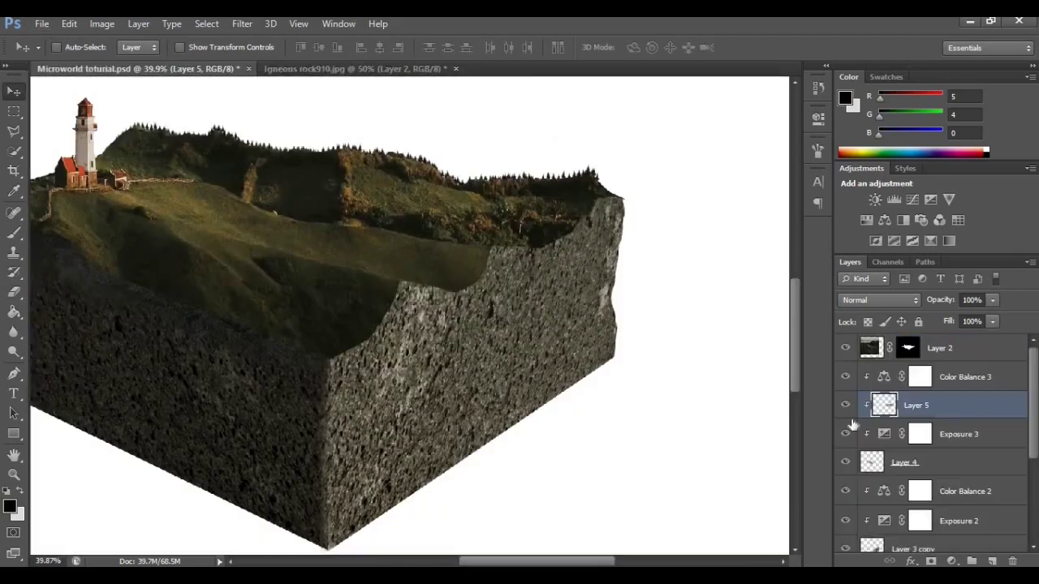
drag(934, 405, 951, 420)
key(ctrl+t)
drag(743, 337, 710, 252)
drag(641, 243, 566, 267)
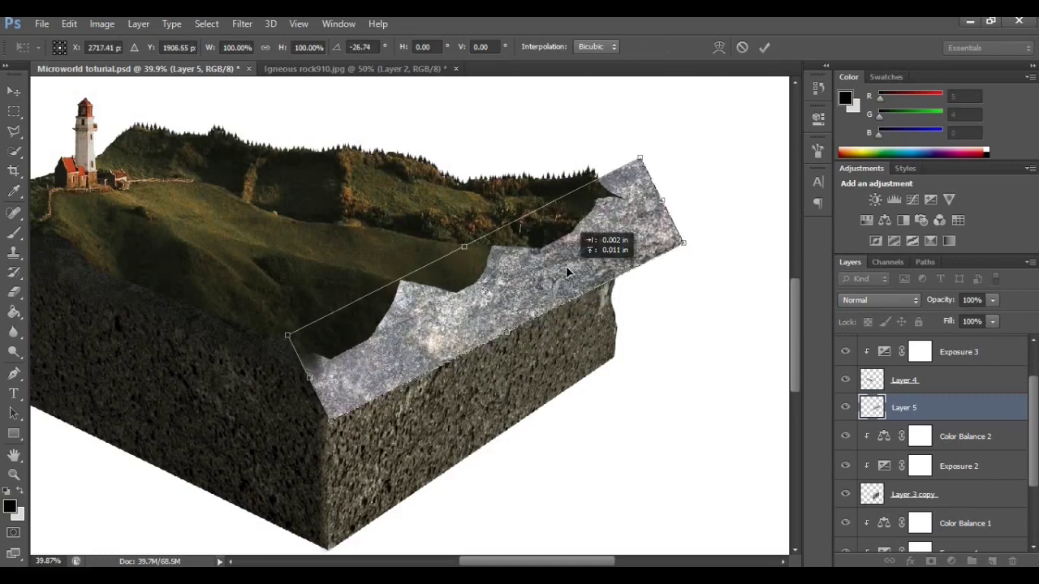
key(Return)
Add Exposure and Color Balance adjustments clipped to Layer 5, lowering the exposure to darken the strip
click(931, 199)
click(684, 366)
drag(686, 194, 655, 244)
click(903, 220)
click(684, 366)
click(877, 441)
drag(664, 197, 656, 193)
click(774, 108)
Fade the lower edge of Layer 5's rock strip into the right rock face with the soft eraser at 56% opacity
scroll(349, 471, up, 1)
scroll(349, 471, up, 5)
key(alt+bracketleft)
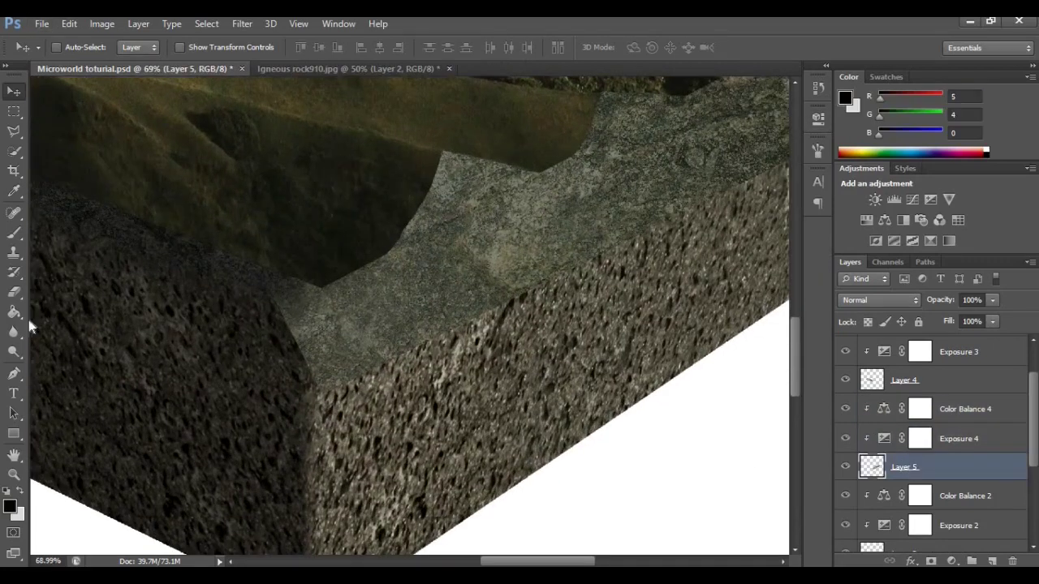
key(e)
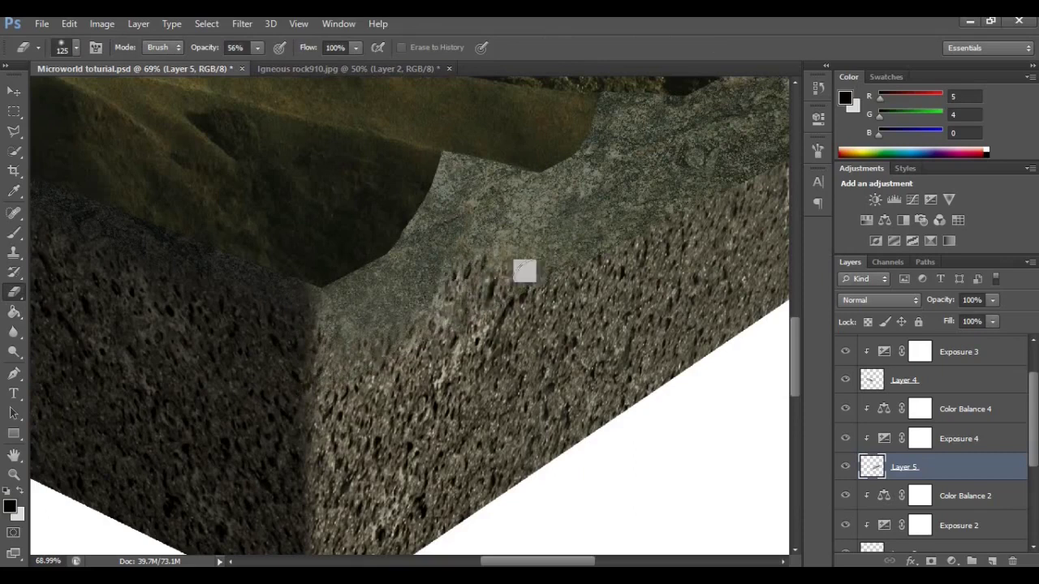
scroll(638, 242, down, 6)
scroll(707, 235, up, 6)
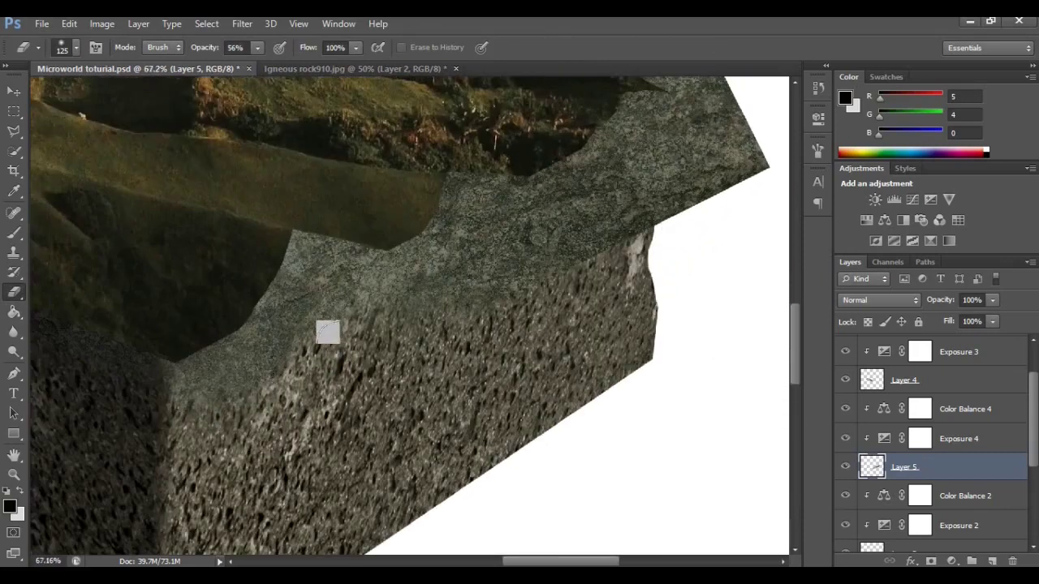
scroll(617, 216, right, 3)
scroll(572, 208, up, 3)
Erase the part of Layer 5's strip overhanging the cube's right edge with a hard 125 px eraser at 100% opacity
mouse_move(485, 367)
mouse_down()
mouse_move(460, 373)
mouse_move(521, 321)
mouse_up()
drag(257, 48, 297, 65)
click(532, 153)
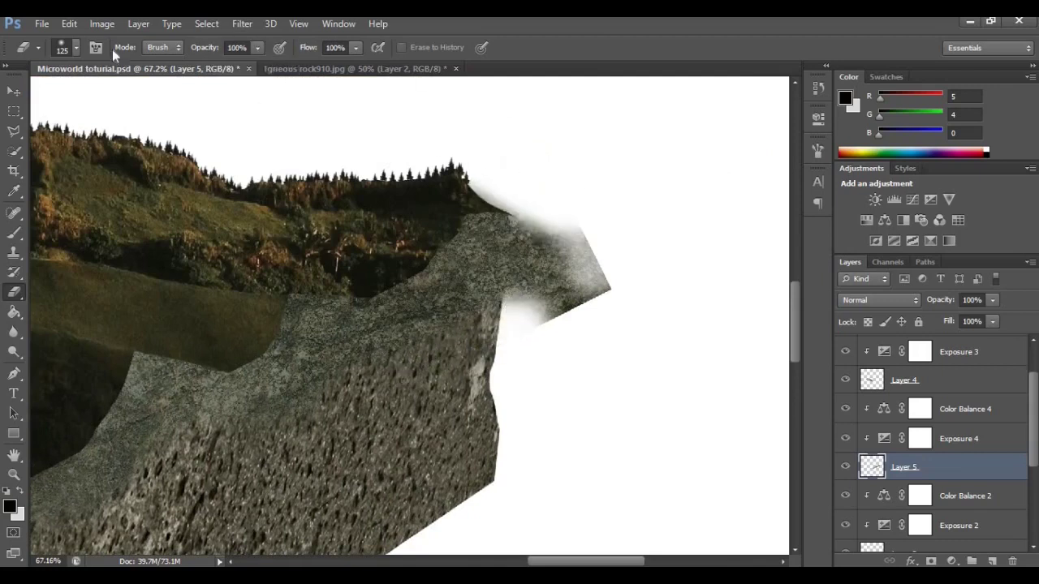
click(76, 47)
scroll(556, 179, up, 3)
drag(601, 300, 503, 357)
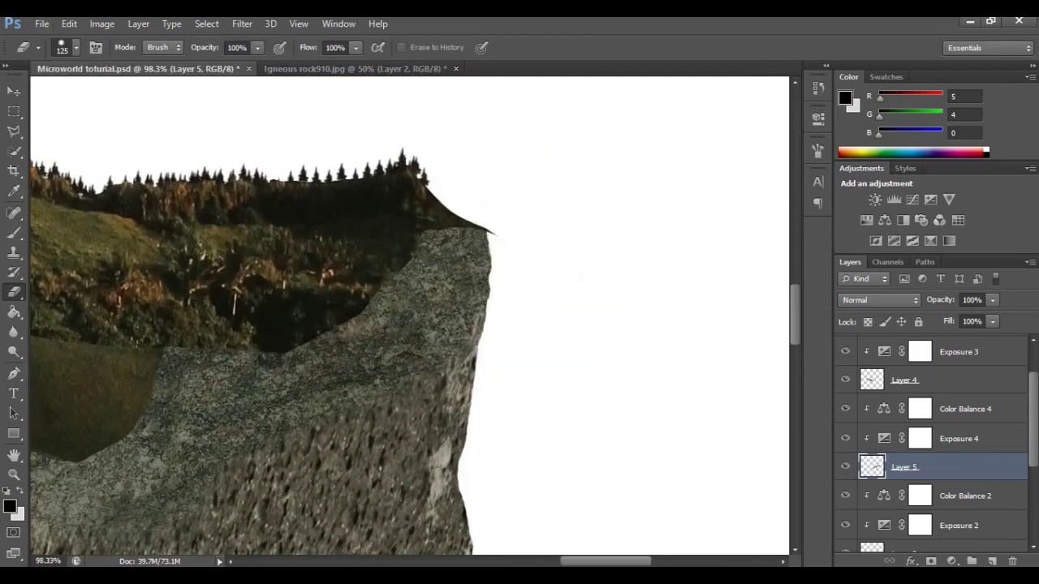
Readjust the Color Balance clipped to Layer 5 to remove the strip's green cast and match the rock below
scroll(476, 378, down, 5)
scroll(475, 379, up, 3)
click(944, 427)
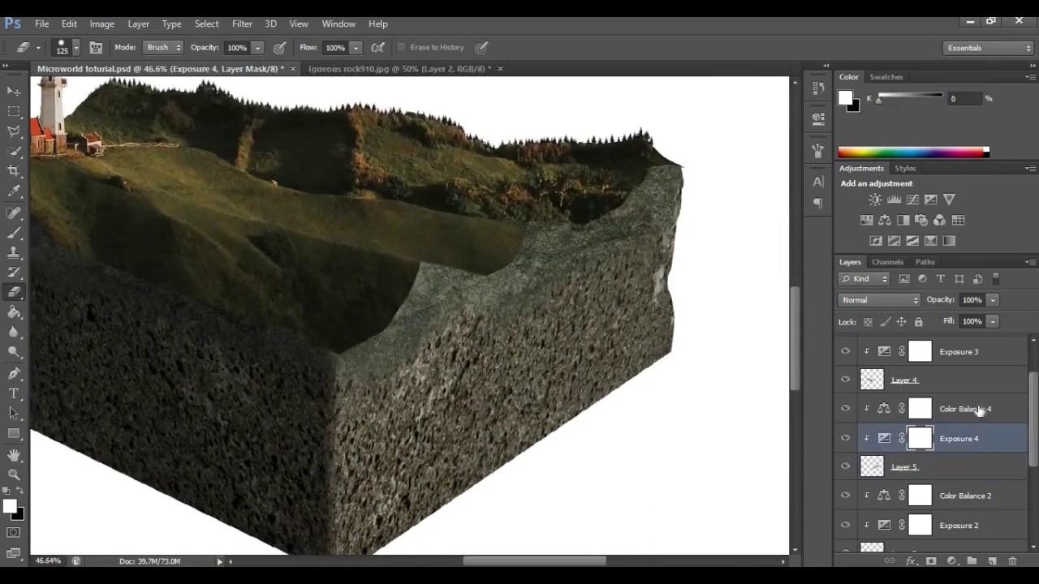
double_click(884, 409)
click(774, 108)
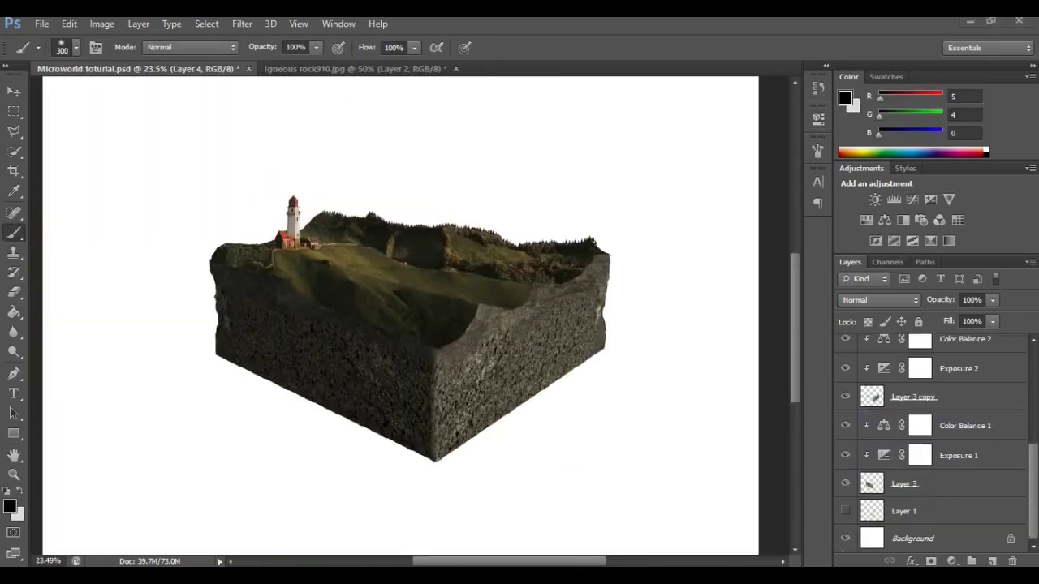
Add an empty layer directly above Layer 3, clipped to it, for shading the left rock face
scroll(171, 359, up, 4)
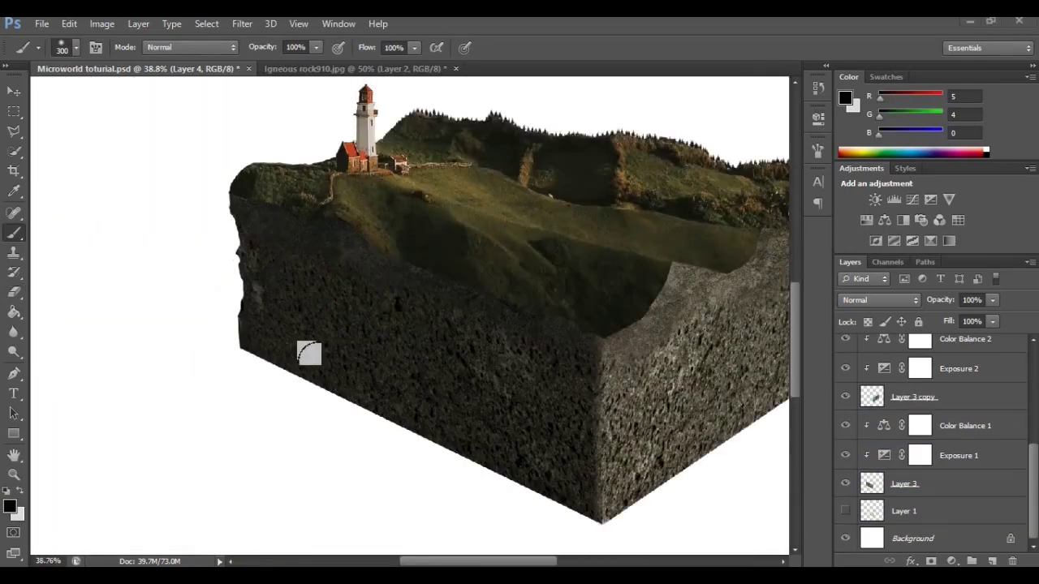
scroll(328, 342, down, 2)
scroll(327, 341, right, 1)
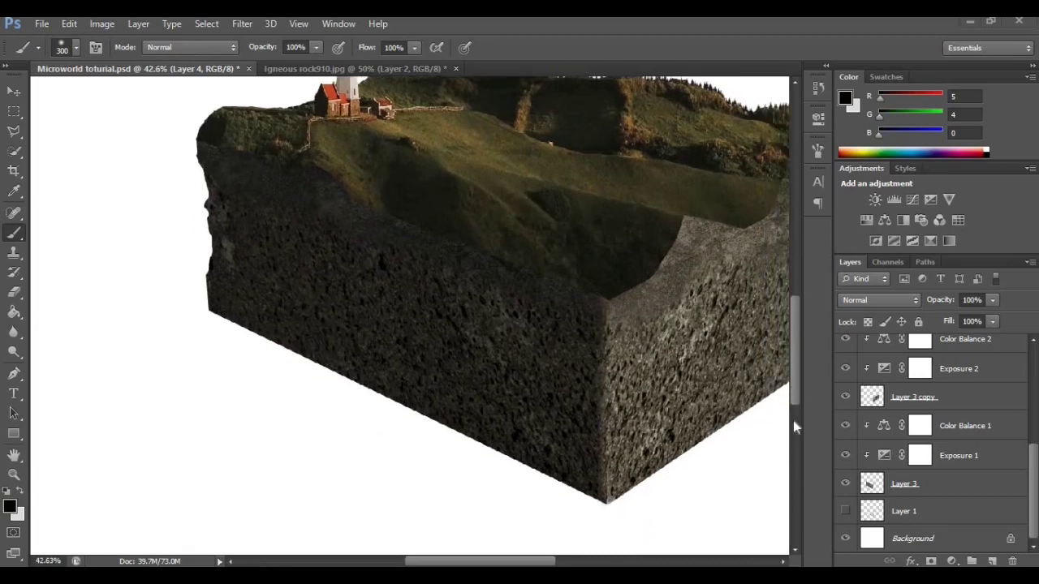
click(926, 487)
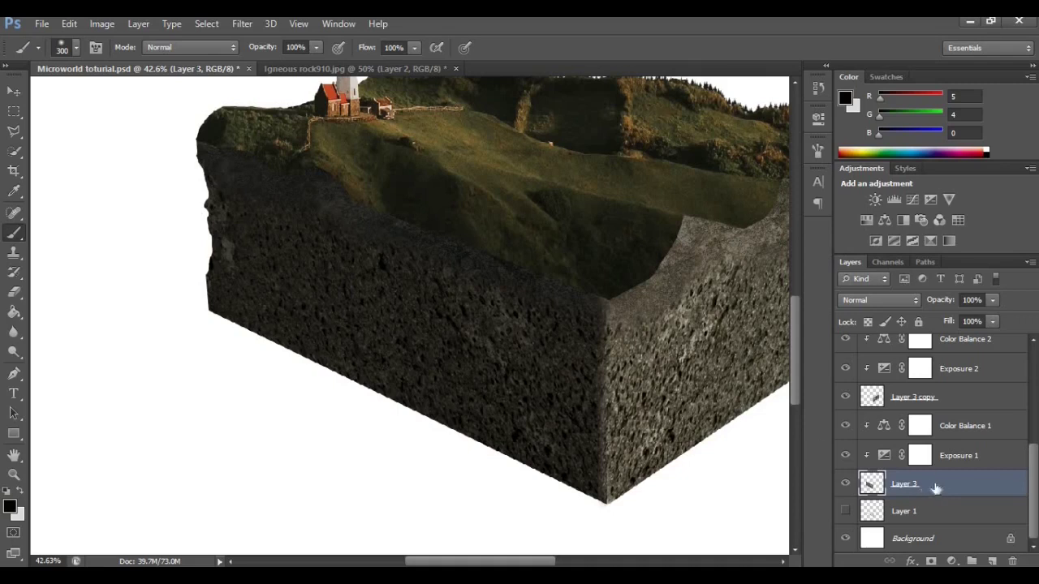
click(993, 562)
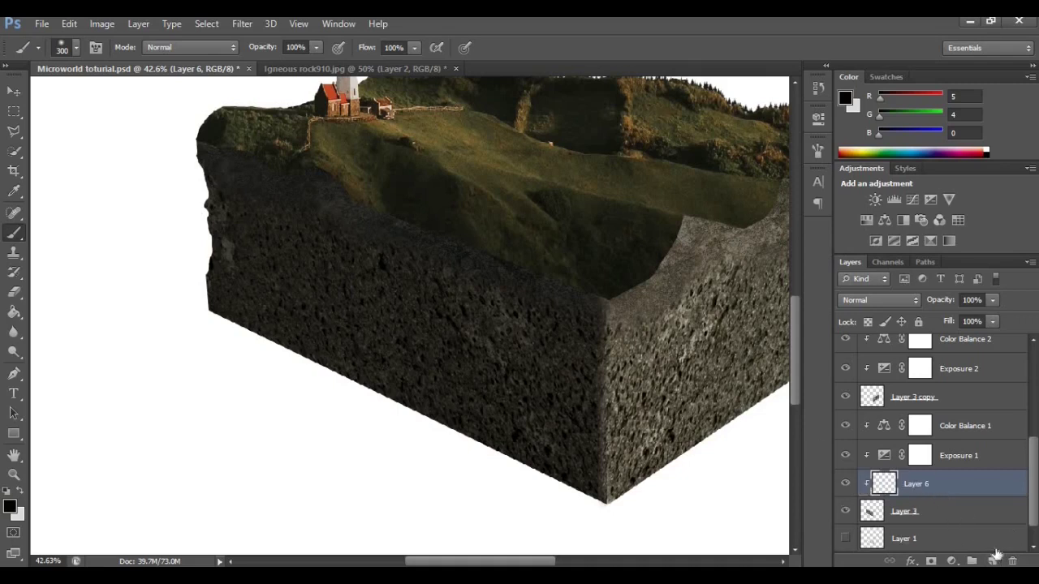
Paint black shading along the lower part of the left rock face with a soft 300 px brush at 35% opacity
mouse_move(235, 309)
mouse_down()
mouse_move(300, 341)
mouse_move(560, 410)
mouse_move(357, 293)
mouse_move(410, 350)
mouse_up()
key(ctrl+z)
drag(256, 71, 263, 71)
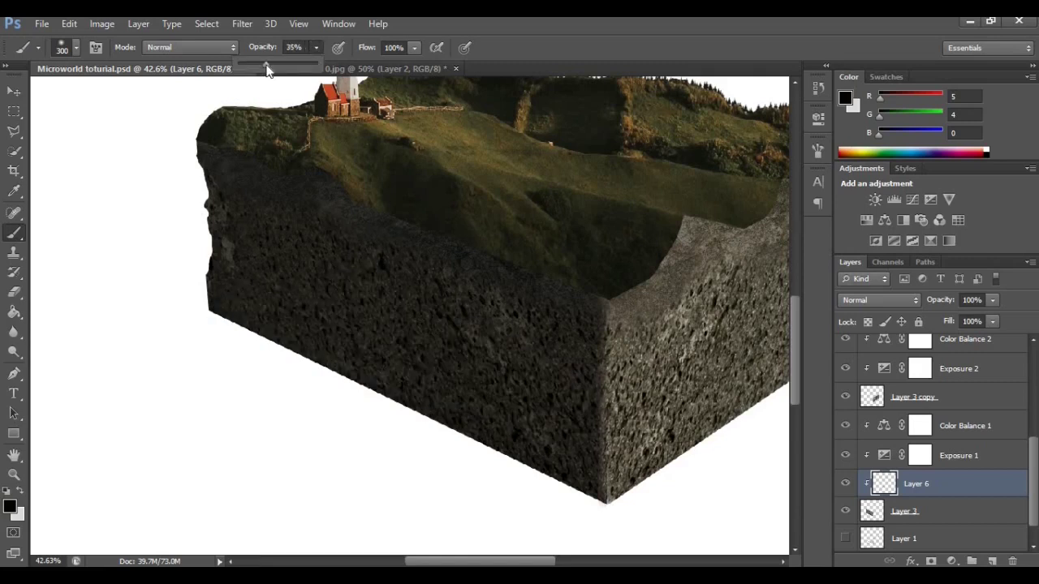
drag(231, 304, 552, 454)
drag(374, 309, 247, 258)
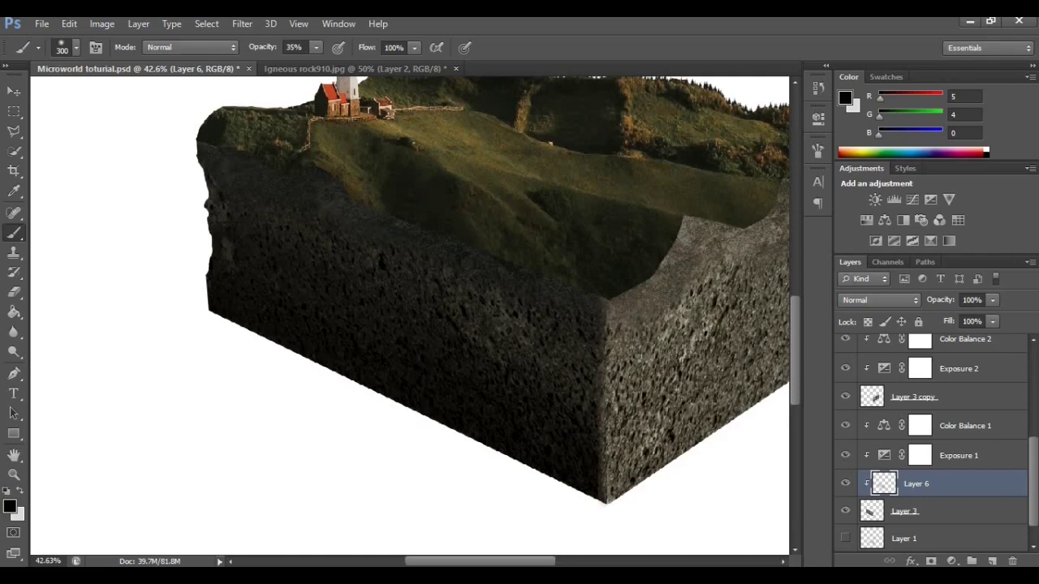
Deepen the black shading along the left rock face's lower edge with a soft 90 px brush at 22% opacity
scroll(220, 341, up, 3)
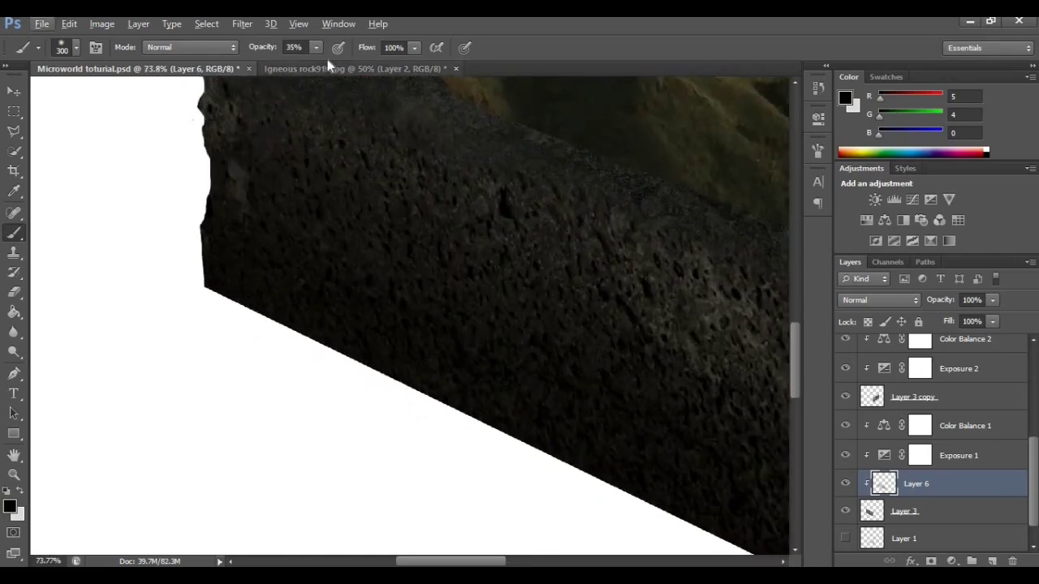
click(313, 49)
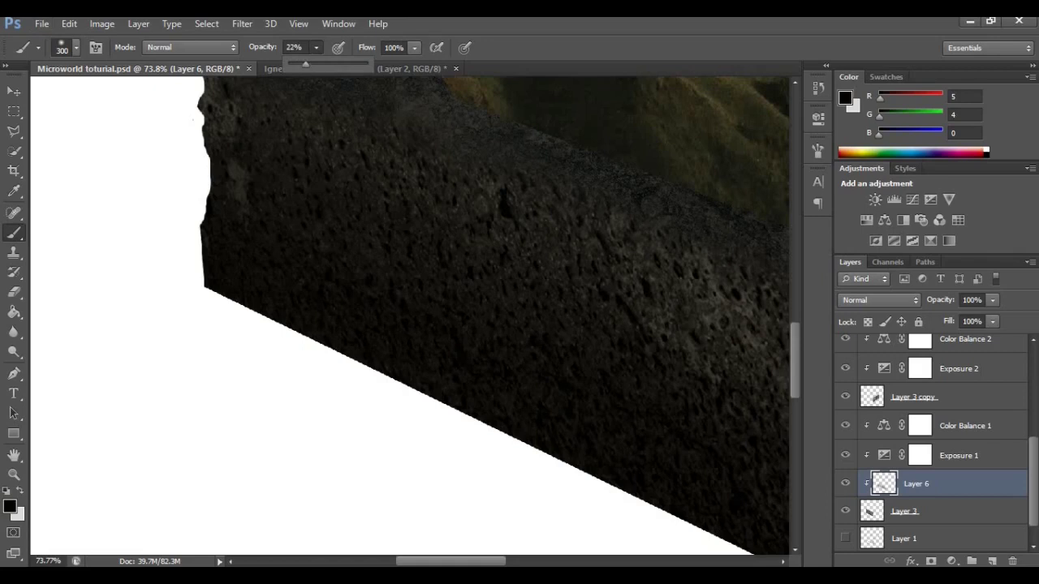
key(bracketleft)
key(bracketleft)
key(bracketleft)
key(bracketleft)
key(bracketleft)
key(bracketleft)
key(bracketleft)
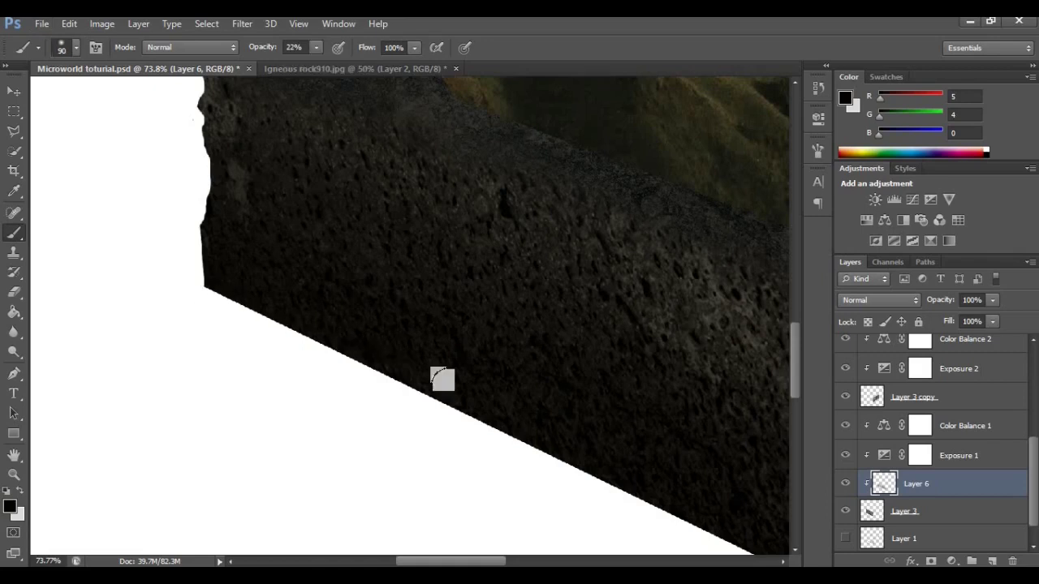
drag(560, 475, 454, 381)
scroll(373, 409, down, 5)
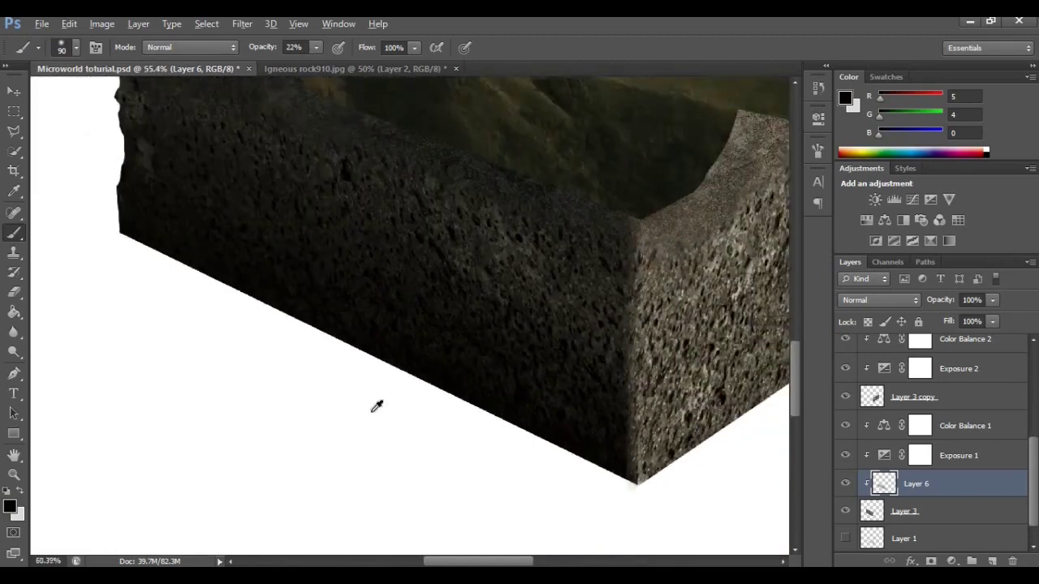
Add an empty layer directly above Layer 3 copy, clipped to it, for shading the right rock face
scroll(366, 388, up, 5)
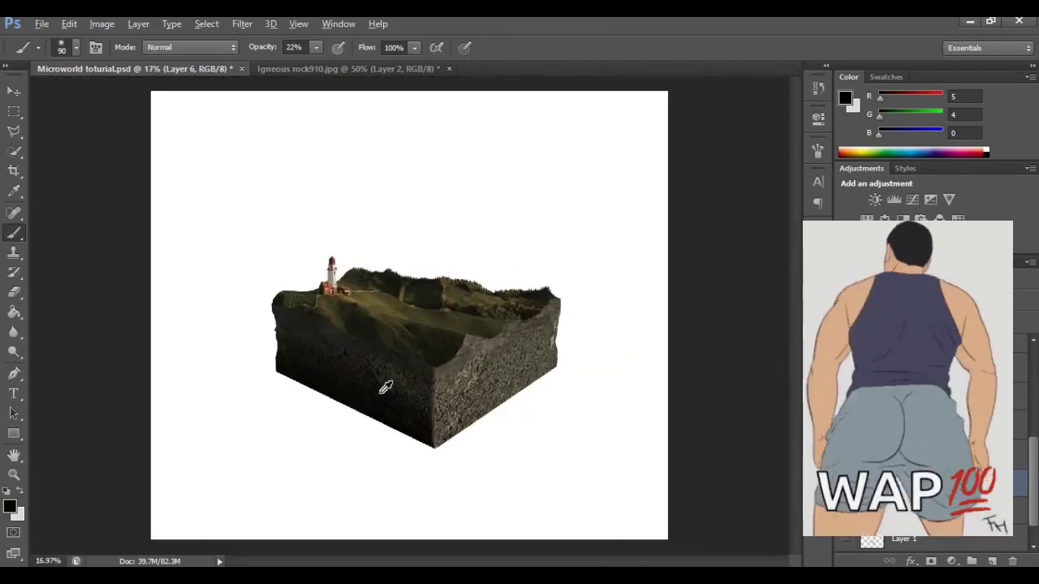
scroll(412, 373, up, 2)
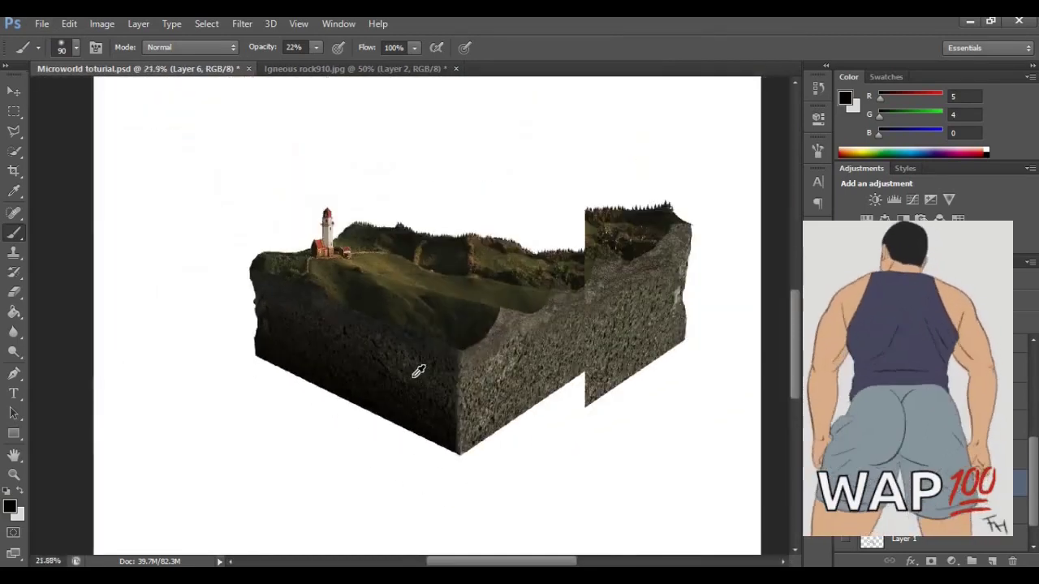
scroll(416, 373, down, 2)
click(14, 92)
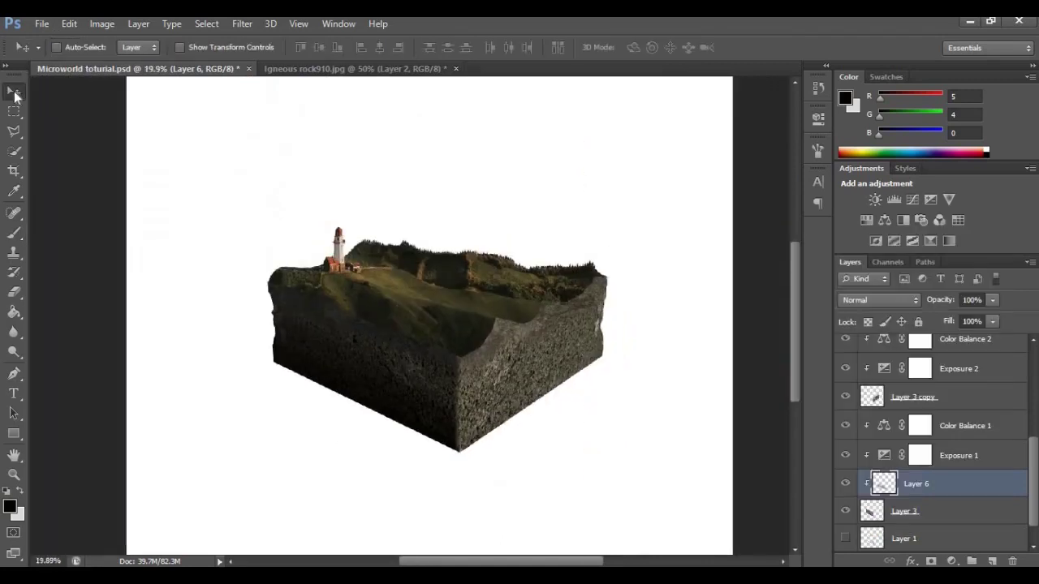
scroll(500, 428, up, 2)
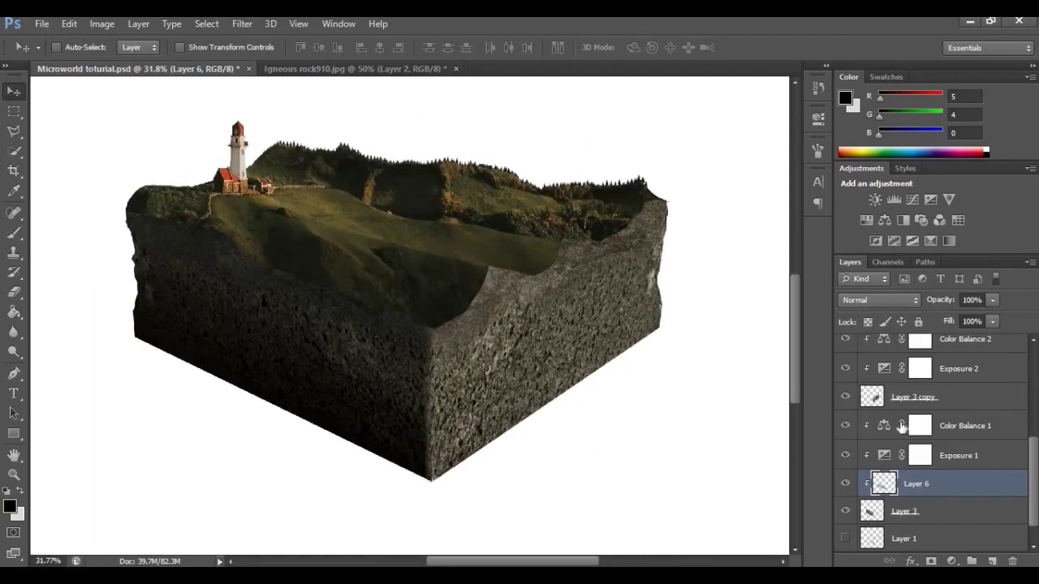
click(937, 396)
click(991, 560)
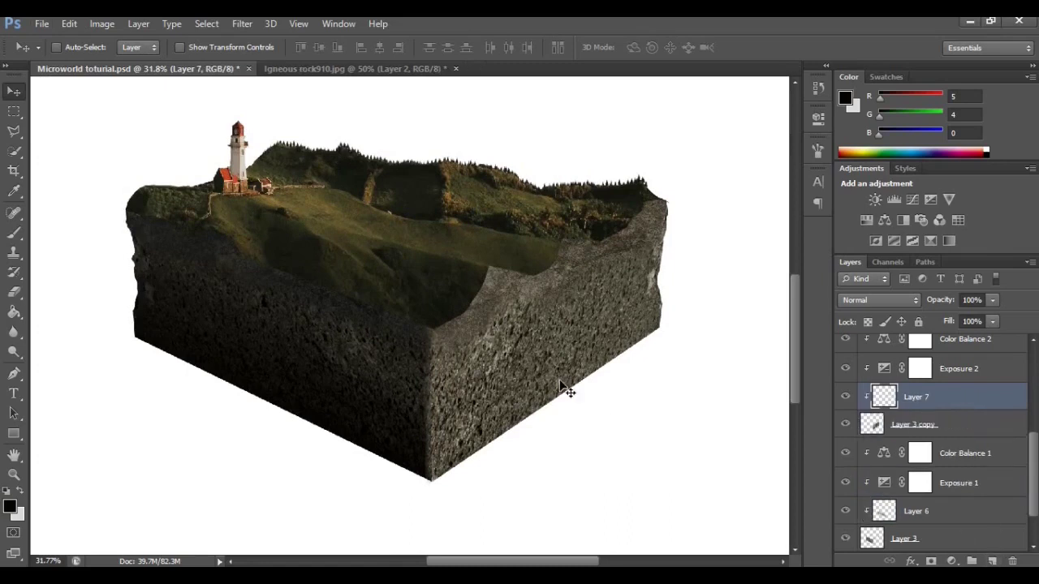
Paint a black shading band across the middle of the right rock face with a soft 90 px brush at 22% opacity
scroll(527, 372, right, 2)
scroll(528, 372, up, 3)
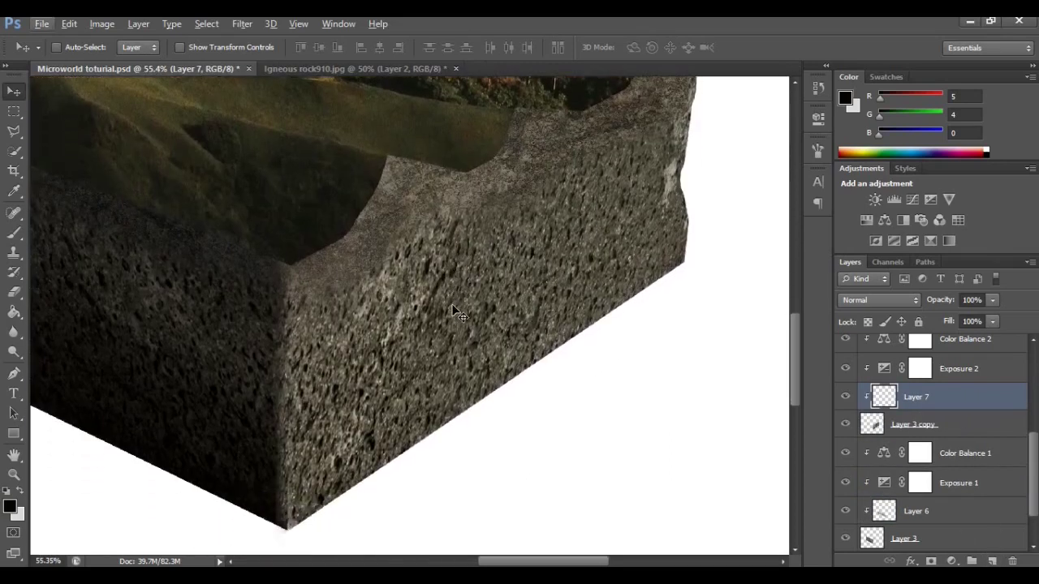
click(14, 233)
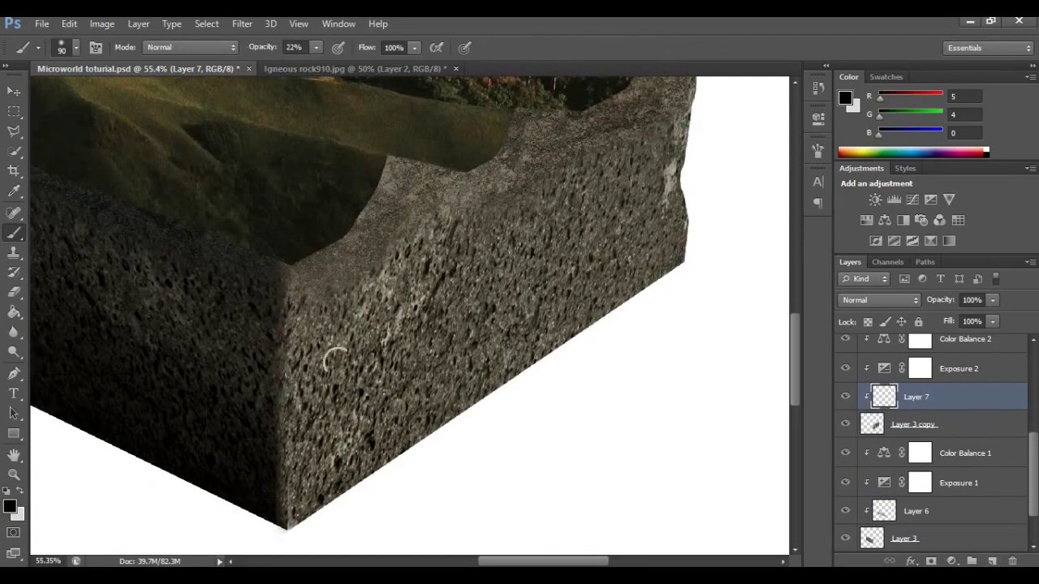
mouse_move(246, 395)
mouse_down()
mouse_move(290, 359)
mouse_move(260, 364)
mouse_up()
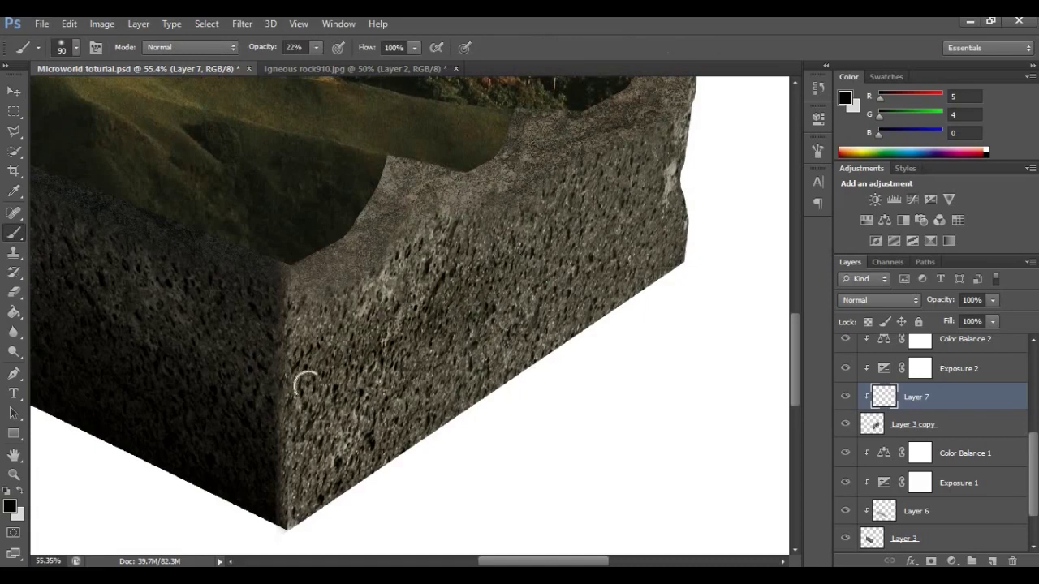
mouse_move(406, 336)
mouse_down()
mouse_move(359, 350)
mouse_move(638, 208)
mouse_up()
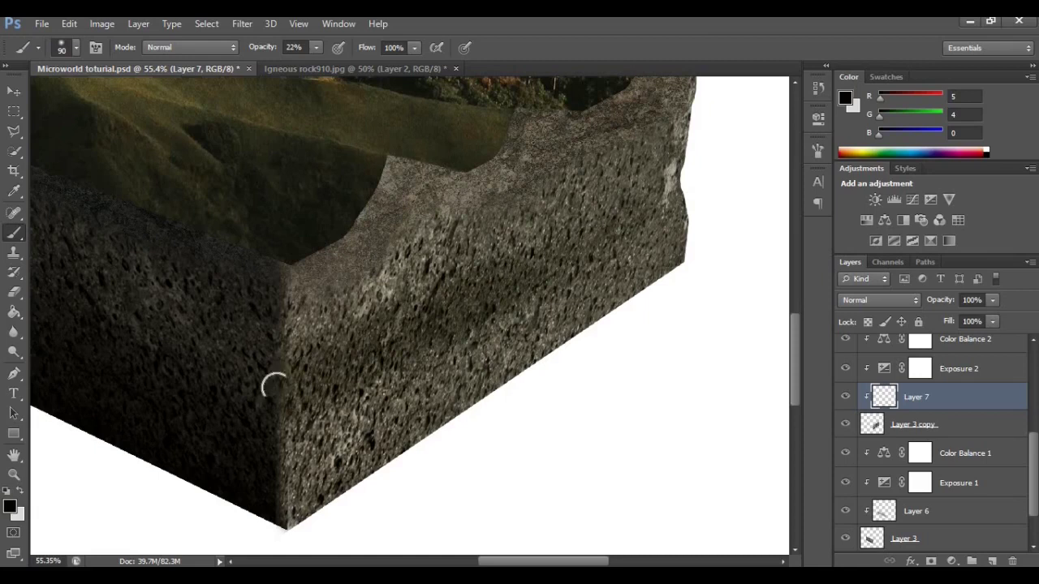
Darken the lower part of the right rock face with broad black strokes, using a soft 250 px brush at 22% opacity
scroll(445, 326, down, 1)
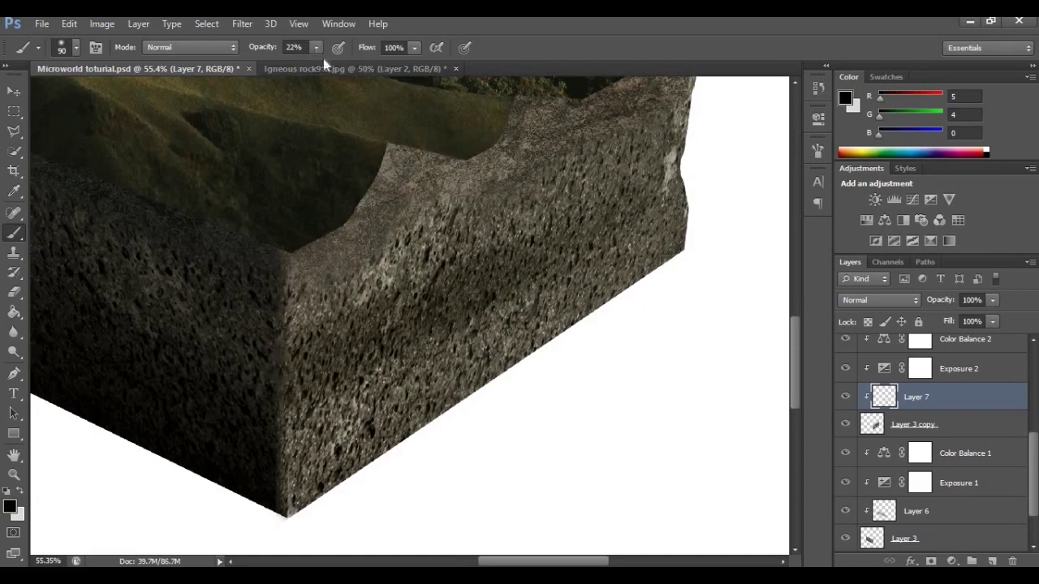
key(bracketright)
key(bracketright)
key(bracketright)
key(bracketright)
key(bracketright)
key(bracketright)
key(bracketright)
mouse_move(527, 348)
mouse_down()
mouse_move(410, 406)
mouse_move(308, 479)
mouse_up()
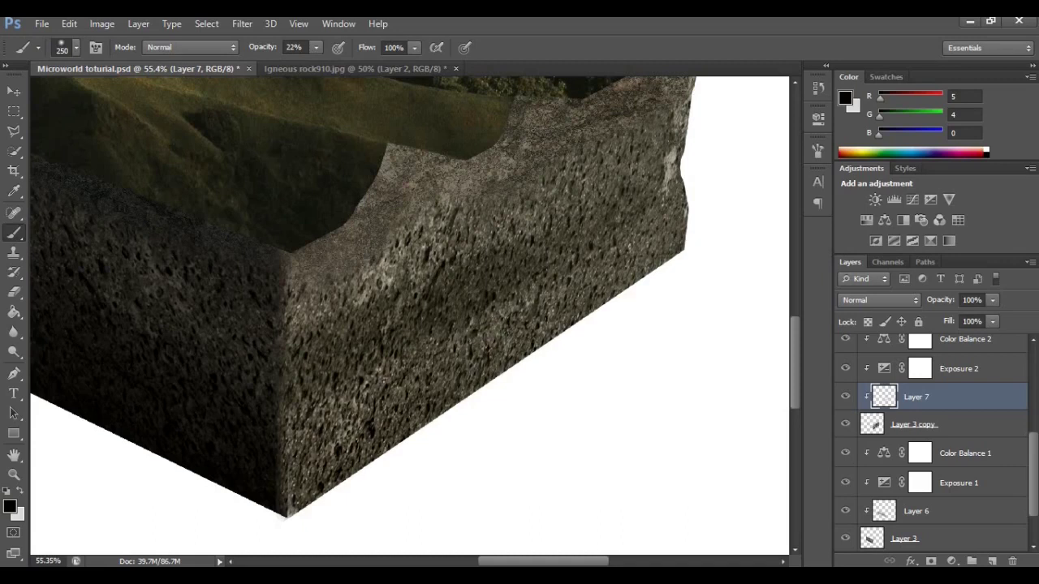
drag(313, 483, 455, 385)
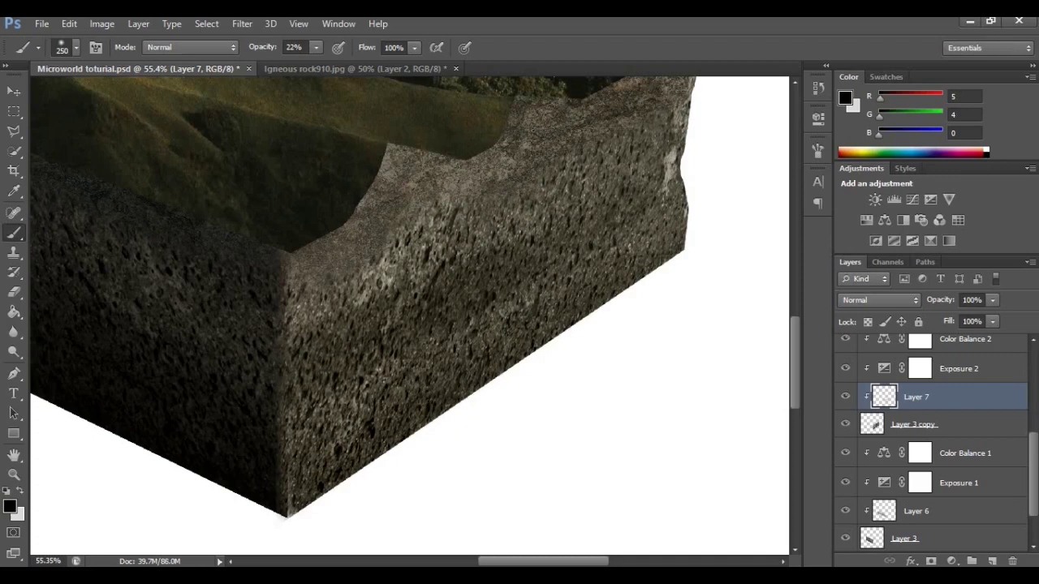
Paint a darker black edge along the bottom of the right rock face with a soft 70 px brush at 36% opacity
click(317, 49)
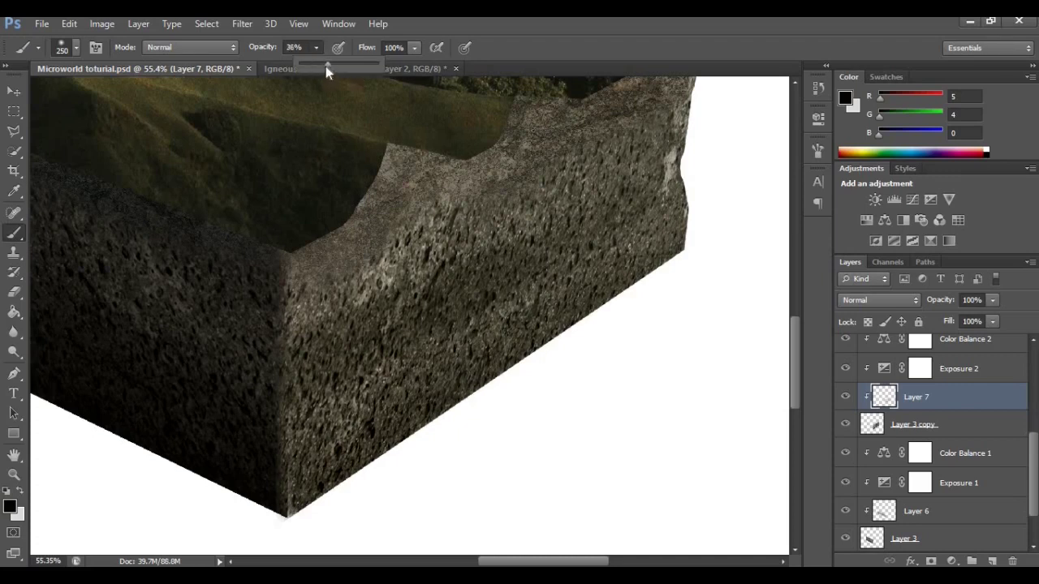
key(bracketleft)
key(bracketleft)
key(bracketleft)
key(bracketleft)
key(bracketleft)
key(bracketleft)
key(bracketleft)
key(bracketleft)
scroll(440, 419, up, 1)
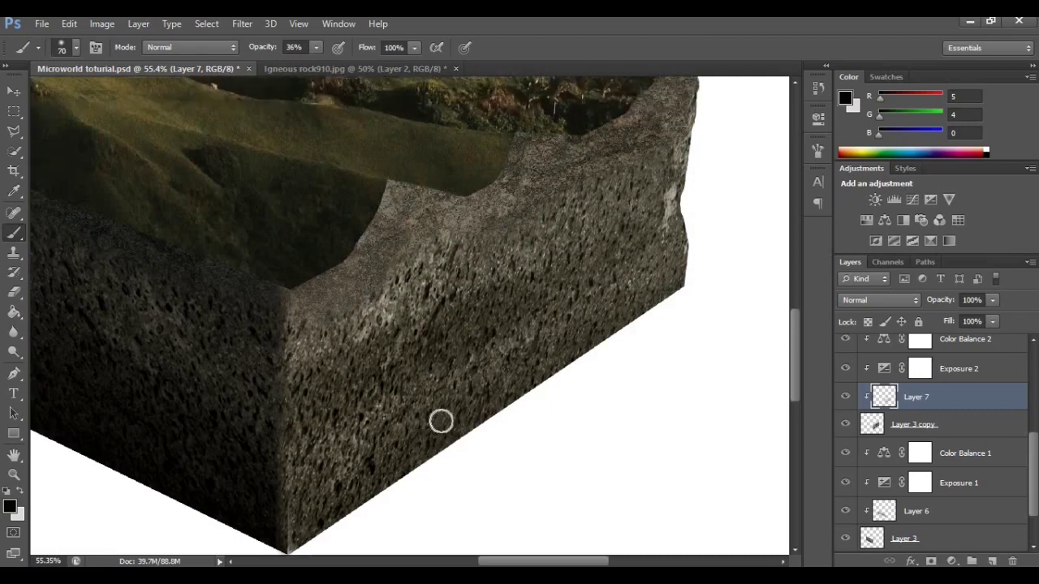
scroll(389, 428, down, 2)
mouse_move(317, 448)
mouse_down()
mouse_move(285, 467)
mouse_move(359, 429)
mouse_move(345, 430)
mouse_move(475, 341)
mouse_up()
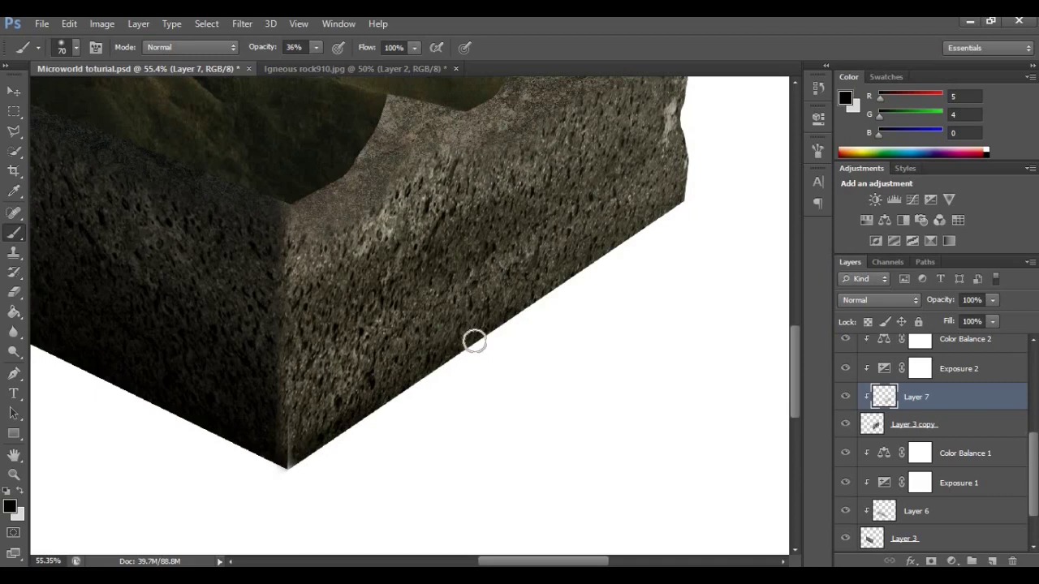
drag(619, 249, 310, 438)
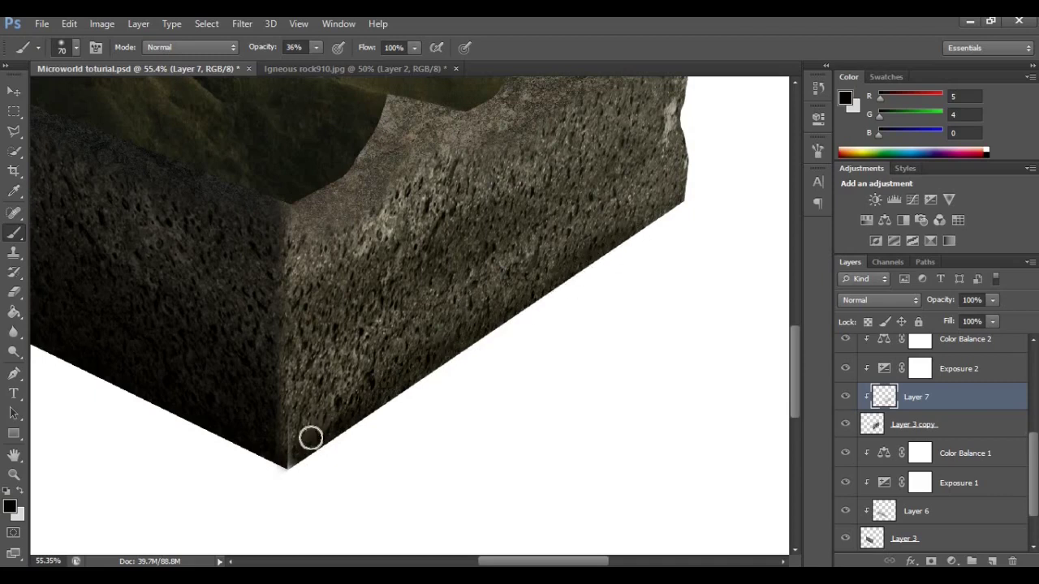
Examine the shading on both rock faces, viewing the whole cube and the grass-to-rock boundary up close
scroll(292, 423, down, 2)
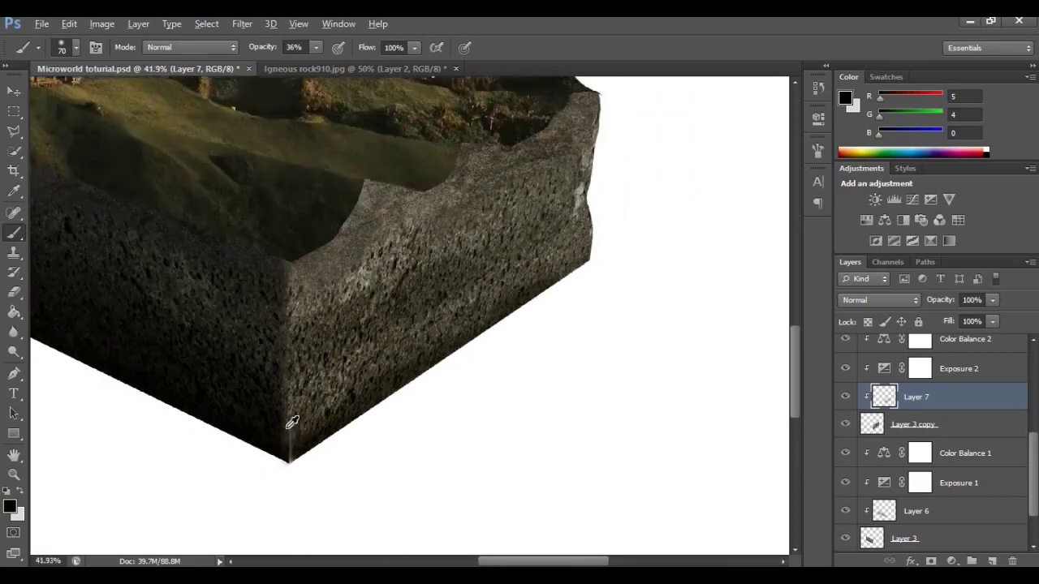
scroll(292, 424, down, 5)
scroll(301, 409, up, 1)
scroll(330, 397, up, 1)
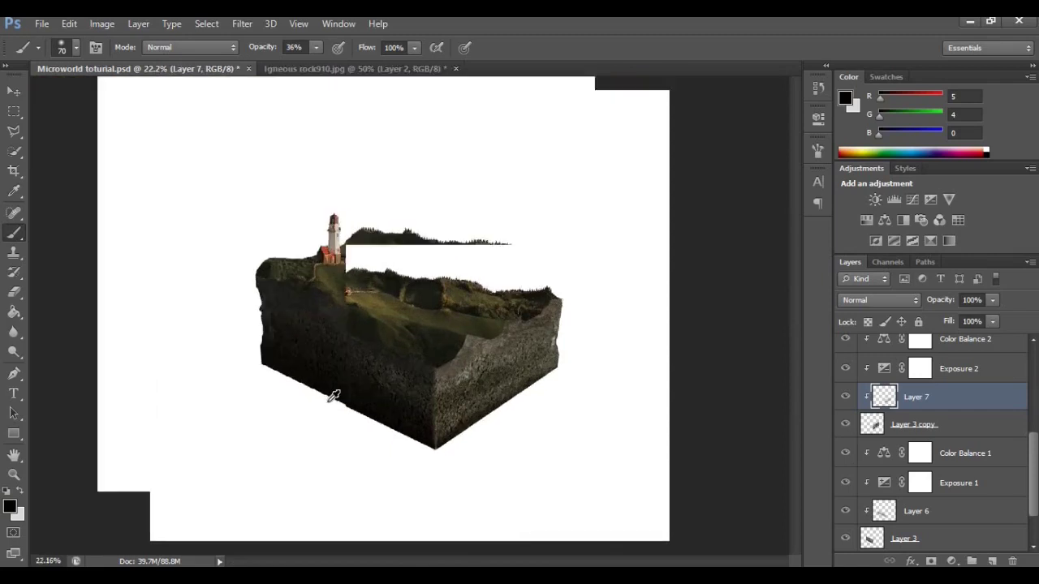
scroll(423, 346, up, 3)
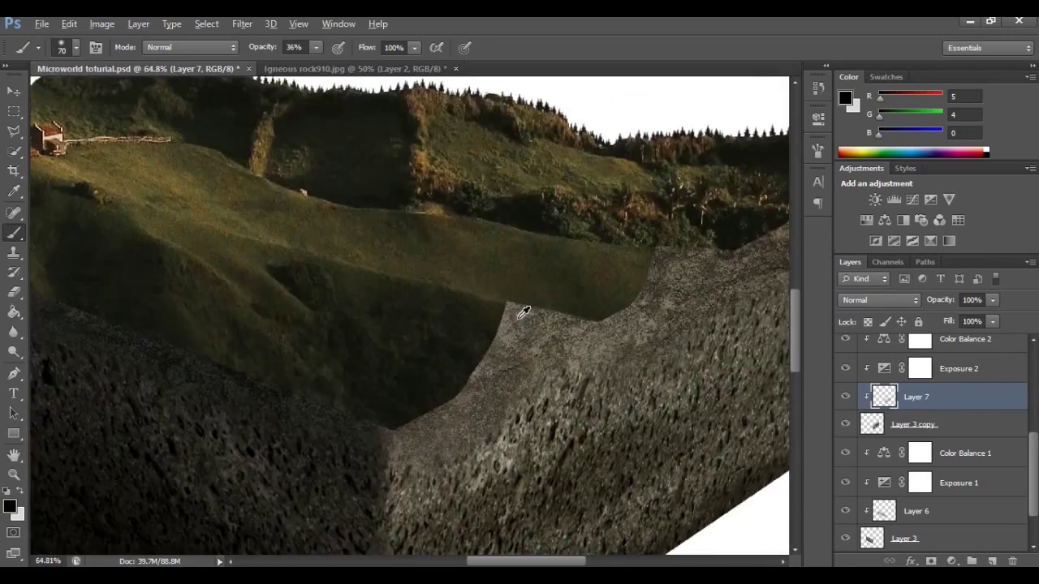
scroll(417, 357, down, 3)
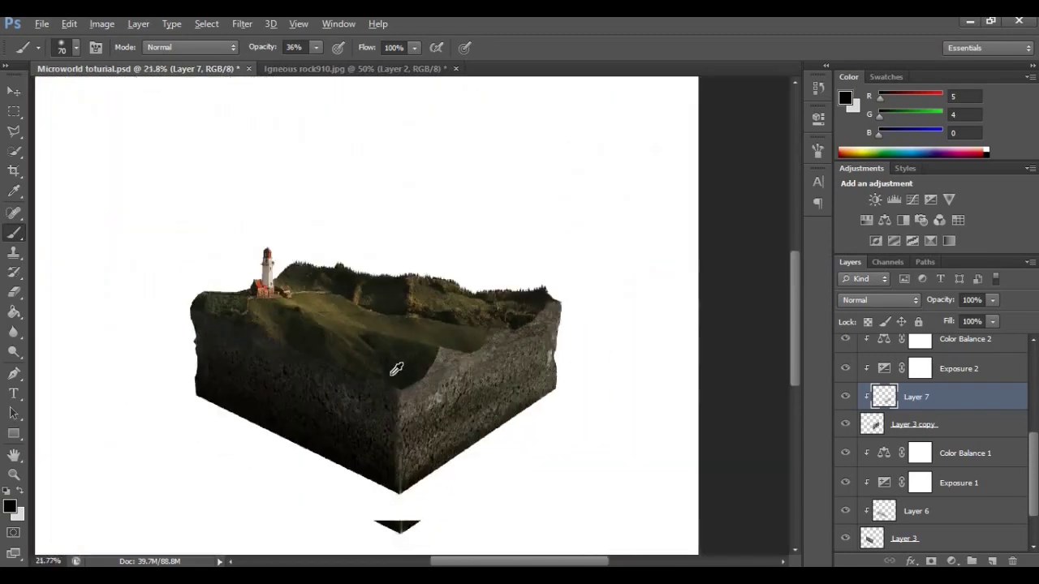
click(13, 91)
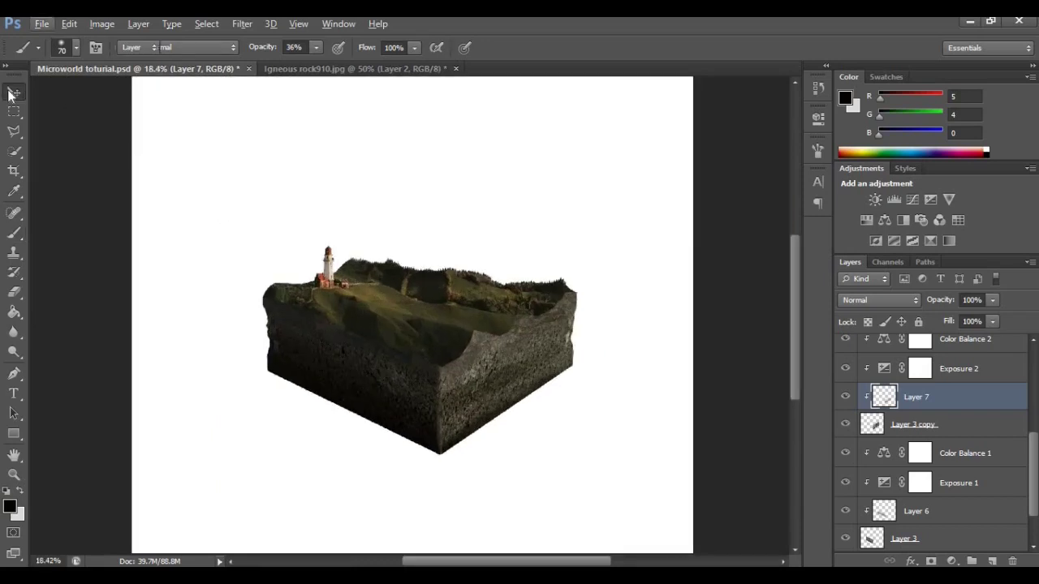
scroll(409, 345, down, 2)
scroll(418, 365, up, 1)
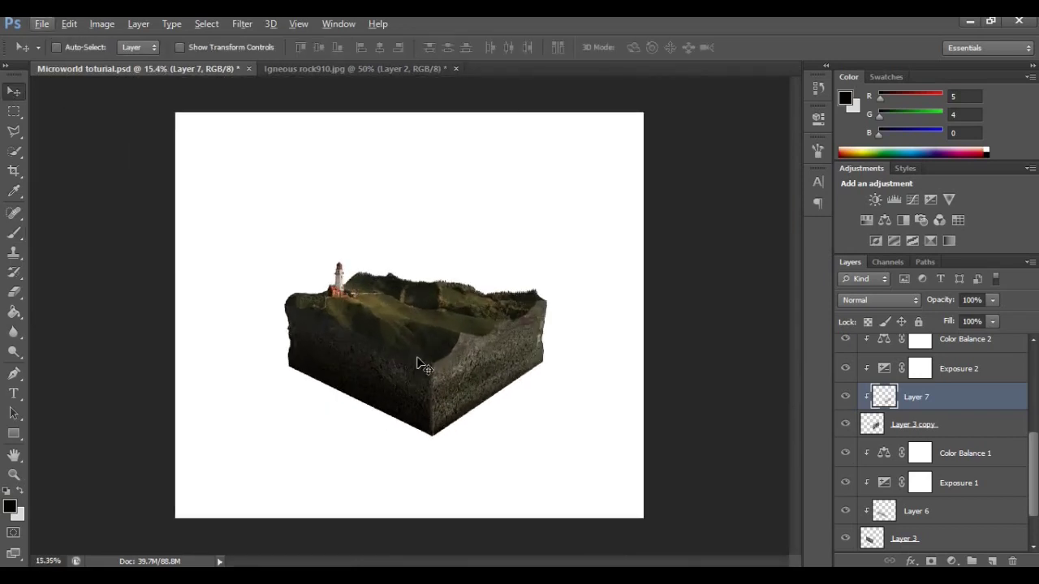
Add an empty layer directly above Layer 1, beneath all the rock layers, for debris under the cube
scroll(937, 471, down, 2)
click(927, 512)
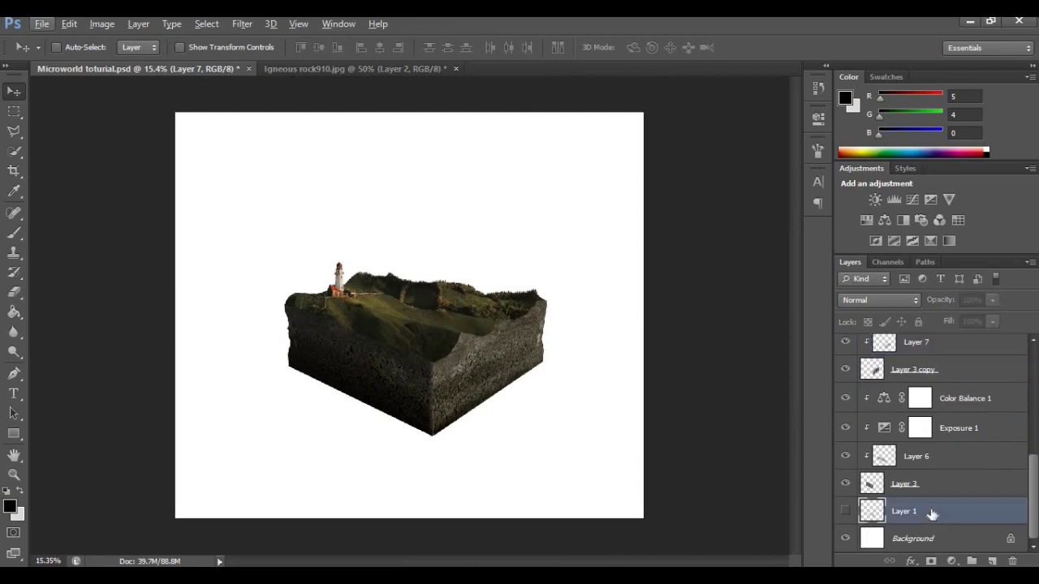
click(993, 561)
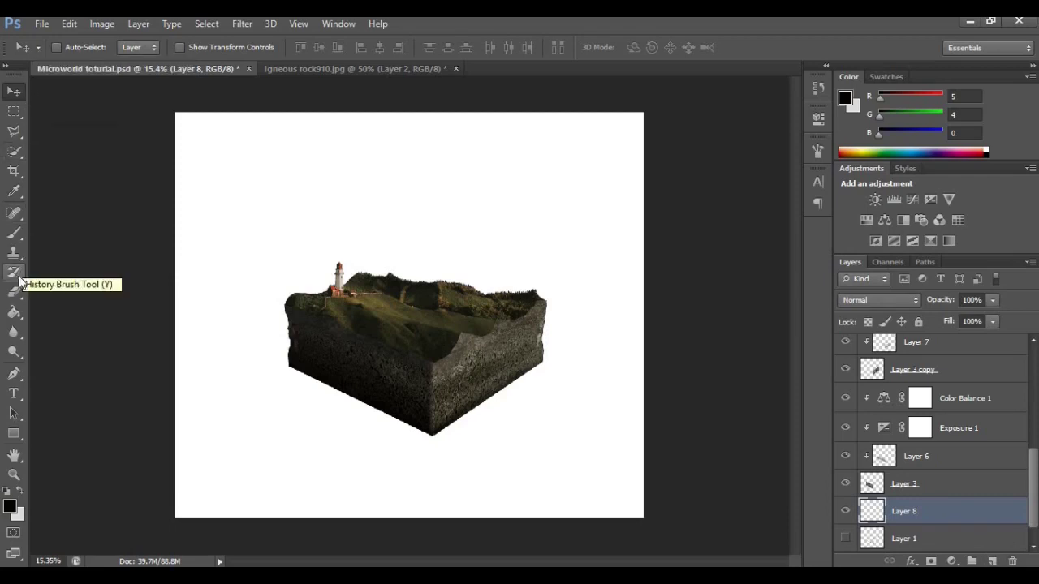
Try stamping black debris specks below the cube's left face with the 1813 px particle brush, raising its opacity to 100%
click(12, 235)
click(78, 46)
scroll(95, 209, down, 5)
scroll(97, 220, down, 3)
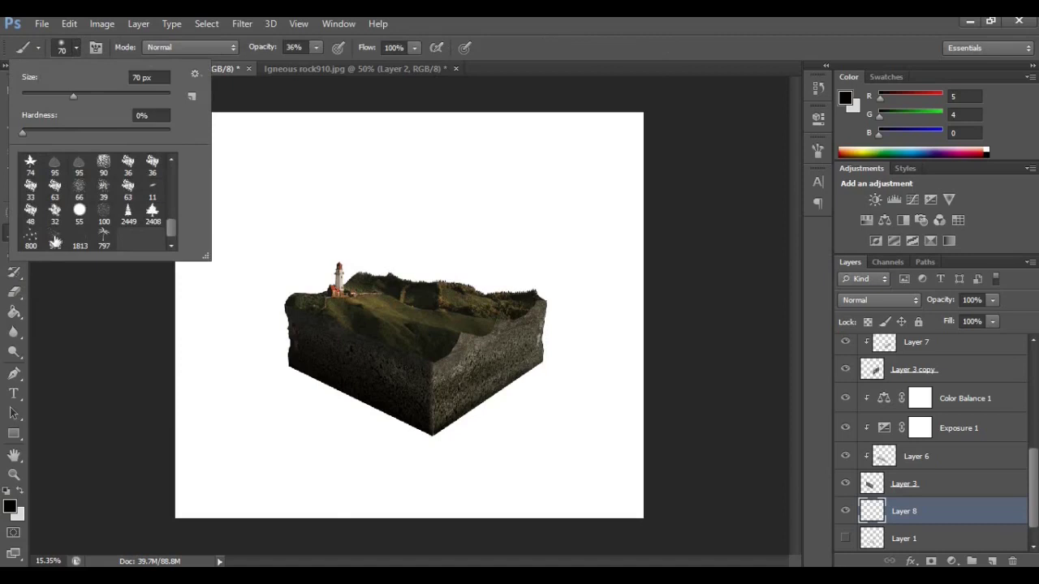
double_click(73, 242)
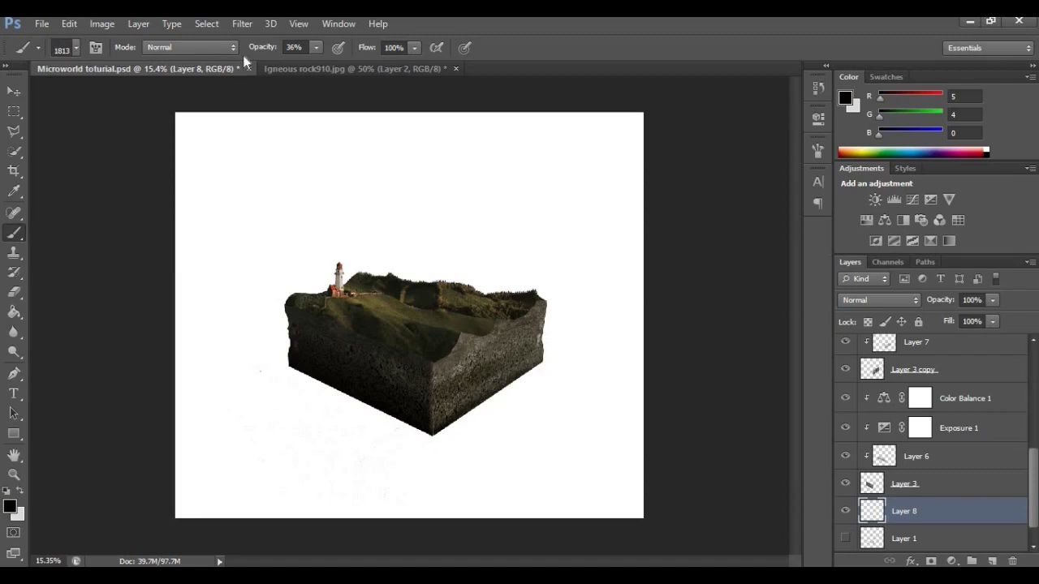
click(318, 48)
click(317, 48)
scroll(364, 450, up, 2)
scroll(366, 395, down, 1)
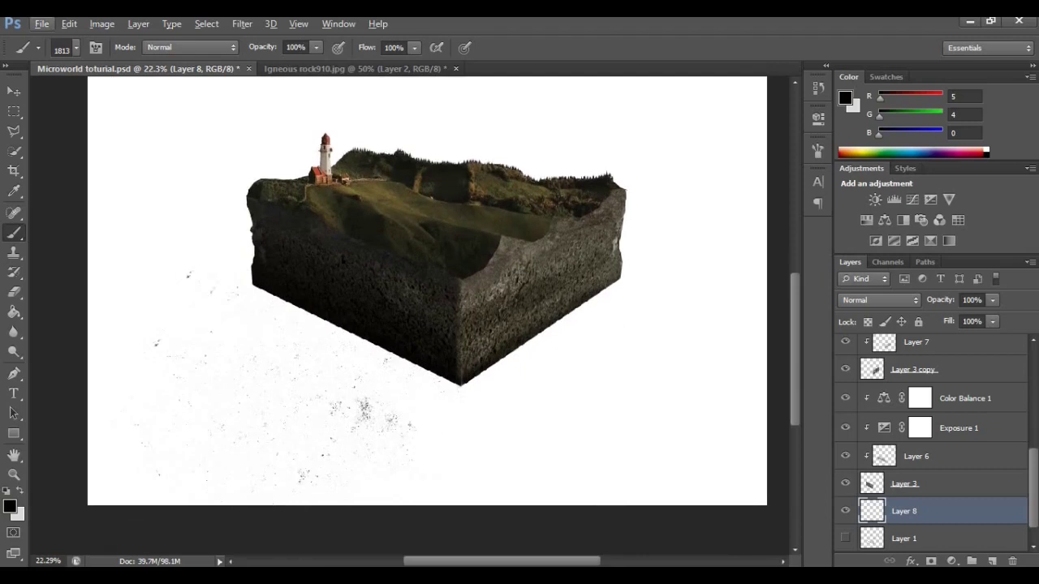
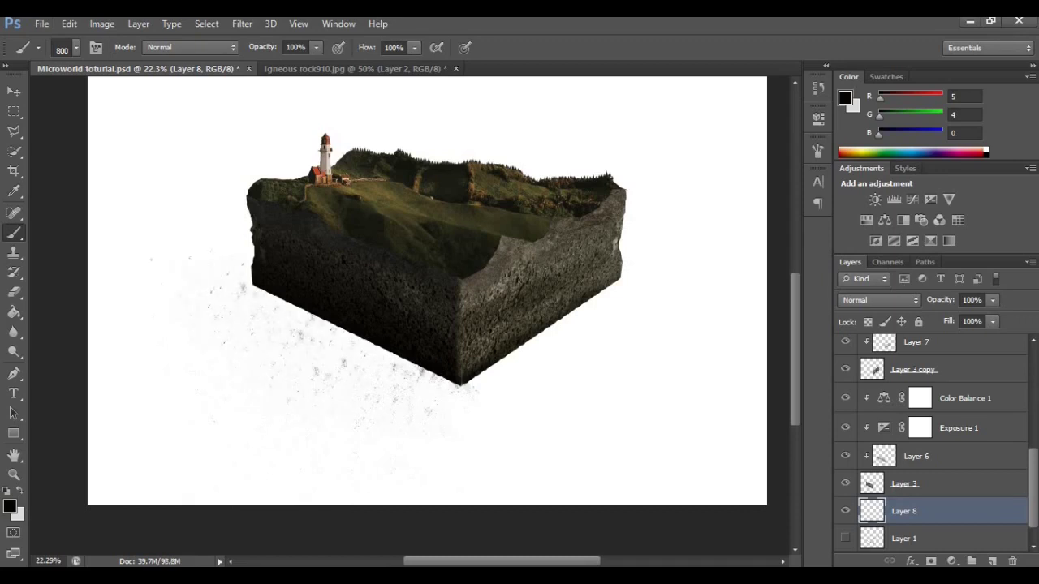
Scatter black debris specks beneath both lower edges of the cube with the 800 px particle brush, reducing its opacity from 100% to 70%
click(389, 401)
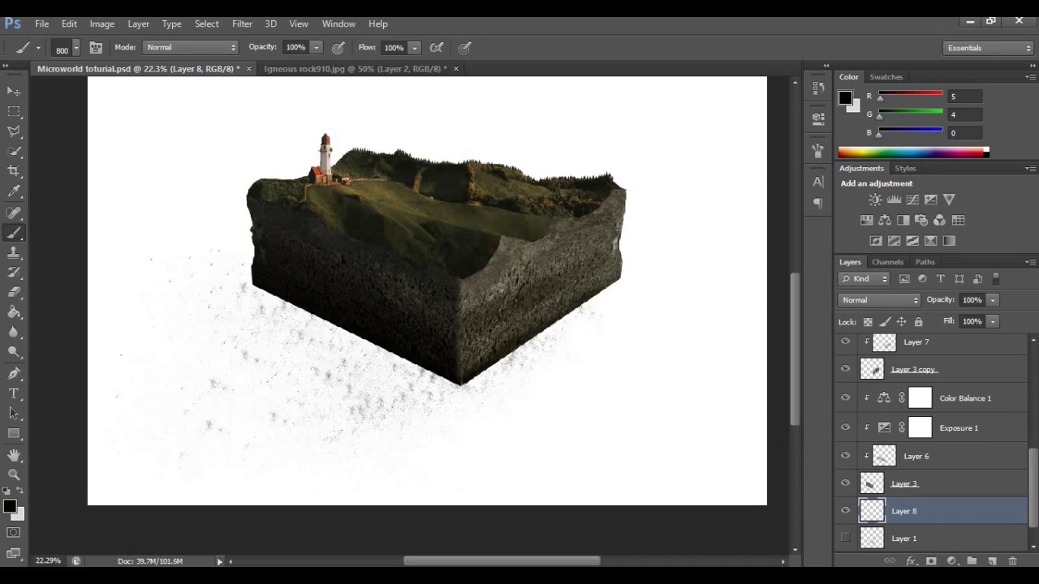
drag(317, 45, 294, 65)
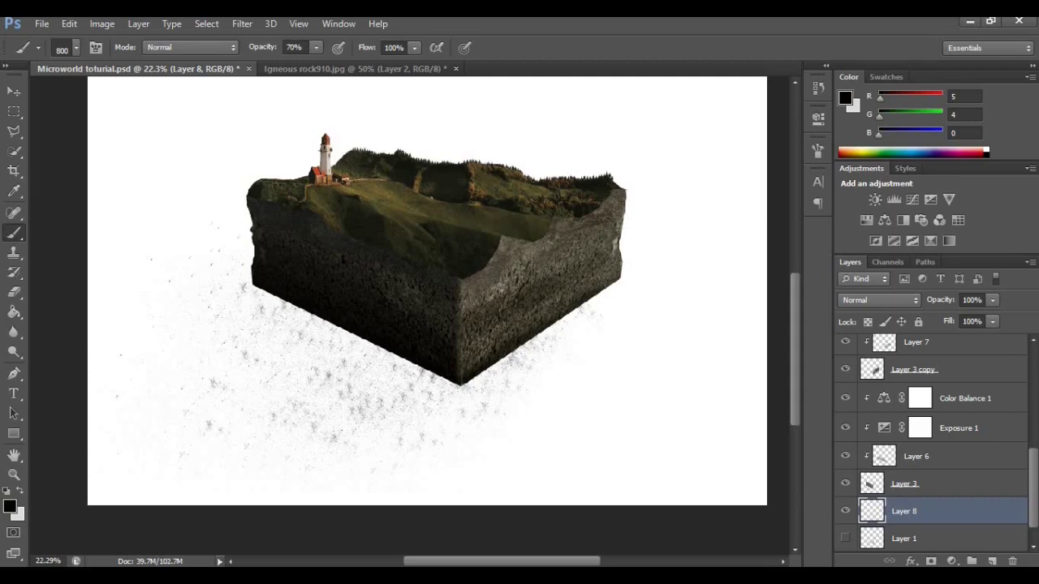
Draw a rectangle shape about 2331 by 1425 px over the area below the cube's left face and fill it with black, 000000
key(v)
key(e)
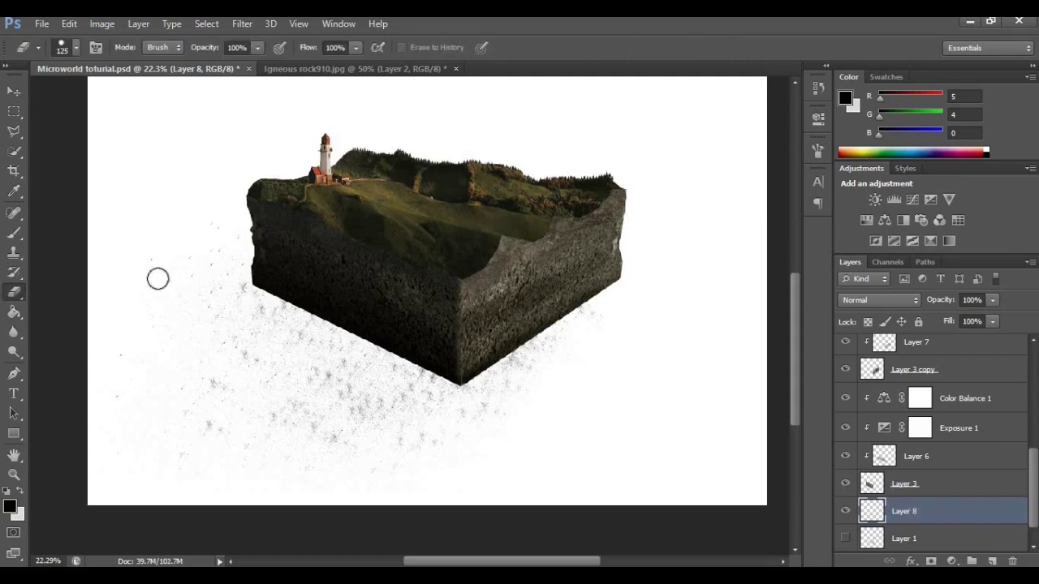
scroll(230, 313, down, 5)
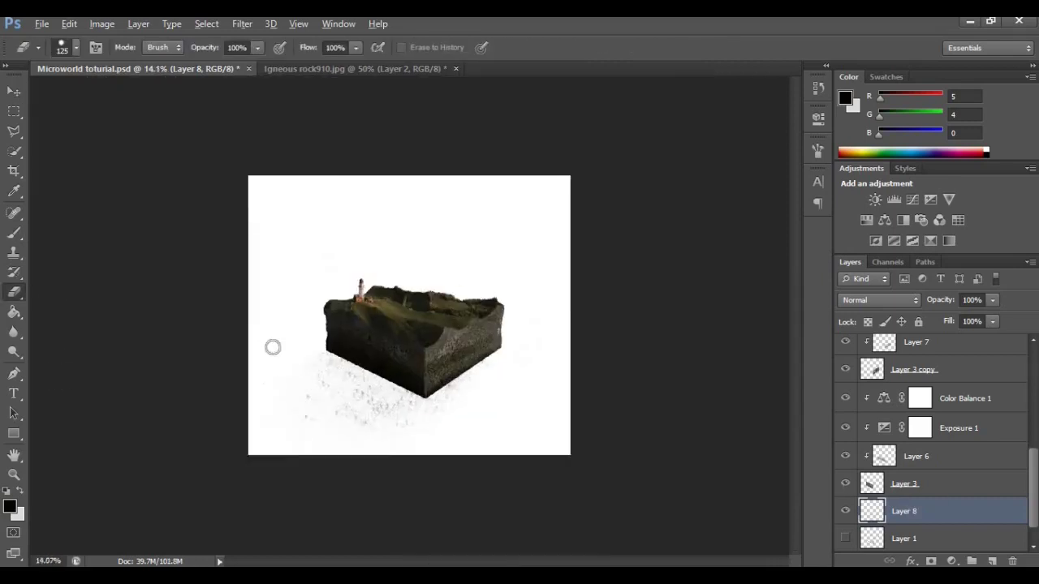
scroll(271, 345, up, 3)
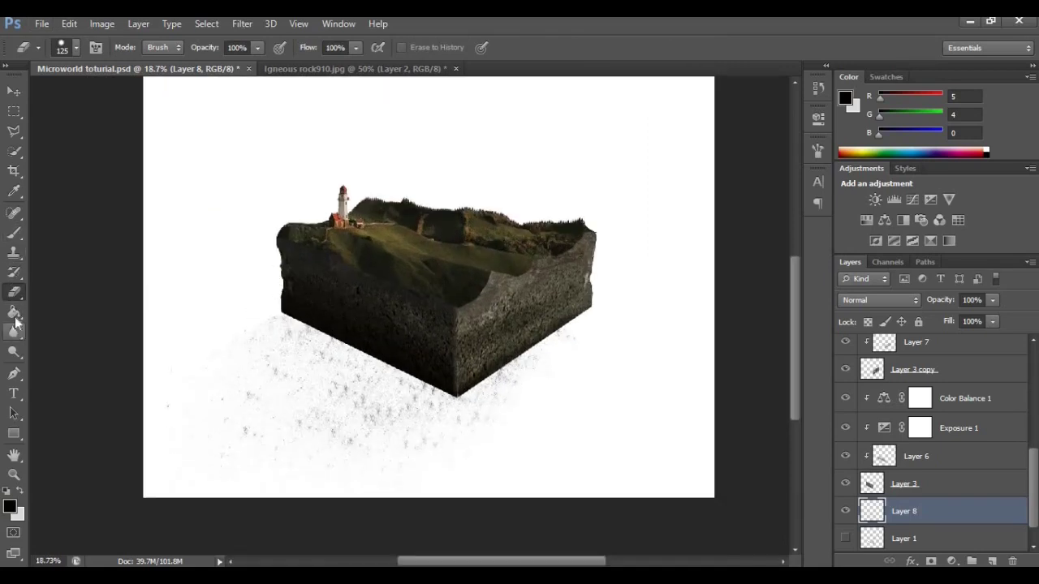
click(14, 433)
drag(123, 307, 455, 511)
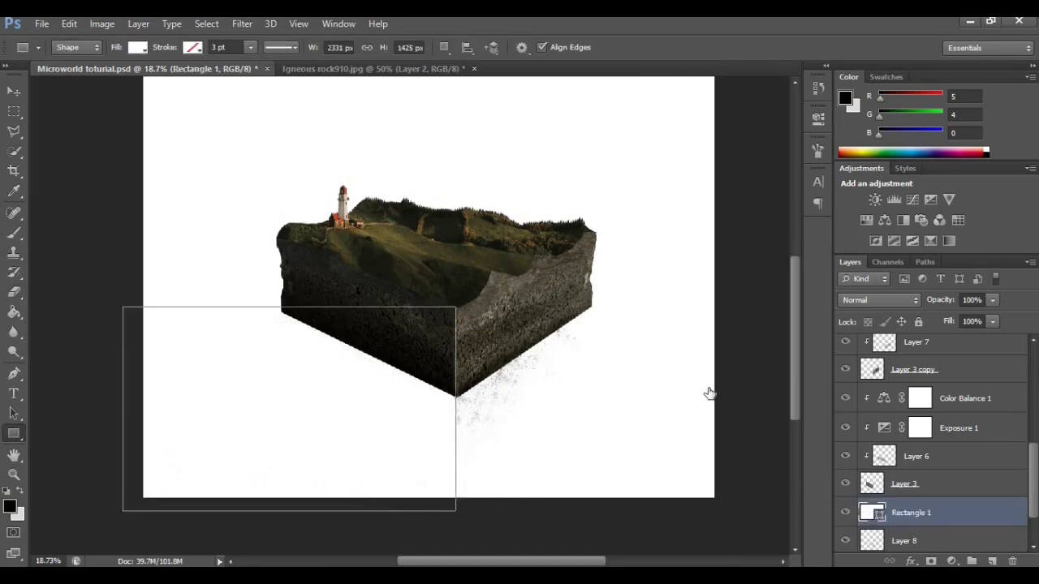
double_click(872, 512)
drag(638, 288, 611, 317)
click(965, 117)
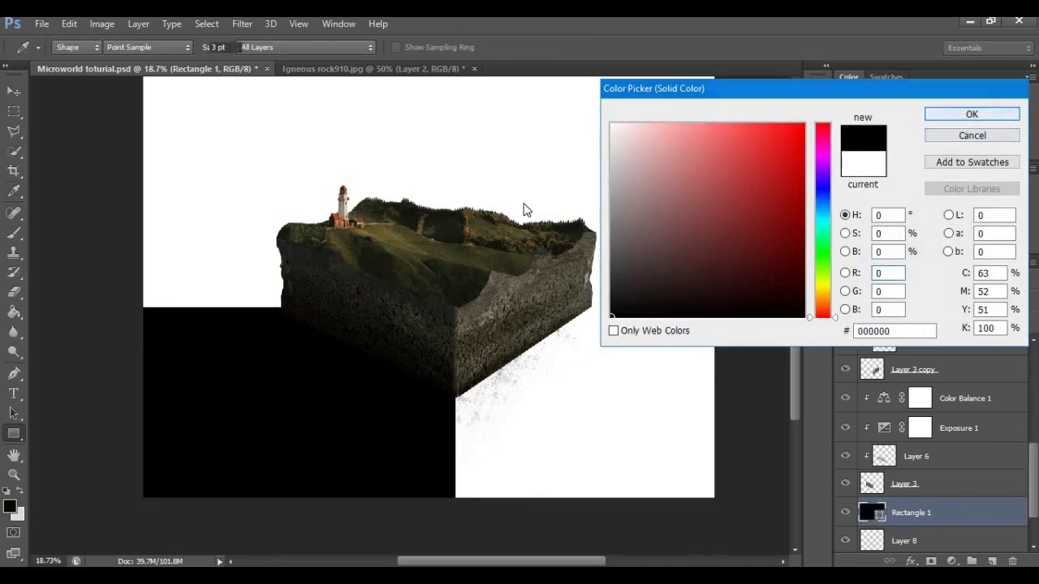
Distort the black rectangle so its upper two corners meet the ends of the left rock face's bottom edge
click(14, 91)
right_click(261, 437)
click(299, 424)
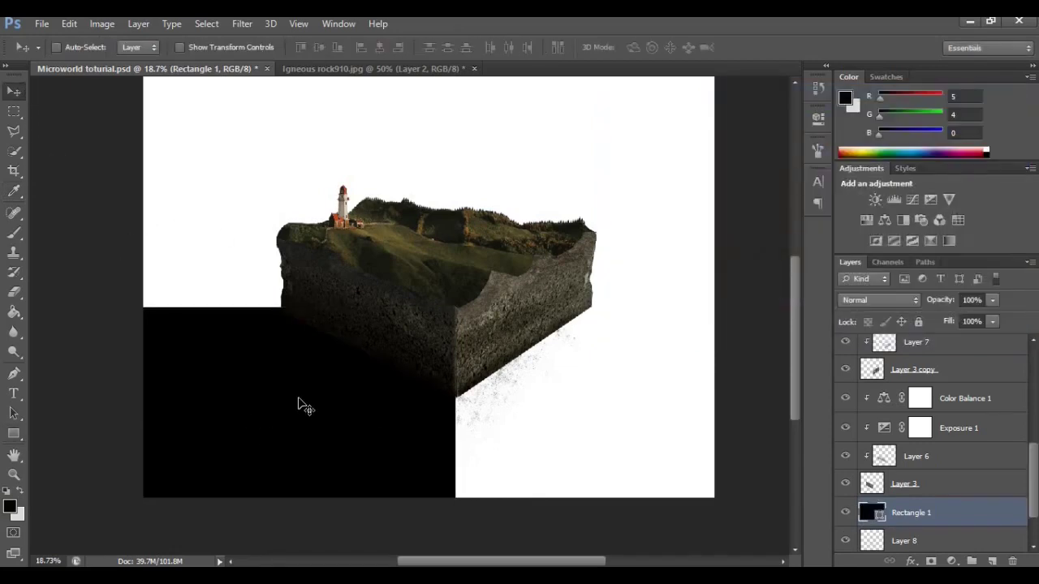
key(ctrl+t)
right_click(296, 406)
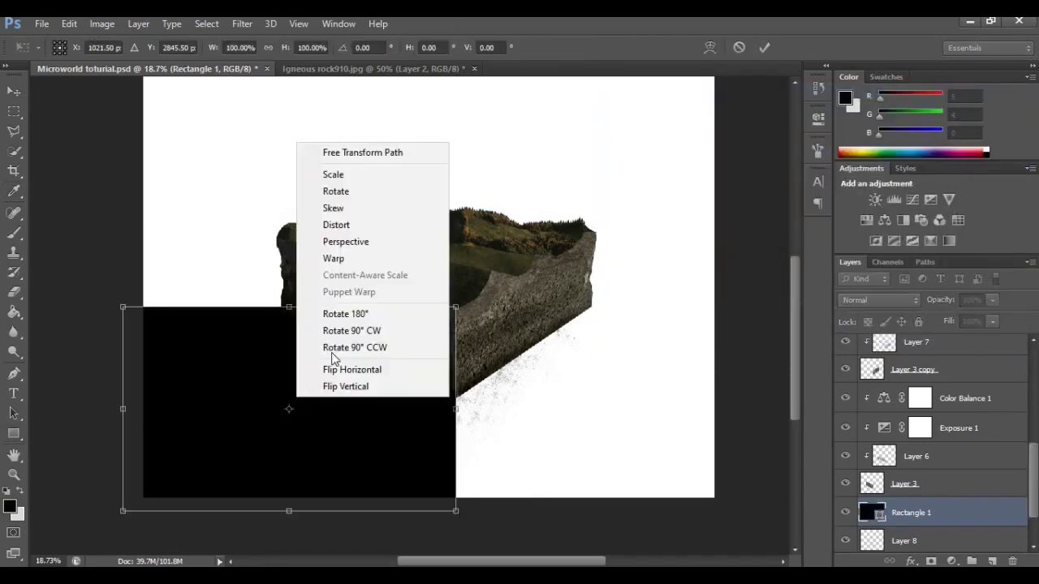
click(371, 223)
drag(122, 315, 316, 311)
scroll(280, 325, up, 3)
scroll(277, 317, up, 7)
scroll(491, 439, down, 5)
scroll(452, 405, up, 3)
drag(423, 360, 431, 451)
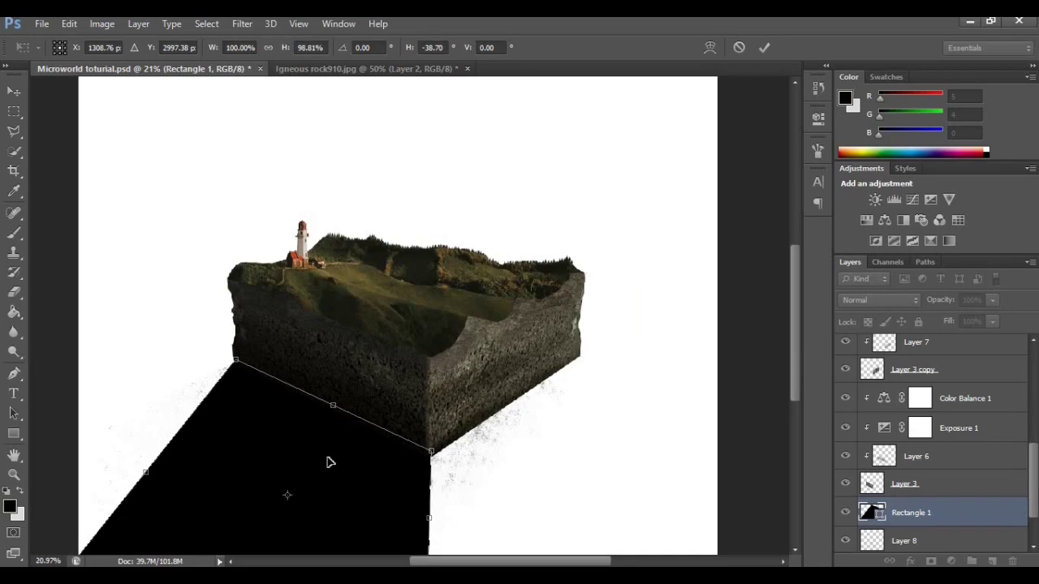
Distort the rectangle's two outer corners to form a slanted cast shadow extending past the canvas's lower left edges
scroll(320, 436, down, 4)
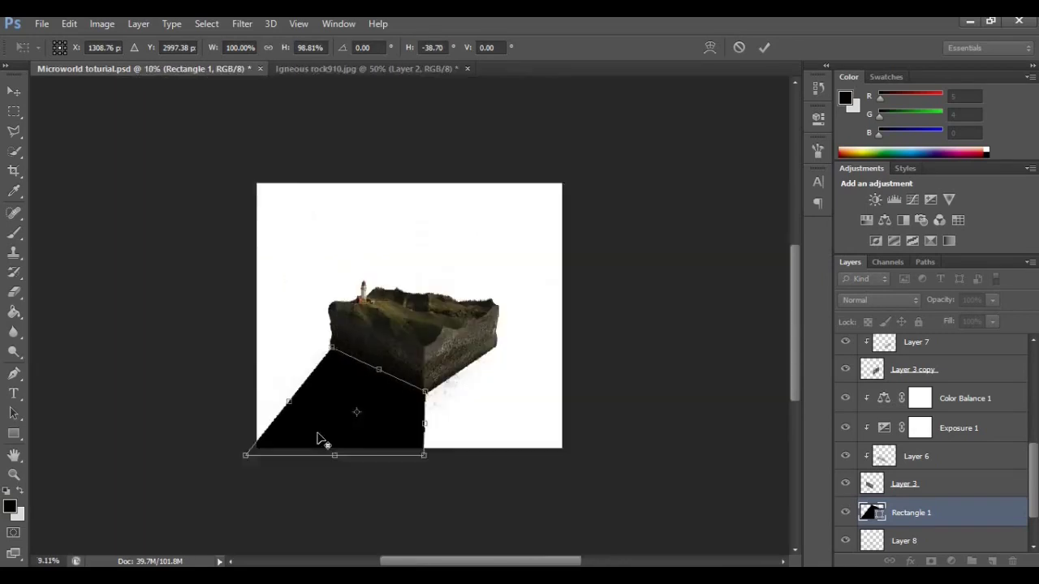
scroll(317, 434, up, 2)
drag(186, 495, 173, 419)
drag(413, 495, 297, 526)
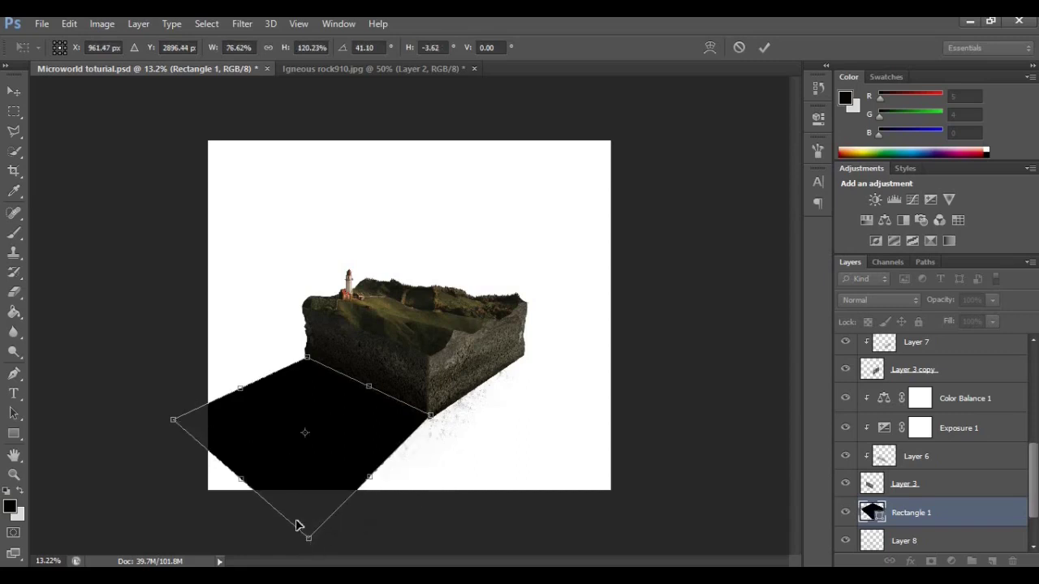
drag(243, 485, 208, 502)
drag(143, 446, 139, 426)
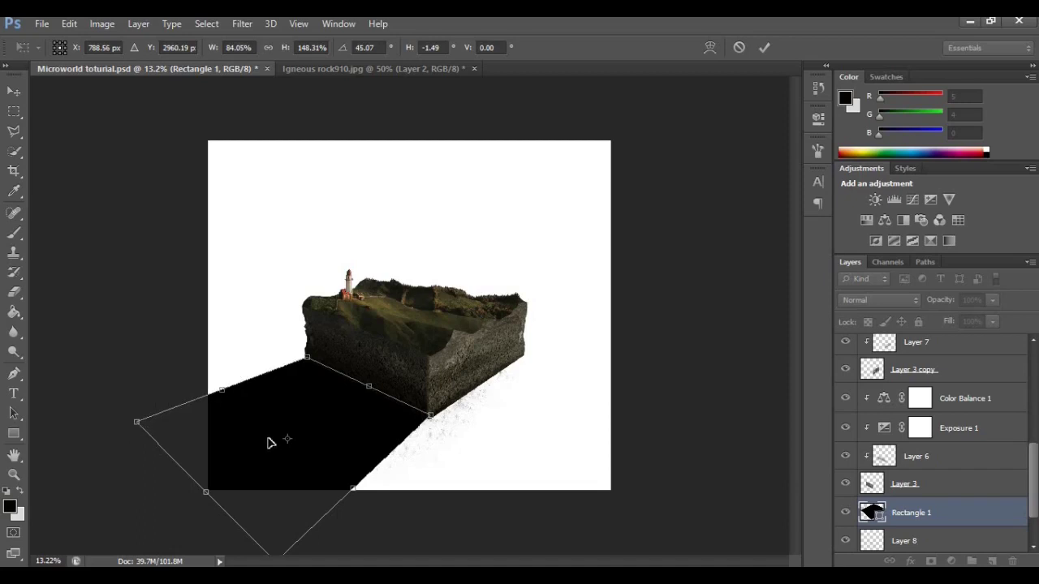
key(Return)
Distort the shadow shape slightly so its inner corner meets the cube's lowest corner without a gap
scroll(274, 444, up, 5)
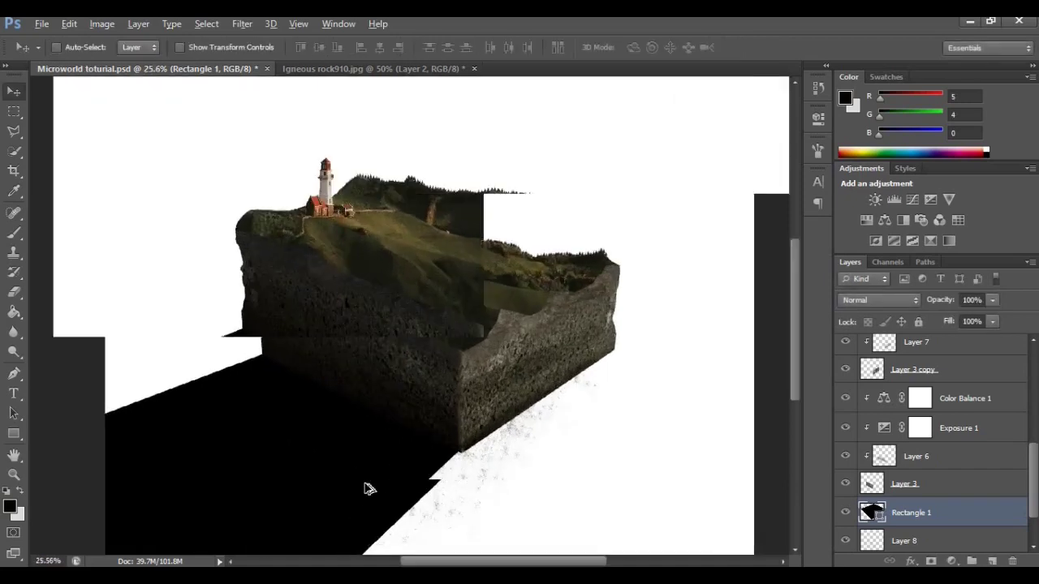
key(ctrl+t)
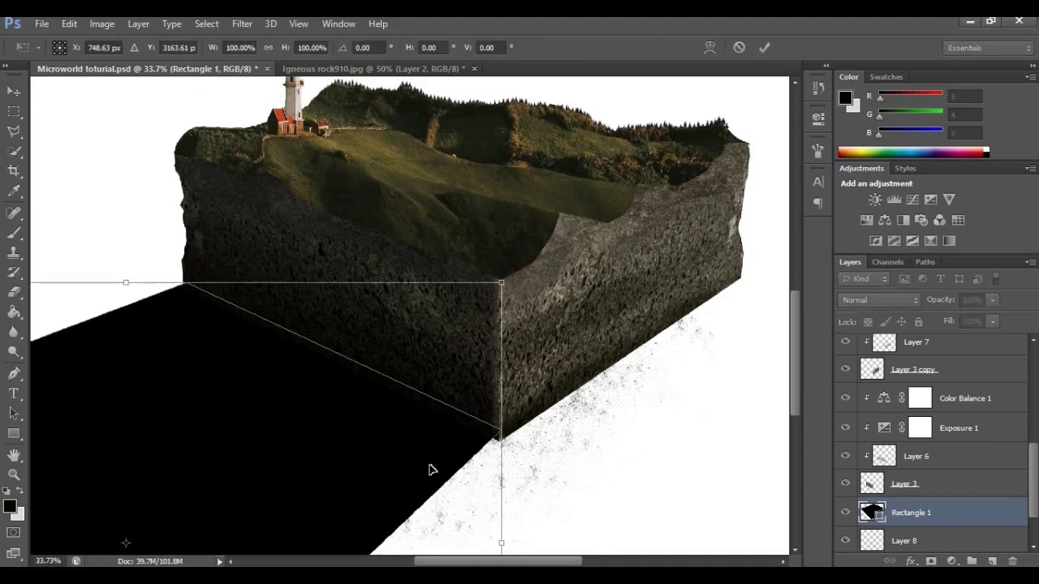
scroll(446, 478, down, 3)
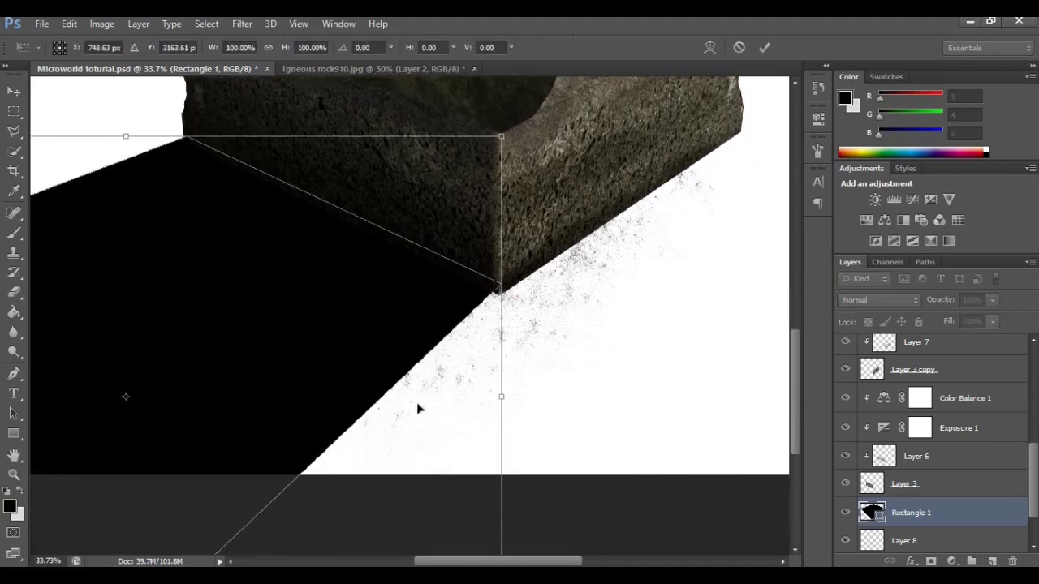
right_click(416, 408)
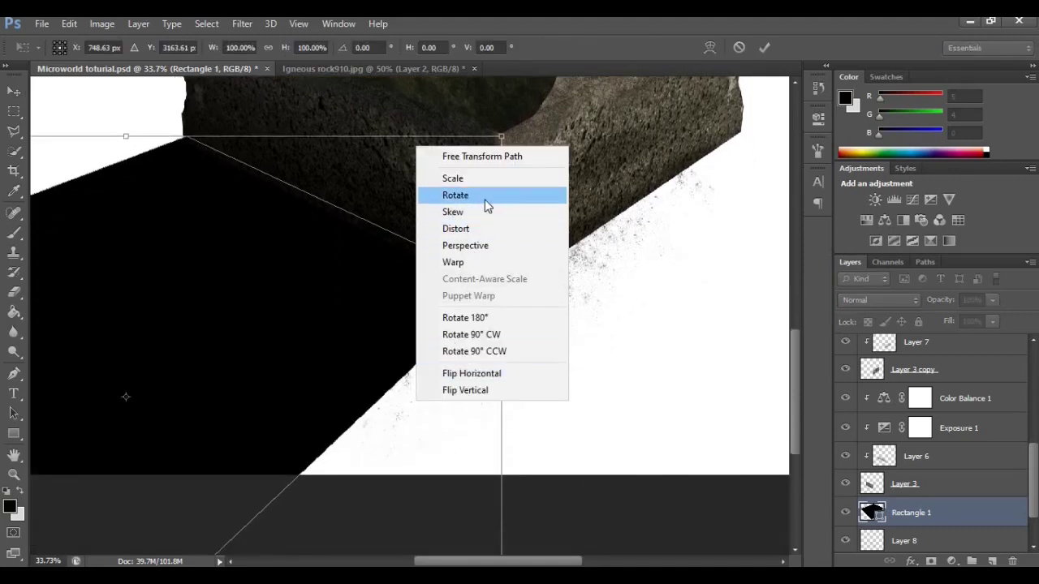
click(490, 229)
drag(510, 400, 511, 410)
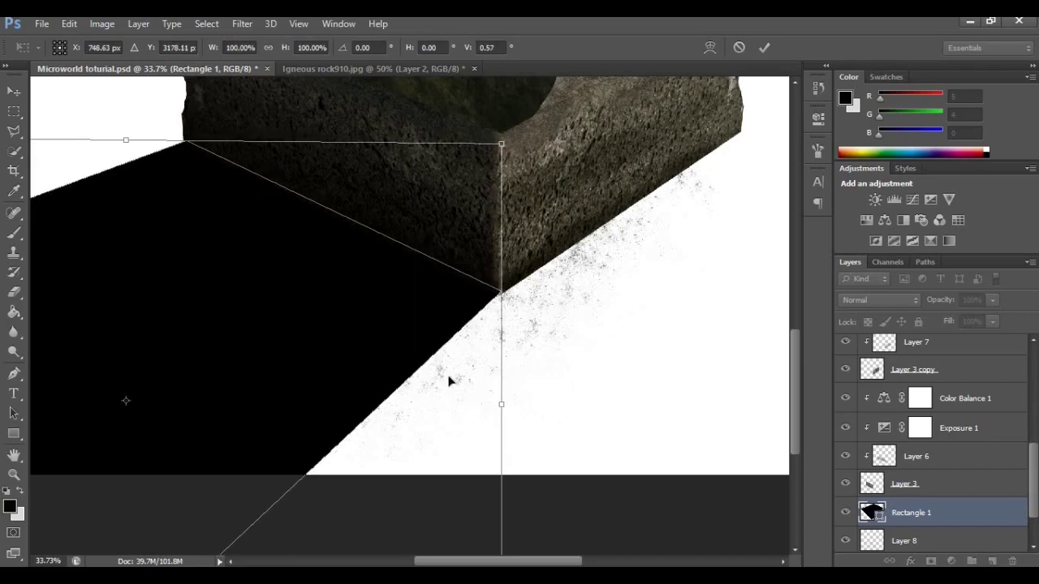
key(Return)
scroll(329, 360, down, 5)
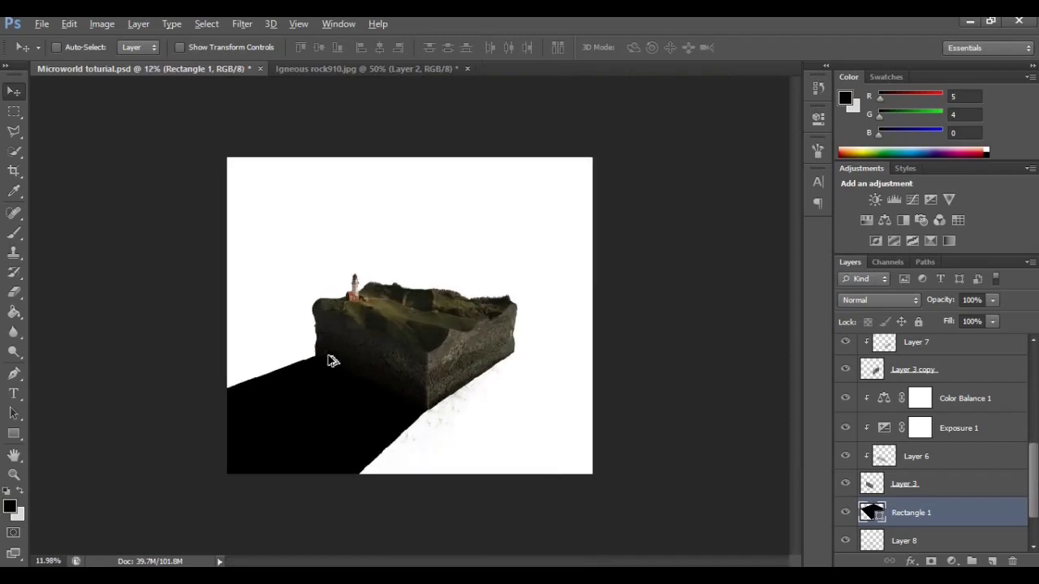
Rasterize the black shadow shape layer for erasing and undo the small test eraser stroke
click(14, 292)
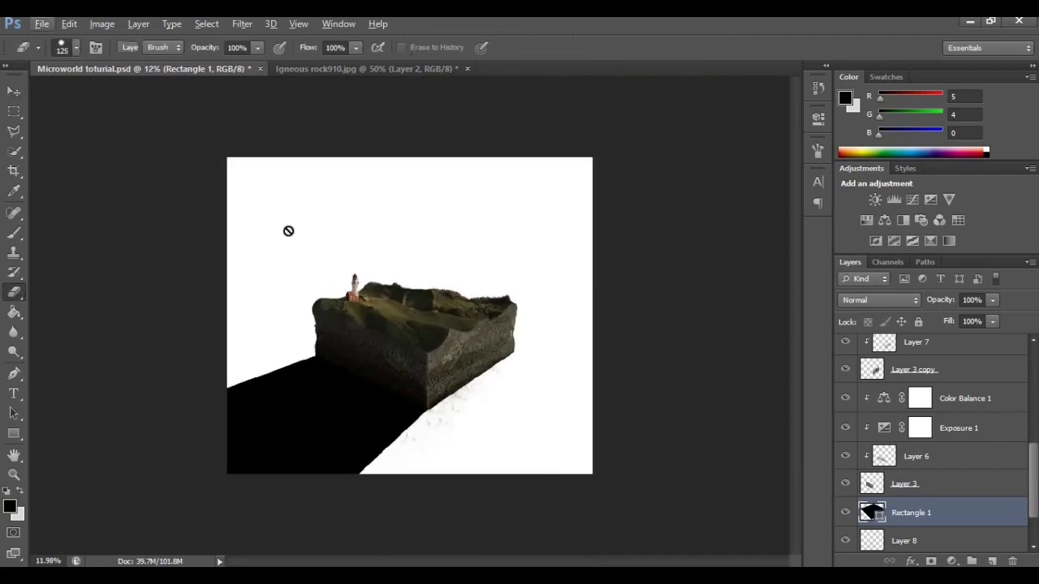
click(327, 432)
click(466, 237)
mouse_move(293, 475)
mouse_down()
mouse_move(239, 433)
mouse_move(252, 477)
mouse_up()
key(ctrl+z)
Erase the shadow's far end into a soft edge using an 800 px round eraser with 0% hardness at 100% opacity
key(bracketright)
key(bracketright)
key(bracketright)
key(bracketright)
key(bracketright)
click(76, 48)
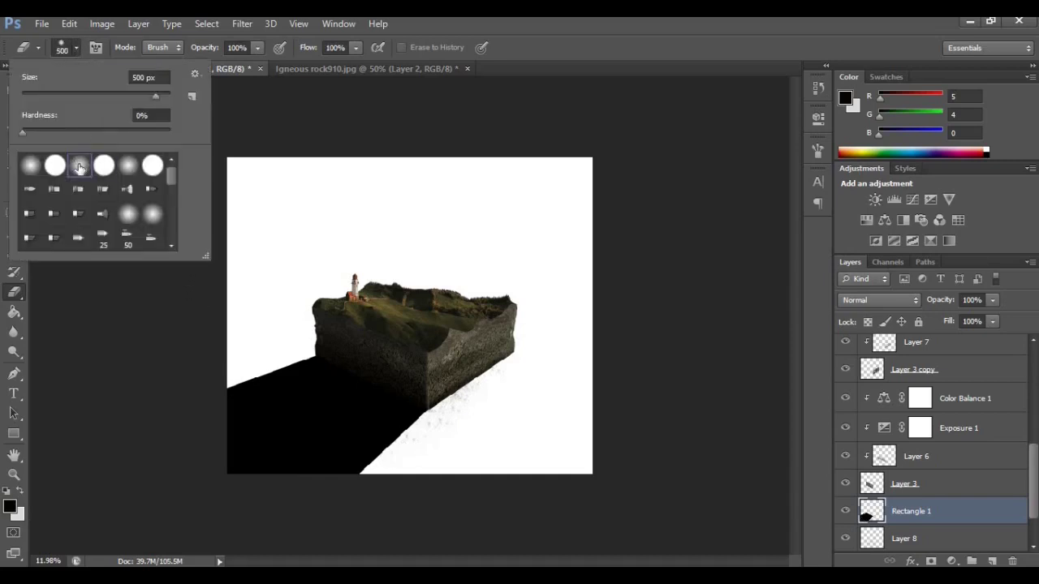
double_click(80, 166)
mouse_move(180, 404)
mouse_down()
mouse_move(298, 502)
mouse_move(216, 424)
mouse_move(328, 498)
mouse_move(209, 400)
mouse_move(333, 491)
mouse_move(187, 368)
mouse_move(383, 515)
mouse_move(178, 355)
mouse_move(336, 533)
mouse_up()
Try to fade the outer and middle parts of the shadow with the eraser at 38% opacity, and undo the strokes
click(258, 48)
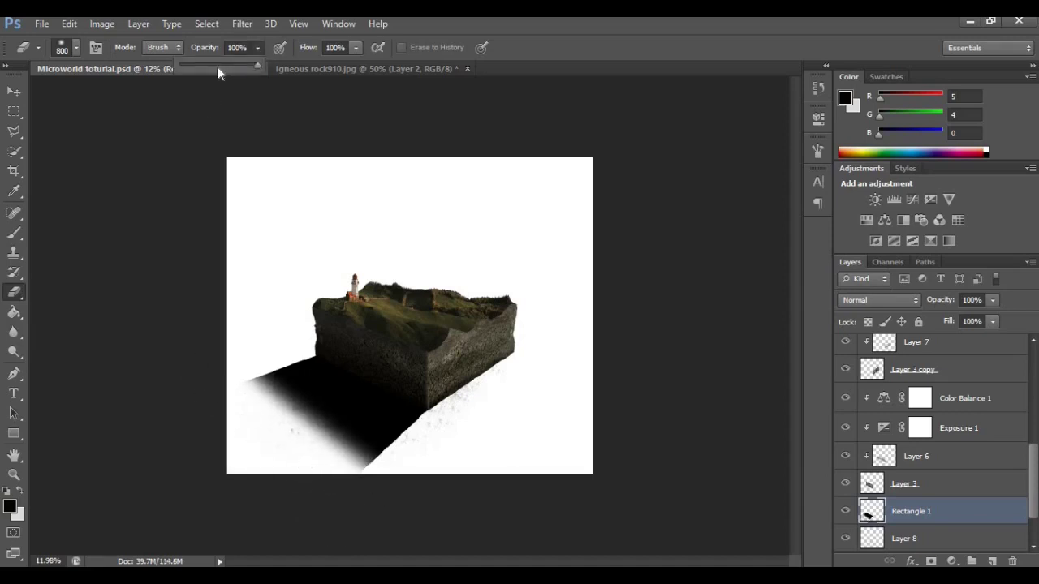
scroll(313, 420, up, 4)
scroll(313, 420, down, 3)
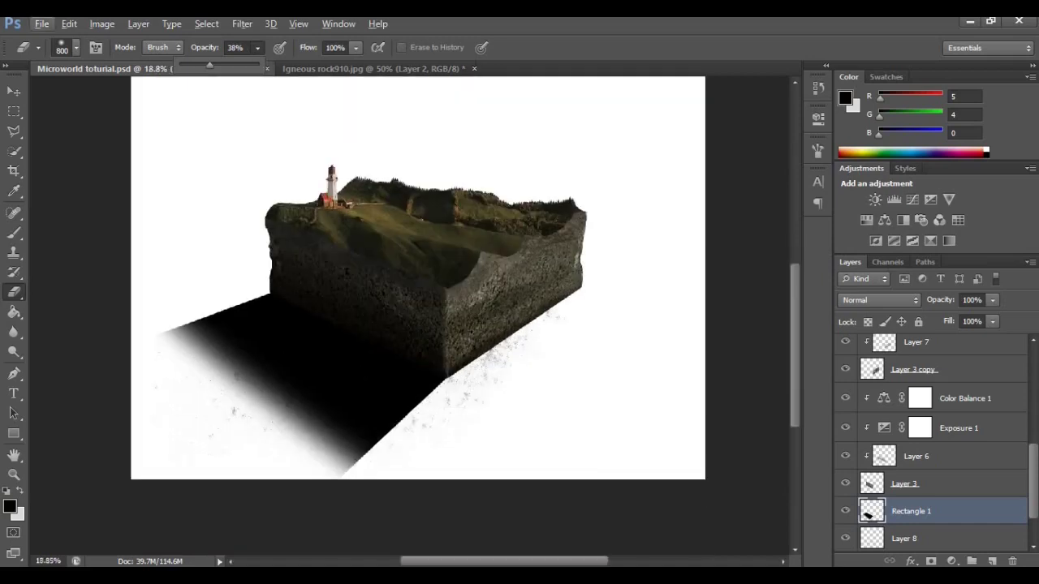
drag(312, 414, 277, 410)
drag(239, 361, 321, 405)
drag(244, 341, 345, 391)
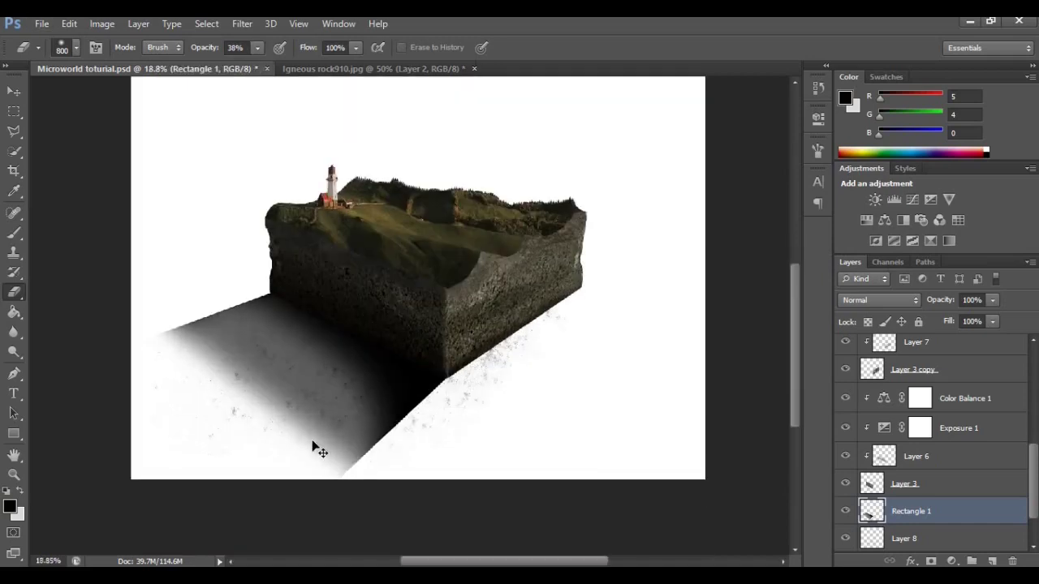
key(ctrl+alt+z)
key(ctrl+alt+z)
key(ctrl+alt+z)
Lightly erase the middle of the shadow with the eraser's opacity reduced to 4%, undoing the trial at 10%
click(258, 48)
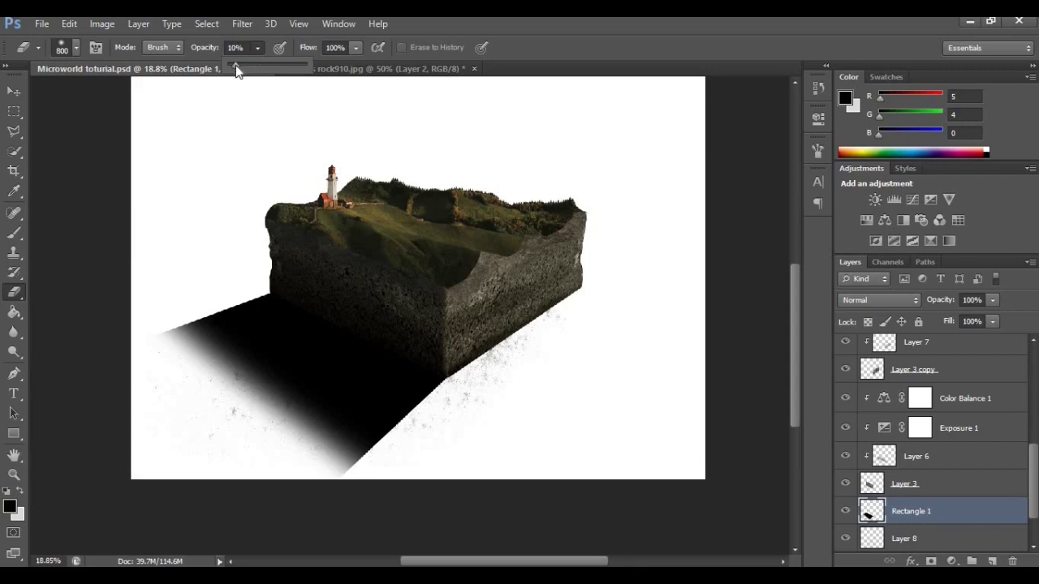
drag(288, 350, 381, 371)
key(ctrl+alt+z)
key(ctrl+alt+z)
drag(272, 323, 355, 386)
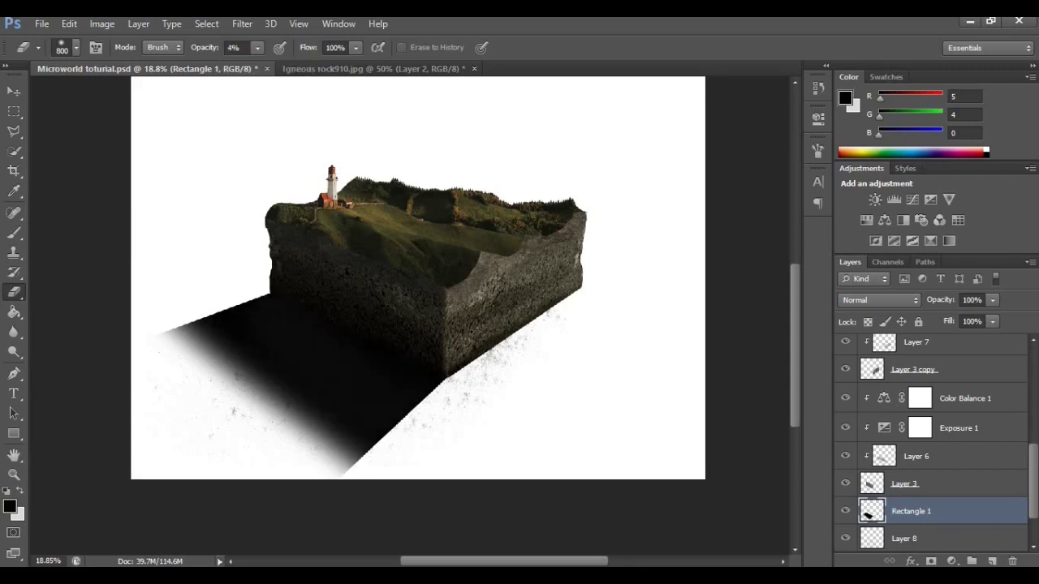
Fade the shadow gradually from its far edge toward the cube's base with repeated eraser strokes at 27% opacity
click(256, 47)
drag(254, 63, 276, 68)
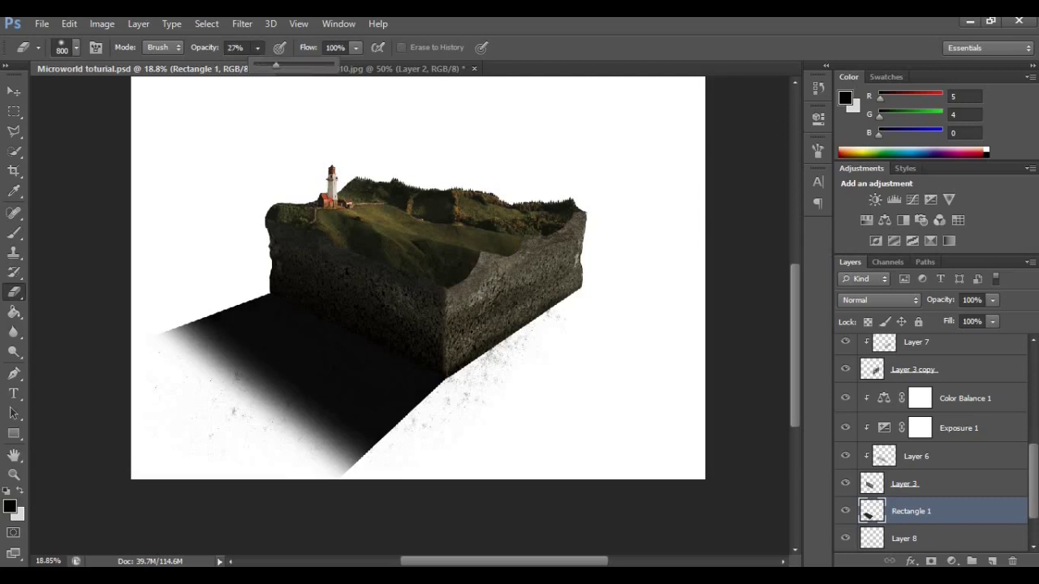
drag(235, 365, 333, 414)
drag(293, 381, 341, 397)
drag(244, 332, 381, 409)
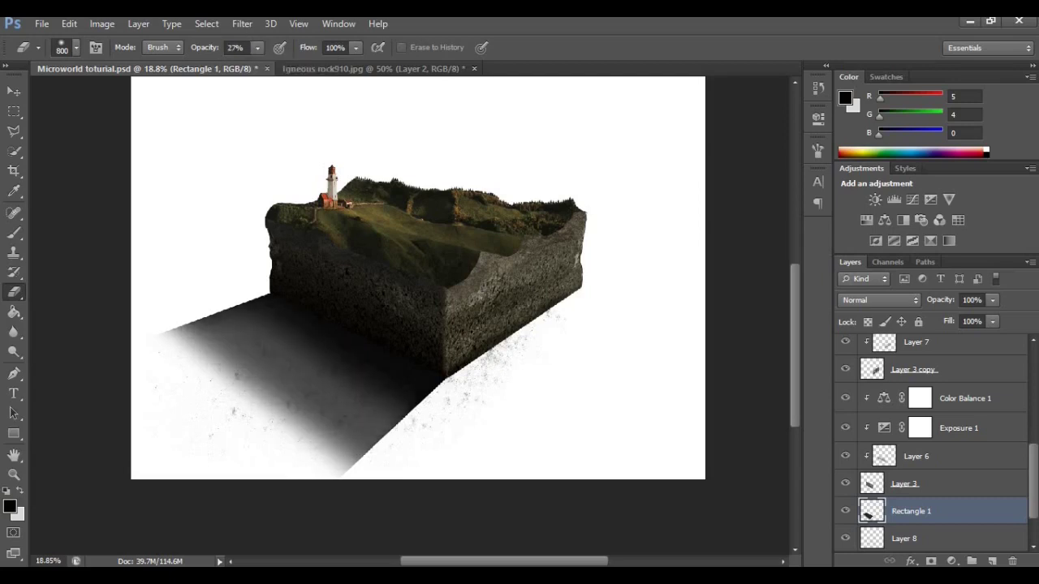
drag(268, 378, 349, 459)
drag(345, 386, 397, 463)
mouse_move(187, 325)
mouse_down()
mouse_move(300, 398)
mouse_move(284, 373)
mouse_up()
drag(349, 394, 385, 418)
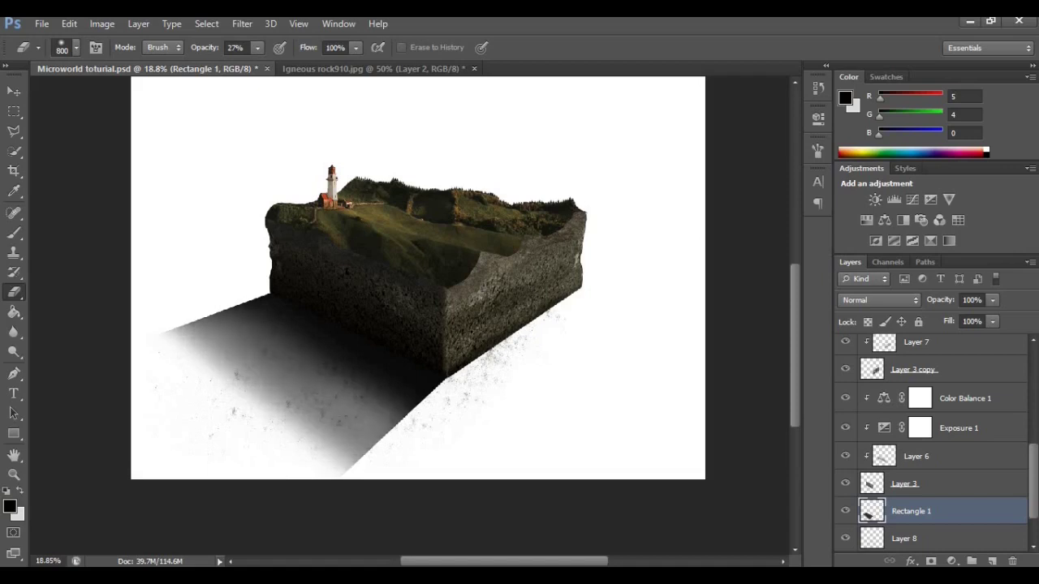
drag(255, 339, 335, 389)
drag(261, 375, 386, 464)
drag(203, 318, 329, 389)
drag(315, 359, 394, 442)
drag(371, 391, 417, 432)
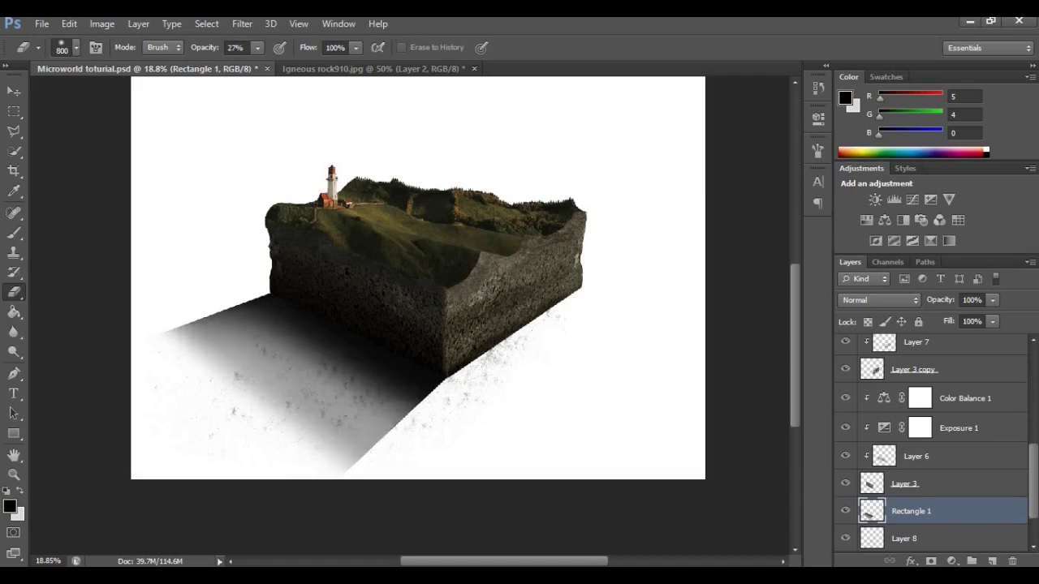
drag(347, 364, 430, 410)
drag(174, 325, 217, 353)
drag(211, 309, 333, 357)
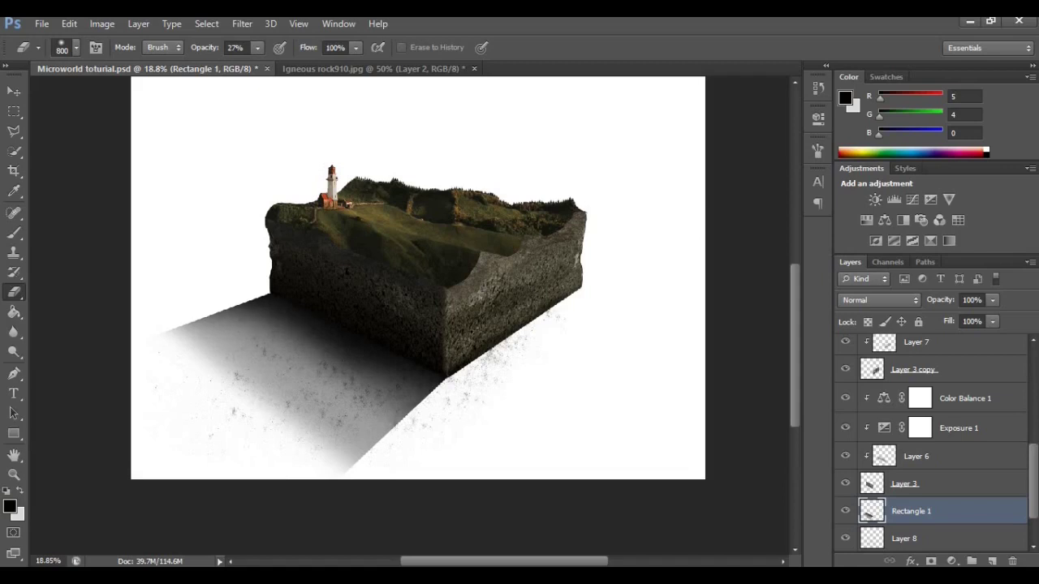
Soften the shadow's two far corners and side edges with the 800 px eraser at 27% opacity, and check the result
drag(227, 357, 388, 454)
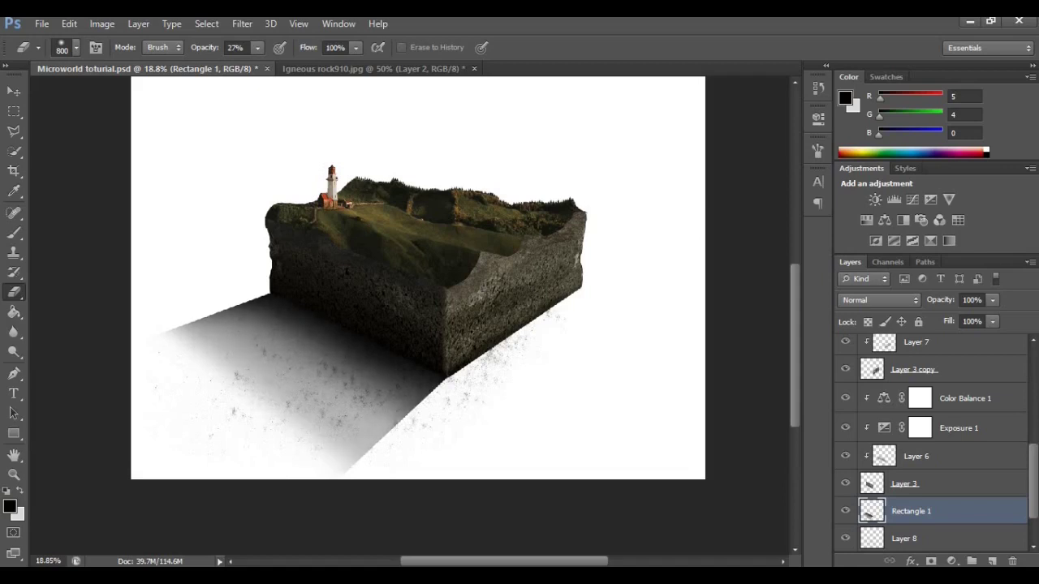
drag(329, 441, 373, 442)
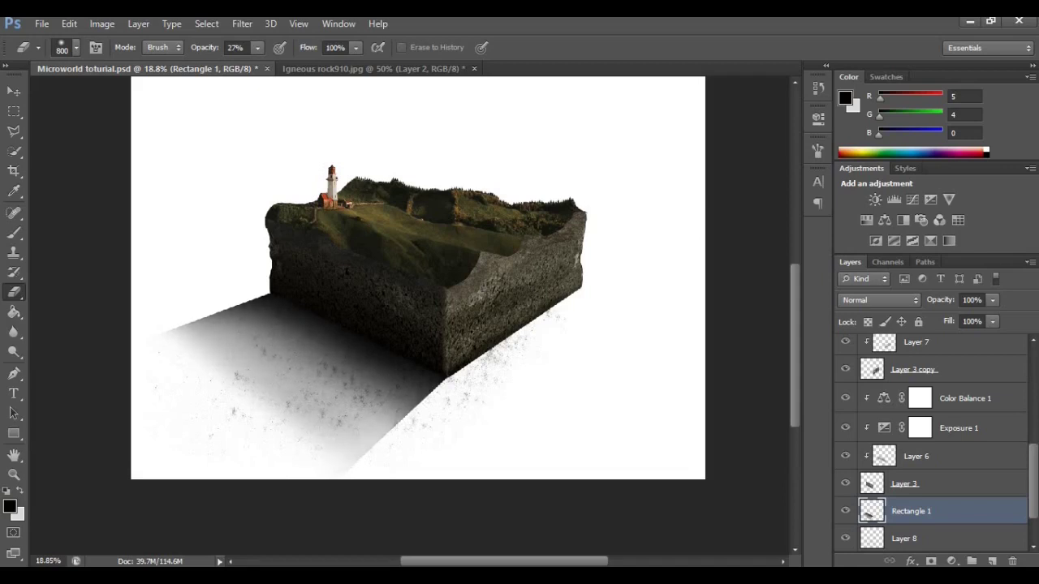
drag(300, 422, 381, 446)
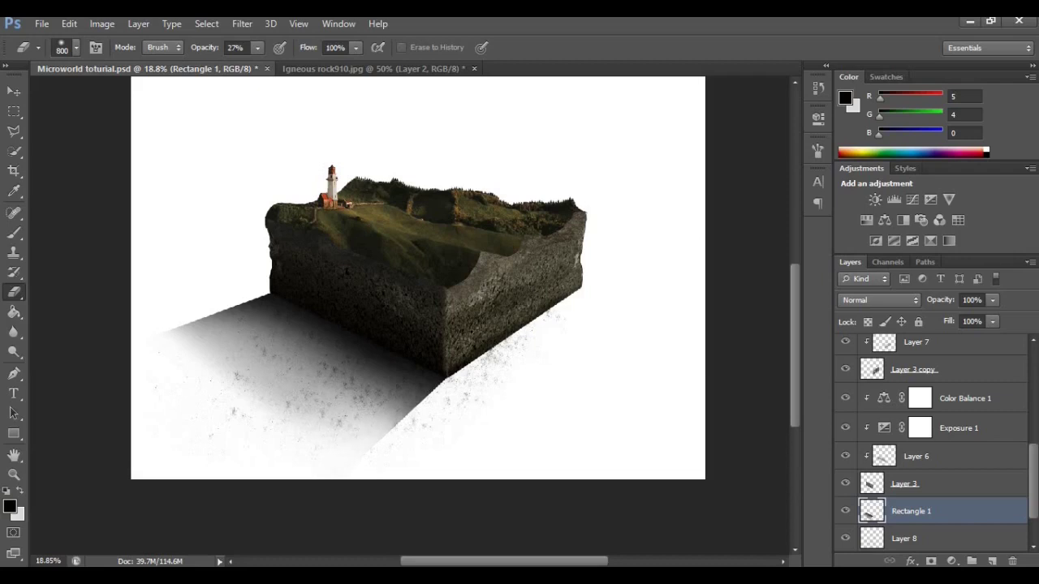
drag(174, 332, 234, 318)
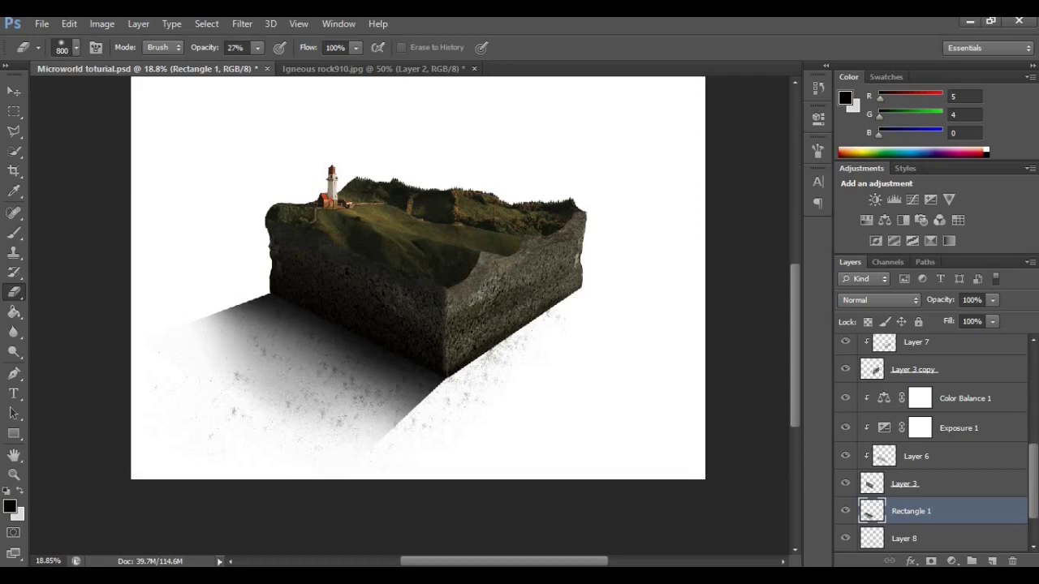
click(194, 461)
click(499, 243)
scroll(335, 339, down, 5)
scroll(353, 374, up, 6)
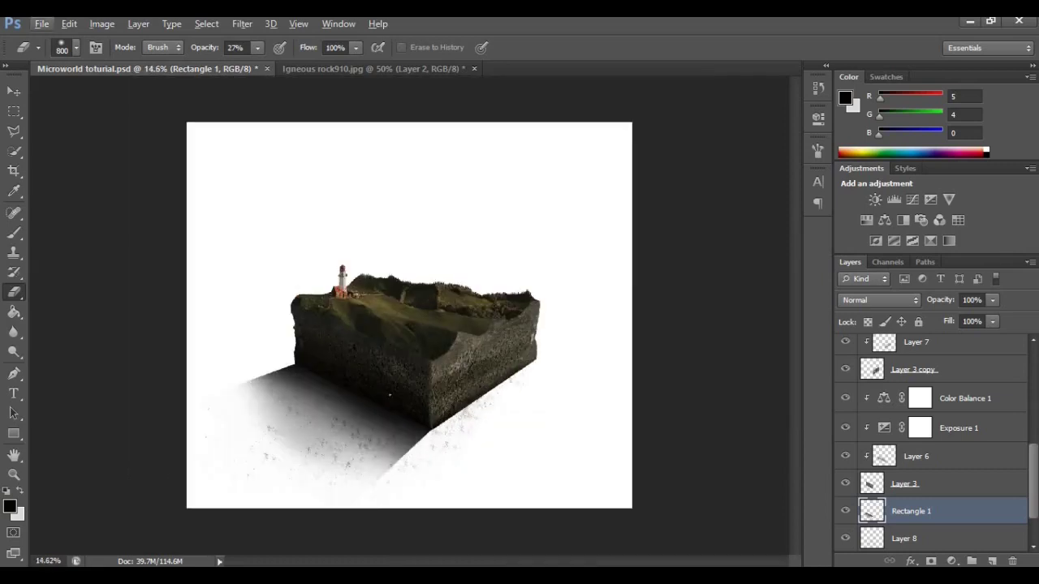
scroll(390, 316, up, 2)
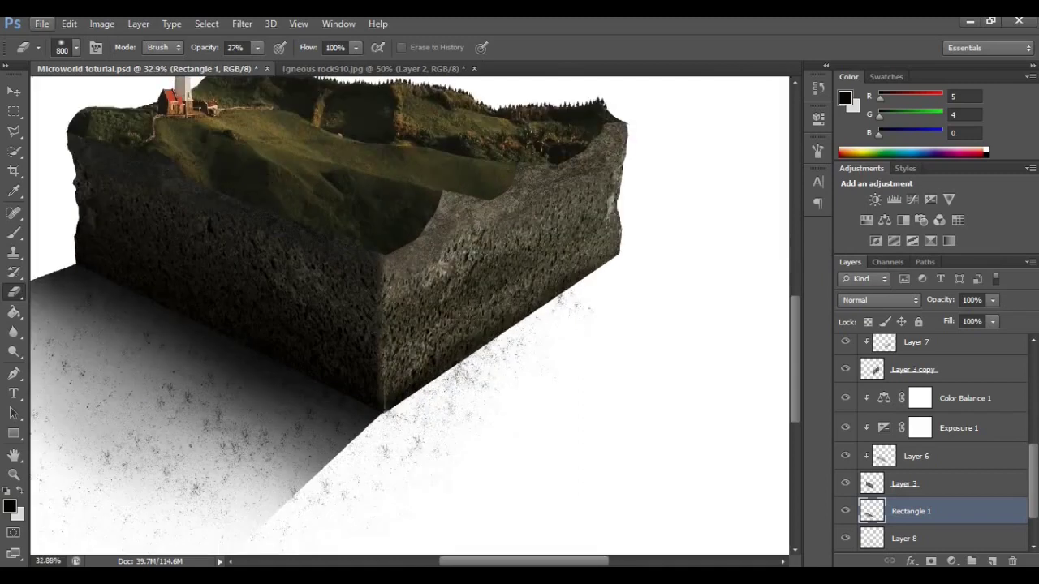
Select Layer 8 below the cast shadow and set up a soft round 800 px brush at 24% opacity
scroll(389, 316, down, 1)
click(16, 89)
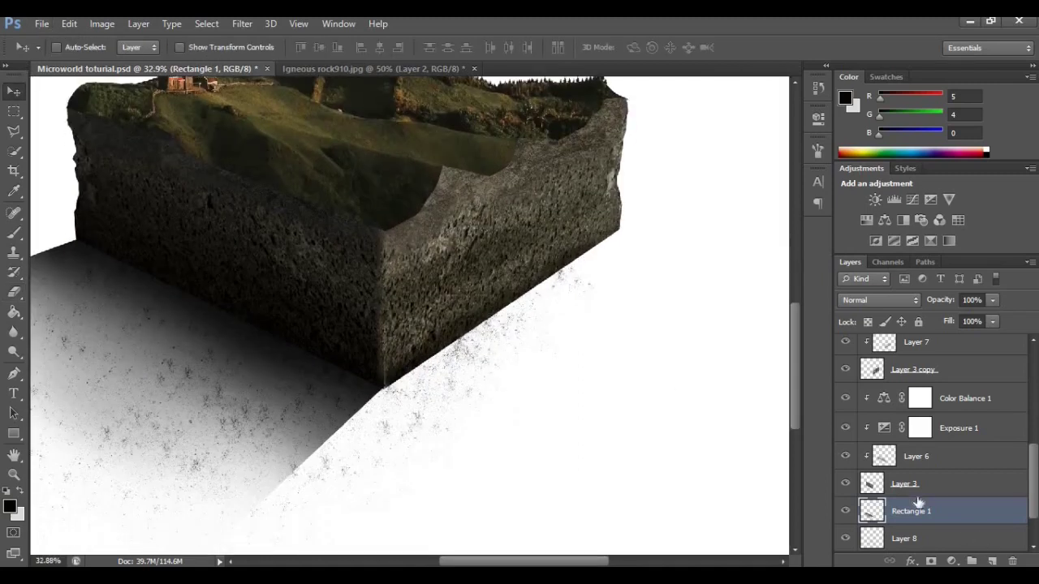
scroll(917, 503, down, 2)
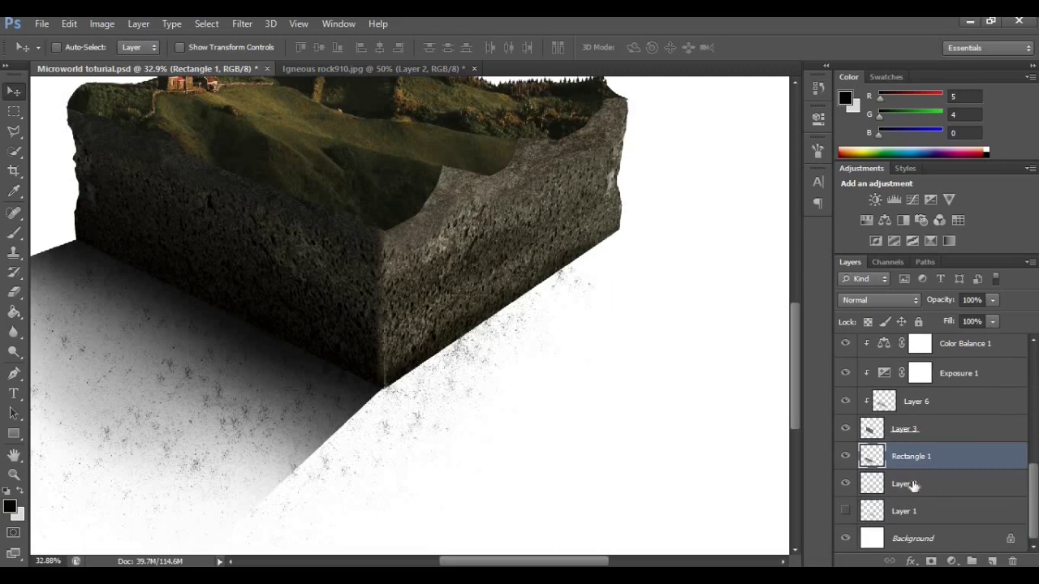
click(914, 485)
key(alt+space)
click(513, 340)
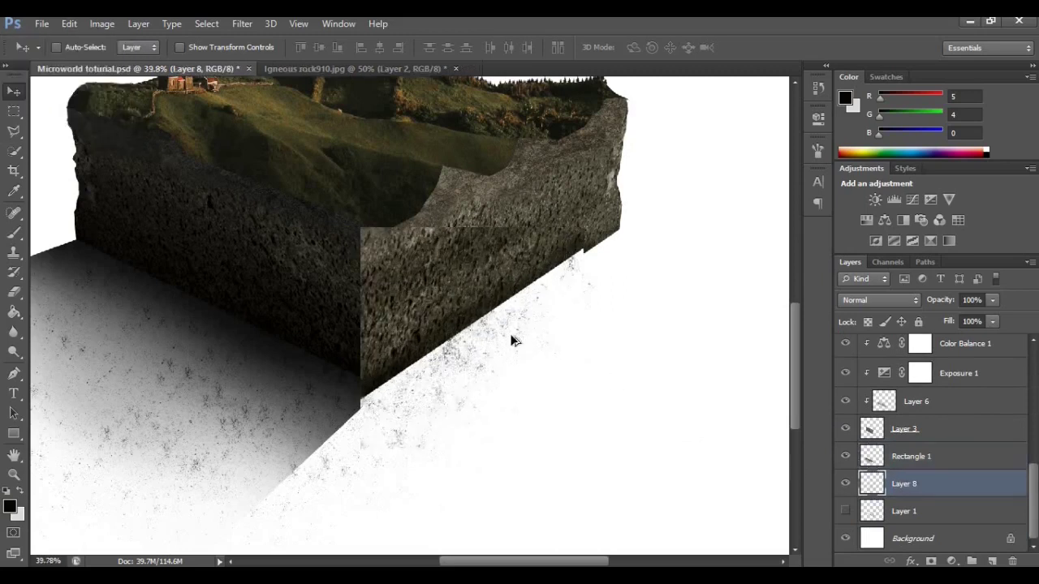
scroll(513, 341, up, 2)
click(14, 232)
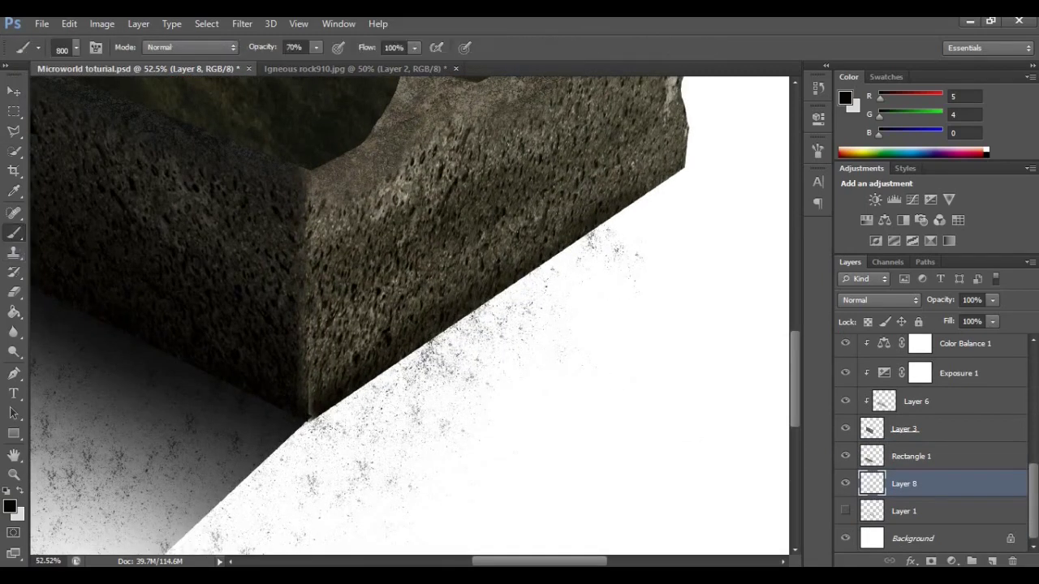
click(76, 48)
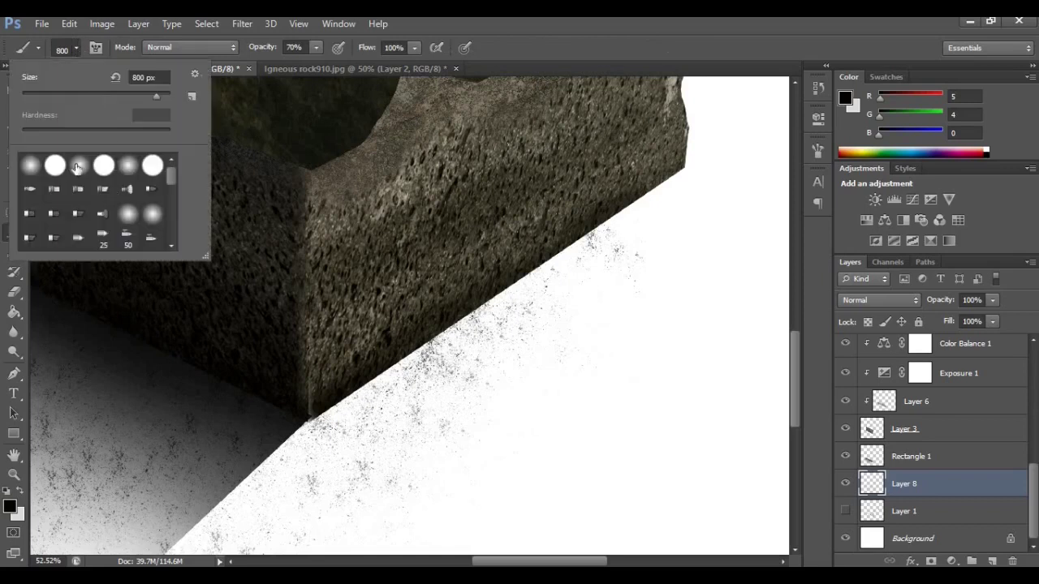
double_click(80, 166)
drag(298, 63, 280, 63)
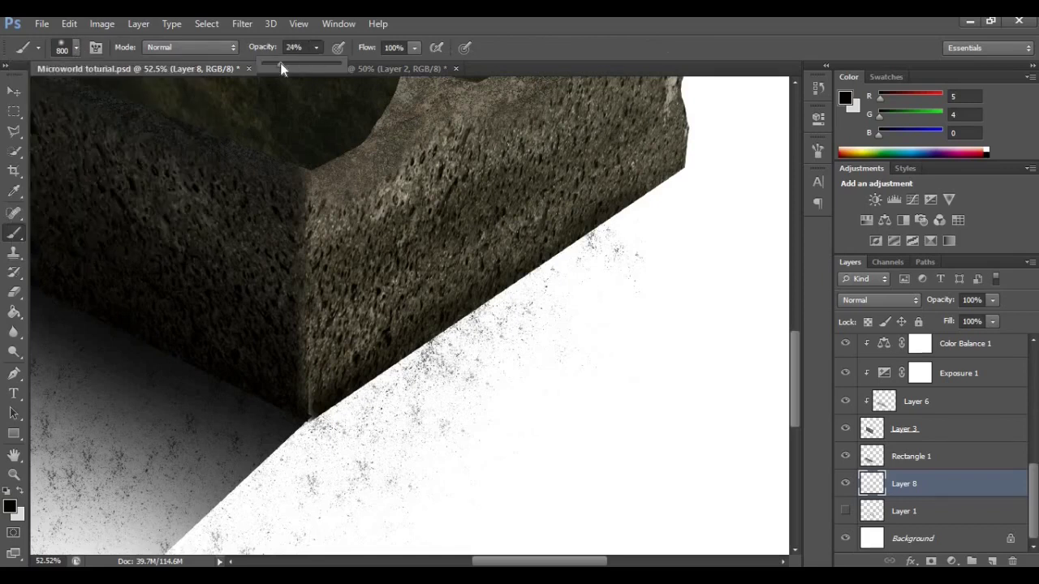
Paint a soft shadow along the cube's lower edges and front corner with a 175 px brush, undoing the oversized 800 px trial
click(430, 280)
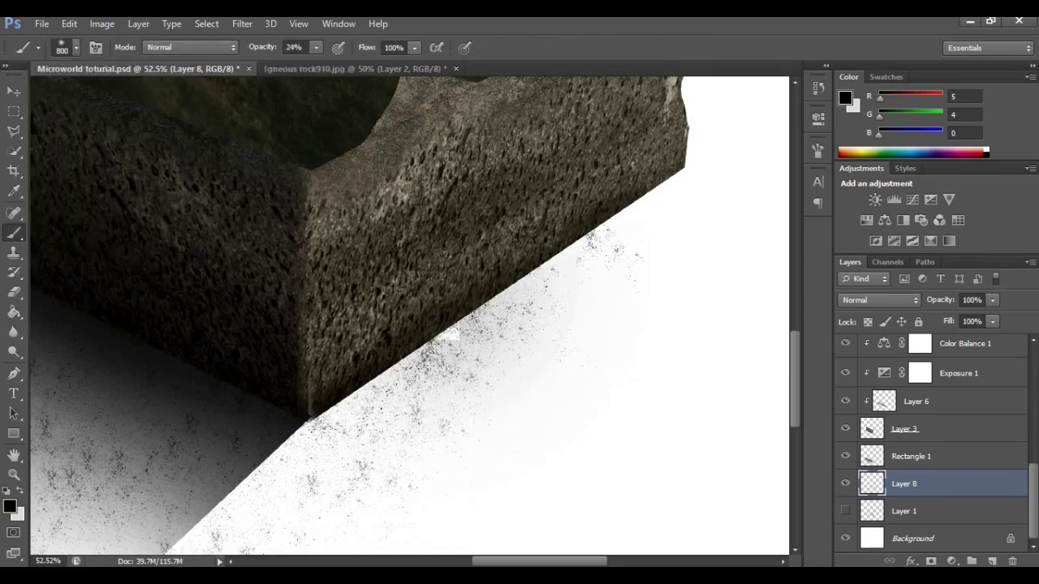
key(ctrl+z)
key(bracketleft)
key(bracketleft)
key(bracketleft)
key(bracketleft)
key(bracketleft)
scroll(435, 256, down, 2)
mouse_move(448, 267)
mouse_down()
mouse_move(364, 306)
mouse_move(250, 405)
mouse_move(485, 204)
mouse_move(631, 104)
mouse_move(274, 398)
mouse_move(443, 253)
mouse_move(89, 527)
mouse_move(102, 519)
mouse_up()
mouse_move(336, 325)
mouse_down()
mouse_move(179, 444)
mouse_move(586, 123)
mouse_move(414, 222)
mouse_move(187, 448)
mouse_move(588, 140)
mouse_move(489, 177)
mouse_move(193, 374)
mouse_move(123, 289)
mouse_up()
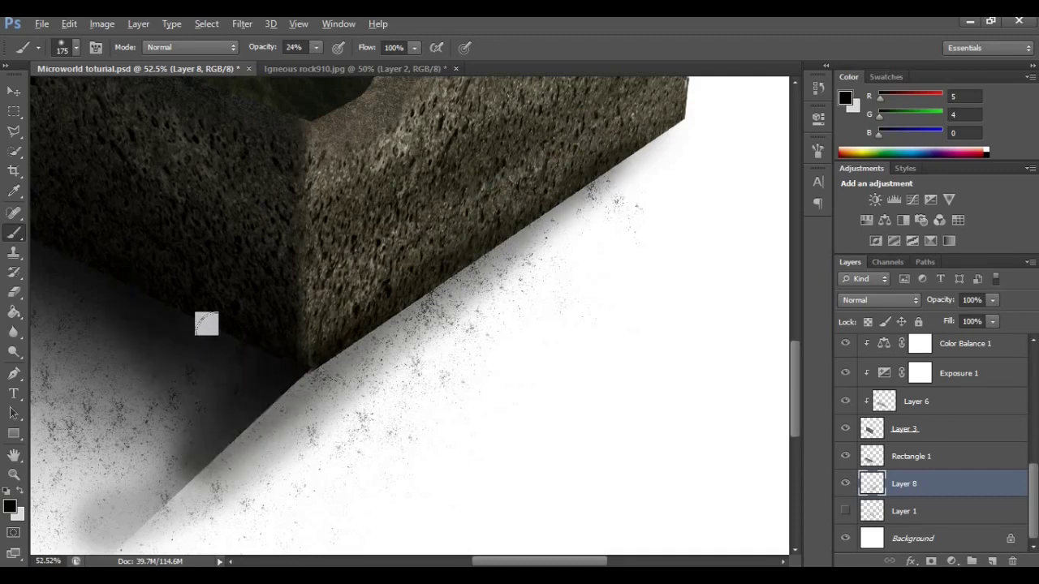
Erase the stray dark paint beyond the shadow's front corner with the 800 px eraser at 27% opacity
scroll(210, 324, down, 10)
scroll(284, 382, up, 2)
scroll(404, 386, up, 6)
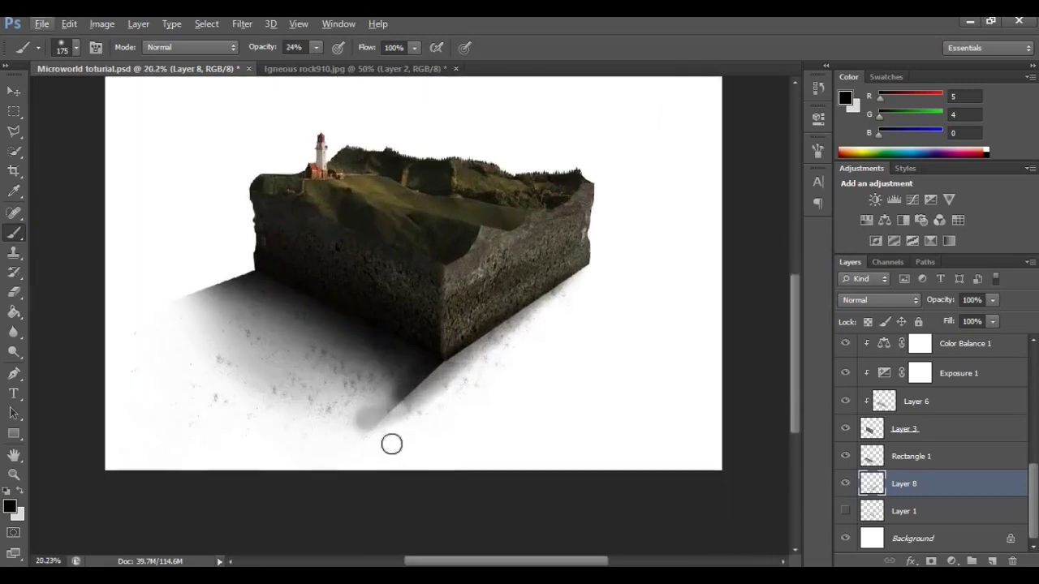
scroll(377, 360, up, 1)
click(13, 292)
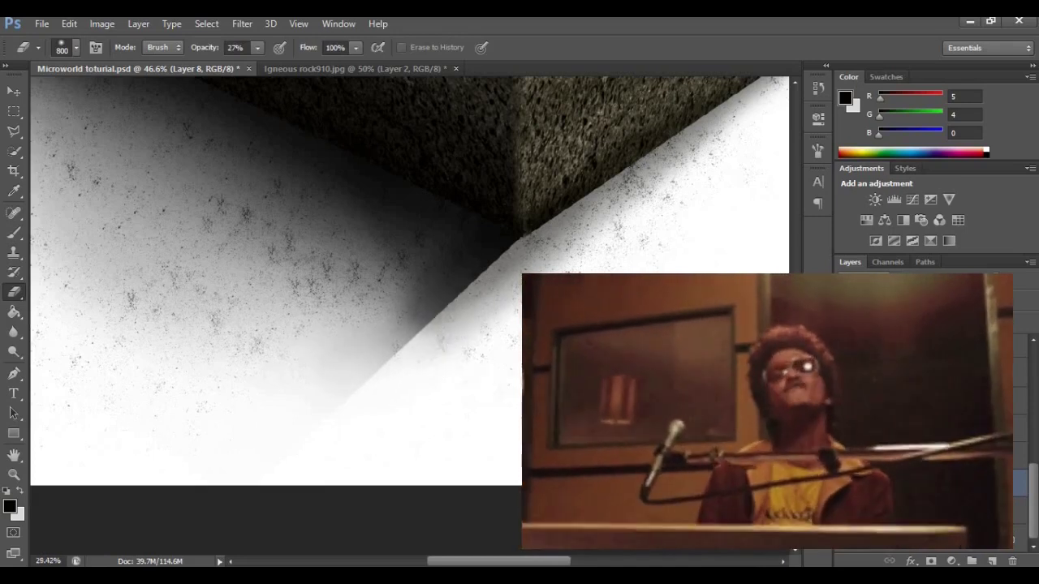
scroll(410, 313, down, 4)
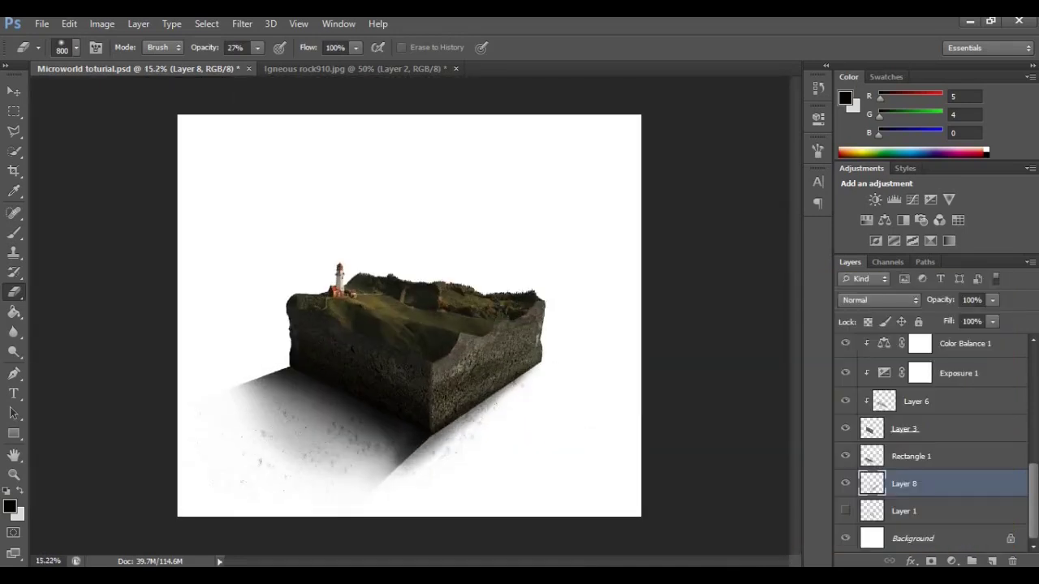
click(18, 92)
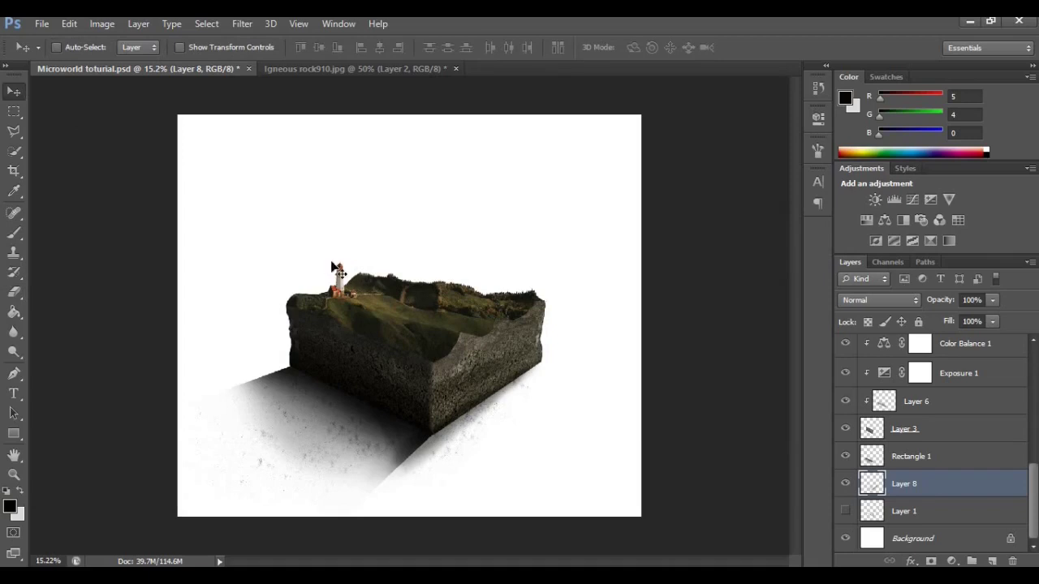
scroll(424, 297, up, 3)
scroll(422, 299, down, 3)
scroll(422, 299, up, 2)
scroll(425, 297, down, 3)
scroll(426, 297, up, 1)
key(alt)
Draw a white rectangle about 4093 by 3535 px over the whole canvas, directly above the Background layer
click(934, 538)
click(14, 434)
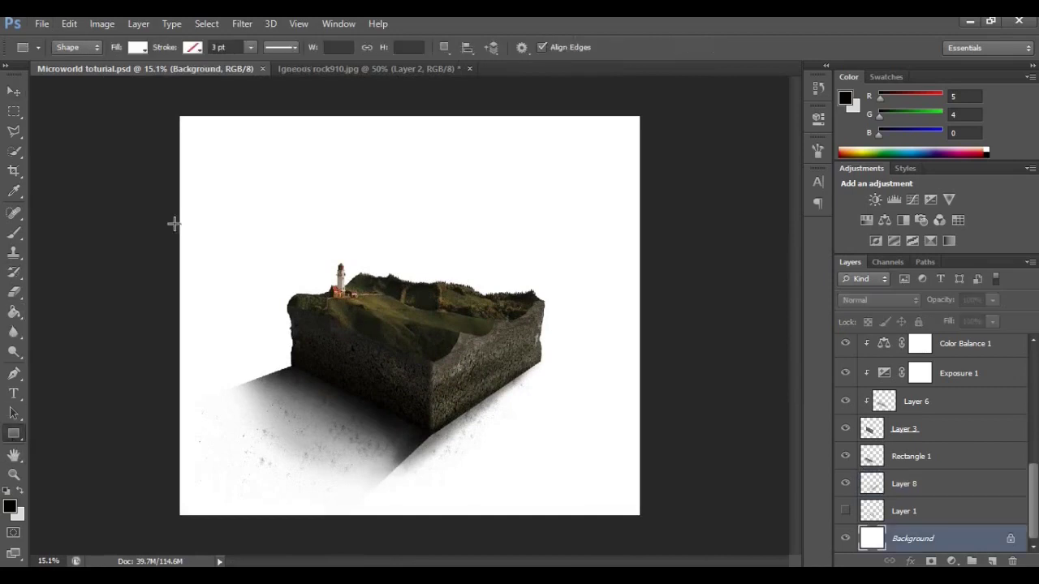
drag(176, 113, 646, 519)
scroll(931, 513, down, 1)
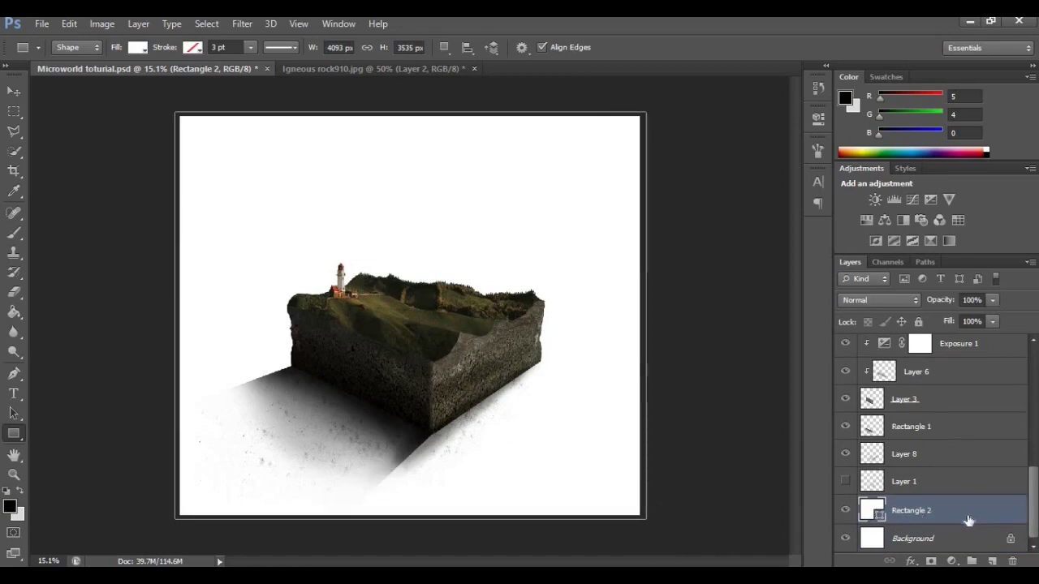
Add a linear Gradient Overlay to the Rectangle 2 layer and set its angle to 73°
double_click(972, 517)
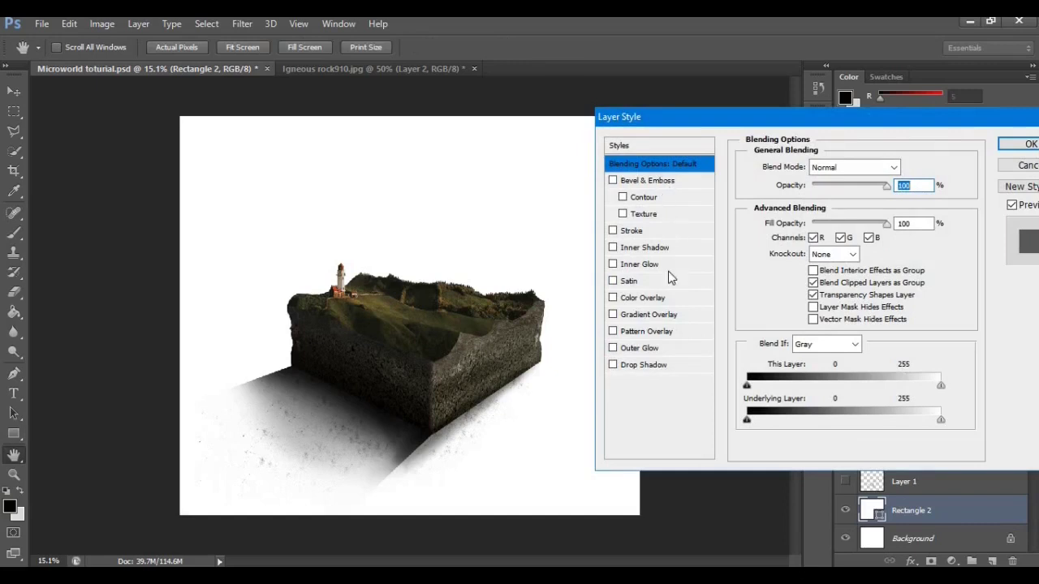
click(686, 322)
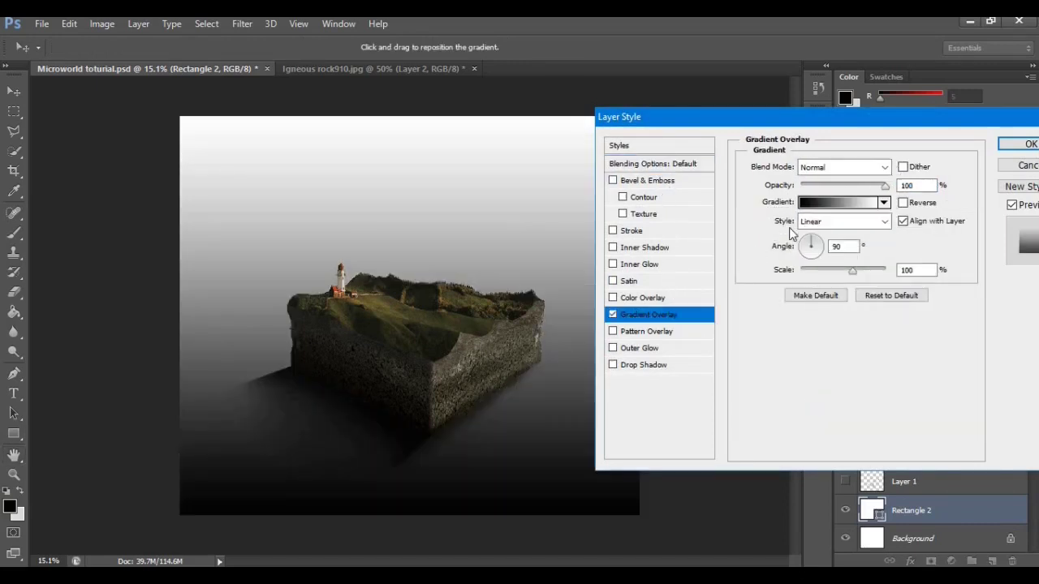
click(818, 247)
click(815, 247)
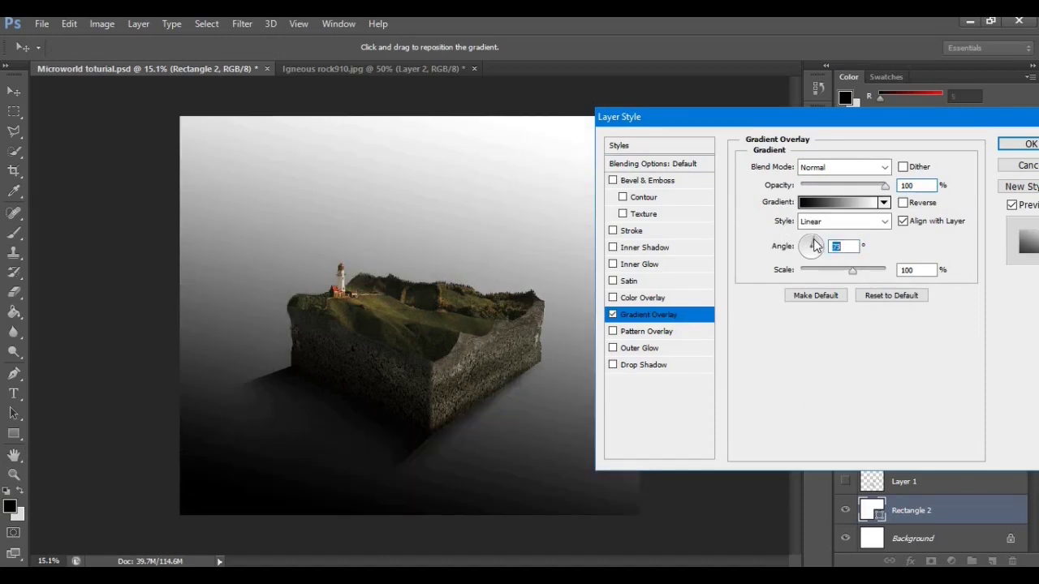
Recolor the gradient's black stop to the pale green #bde9bc
click(823, 209)
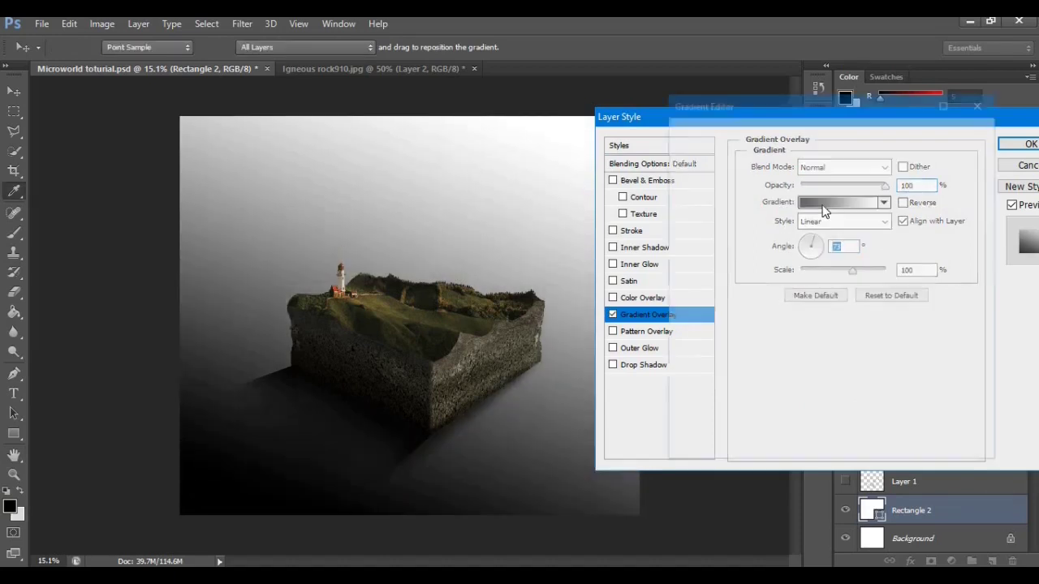
click(685, 363)
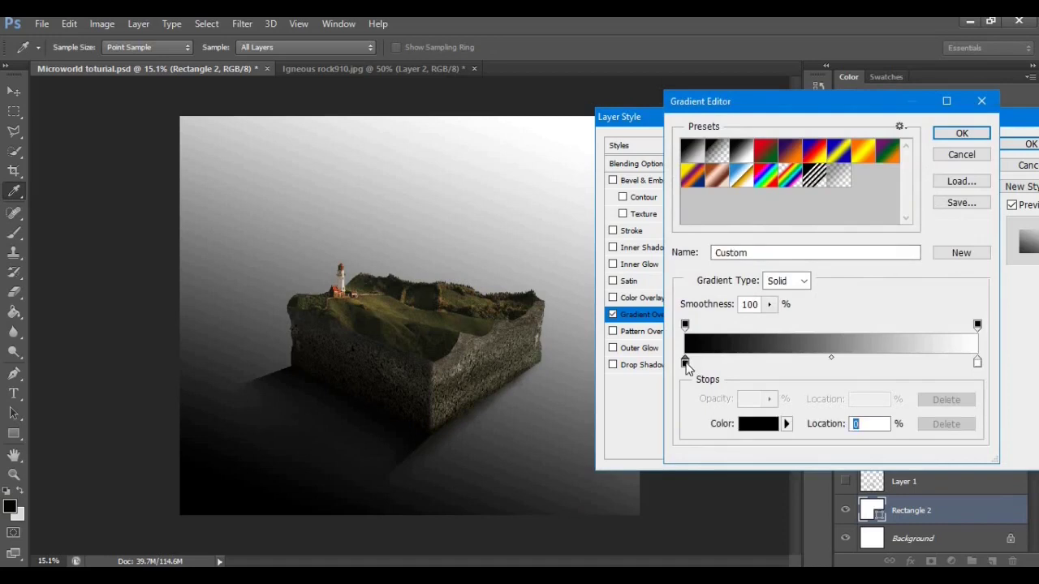
click(758, 422)
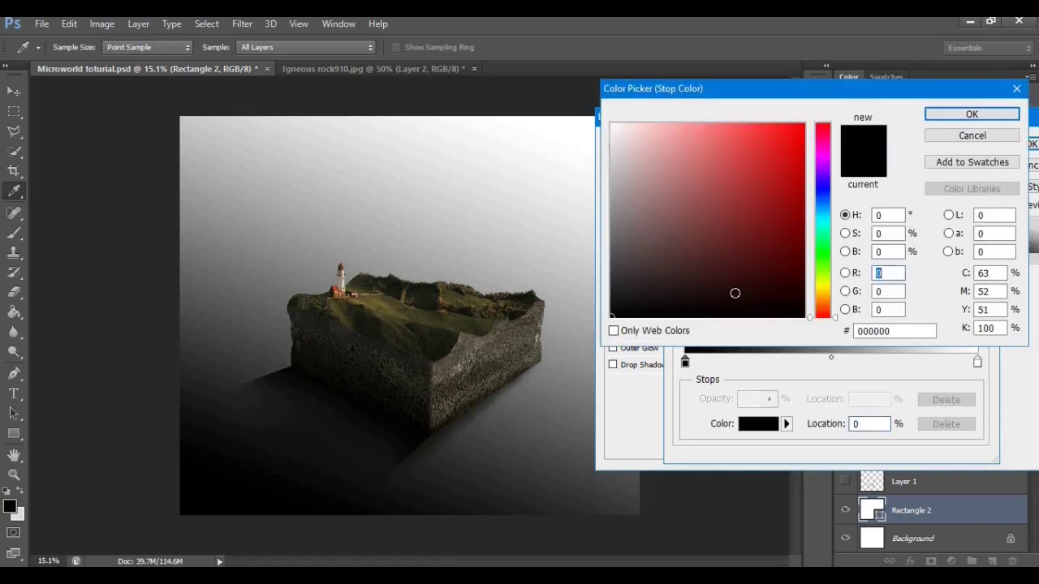
click(824, 254)
click(689, 177)
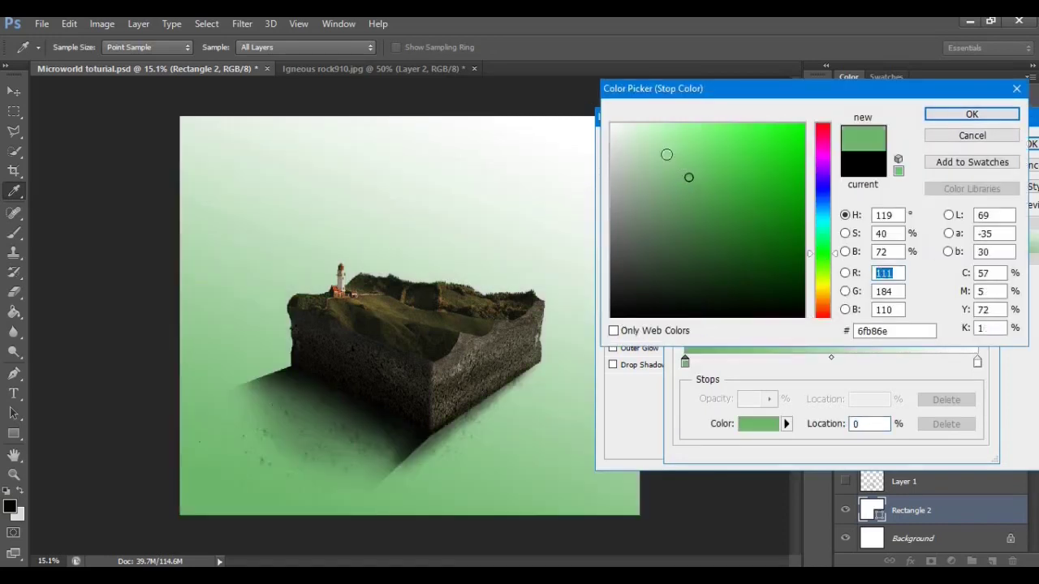
click(634, 140)
click(647, 141)
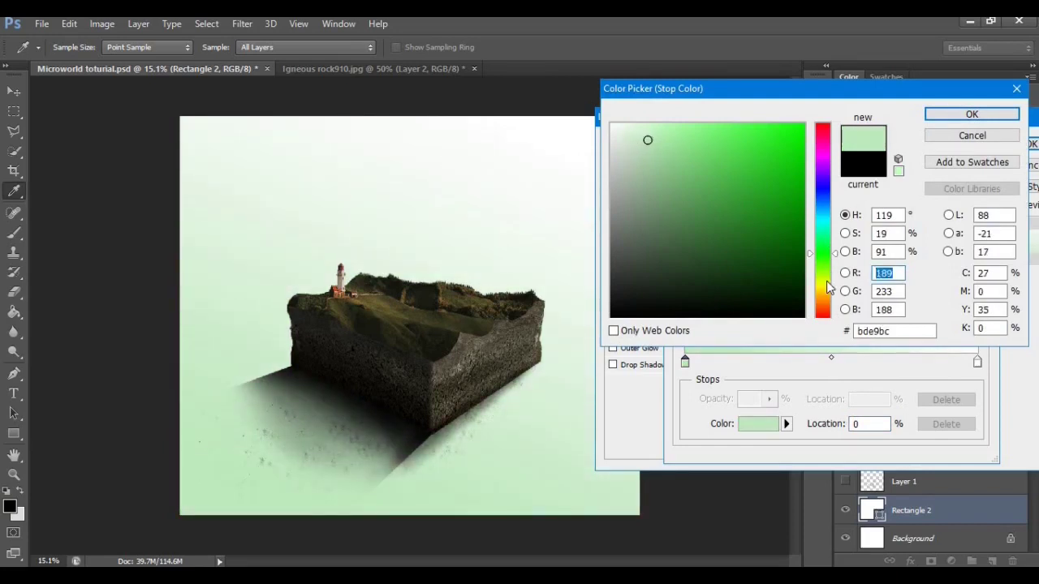
Change the stop's color to a muted yellow with a hue of 55° and accept the edited gradient
click(819, 281)
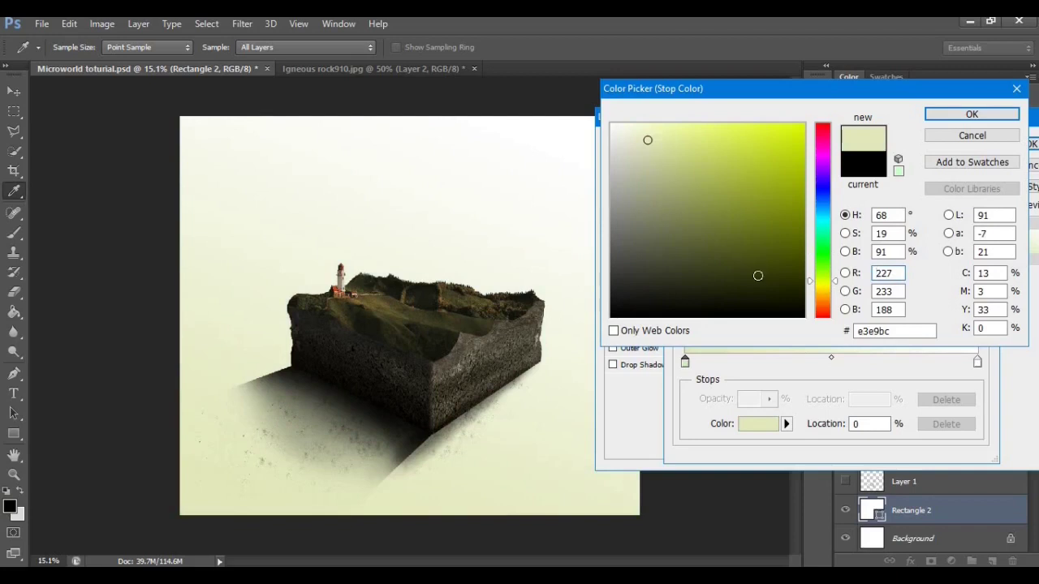
click(826, 298)
click(825, 295)
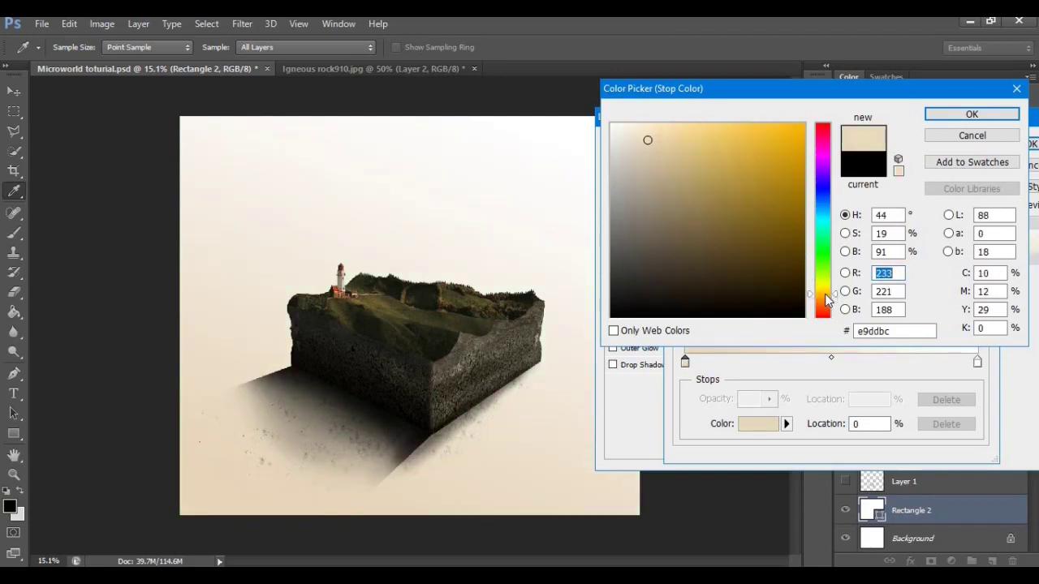
click(824, 288)
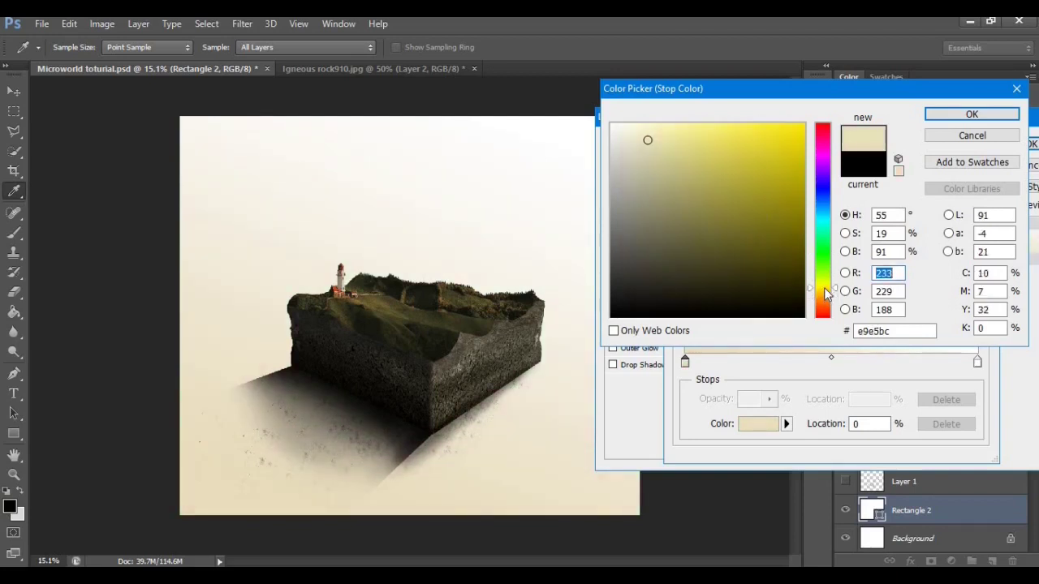
click(680, 157)
click(673, 149)
click(698, 149)
click(726, 152)
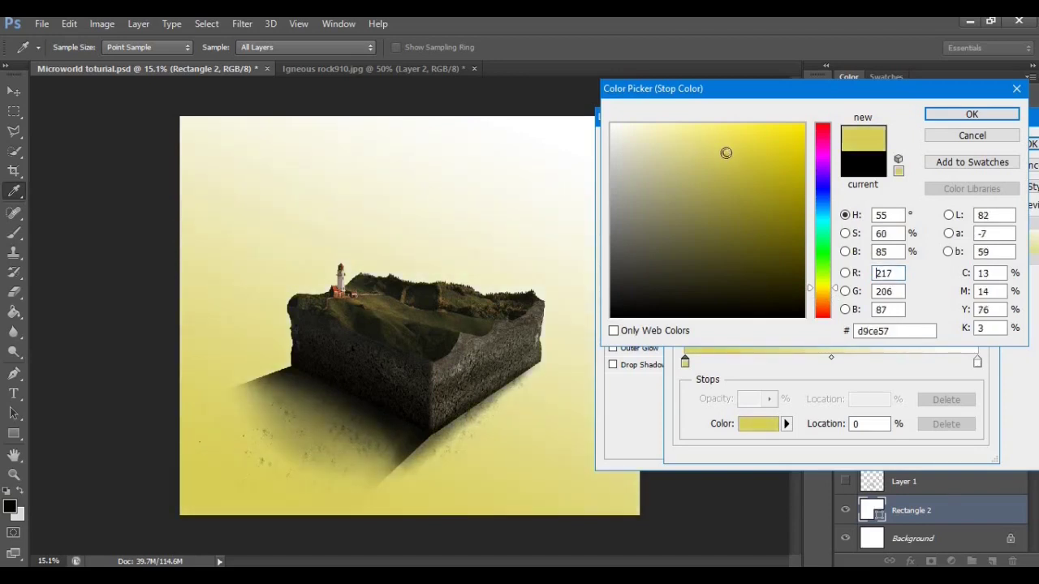
click(965, 115)
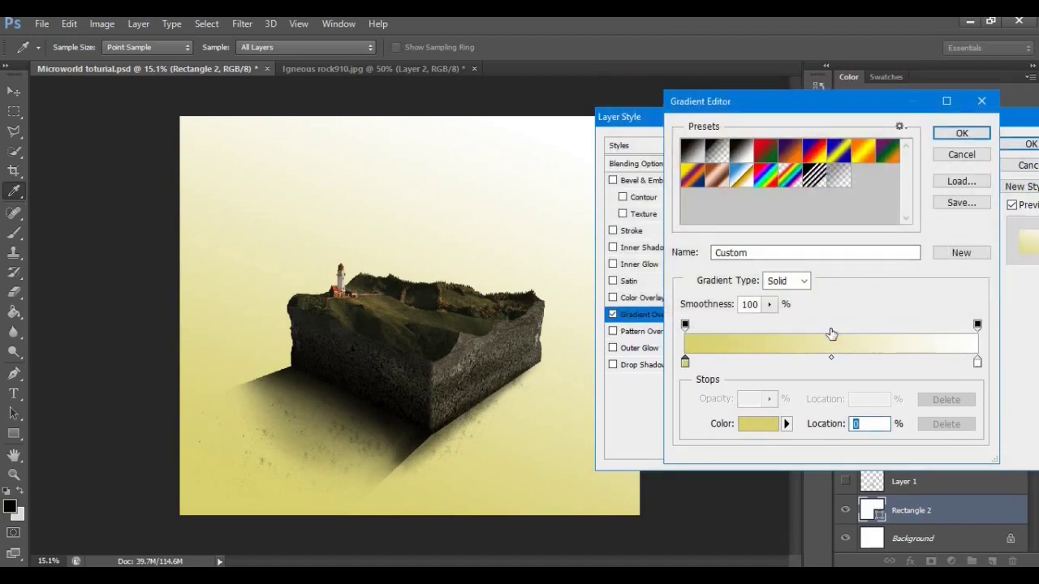
click(961, 133)
Set the gradient overlay's opacity to 77% and its scale to 104%
click(833, 185)
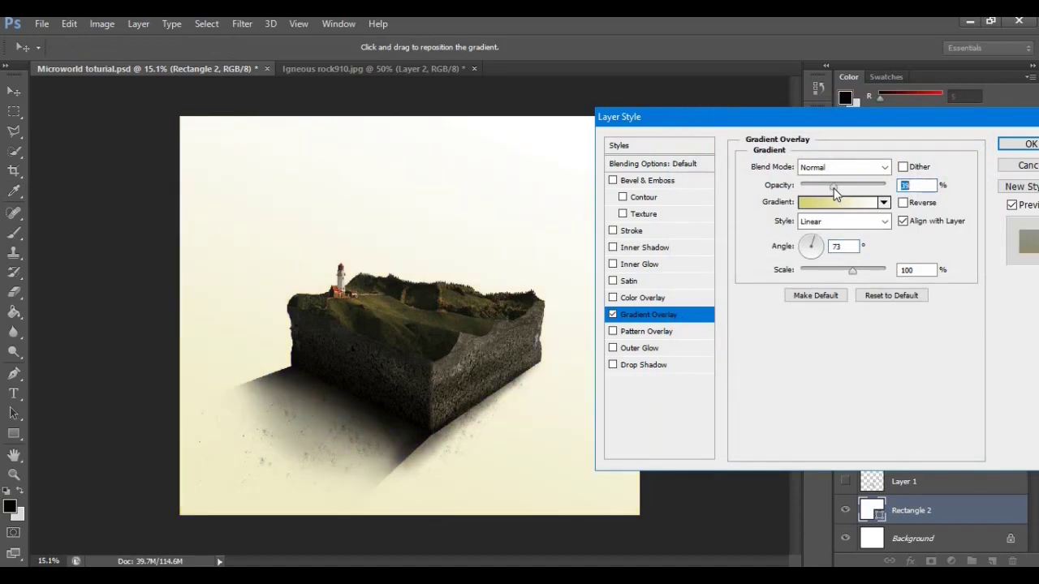
drag(838, 192, 860, 191)
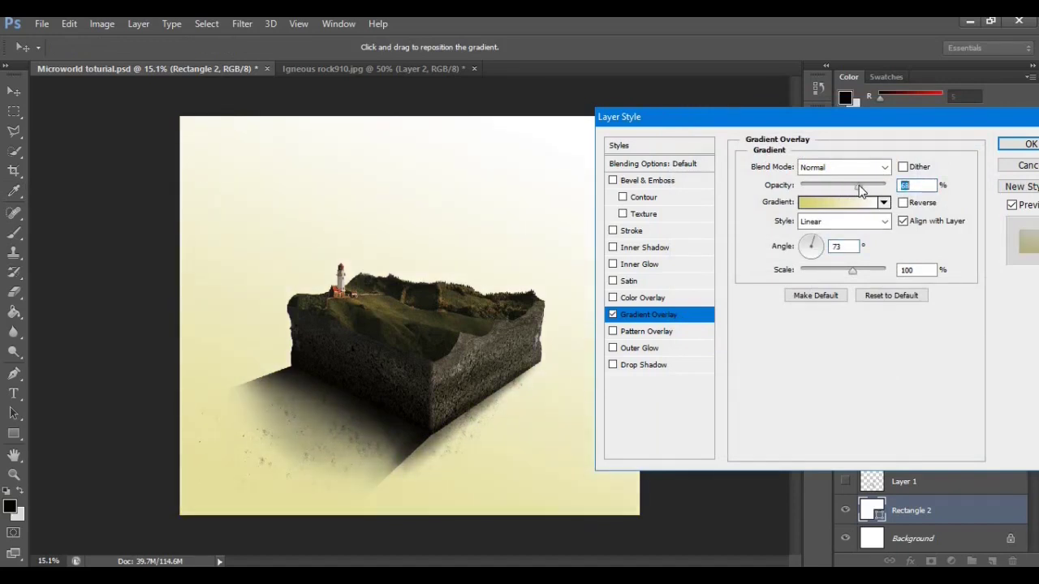
click(866, 188)
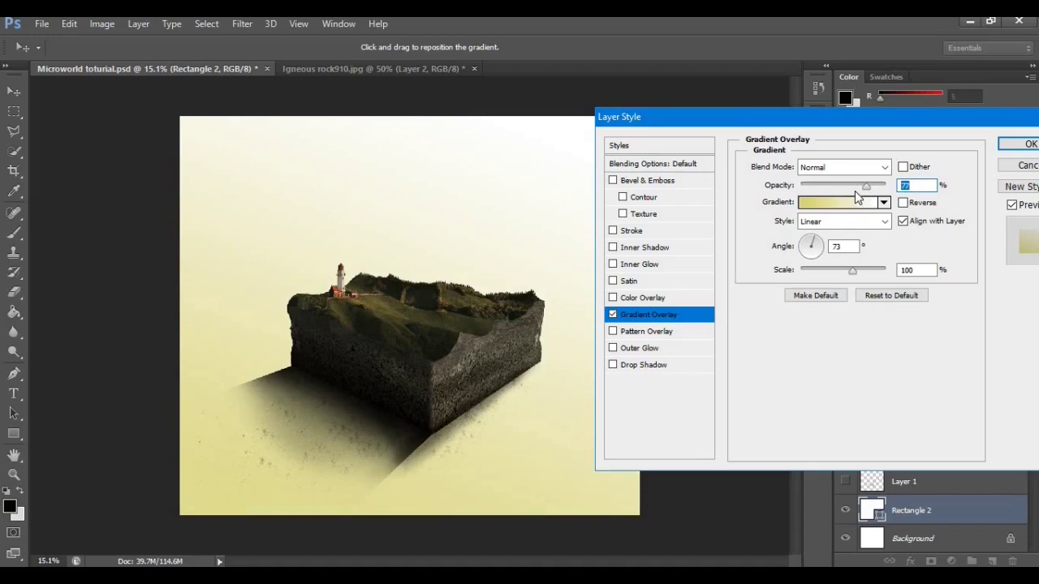
drag(829, 271, 864, 278)
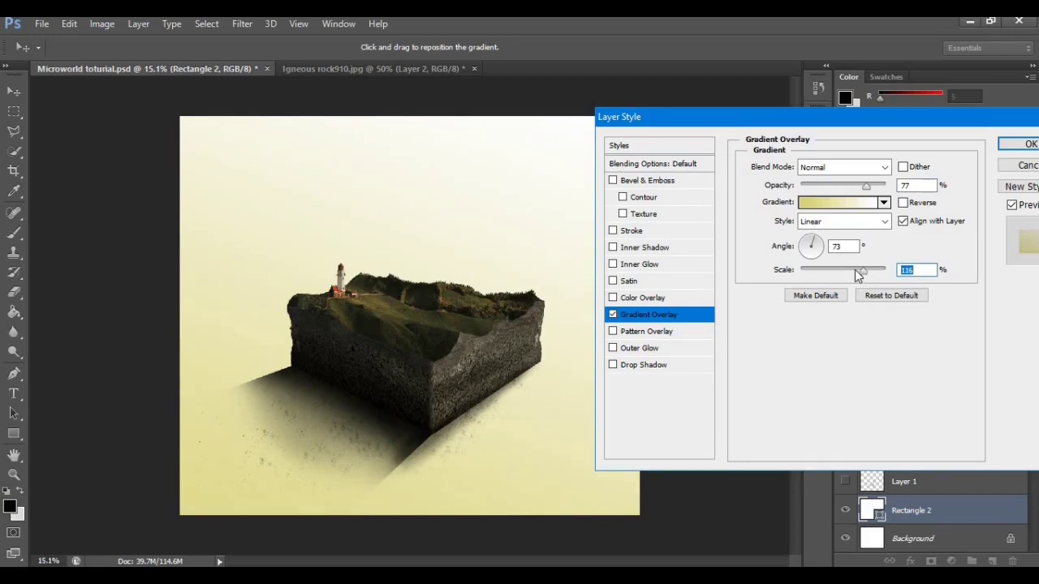
Move the layer style dialog to compare the background, reduce the overlay's opacity slightly, and apply the style
drag(844, 122, 945, 110)
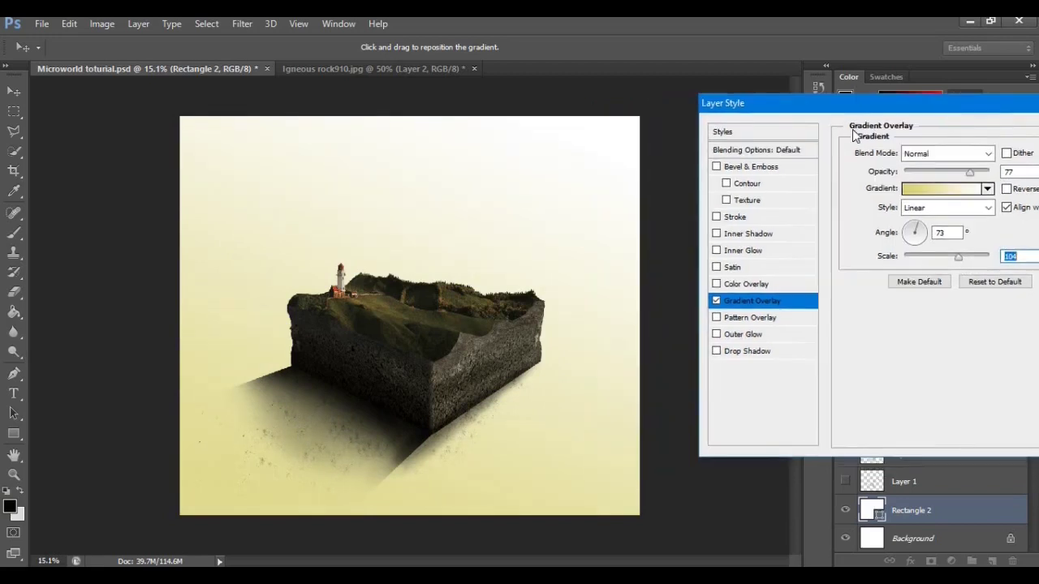
drag(811, 134, 758, 158)
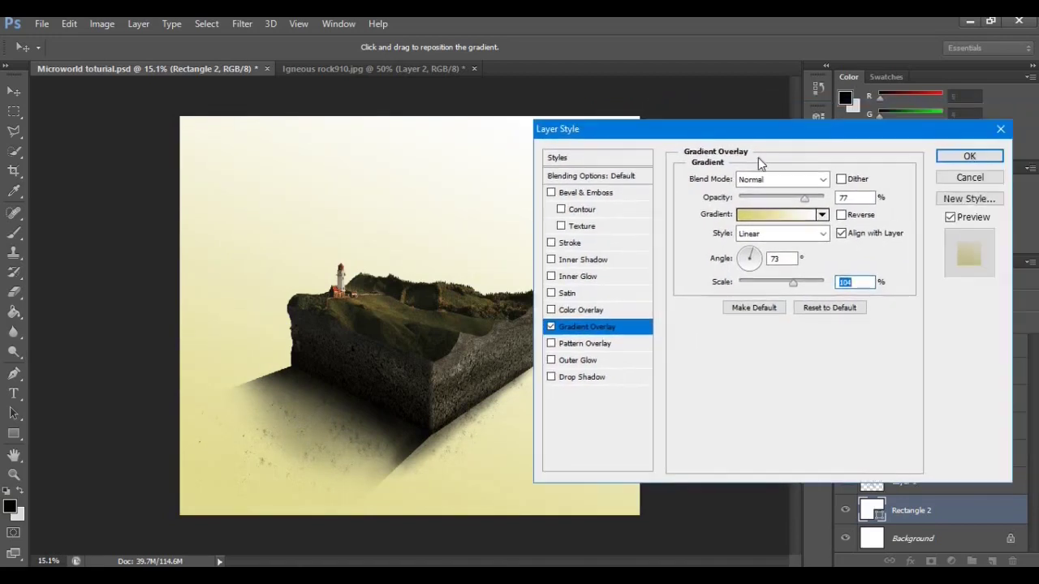
drag(790, 201, 785, 206)
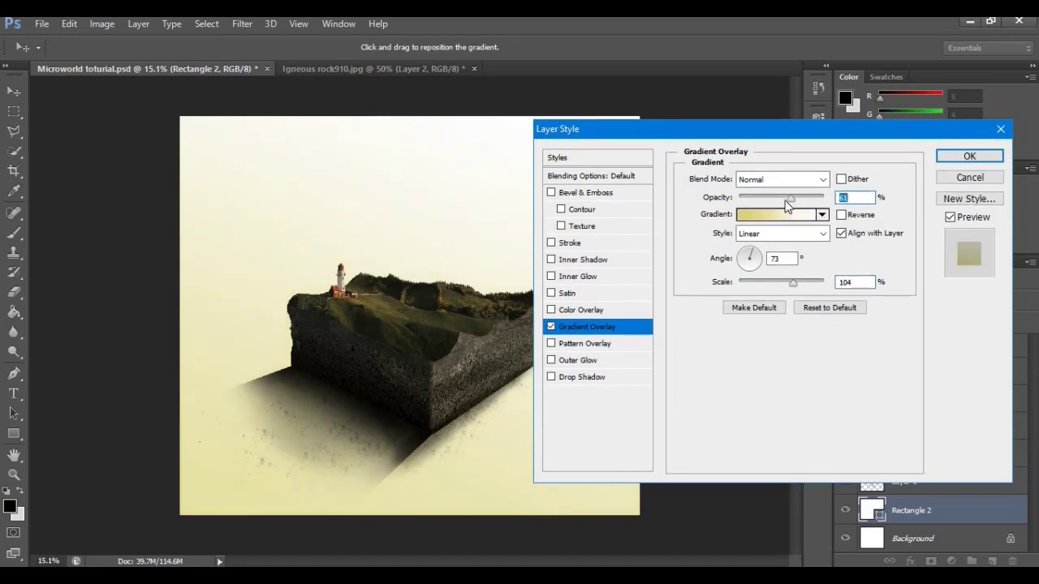
click(800, 207)
click(969, 156)
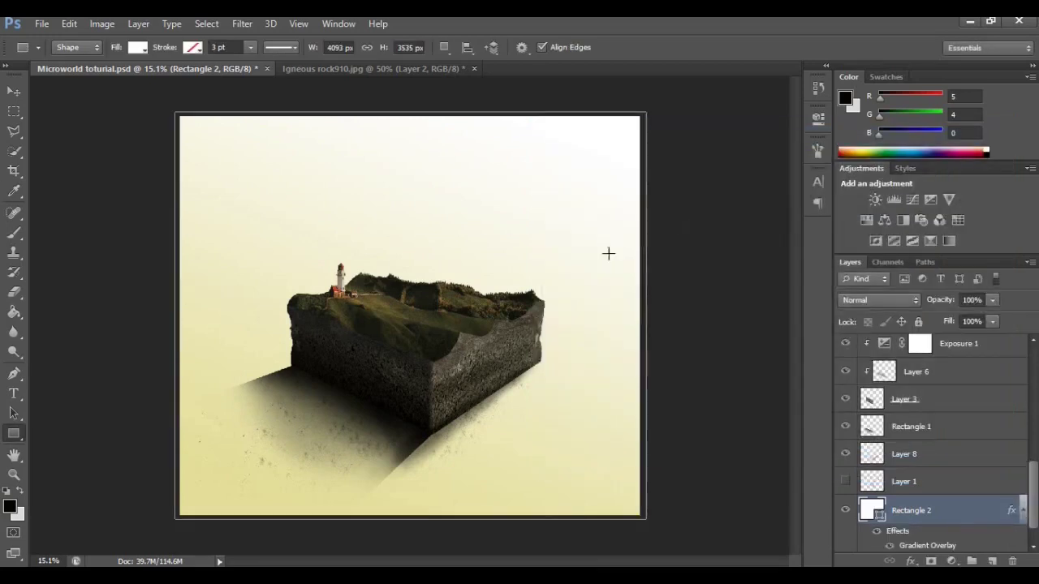
scroll(235, 240, down, 2)
key(v)
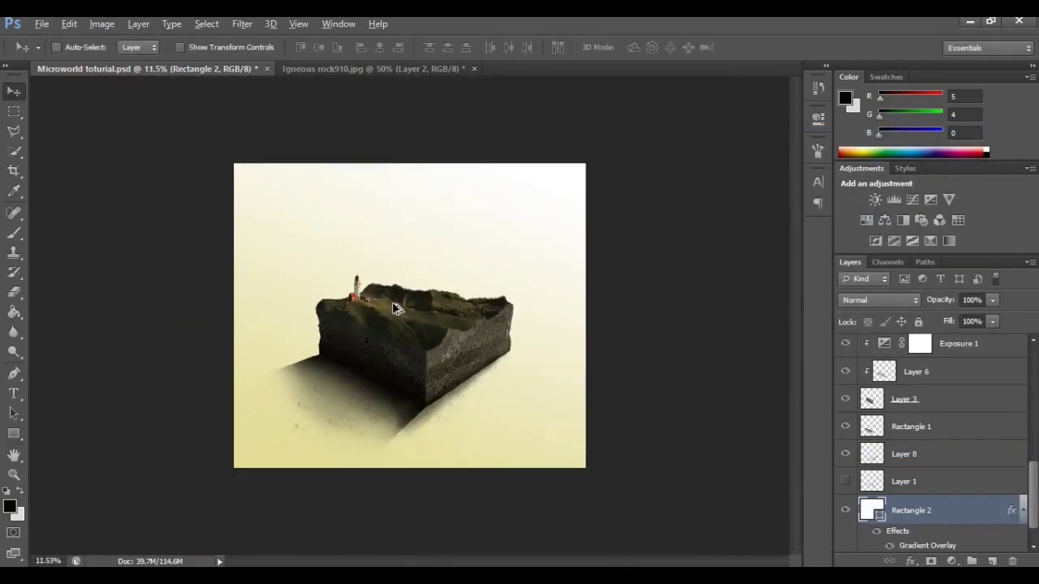
scroll(402, 312, up, 2)
scroll(410, 320, down, 2)
scroll(410, 319, up, 2)
scroll(410, 320, down, 1)
scroll(410, 319, up, 1)
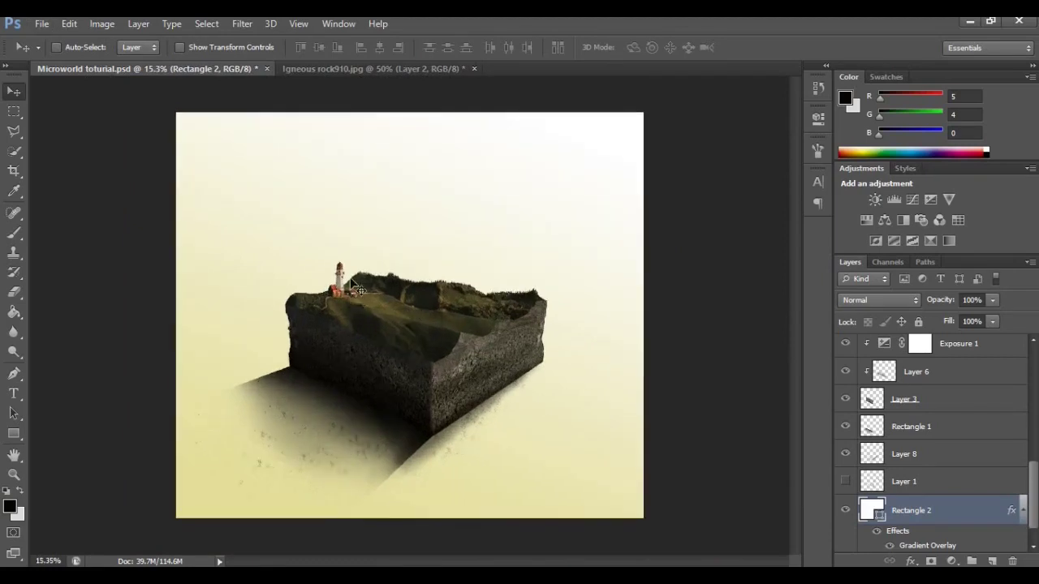
Add the title text "BATANES" in 30 pt Evogria above the cube, on a new layer over Layer 2
click(14, 393)
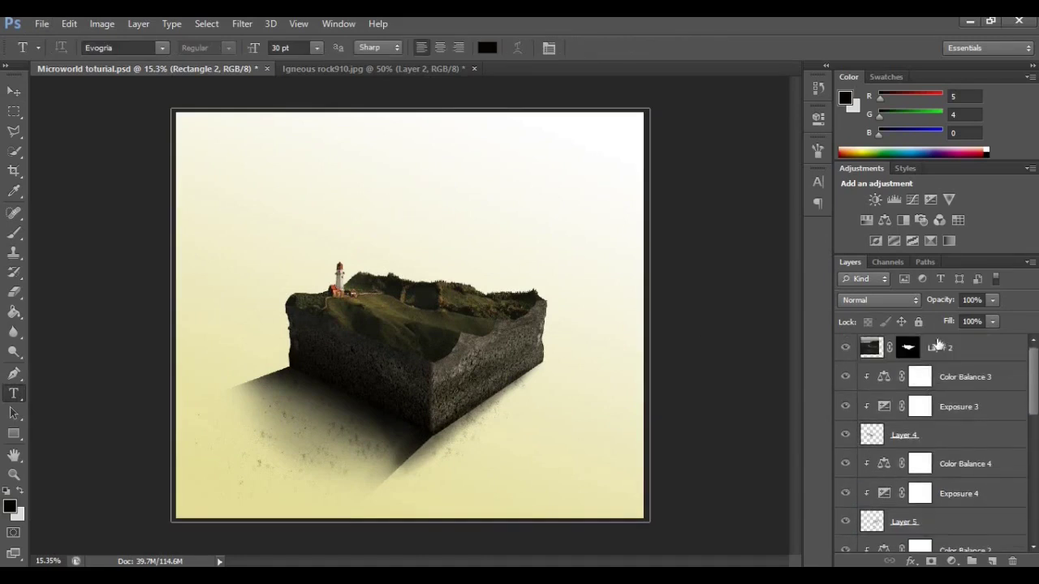
click(938, 346)
click(315, 178)
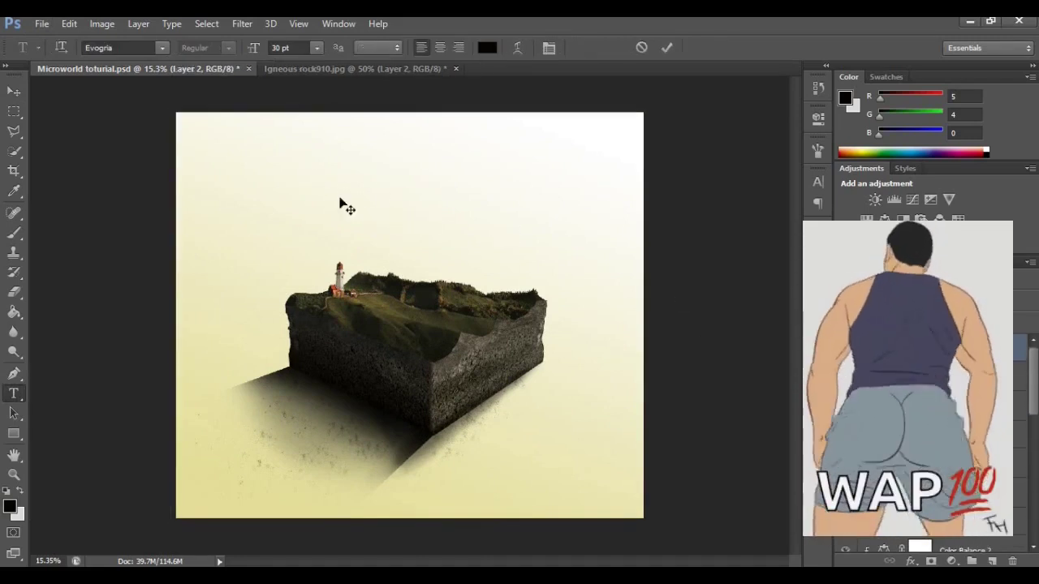
text(BA)
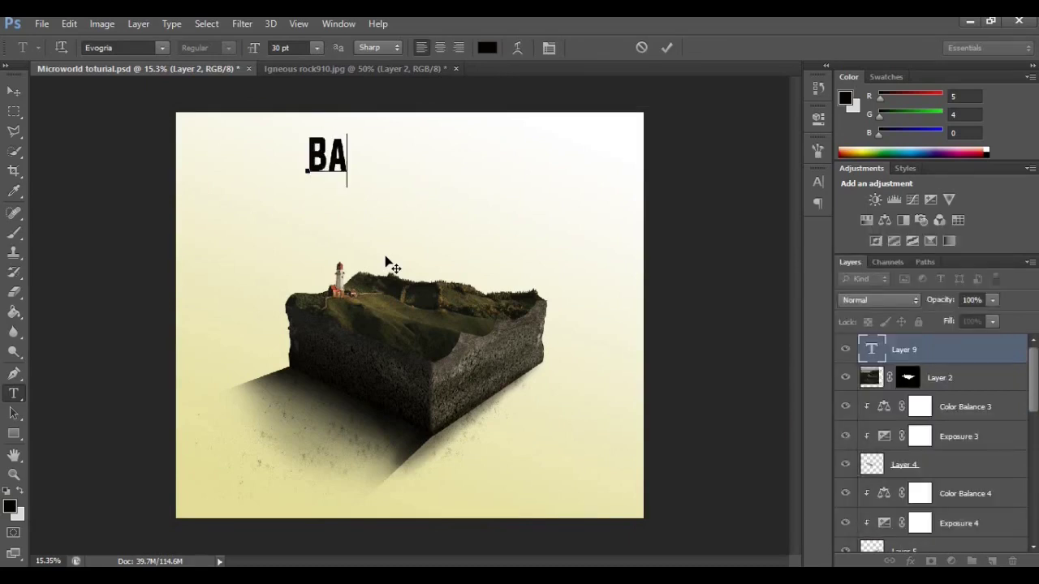
text(TANES)
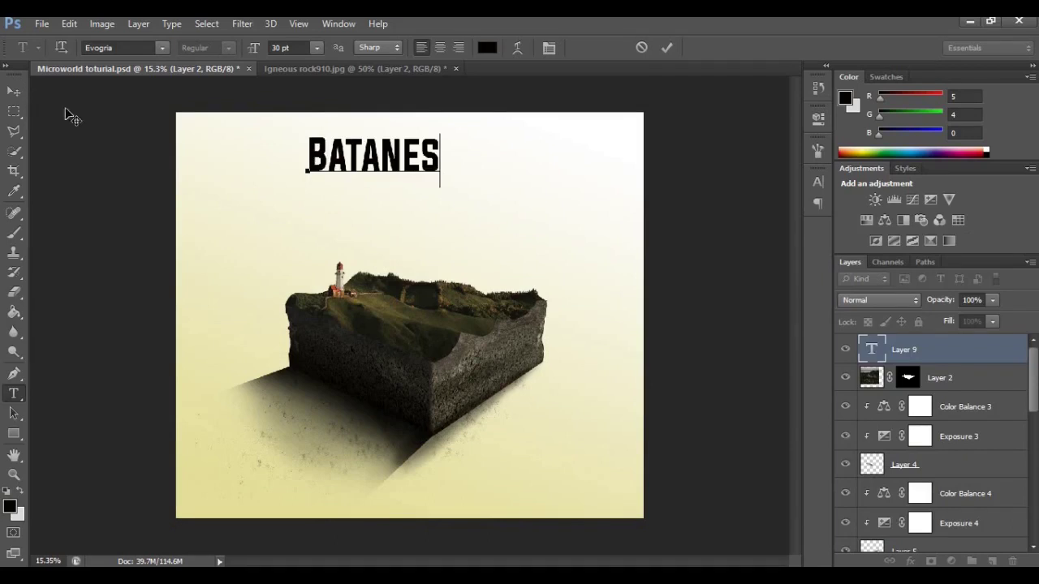
Recolor the whole title text pure white
key(ctrl+a)
click(487, 47)
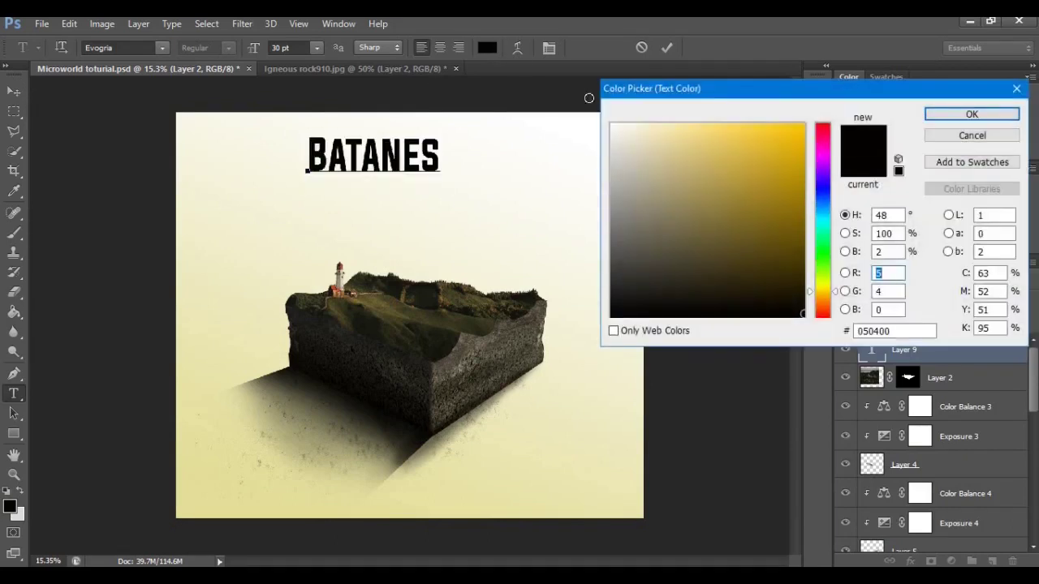
click(612, 124)
click(952, 114)
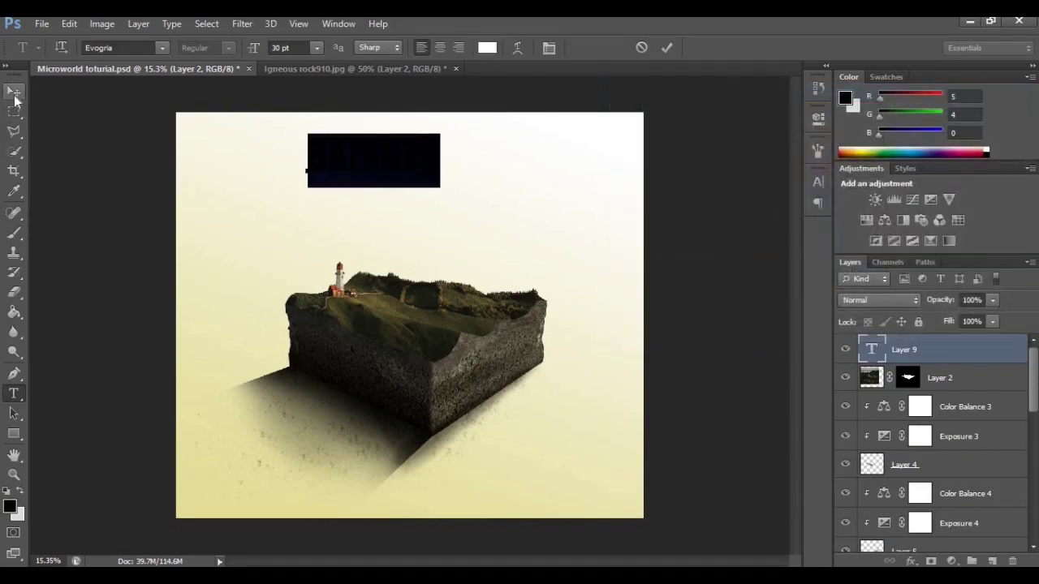
Add a black outside stroke to the title text layer, slightly thicker than the default width
click(978, 349)
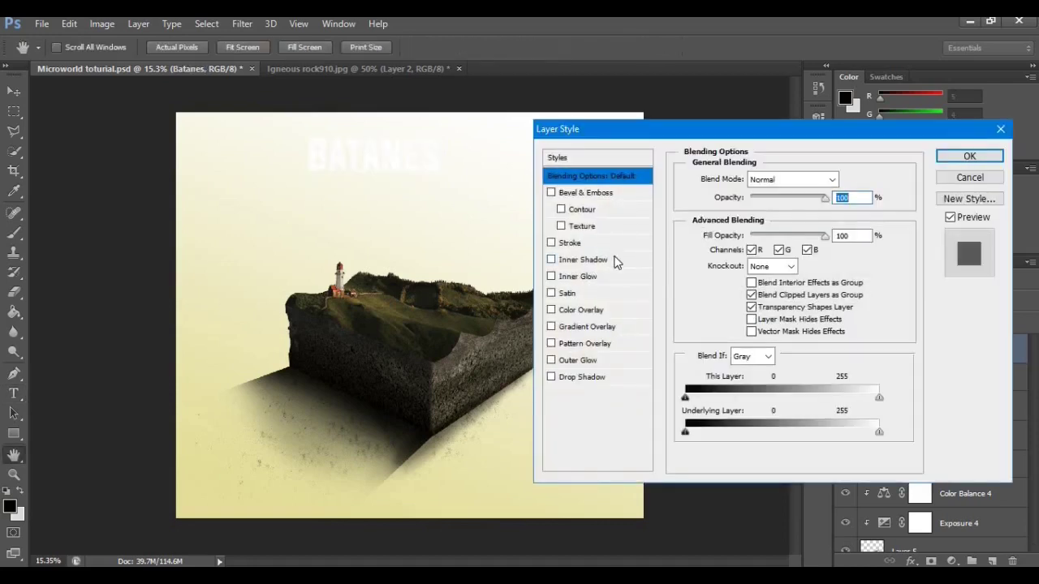
click(615, 243)
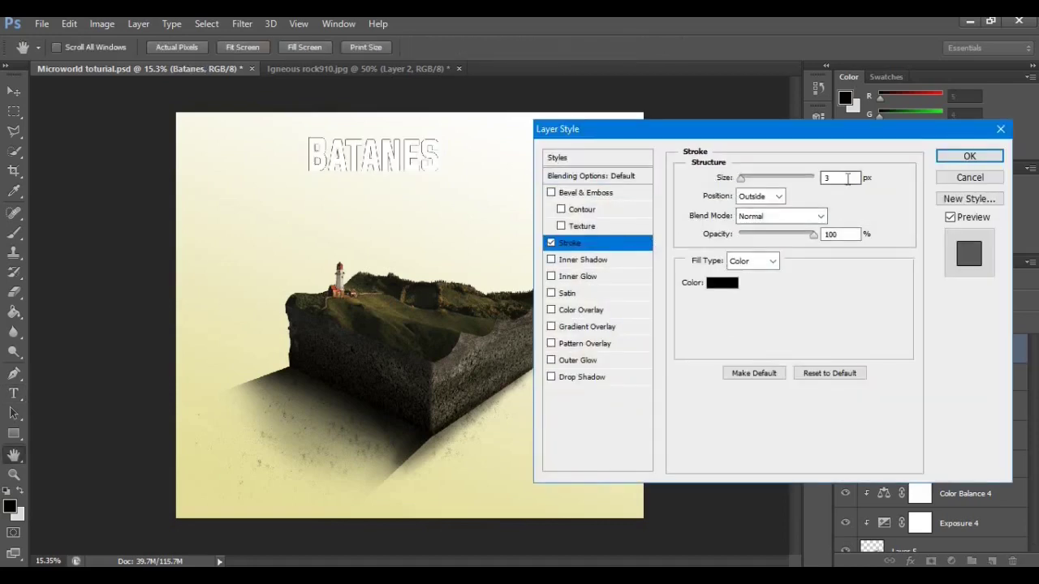
click(848, 179)
text(3)
key(Return)
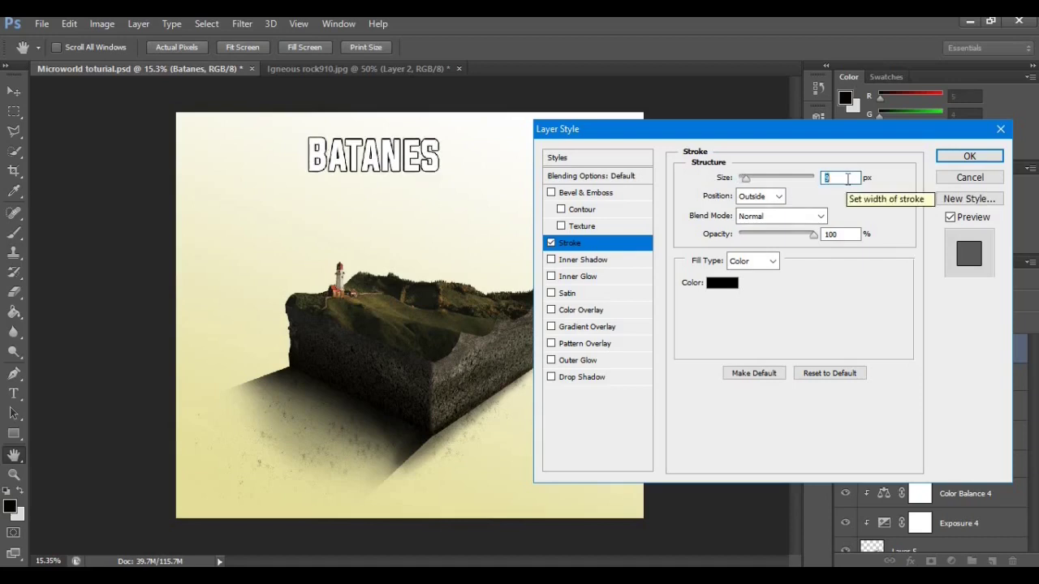
click(966, 156)
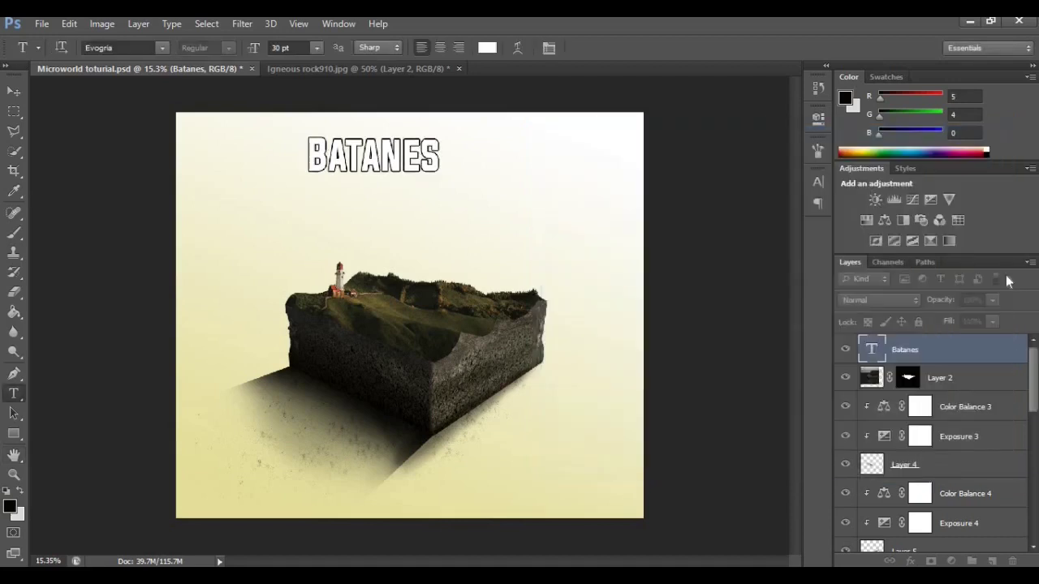
Set the title layer's fill to 0% and shift the outlined text slightly right and down
click(992, 321)
drag(984, 339, 219, 146)
key(v)
drag(374, 157, 398, 169)
Set the tracking of the whole BATANES title to 40
key(t)
click(428, 171)
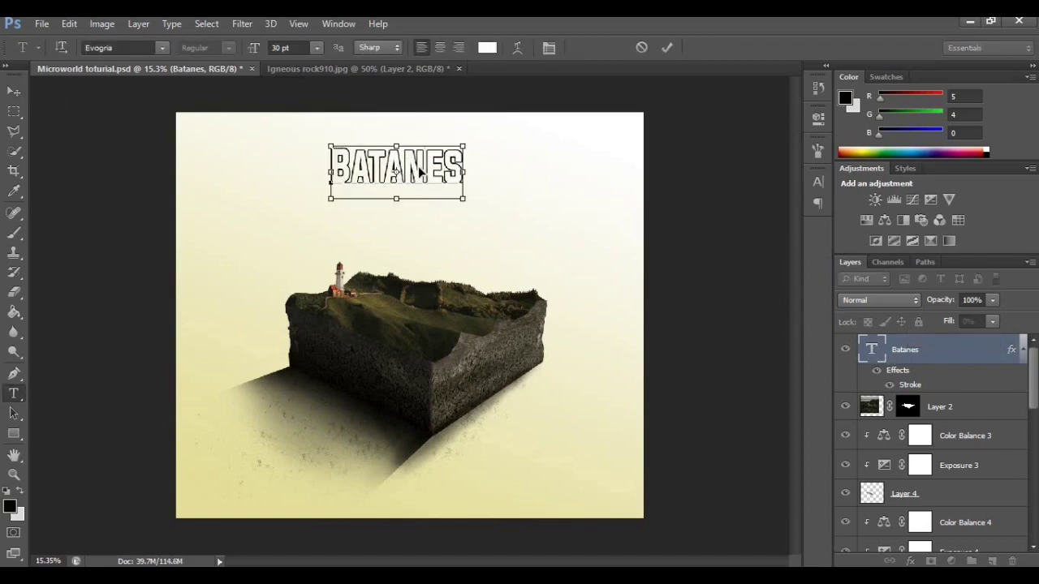
key(ctrl+a)
click(543, 48)
double_click(763, 230)
text(-20)
key(Return)
key(Up)
key(Up)
key(Up)
key(Up)
key(Up)
key(Up)
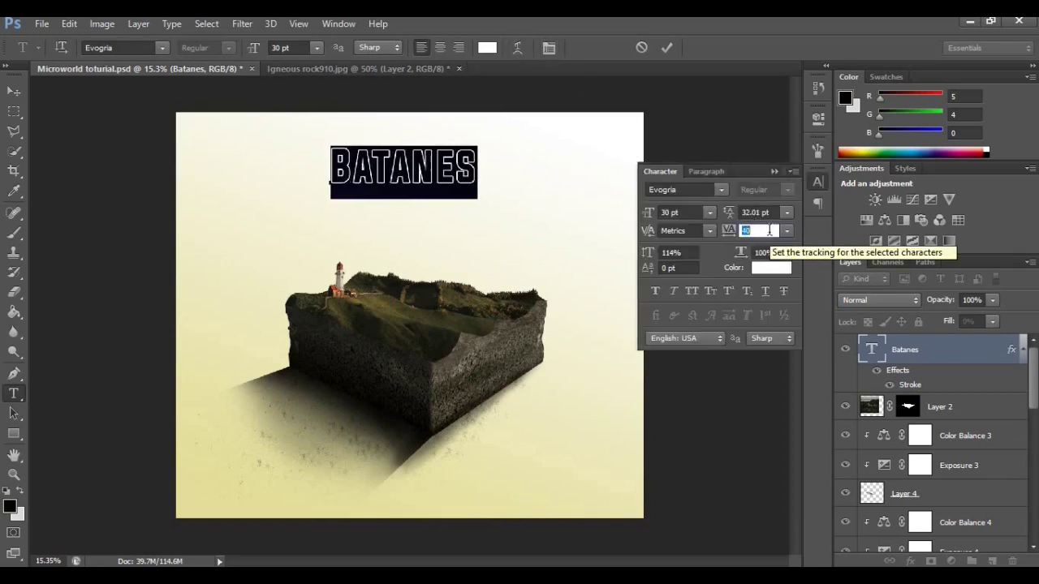
Move the widened title slightly right and up, close to the canvas's upper edge
click(18, 95)
drag(378, 203, 399, 195)
click(774, 171)
scroll(413, 167, up, 2)
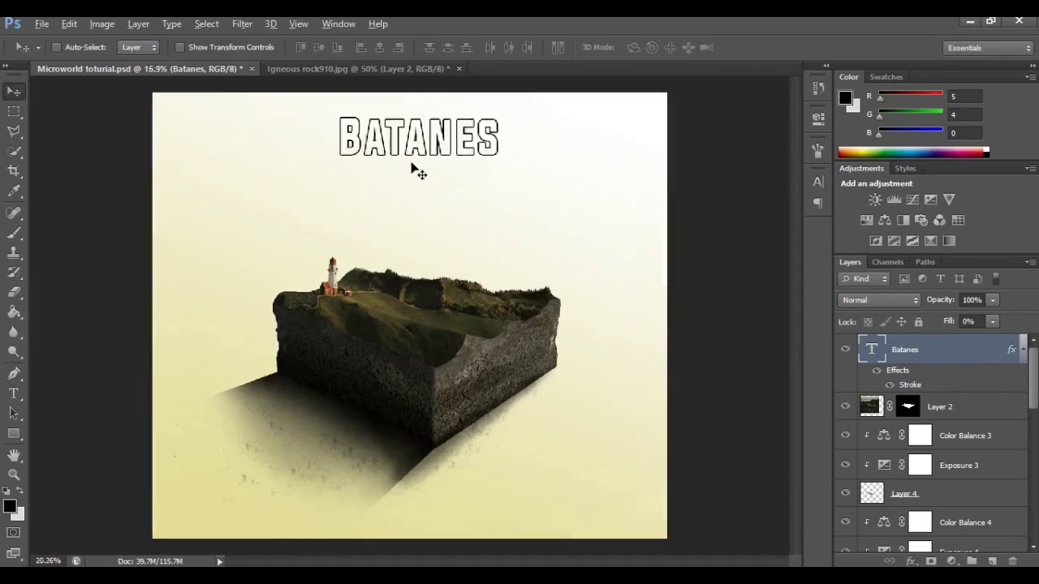
scroll(421, 159, down, 3)
key(alt)
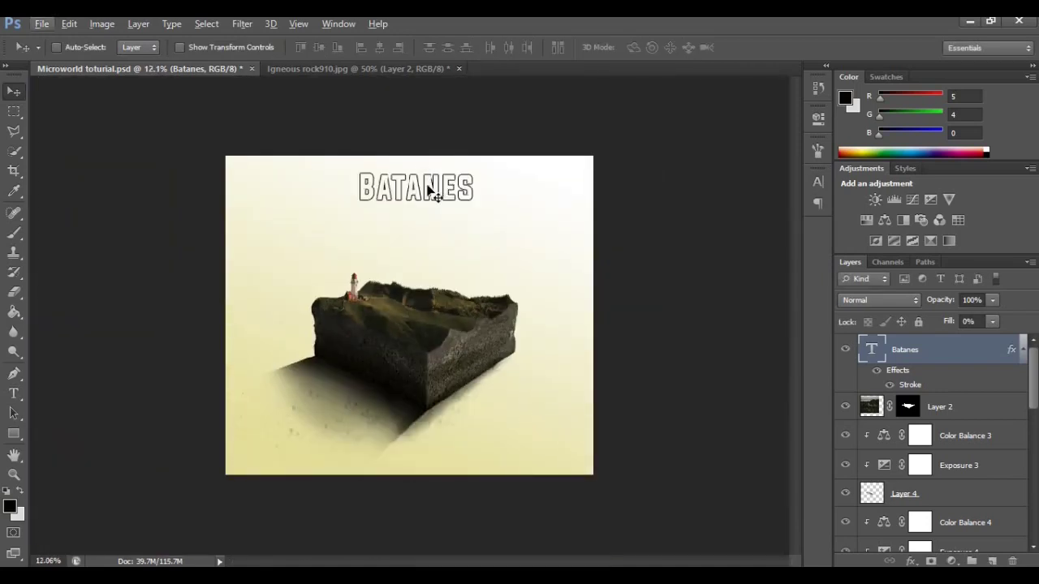
Enlarge the whole BATANES title to a font size of 41 pt
key(t)
drag(359, 194, 475, 195)
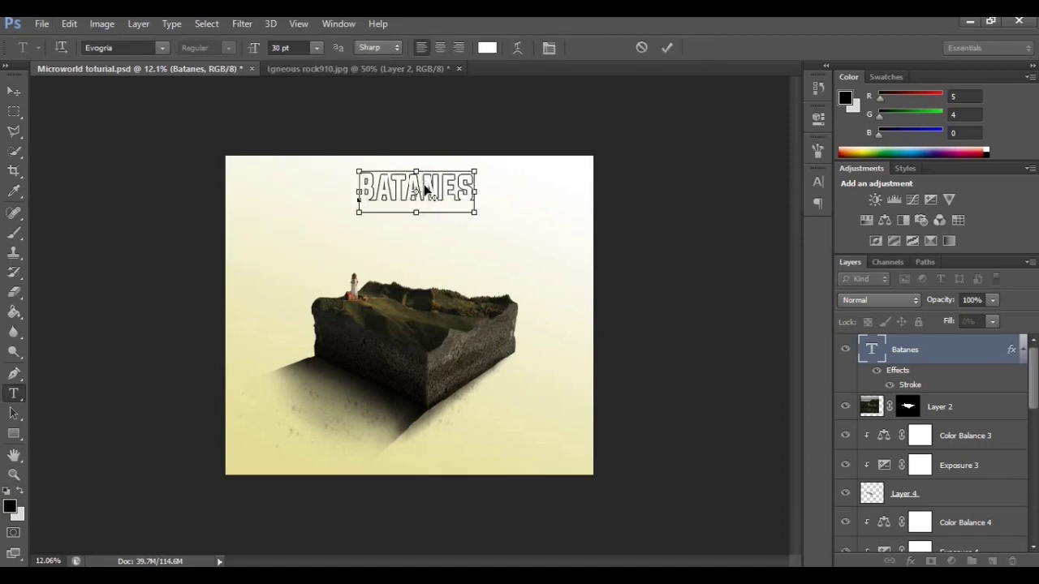
click(548, 48)
click(761, 230)
click(690, 213)
key(Up)
key(Up)
key(Up)
key(Up)
key(Up)
key(Up)
key(Up)
key(Up)
key(Up)
key(Up)
key(Up)
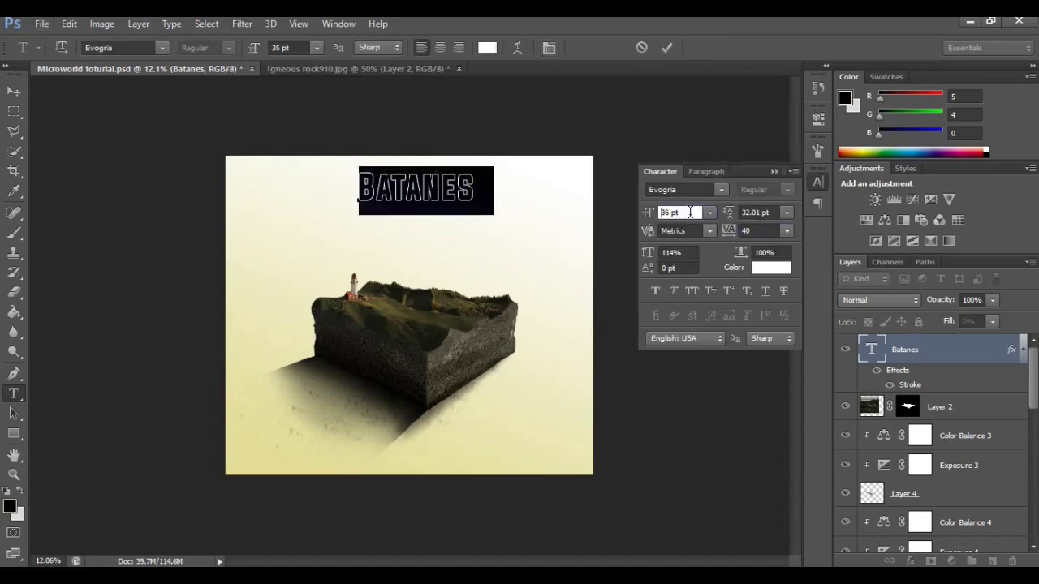
Reduce the title characters' vertical scale to 105%
click(693, 253)
key(Down)
key(Down)
key(Down)
key(Down)
key(Down)
key(Down)
key(Down)
key(Down)
key(Down)
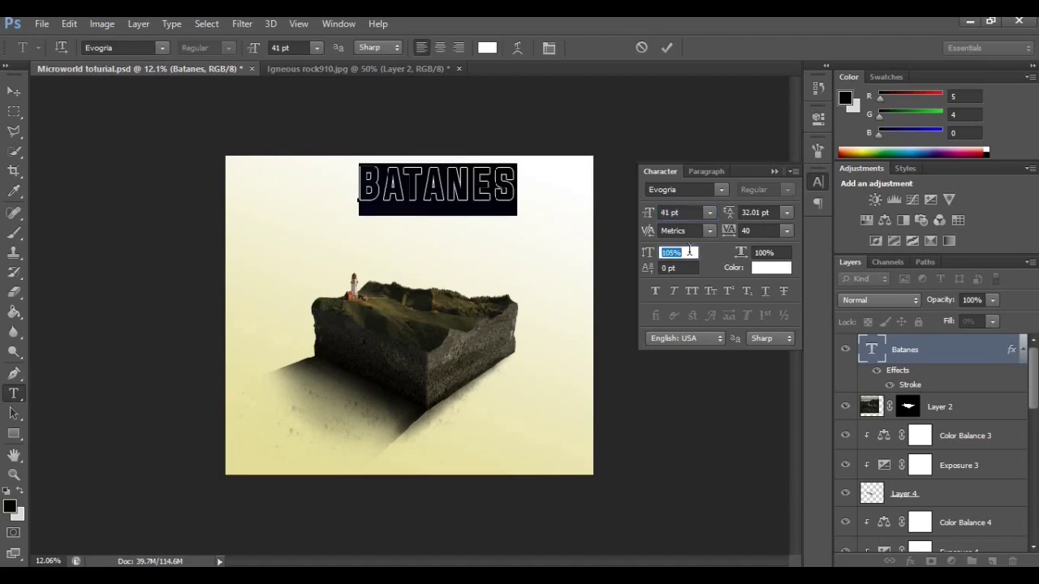
Move the enlarged title left and slightly down so it sits centered above the cube
click(14, 91)
mouse_move(400, 225)
mouse_down()
mouse_move(380, 234)
mouse_move(392, 232)
mouse_up()
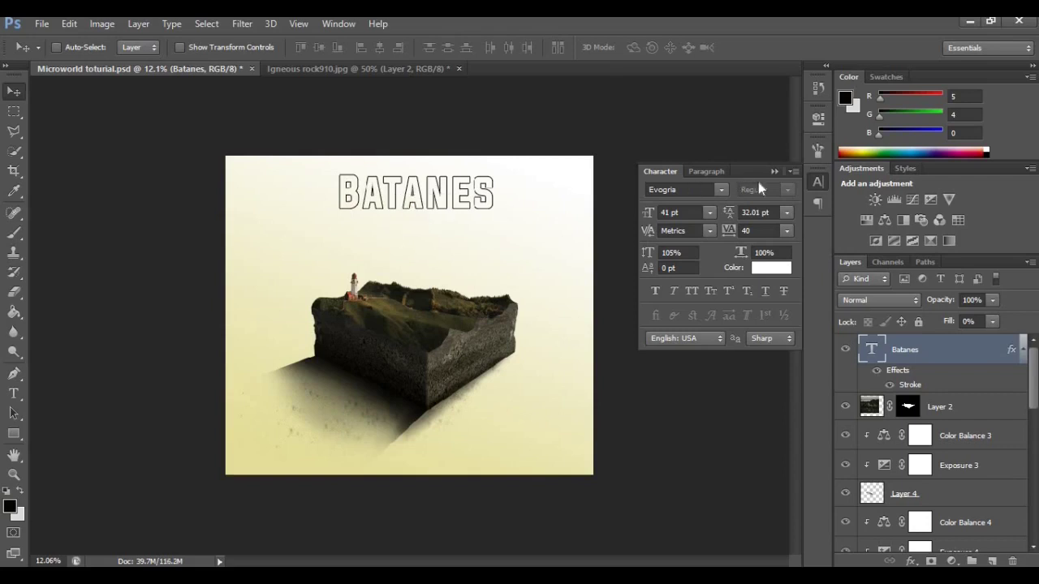
click(774, 171)
Start a second text layer just below the BATANES title with the letters "PHI"
scroll(406, 193, up, 5)
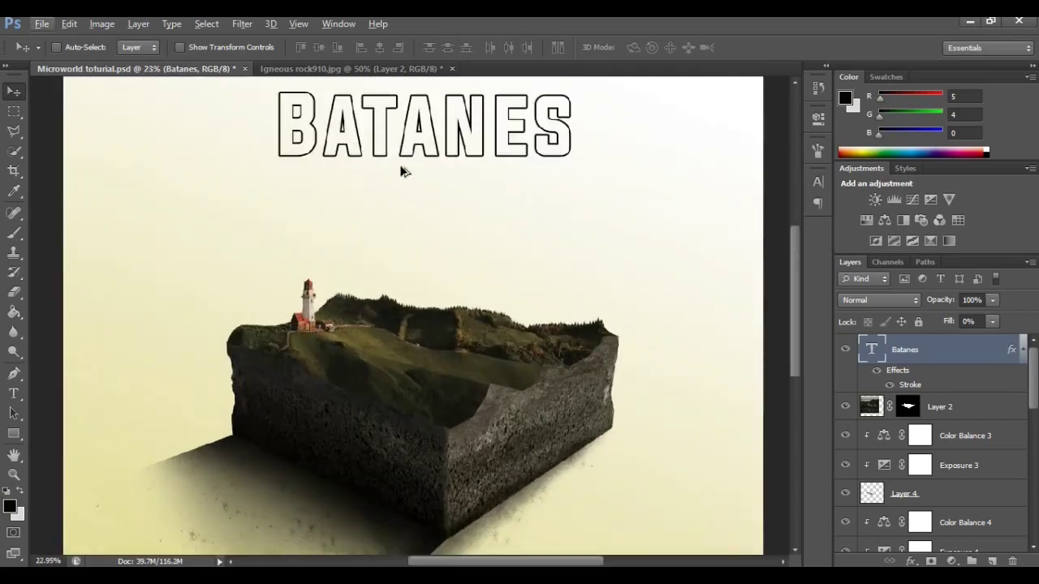
scroll(403, 171, up, 1)
key(alt+t)
key(Escape)
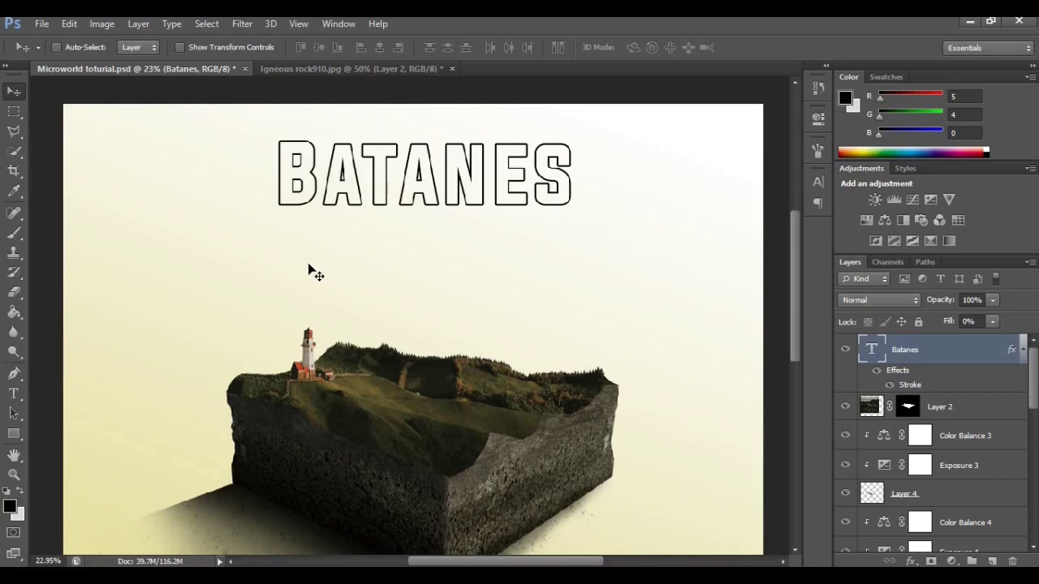
key(t)
click(308, 263)
text(PHI)
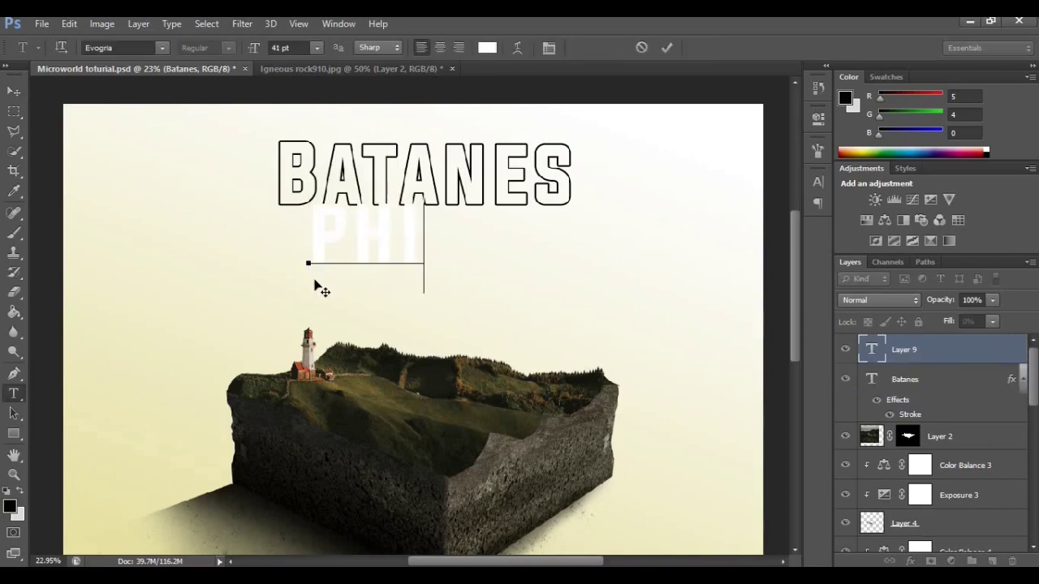
Recolor the new text black and complete the word as "PHILIPPINES"
key(ctrl+a)
click(487, 48)
click(611, 311)
click(966, 113)
click(424, 231)
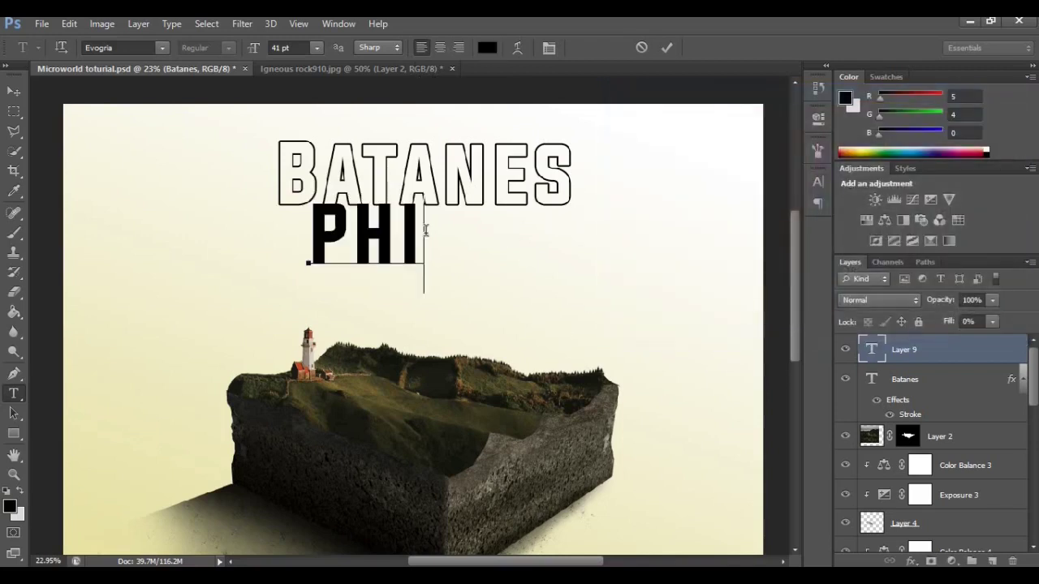
text(LIPPINES)
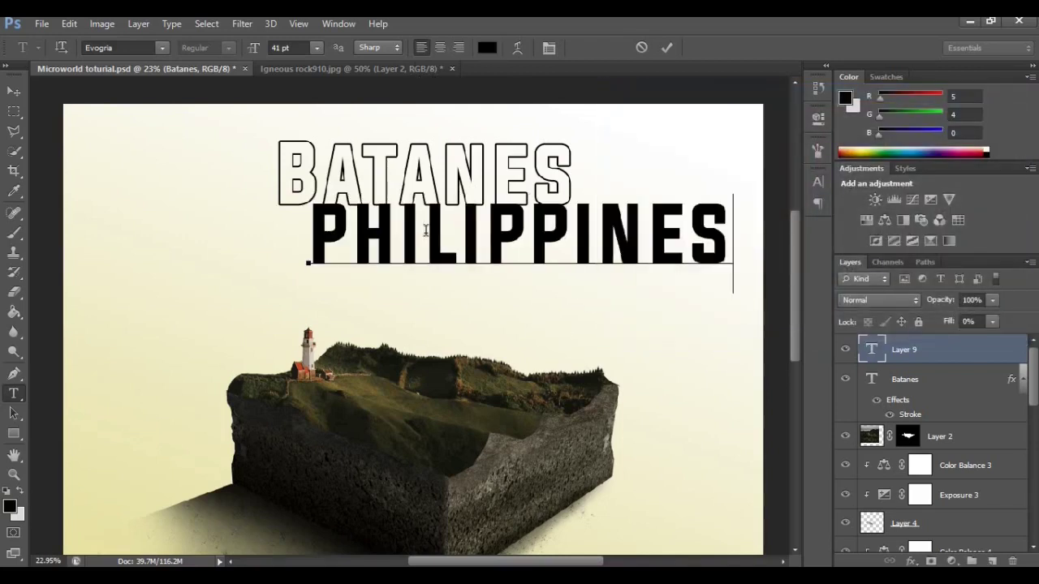
Change the PHILIPPINES text to the Heaters font and move it up to overlap the title's lower edge
key(ctrl+a)
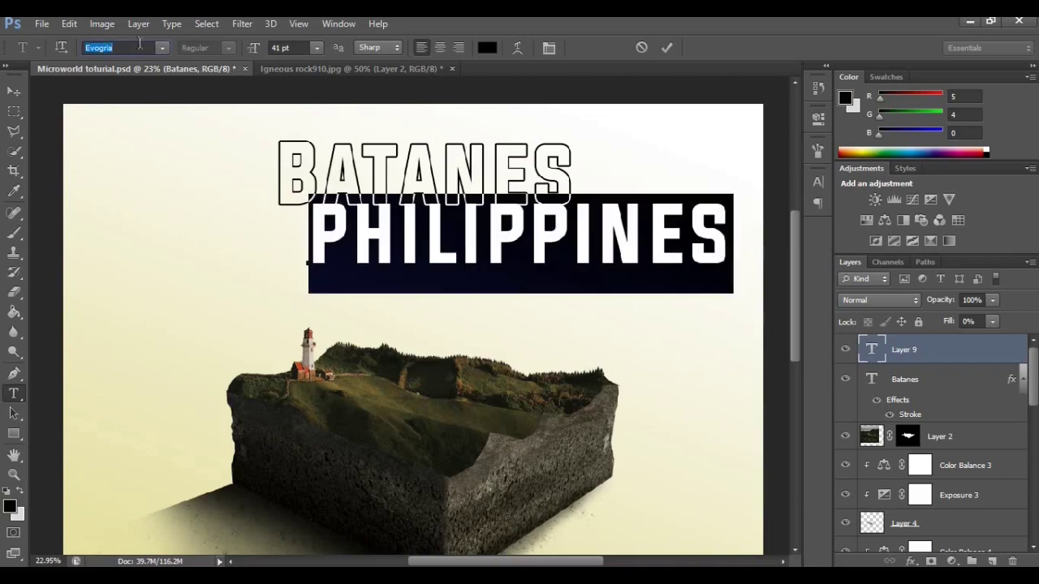
scroll(140, 47, down, 5)
scroll(140, 47, down, 1)
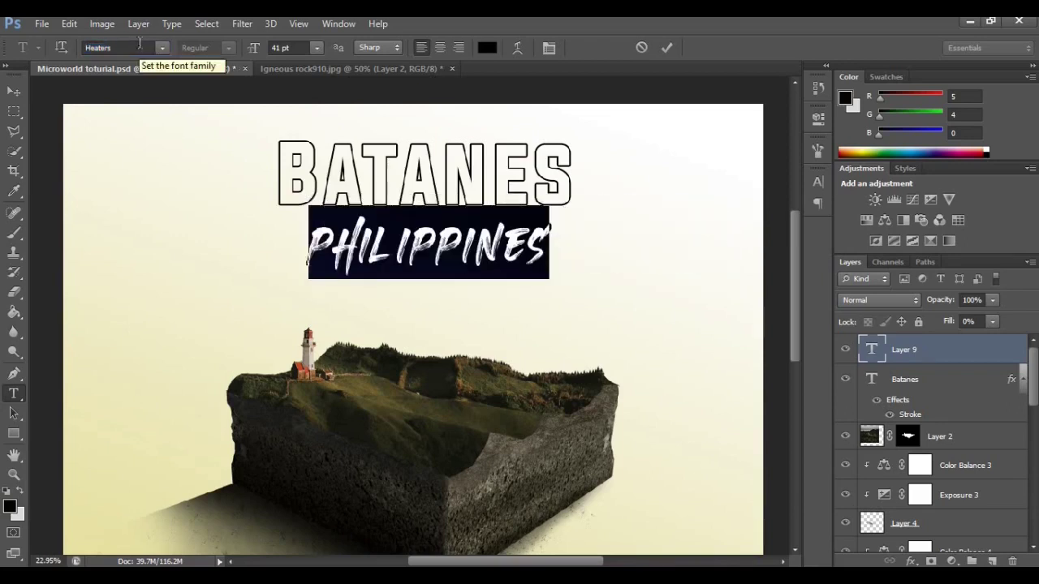
click(14, 91)
drag(449, 263, 434, 226)
Save the Photoshop document with the finished two-line title
scroll(434, 226, down, 3)
scroll(438, 228, up, 1)
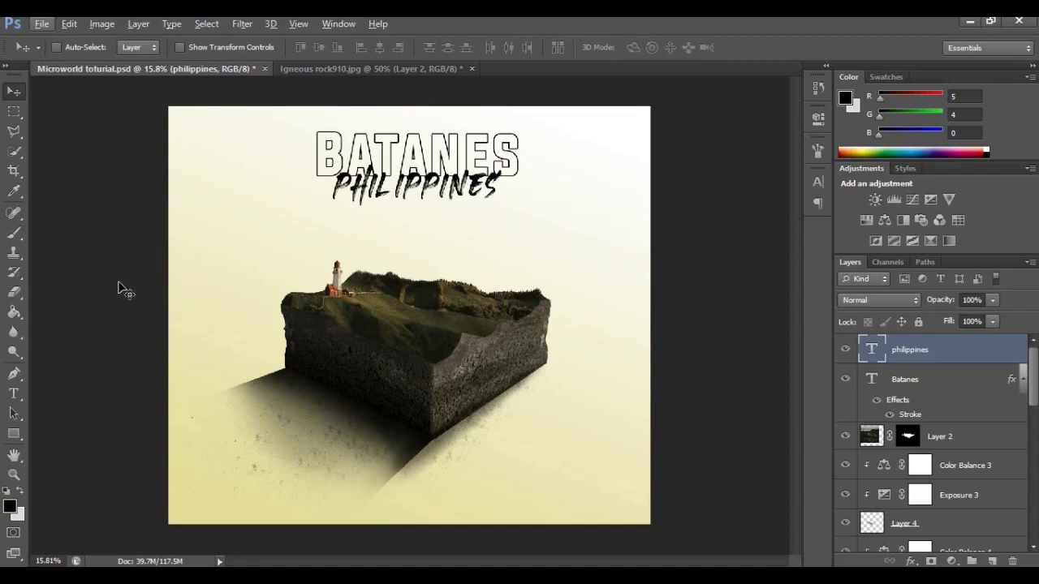
key(ctrl+s)
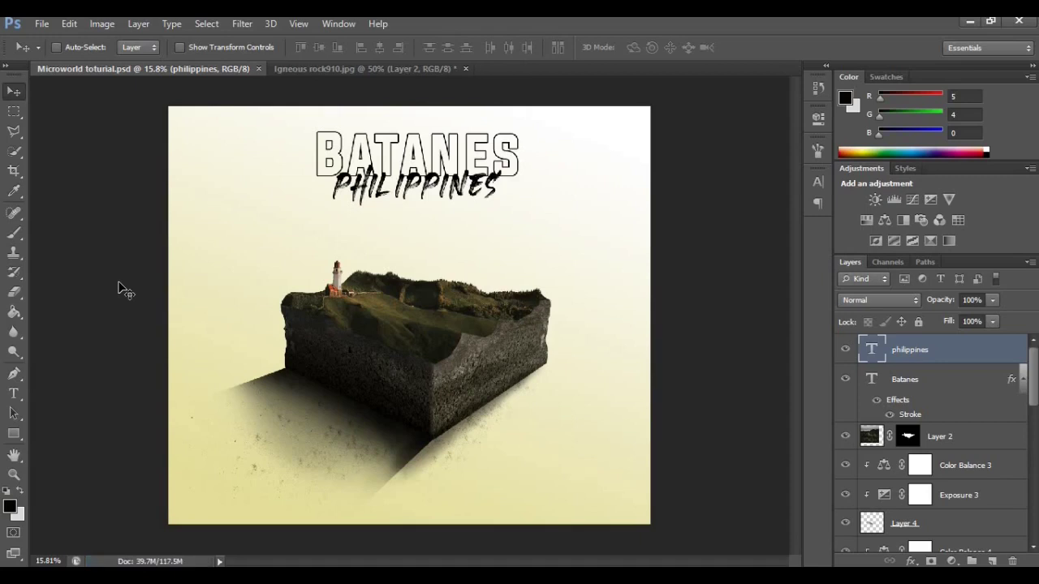
Begin saving a copy of the composite in the Microworld folder, with JPEG as the format
click(46, 28)
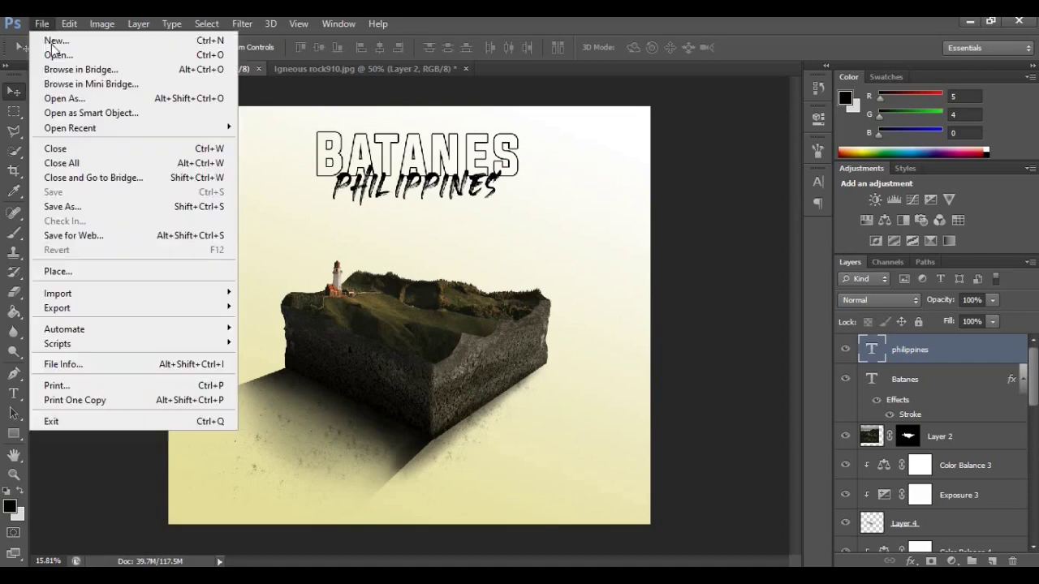
click(101, 210)
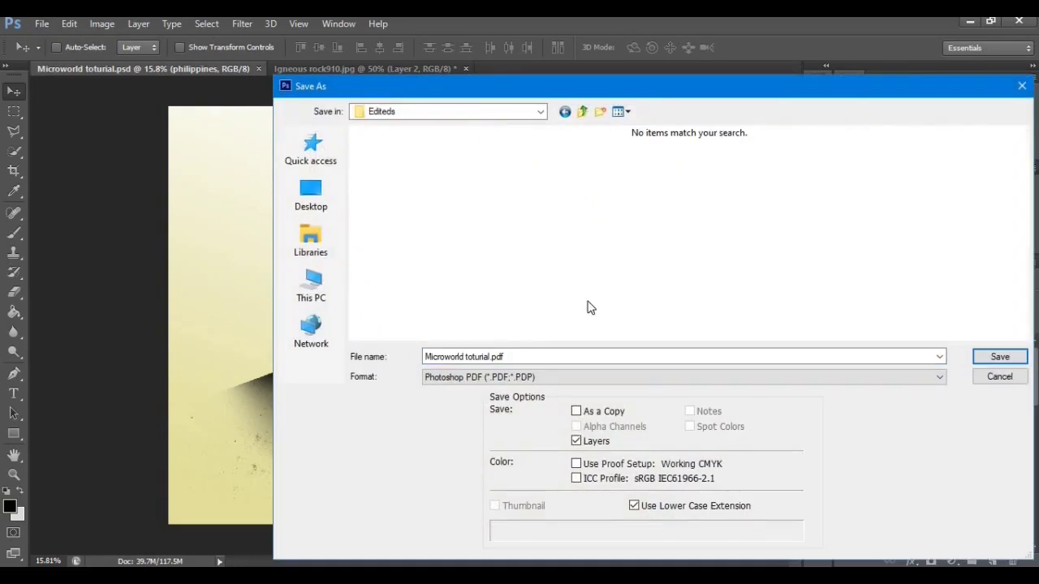
double_click(822, 181)
click(530, 378)
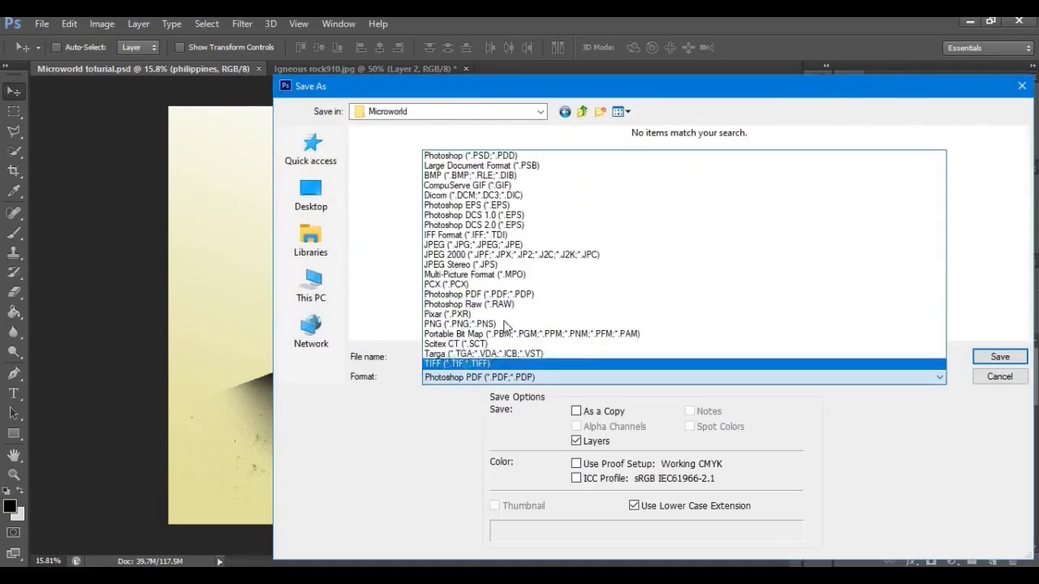
click(523, 241)
Name the JPEG copy "Microwolrd batanes" and save it at quality 12
click(513, 356)
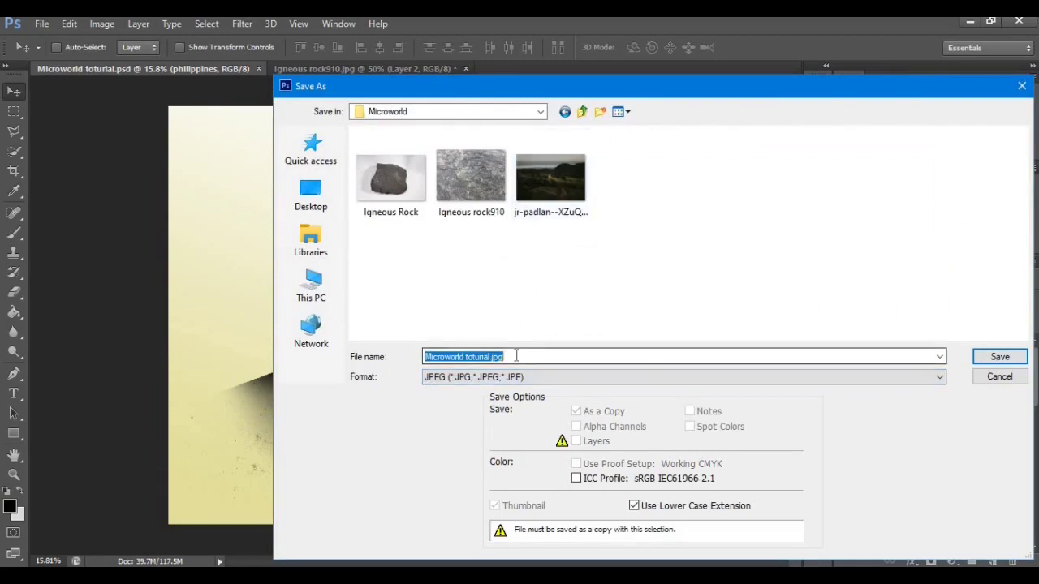
text(Microwolrd bata)
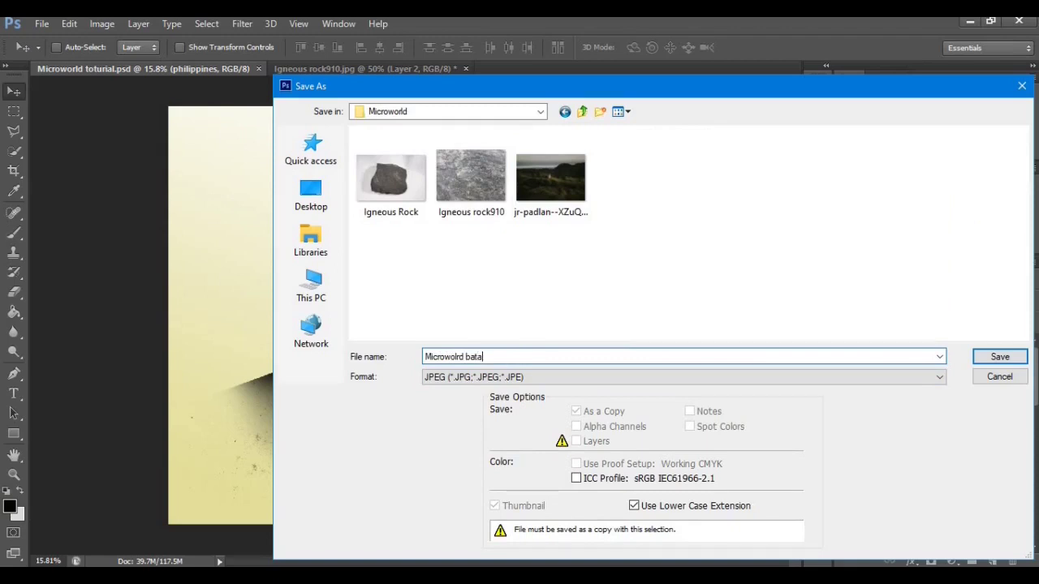
text(nes)
key(Return)
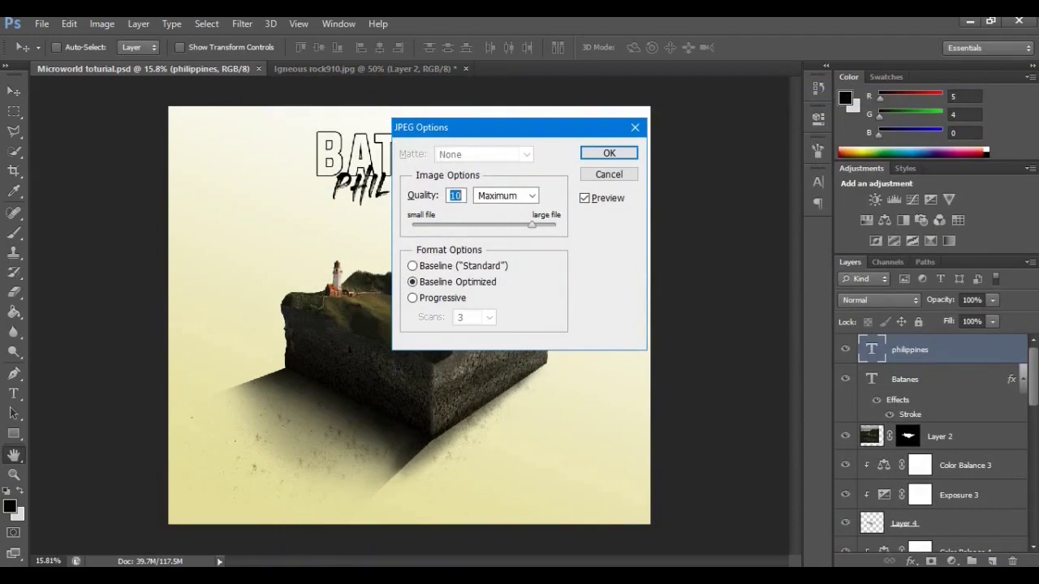
text(12)
key(Return)
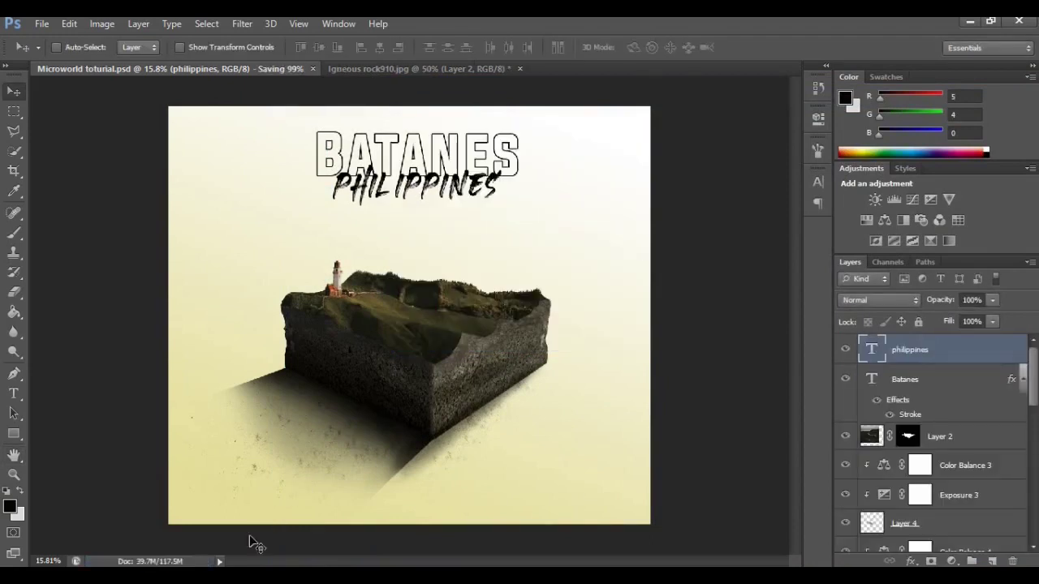
Switch to File Explorer and open the exported "Microwolrd batanes" image from the Microworld folder in Pictures
mouse_move(176, 581)
click(175, 512)
key(alt+Up)
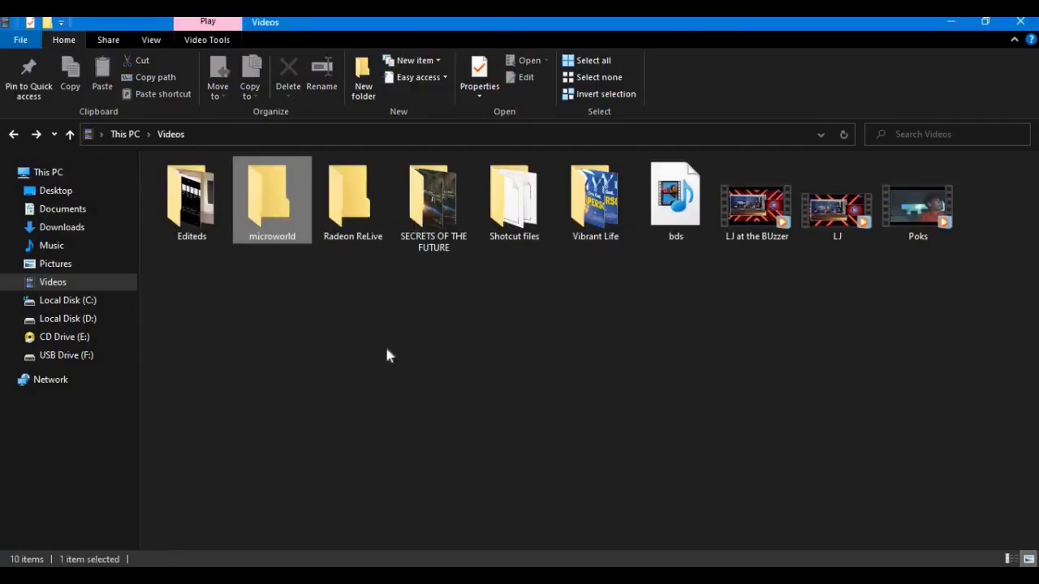
click(86, 267)
double_click(594, 199)
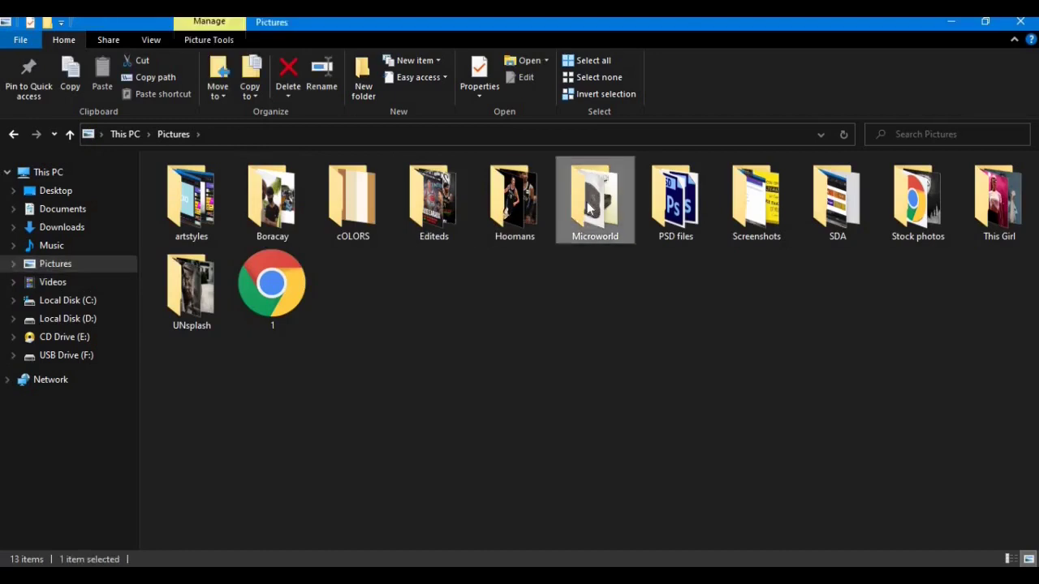
double_click(433, 195)
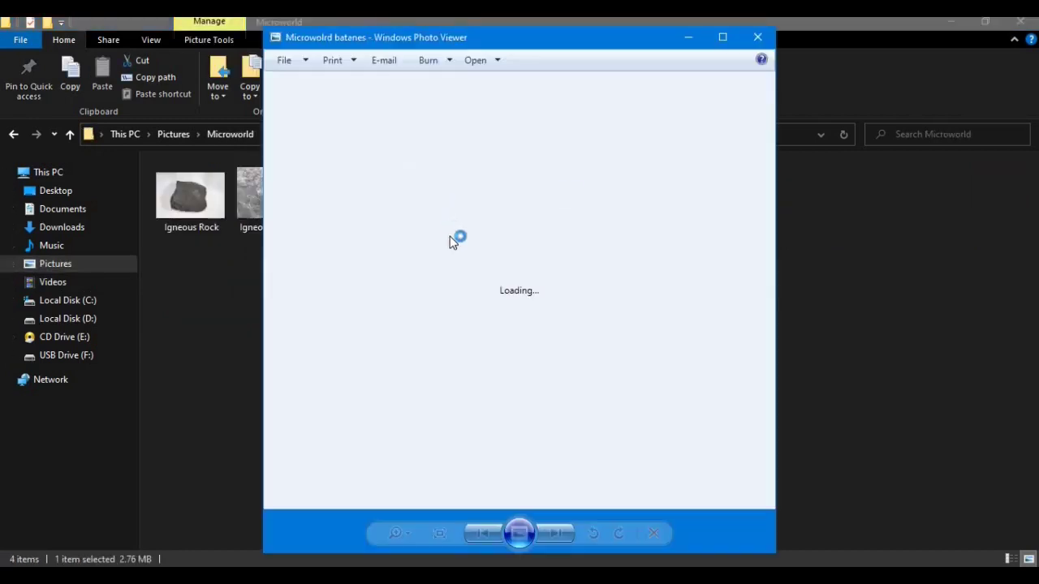